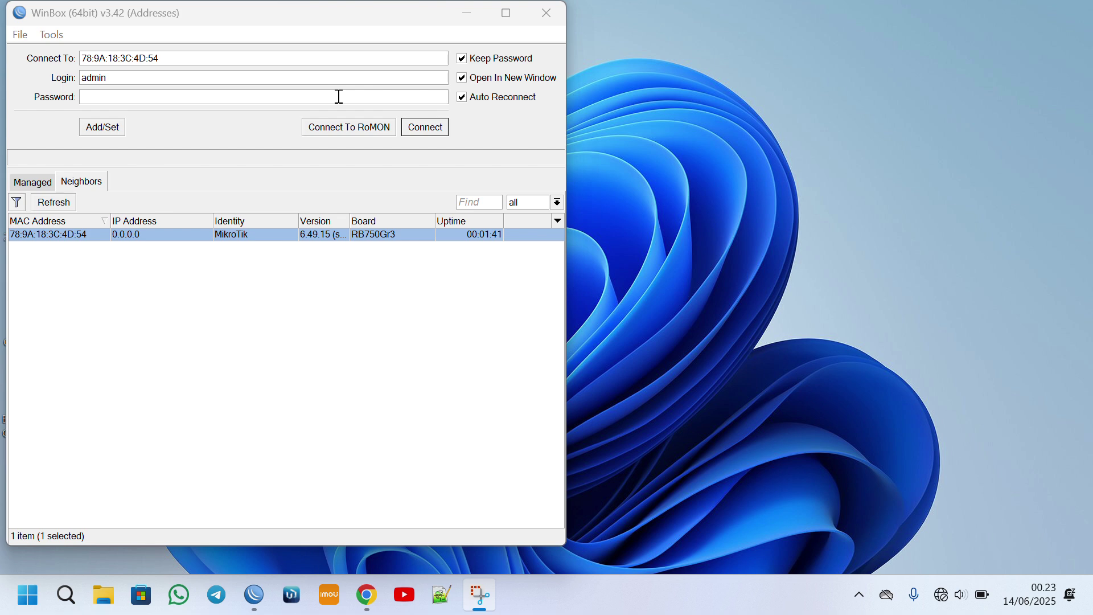
Connect to the hEX router as admin and replace the expired password with a new one.
{"action": "left_click", "coordinate": [54, 202]}
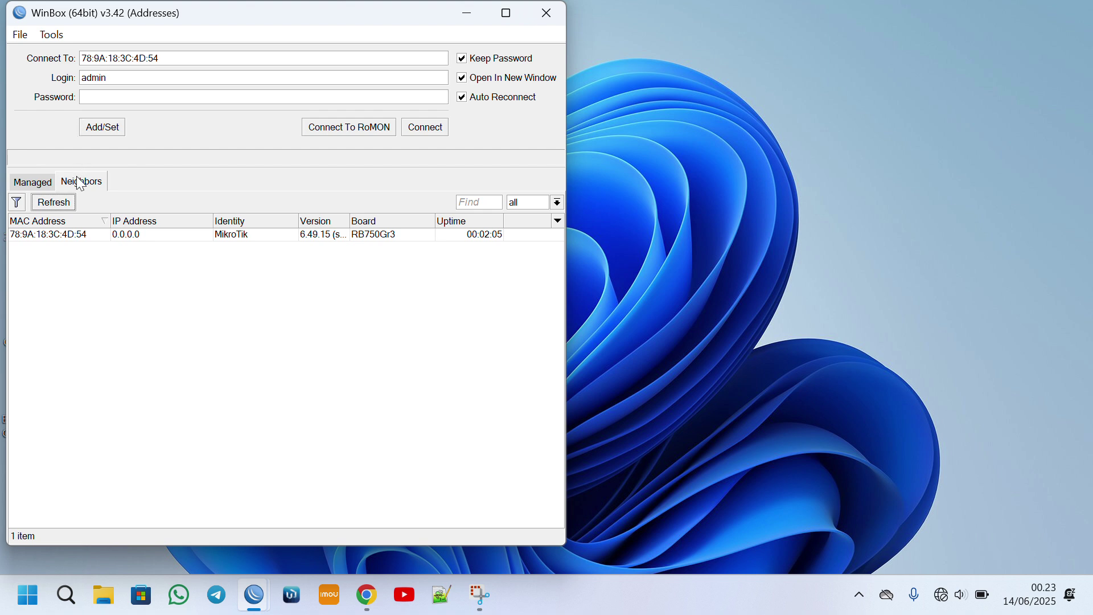
{"action": "left_click", "coordinate": [52, 236]}
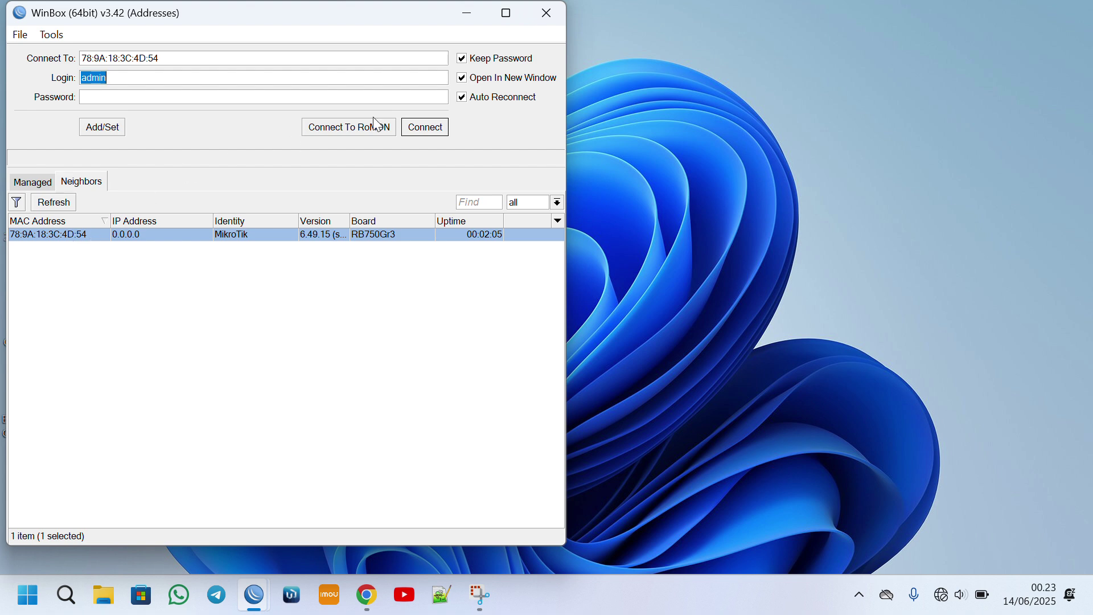
{"action": "left_click", "coordinate": [445, 135]}
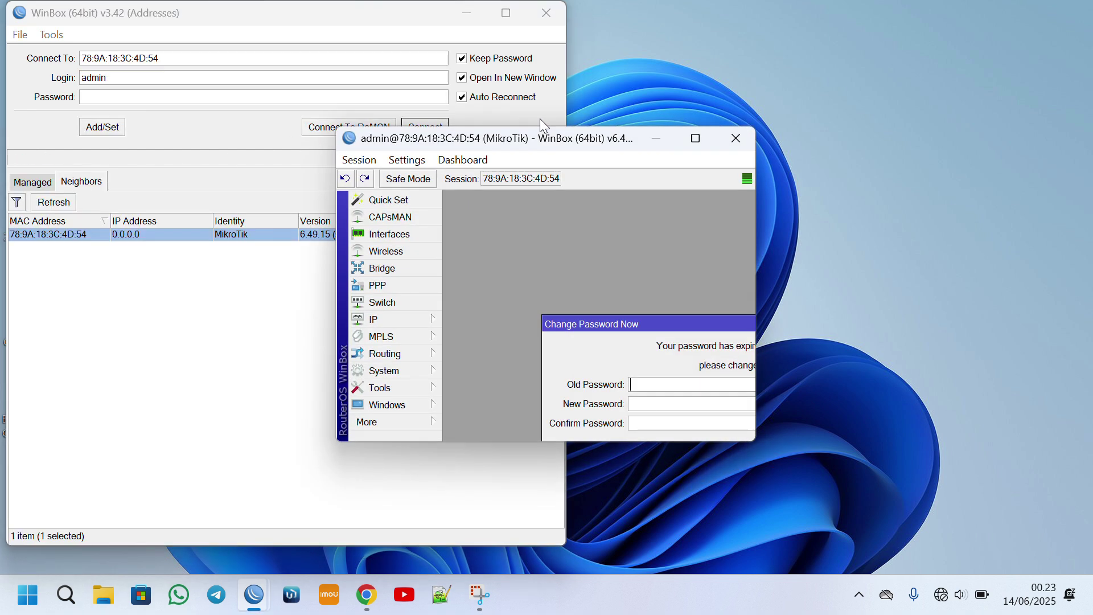
{"action": "left_click", "coordinate": [696, 139]}
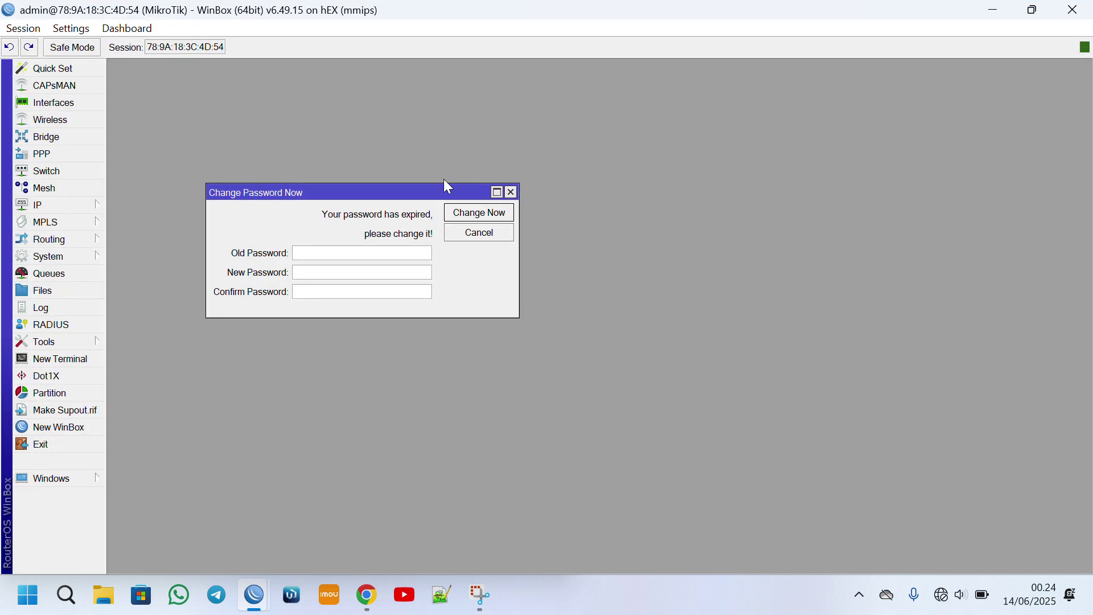
{"action": "left_click_drag", "start_coordinate": [373, 194], "coordinate": [694, 141]}
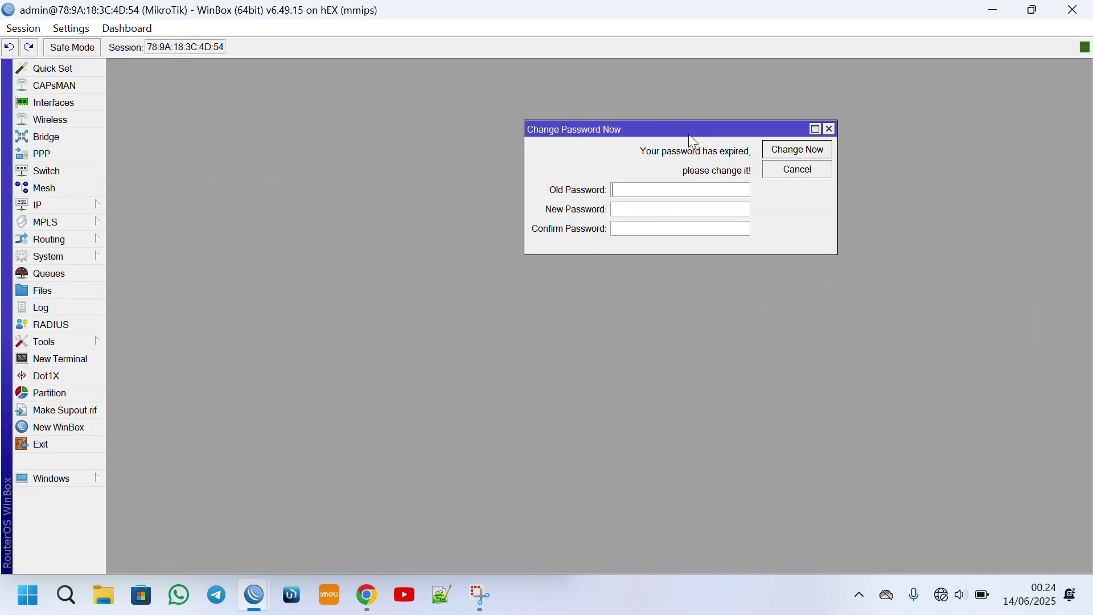
{"action": "left_click", "coordinate": [635, 228]}
{"action": "left_click", "coordinate": [636, 210]}
{"action": "left_click", "coordinate": [814, 150]}
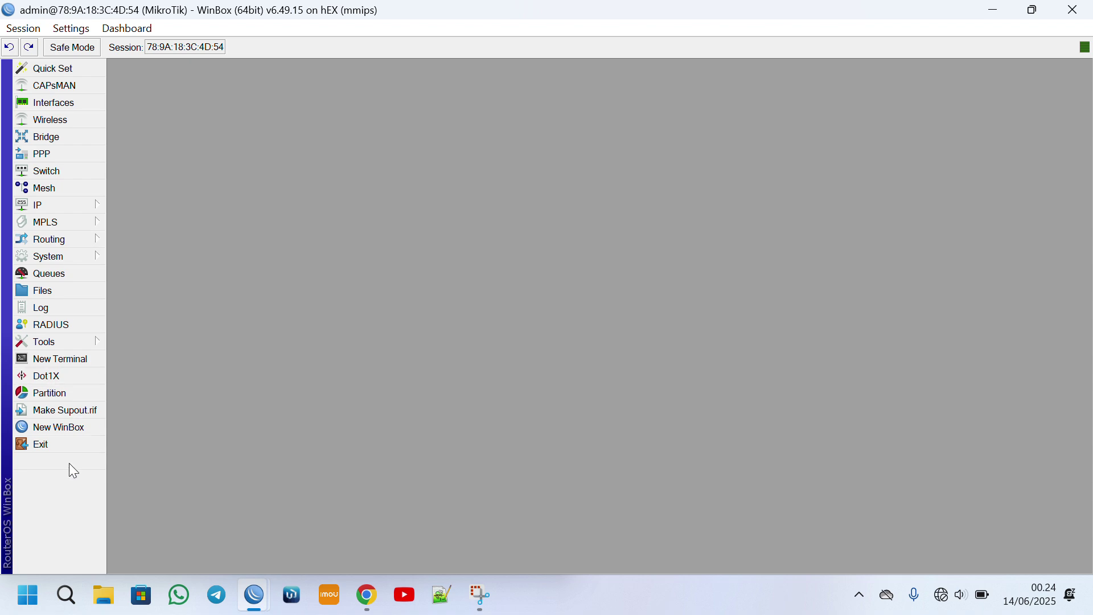
Reconnect to the router with the new admin password and show the Interface List.
{"action": "left_click", "coordinate": [52, 446]}
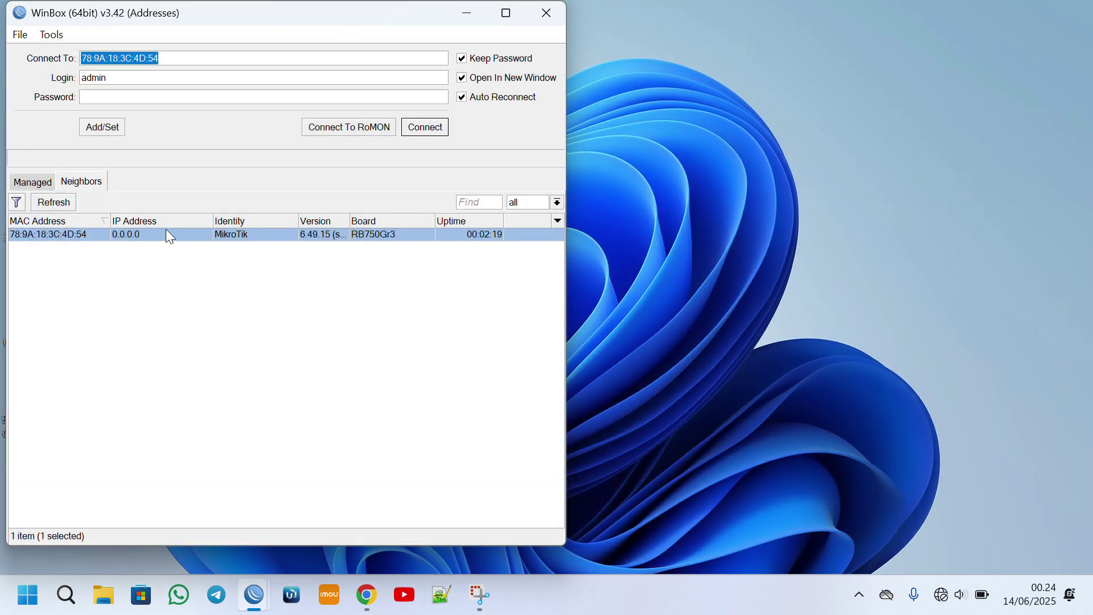
{"action": "left_click", "coordinate": [60, 206]}
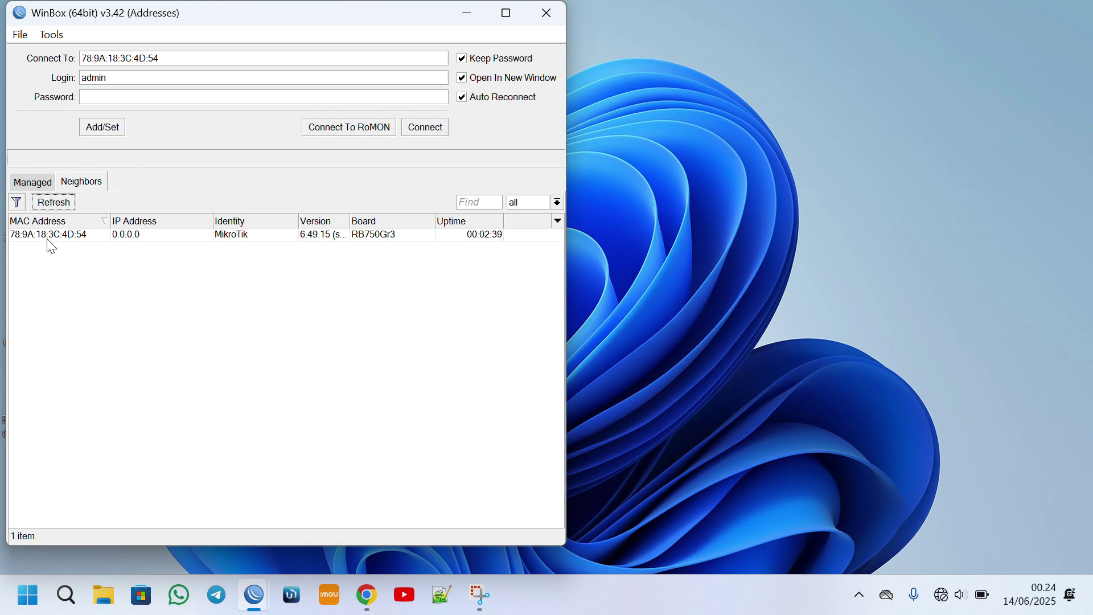
{"action": "left_click", "coordinate": [48, 238]}
{"action": "left_click", "coordinate": [120, 97]}
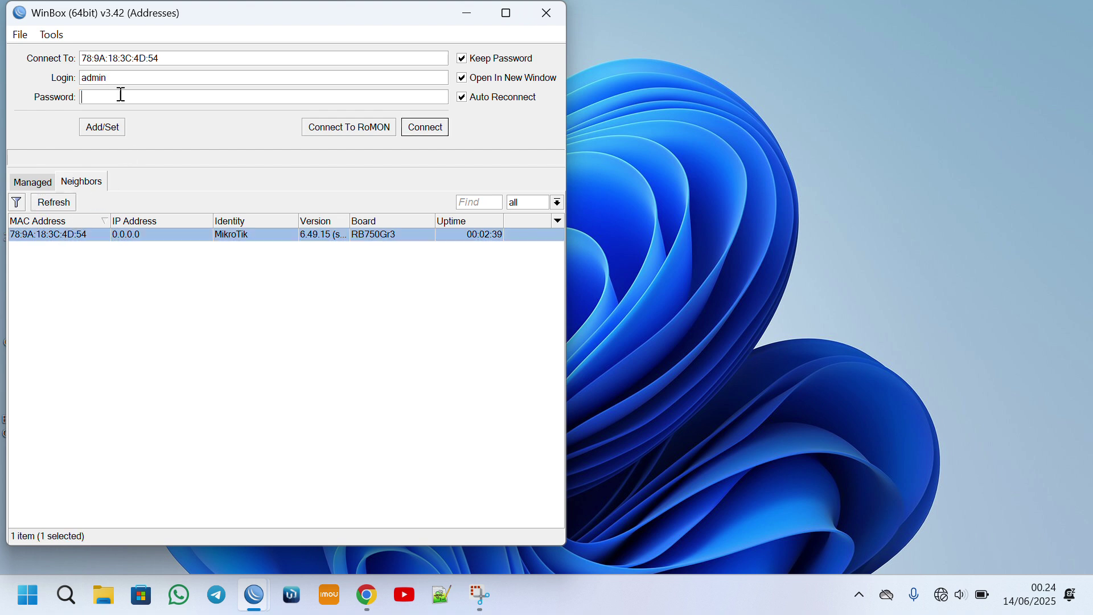
{"action": "type", "text": "***"}
{"action": "left_click", "coordinate": [426, 127]}
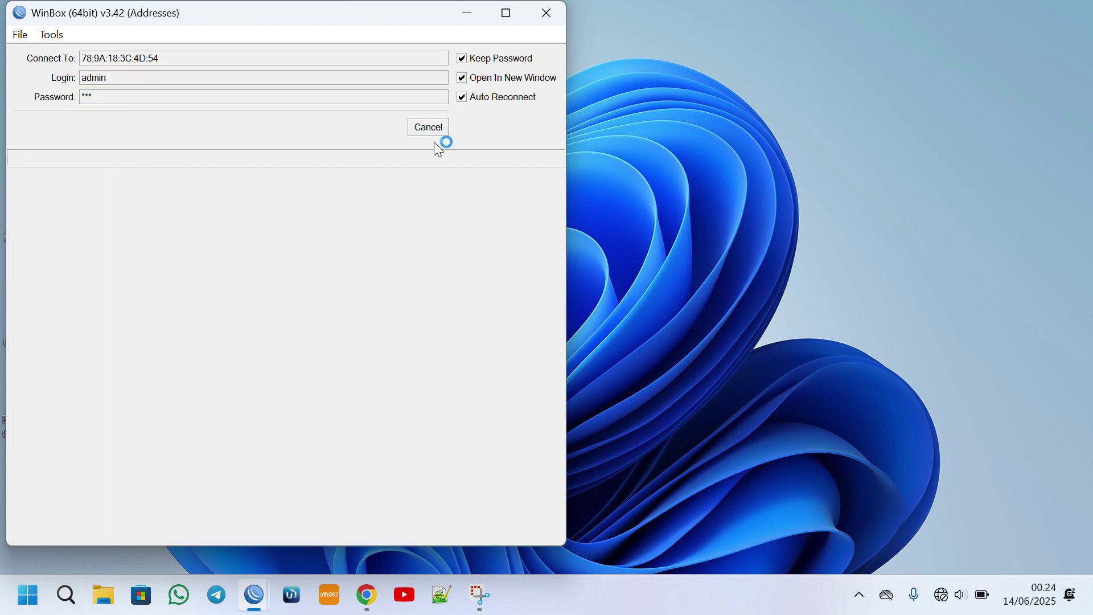
{"action": "left_click", "coordinate": [54, 105]}
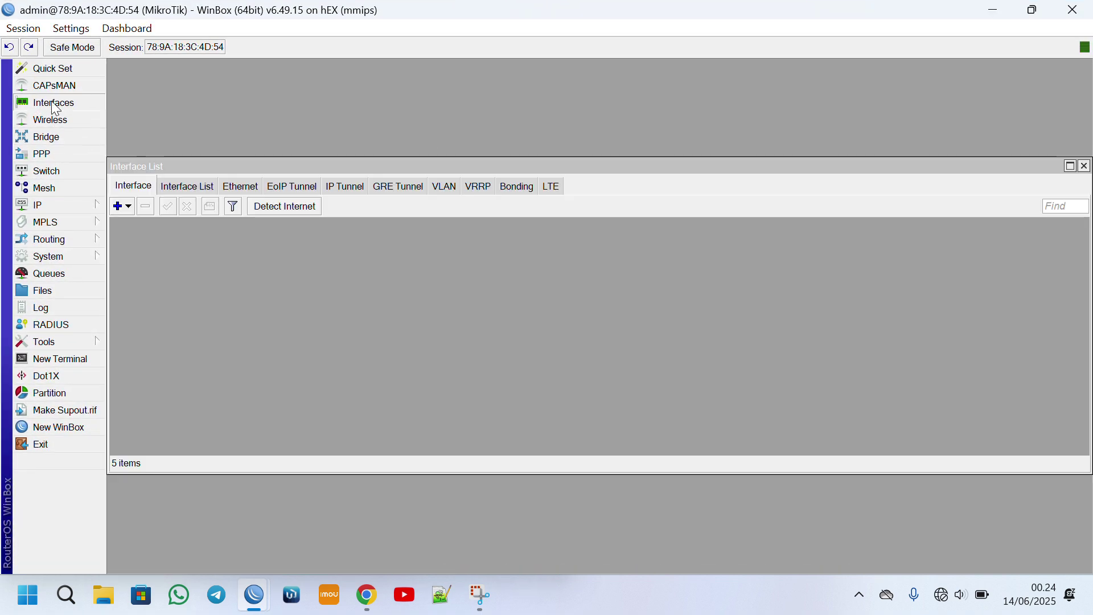
Append '-ISP' to the ether1 interface name so it reads ether1-ISP.
{"action": "left_click_drag", "start_coordinate": [221, 168], "coordinate": [229, 107]}
{"action": "left_click", "coordinate": [197, 191]}
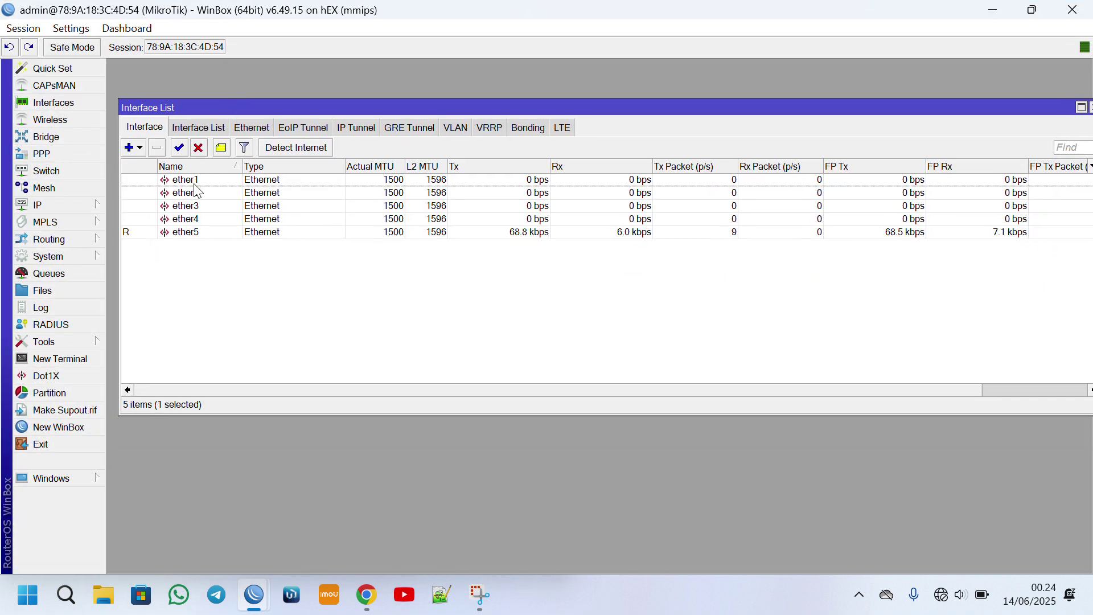
{"action": "double_click", "coordinate": [197, 184]}
{"action": "left_click", "coordinate": [609, 204]}
{"action": "type", "text": "-"}
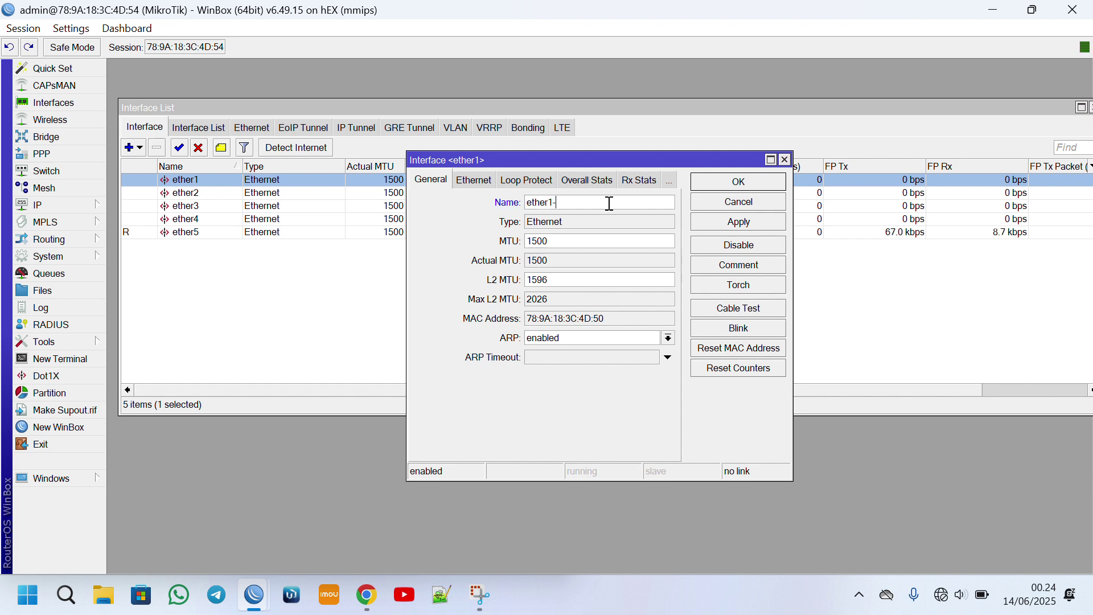
{"action": "type", "text": "ISP"}
{"action": "key", "text": "Return"}
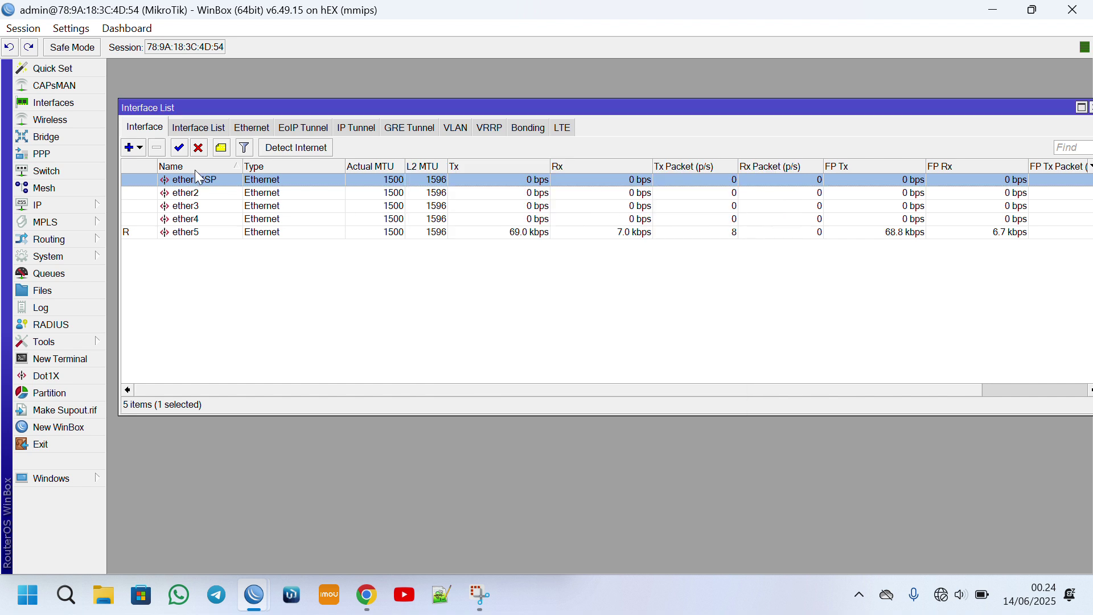
Check the ether2 through ether5 rows in the interface list.
{"action": "left_click", "coordinate": [196, 196]}
{"action": "left_click", "coordinate": [195, 209]}
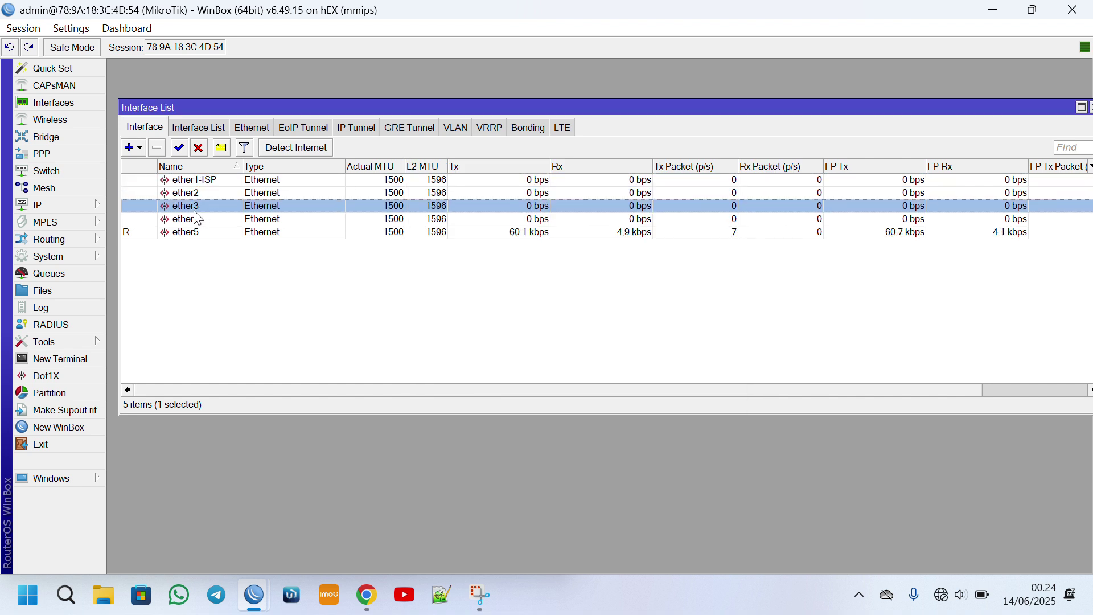
{"action": "left_click", "coordinate": [196, 231]}
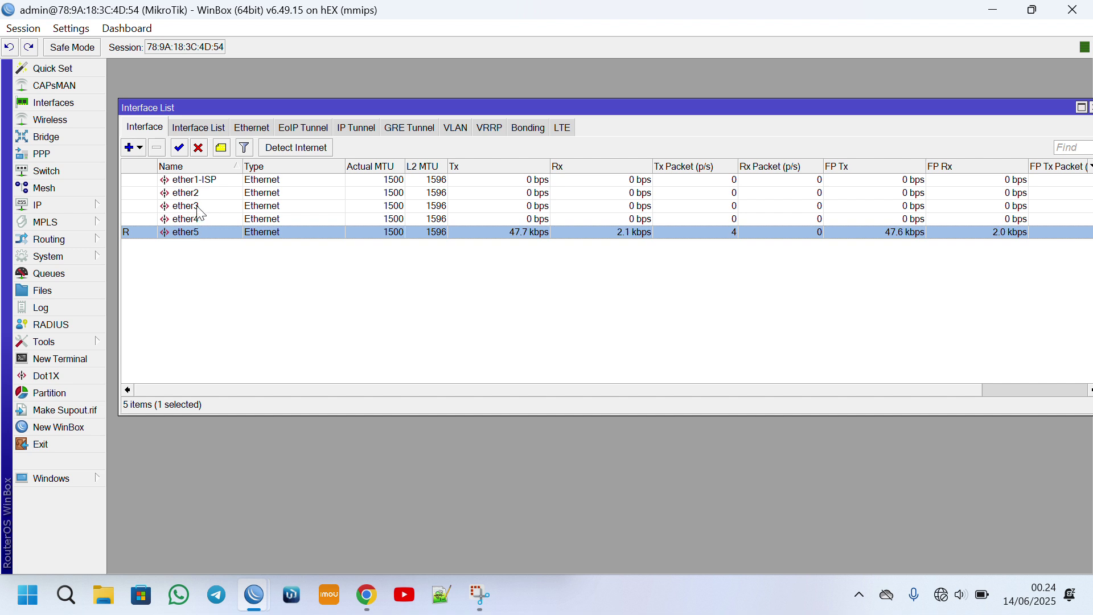
{"action": "left_click", "coordinate": [200, 209]}
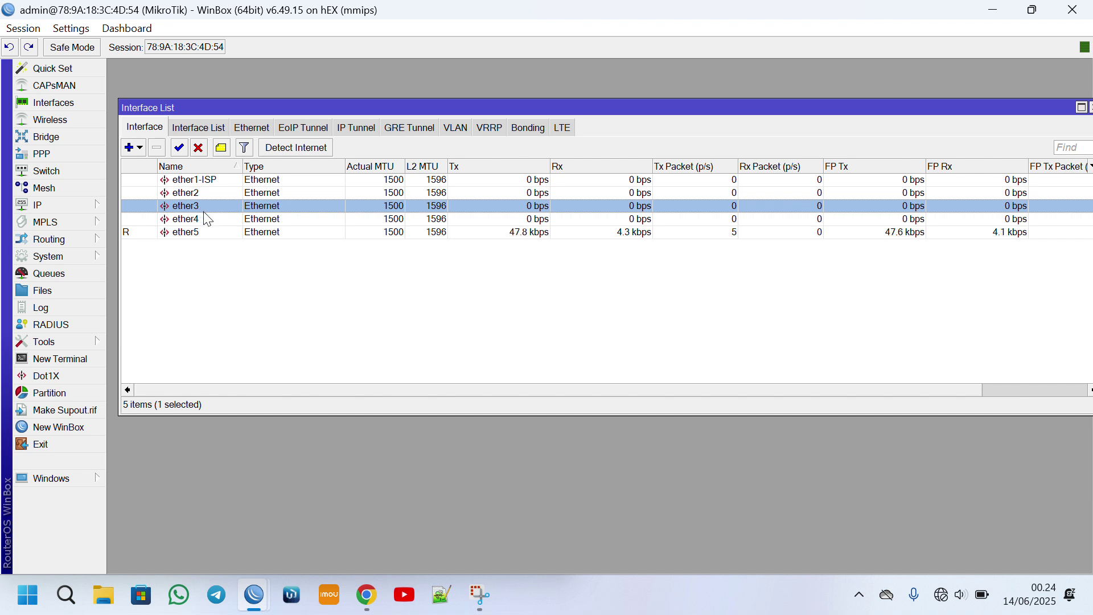
{"action": "left_click", "coordinate": [203, 225]}
{"action": "left_click", "coordinate": [206, 233]}
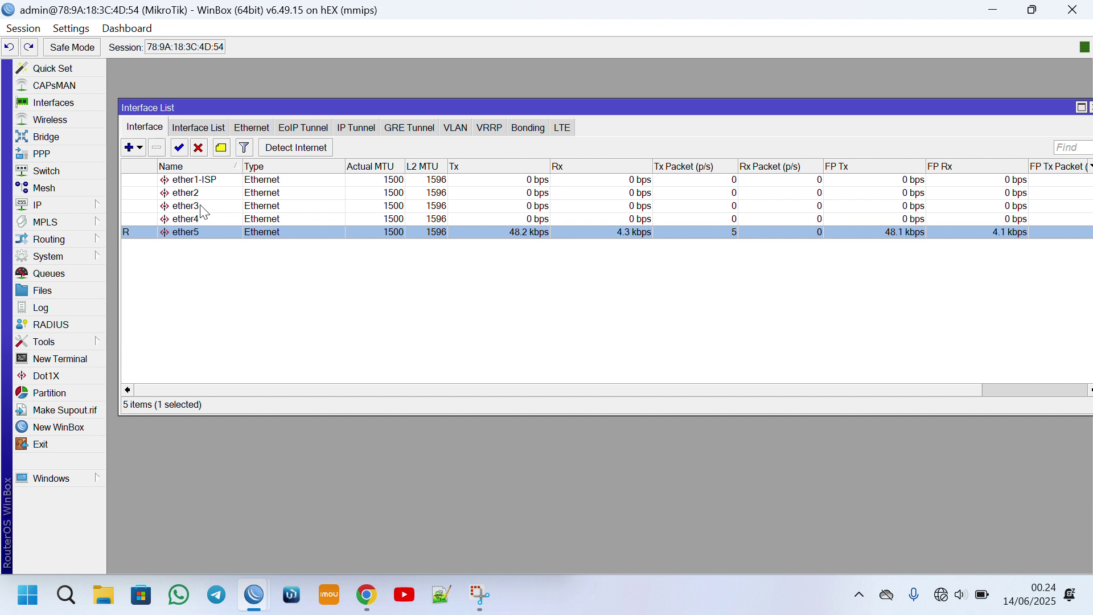
{"action": "left_click", "coordinate": [200, 209]}
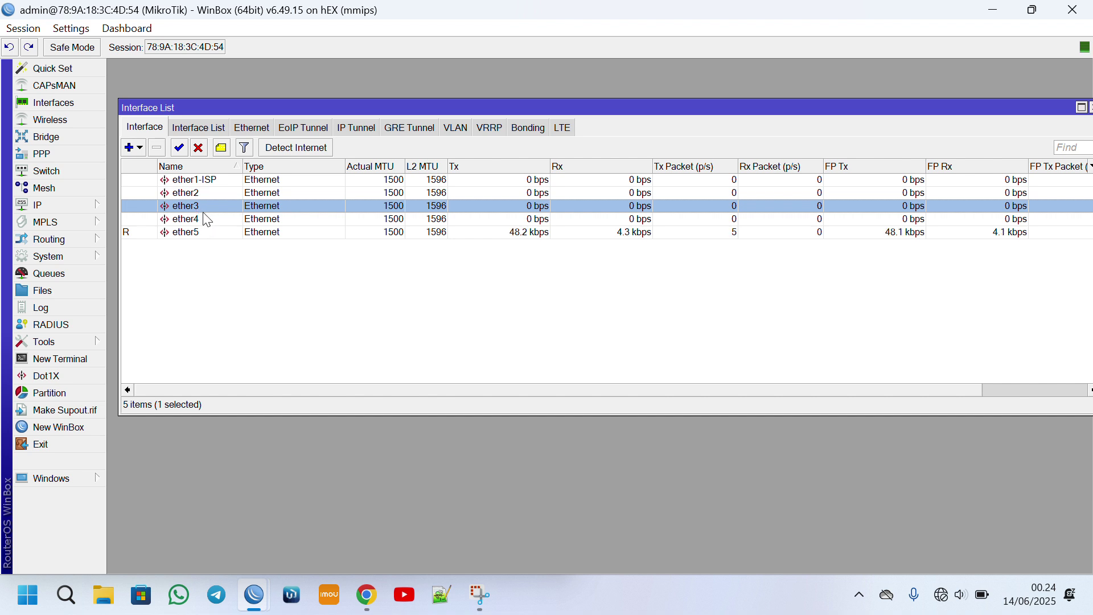
{"action": "left_click", "coordinate": [203, 219]}
{"action": "left_click", "coordinate": [203, 233]}
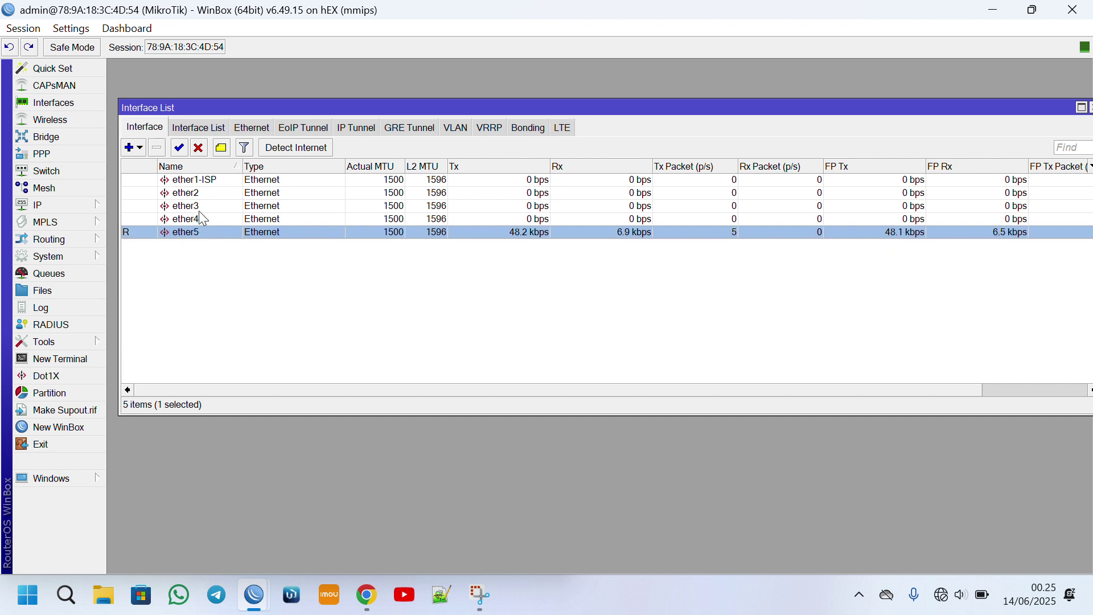
Add a bridge named 'Bridge HS dan PPPoE' and view its empty Ports list.
{"action": "left_click", "coordinate": [50, 139]}
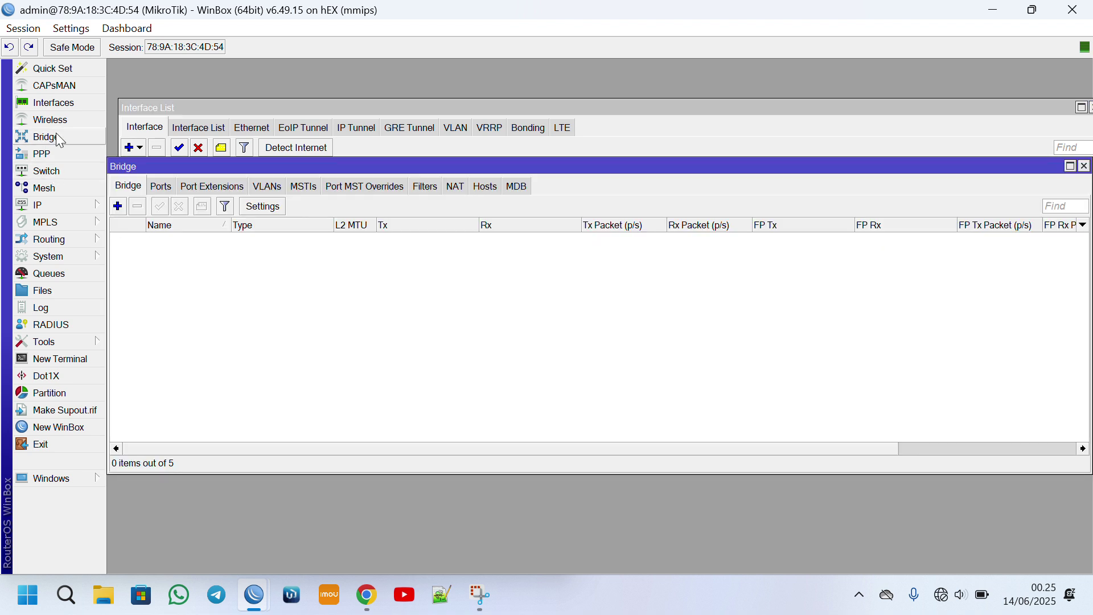
{"action": "left_click", "coordinate": [117, 207]}
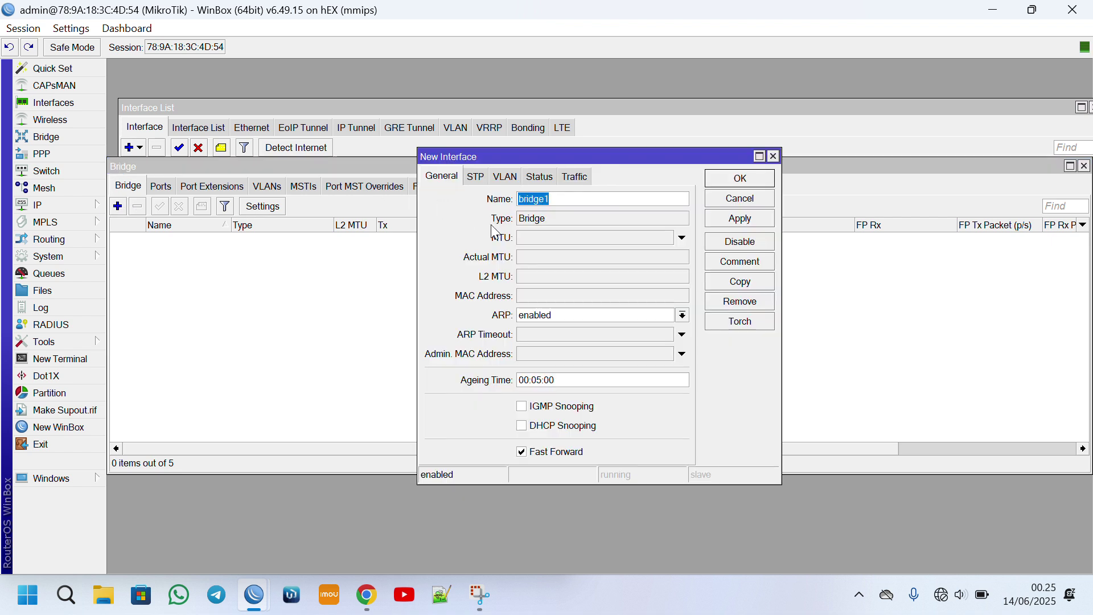
{"action": "type", "text": "Bridgge"}
{"action": "key", "text": "BackSpace"}
{"action": "type", "text": "HS dan "}
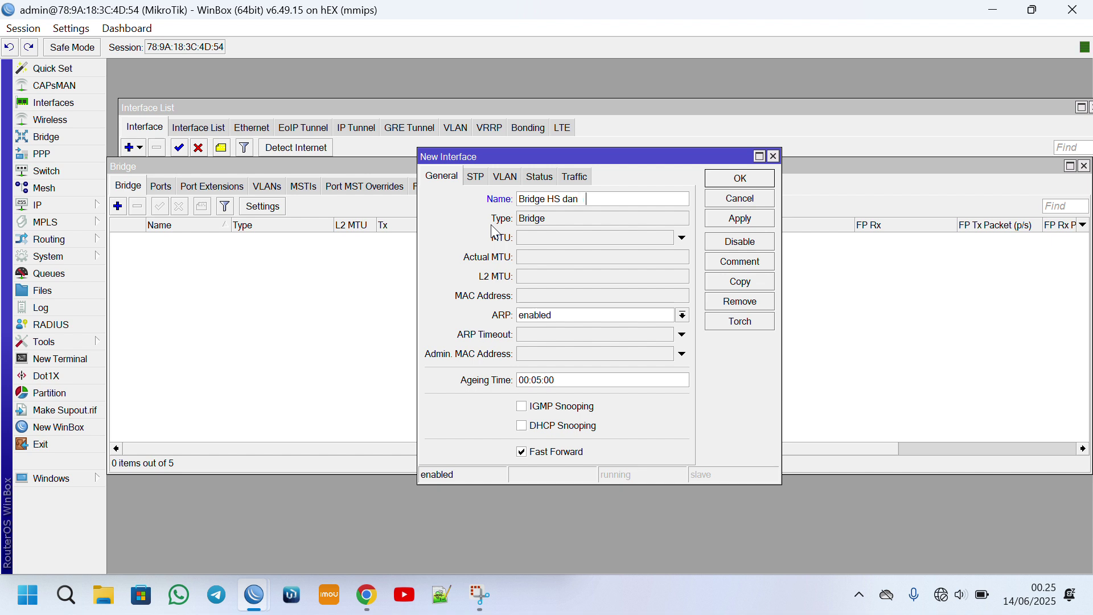
{"action": "type", "text": "PPPoE"}
{"action": "left_click", "coordinate": [729, 180]}
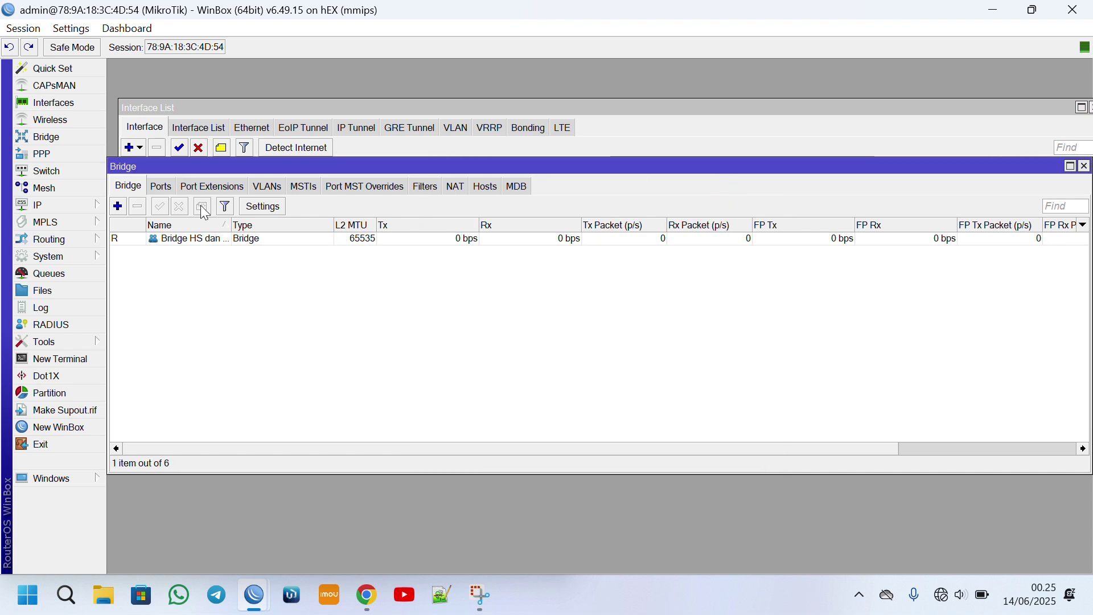
{"action": "left_click", "coordinate": [159, 192]}
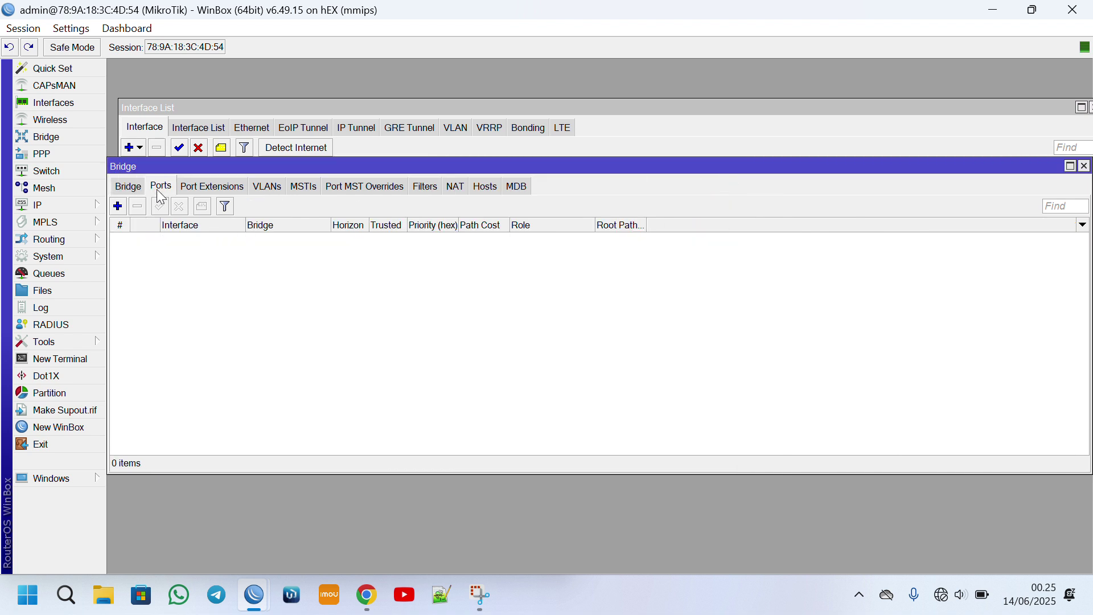
Add ether3, ether4 and ether5 as ports of Bridge HS dan PPPoE.
{"action": "left_click", "coordinate": [118, 206]}
{"action": "left_click", "coordinate": [583, 222]}
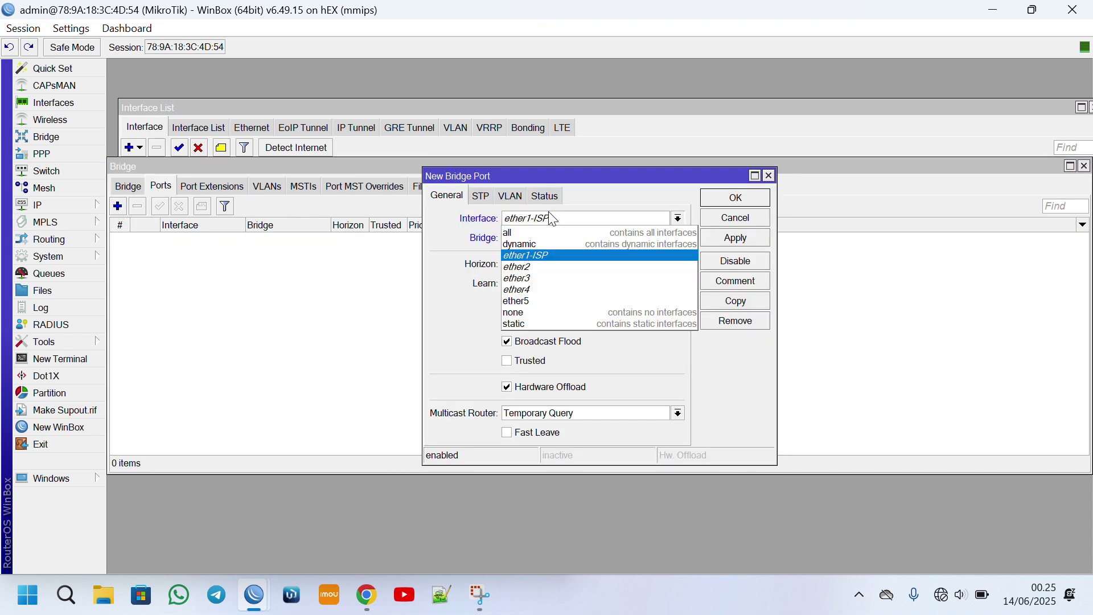
{"action": "left_click", "coordinate": [547, 282]}
{"action": "left_click", "coordinate": [740, 196]}
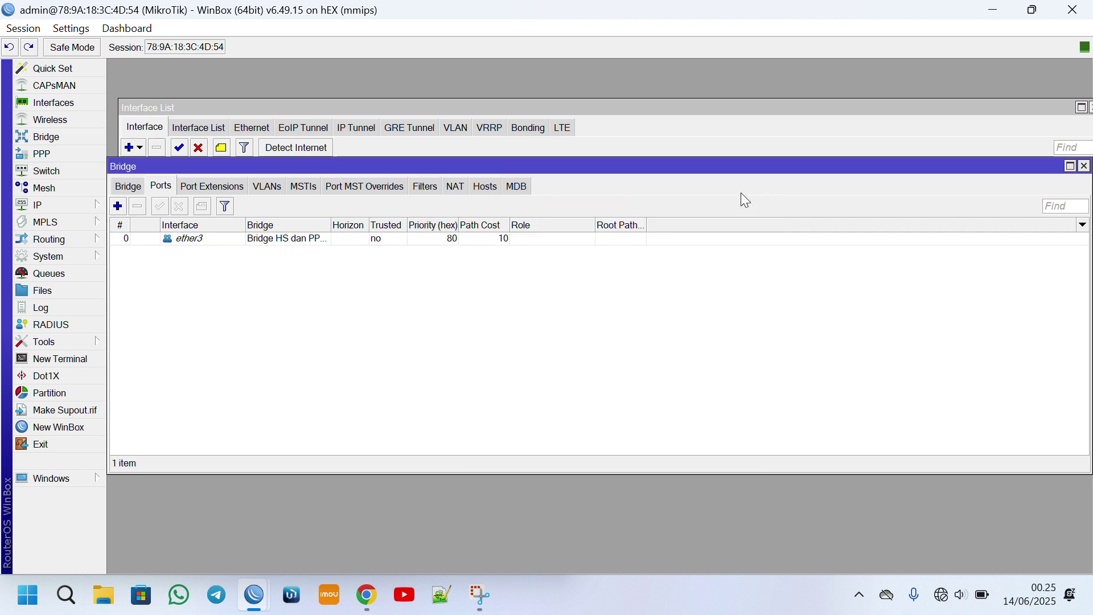
{"action": "left_click", "coordinate": [118, 208]}
{"action": "left_click", "coordinate": [623, 217]}
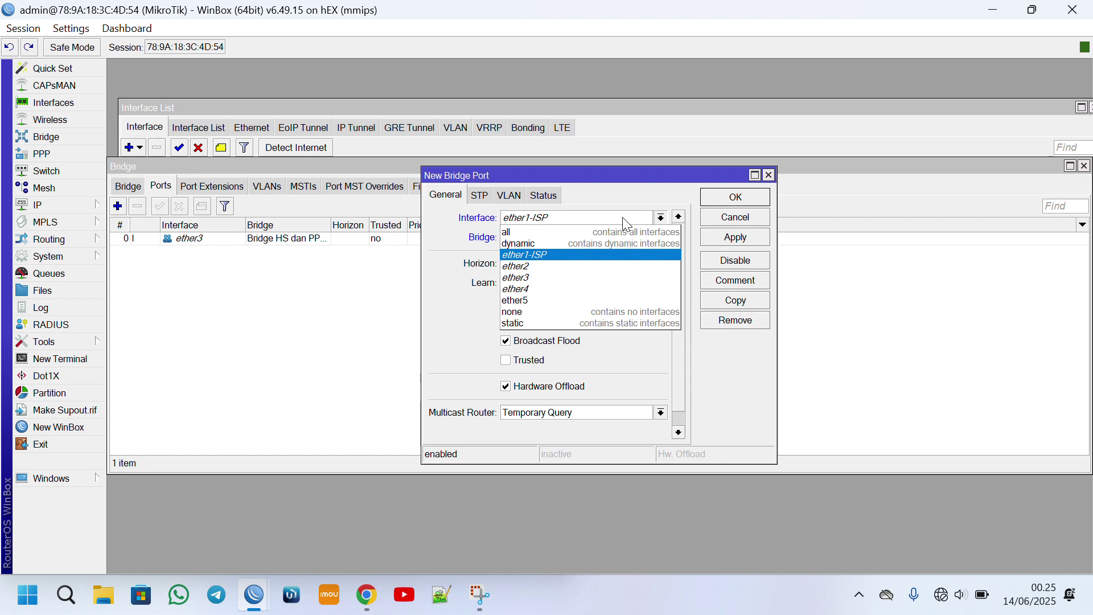
{"action": "left_click", "coordinate": [577, 288]}
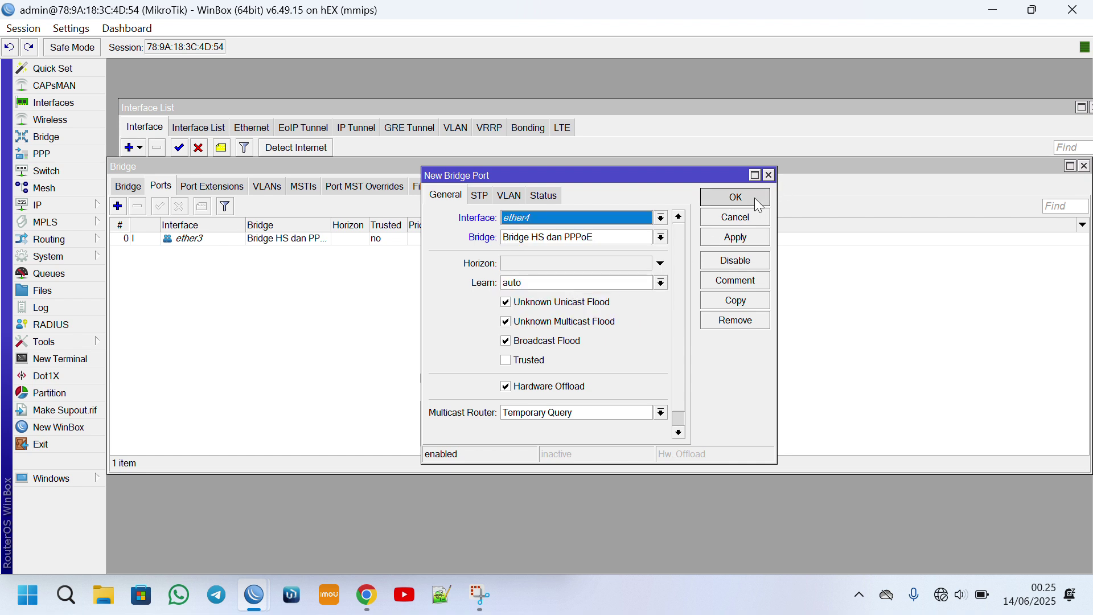
{"action": "left_click", "coordinate": [736, 197]}
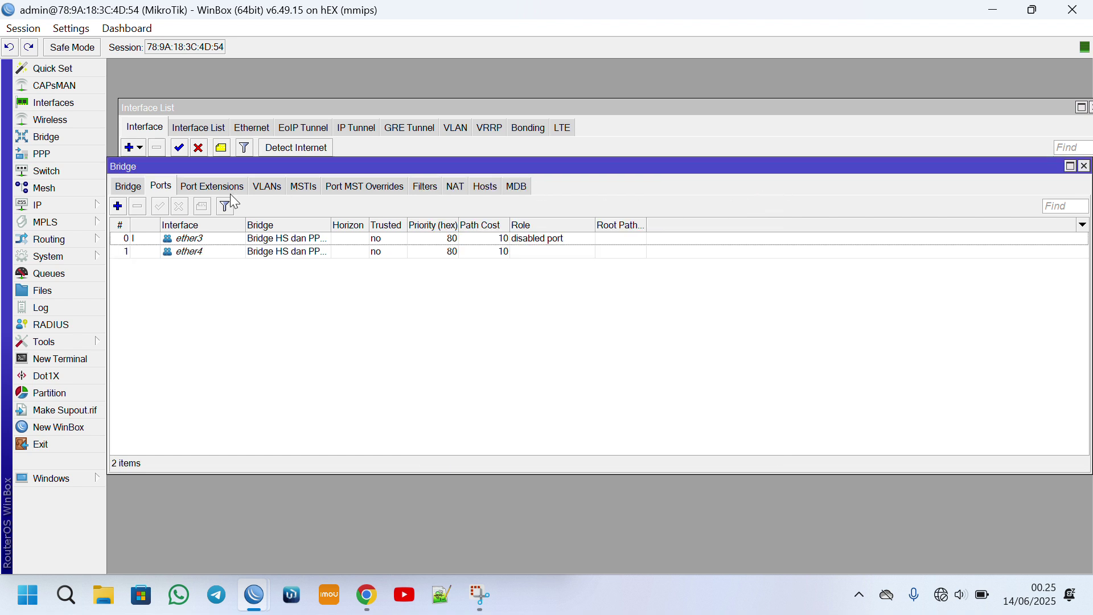
{"action": "left_click", "coordinate": [117, 206]}
{"action": "left_click", "coordinate": [617, 222]}
{"action": "left_click", "coordinate": [584, 302]}
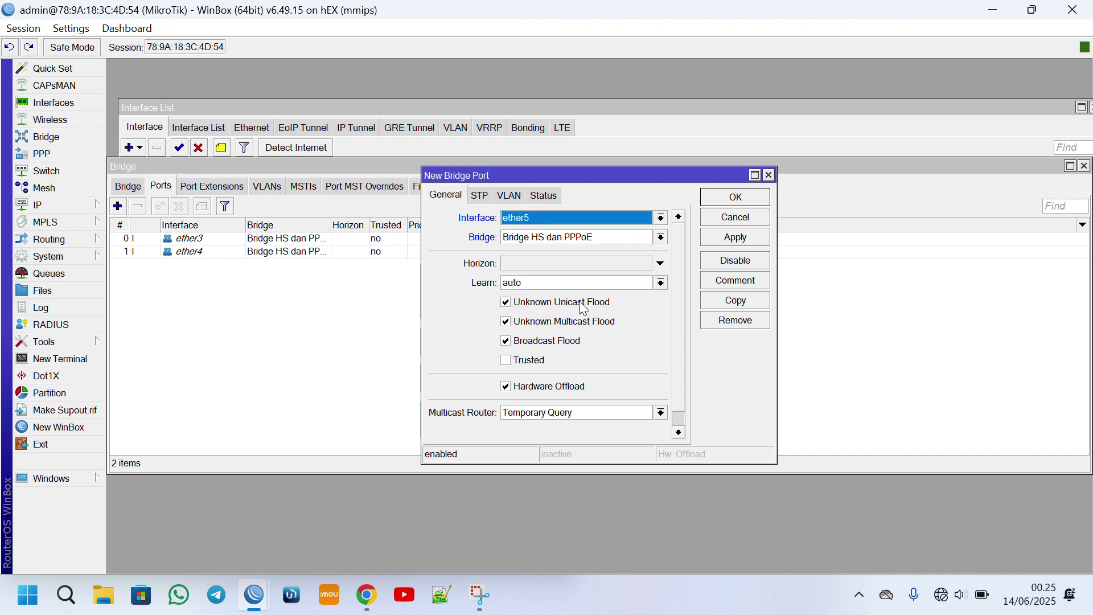
{"action": "left_click", "coordinate": [739, 197]}
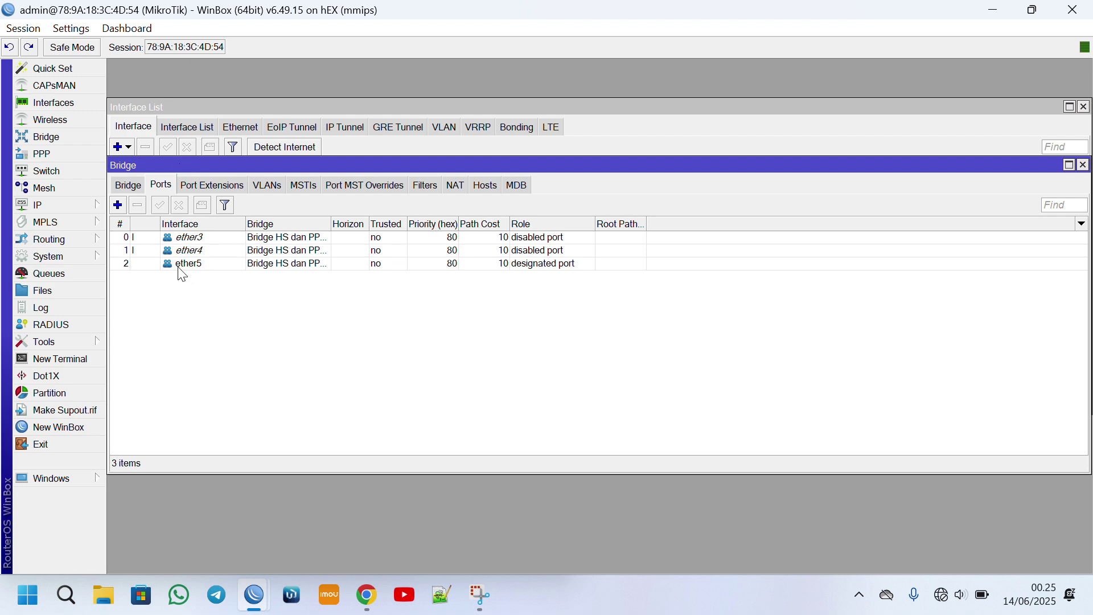
Select the new ether5 port and move the Bridge window aside to reveal the interface list.
{"action": "left_click", "coordinate": [183, 264]}
{"action": "left_click_drag", "start_coordinate": [252, 163], "coordinate": [280, 321]}
{"action": "left_click", "coordinate": [121, 220]}
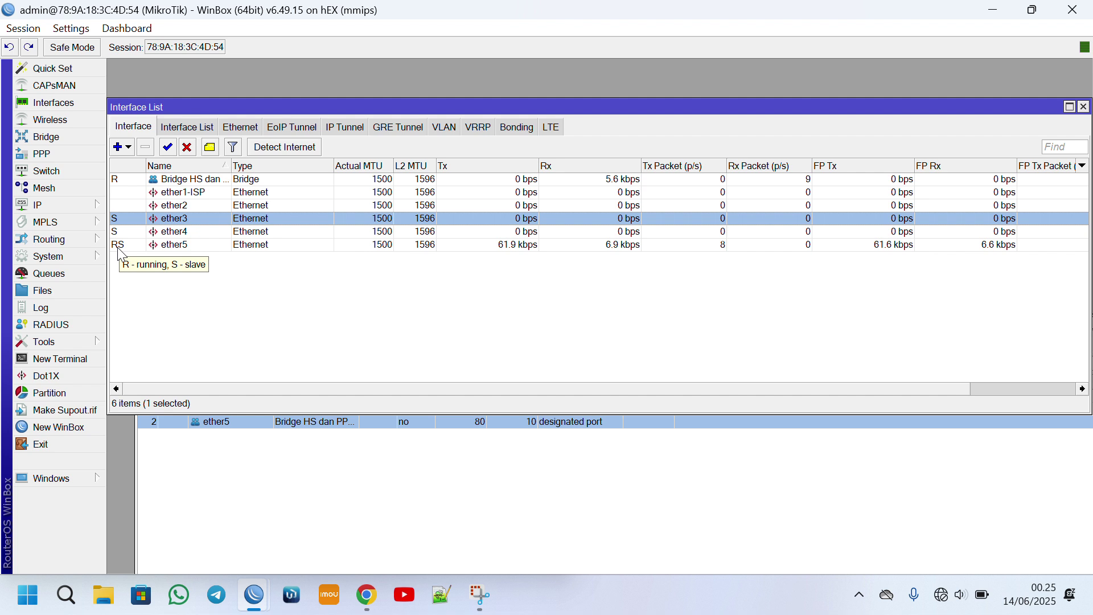
{"action": "left_click", "coordinate": [180, 235]}
{"action": "left_click", "coordinate": [181, 244]}
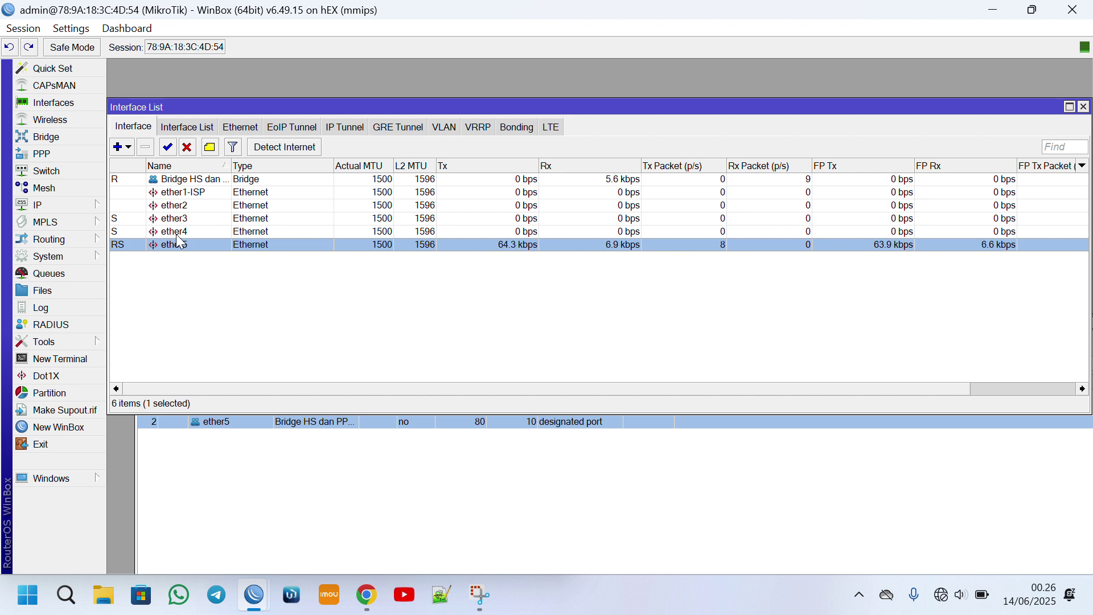
{"action": "left_click", "coordinate": [172, 196]}
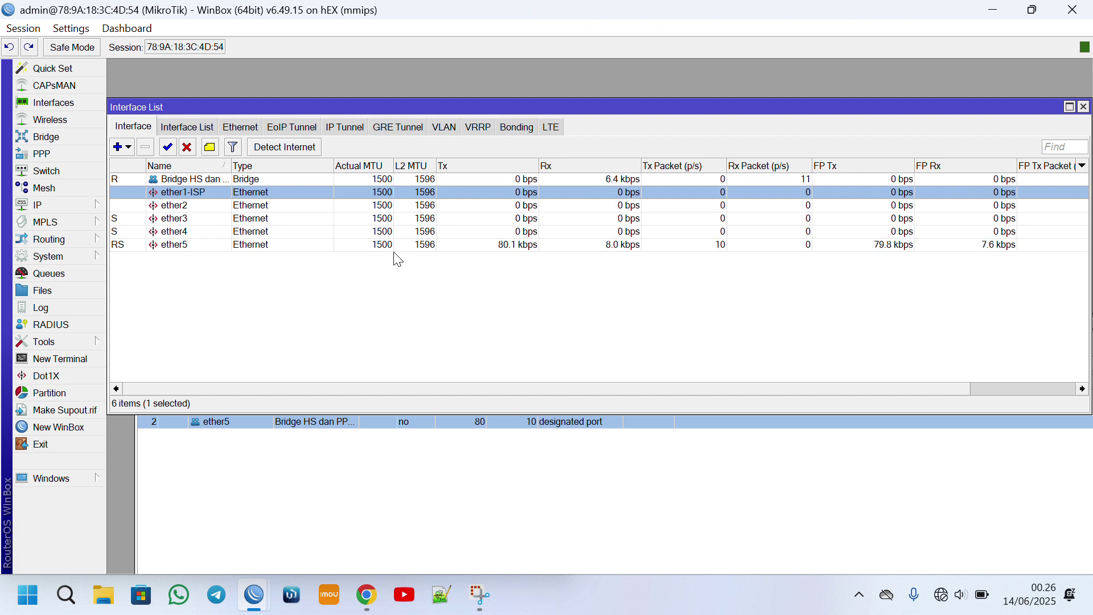
Create a DHCP client on ether1-ISP, reviewing its Advanced options, and wait for 192.168.1.4/24.
{"action": "left_click", "coordinate": [70, 206]}
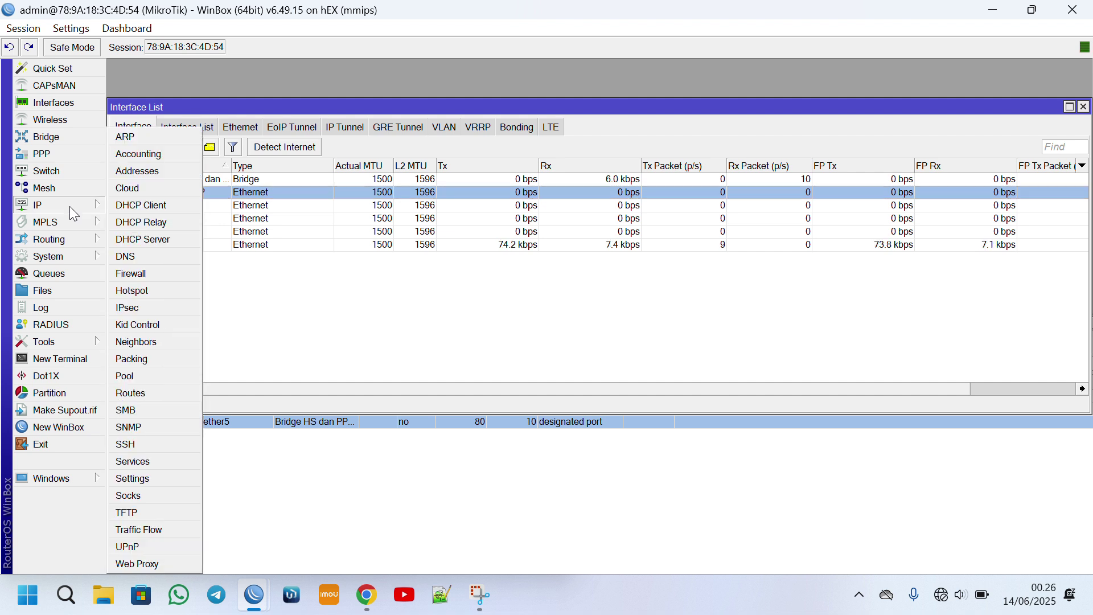
{"action": "left_click", "coordinate": [143, 206]}
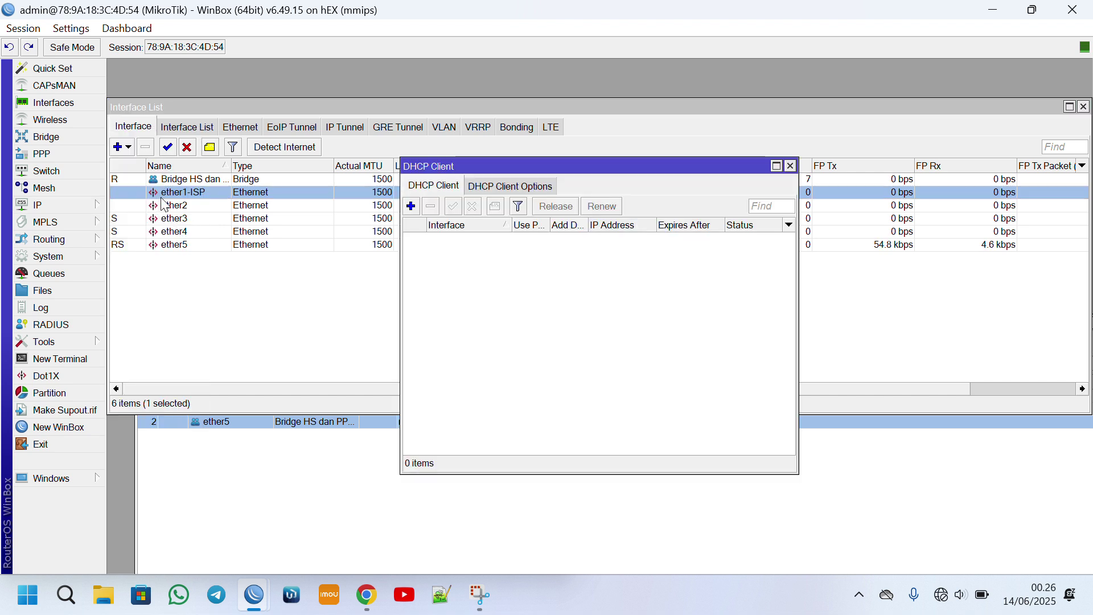
{"action": "left_click", "coordinate": [411, 206]}
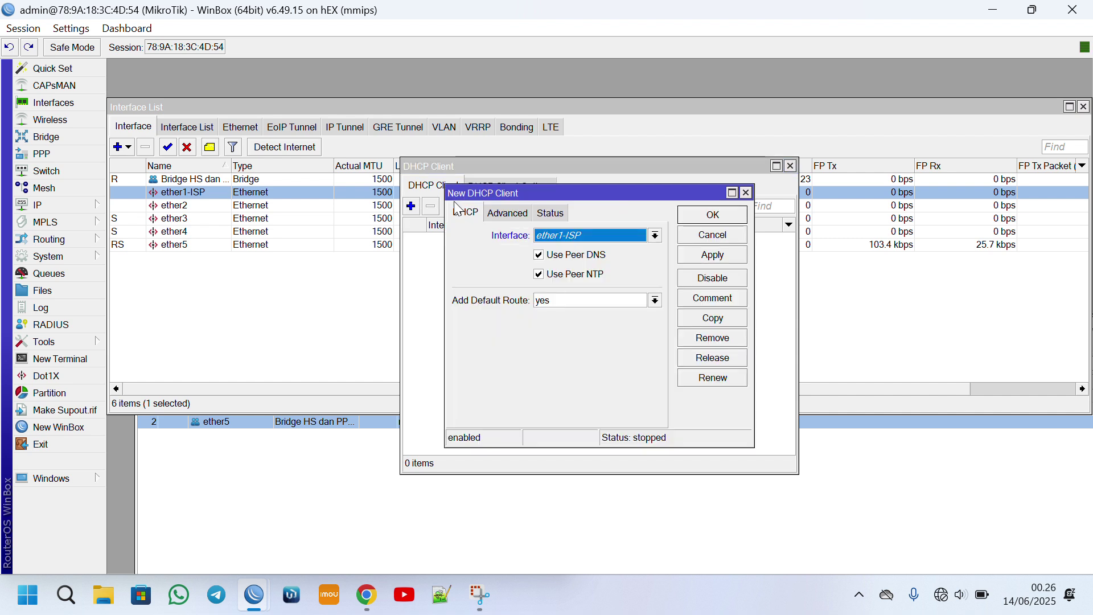
{"action": "left_click", "coordinate": [620, 241]}
{"action": "left_click", "coordinate": [595, 261]}
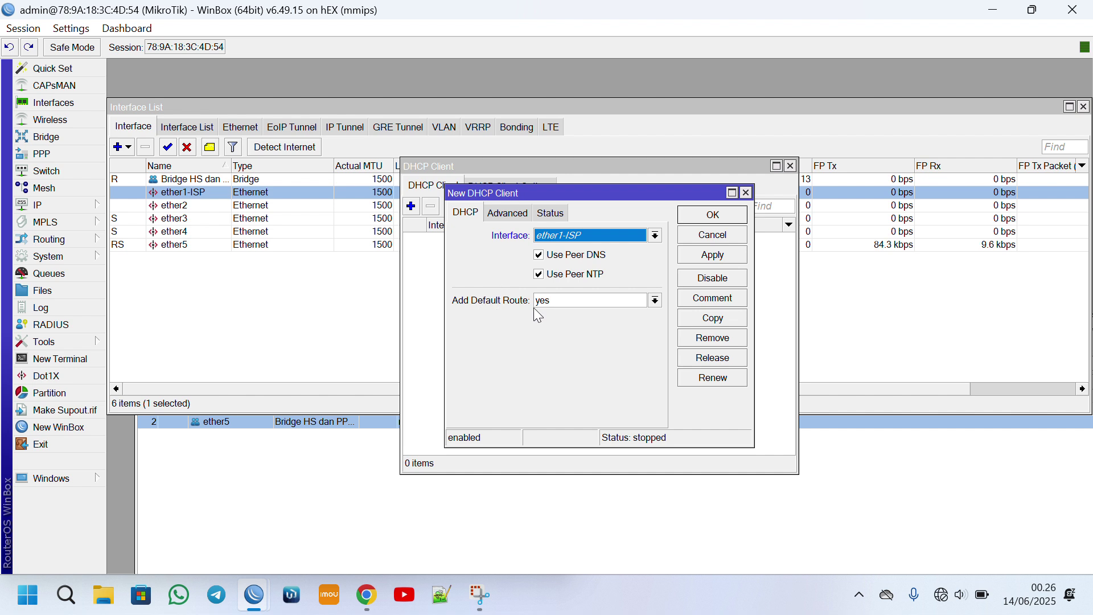
{"action": "left_click", "coordinate": [505, 213]}
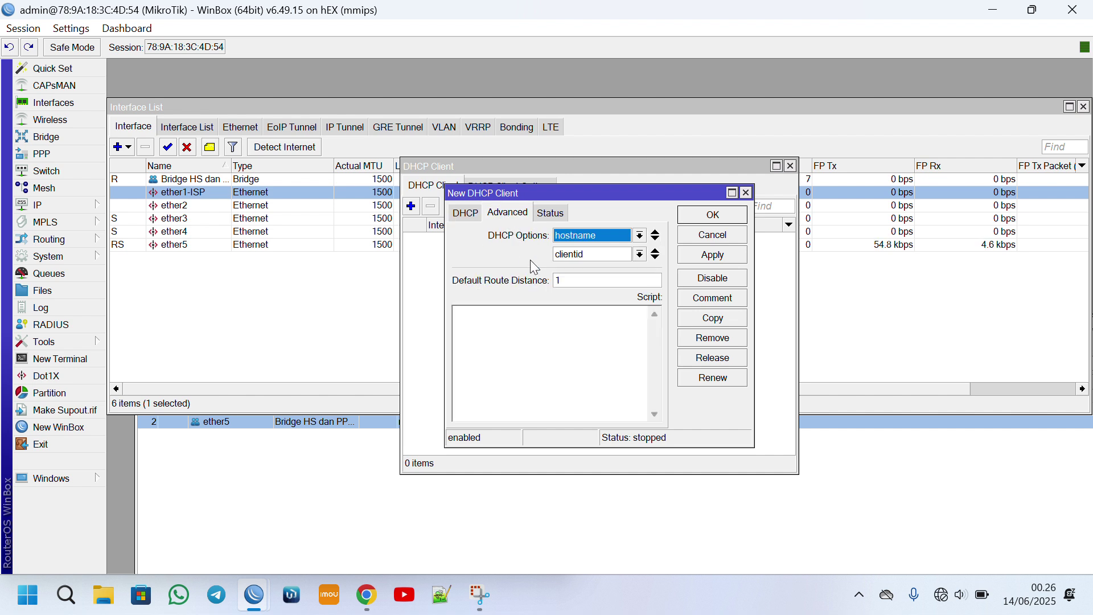
{"action": "left_click", "coordinate": [575, 280]}
{"action": "left_click", "coordinate": [714, 217]}
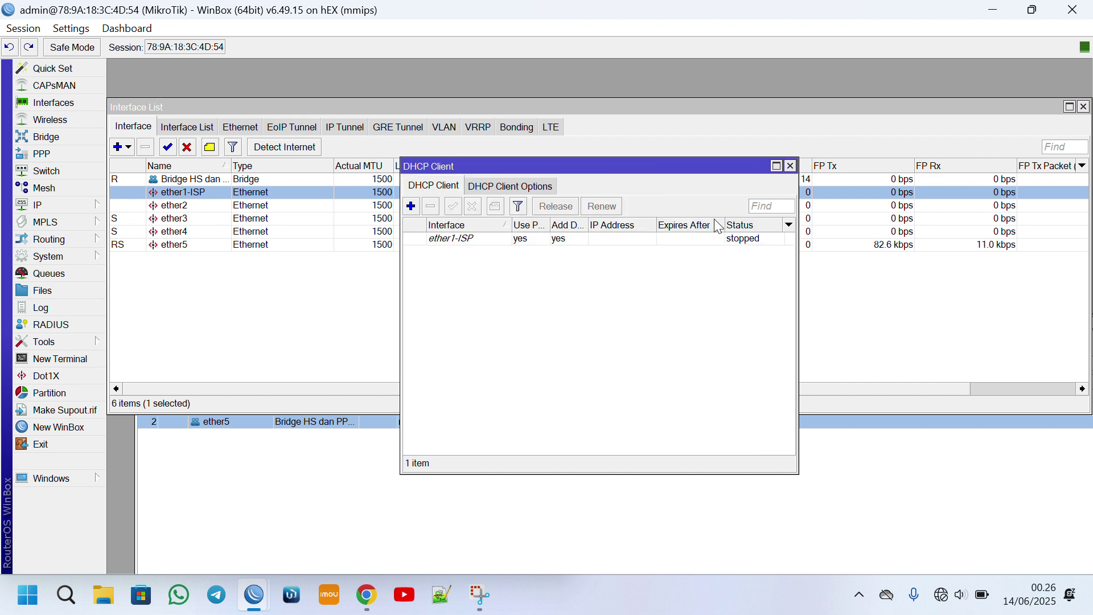
{"action": "left_click", "coordinate": [737, 240]}
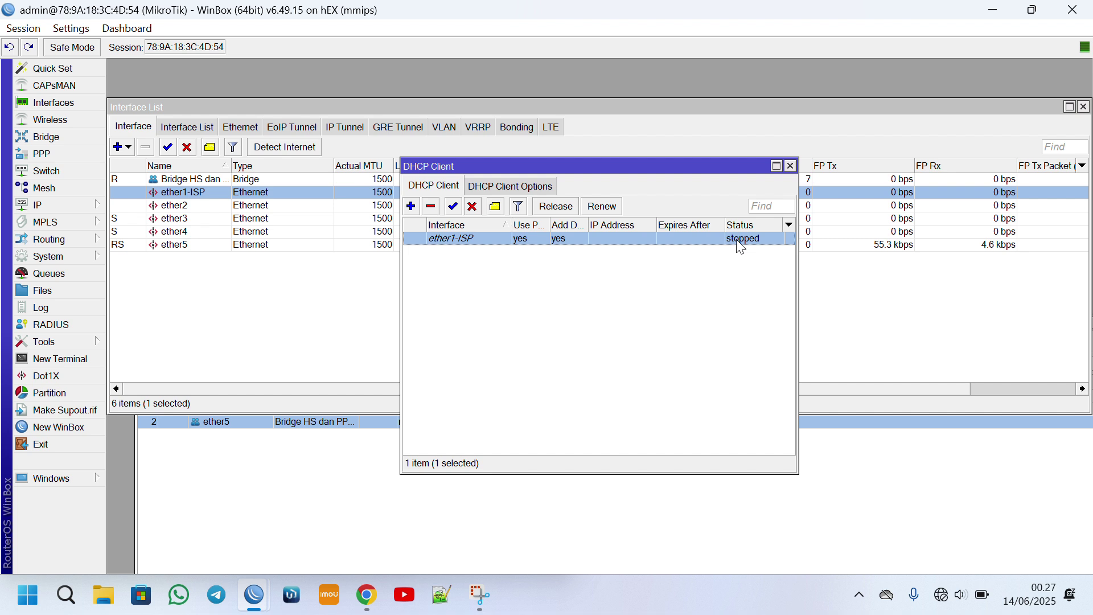
Return to the IP menu in the sidebar.
{"action": "left_click", "coordinate": [458, 41]}
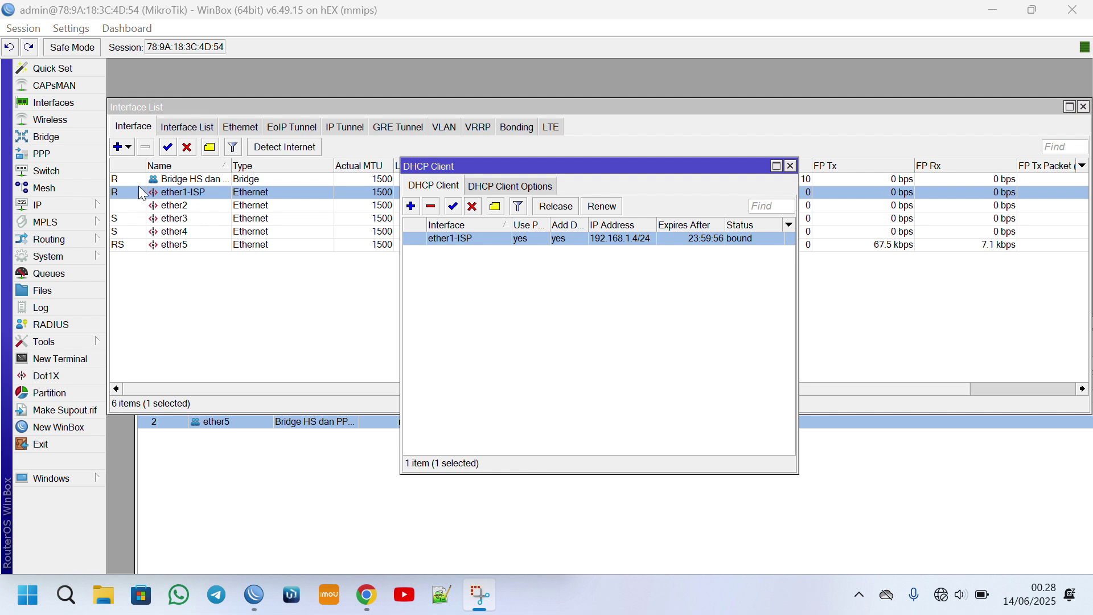
{"action": "left_click", "coordinate": [60, 207]}
{"action": "left_click", "coordinate": [62, 222]}
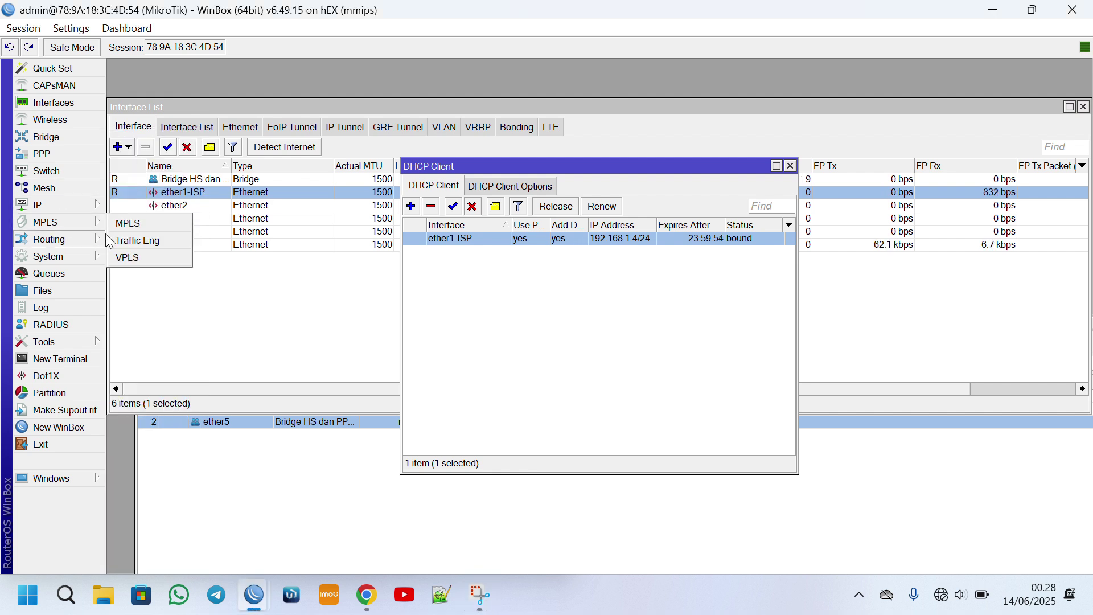
{"action": "left_click", "coordinate": [68, 220]}
{"action": "left_click", "coordinate": [71, 205]}
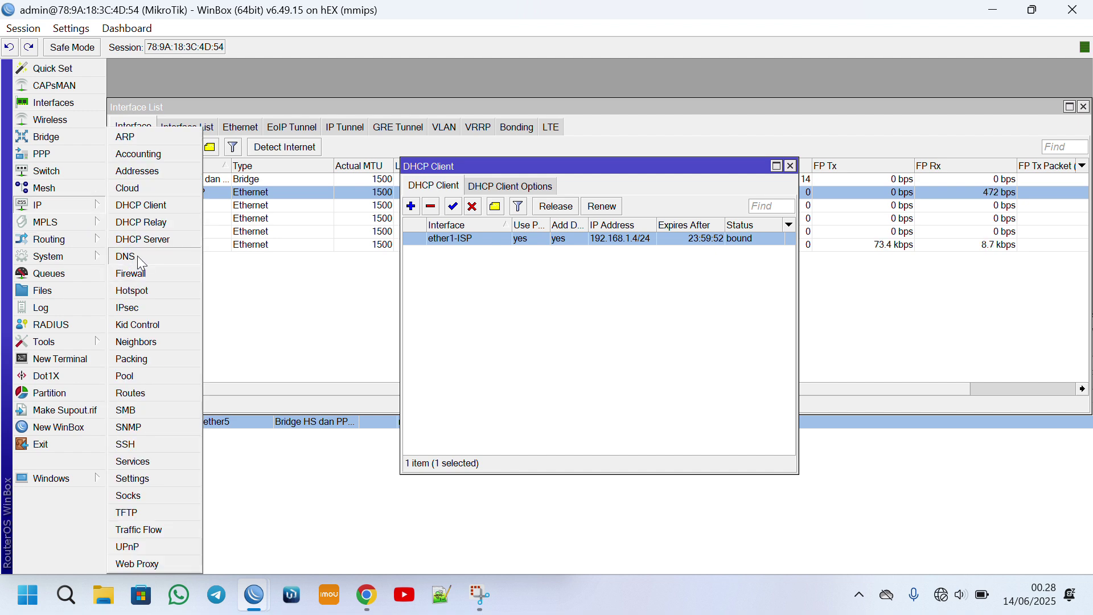
Enter DNS servers 8.8.8.8 and 1.1.1.1, enable Allow Remote Requests, and apply.
{"action": "left_click", "coordinate": [138, 256]}
{"action": "left_click", "coordinate": [636, 193]}
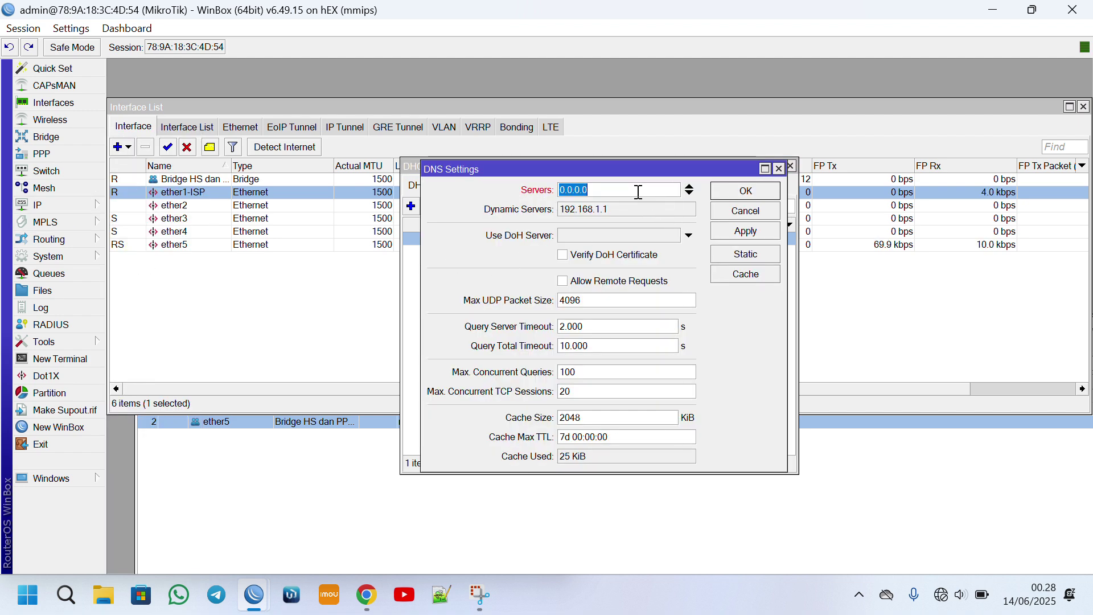
{"action": "type", "text": "8.8.8."}
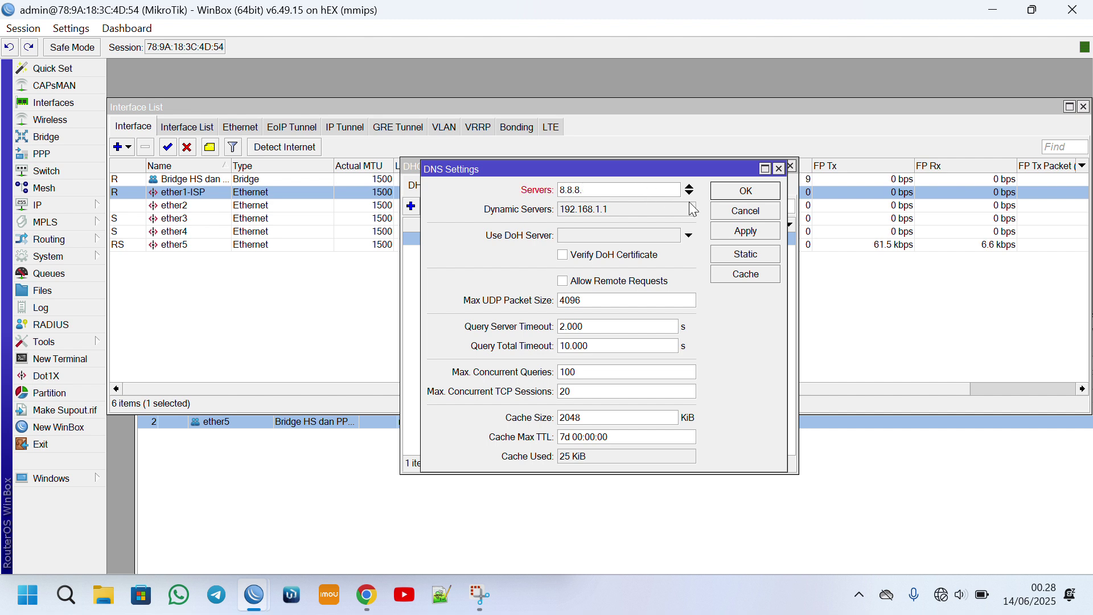
{"action": "type", "text": "8"}
{"action": "left_click", "coordinate": [690, 193]}
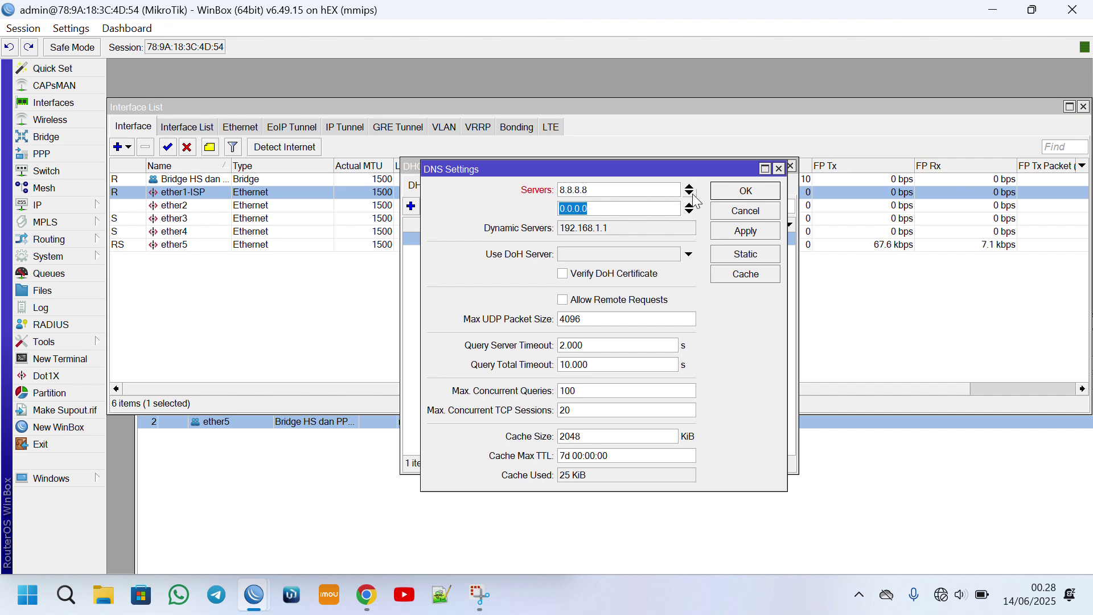
{"action": "type", "text": "1.1.1.1"}
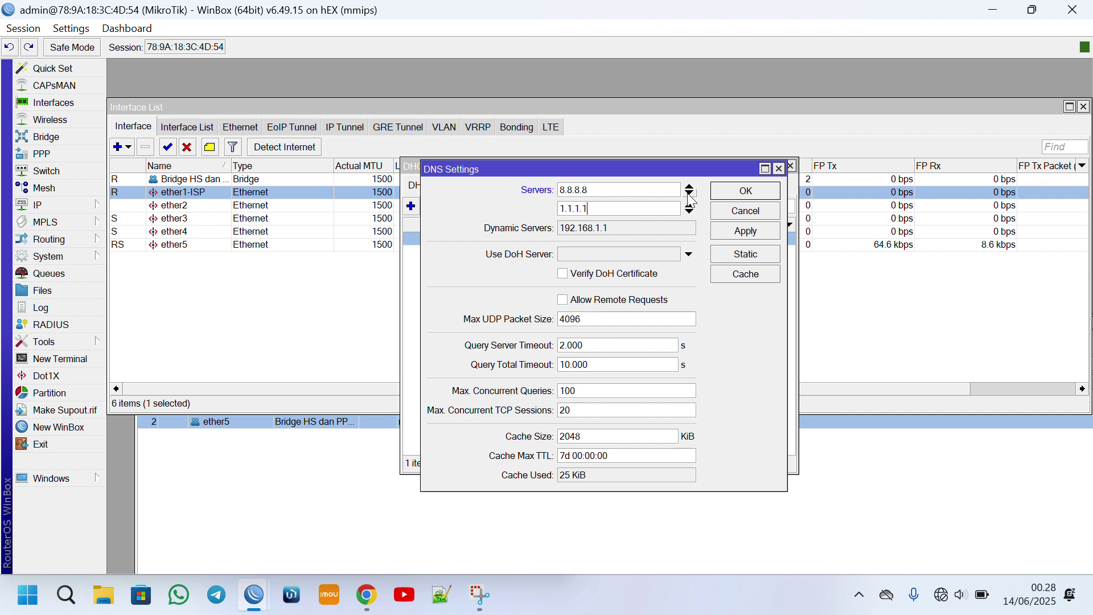
{"action": "left_click", "coordinate": [640, 304]}
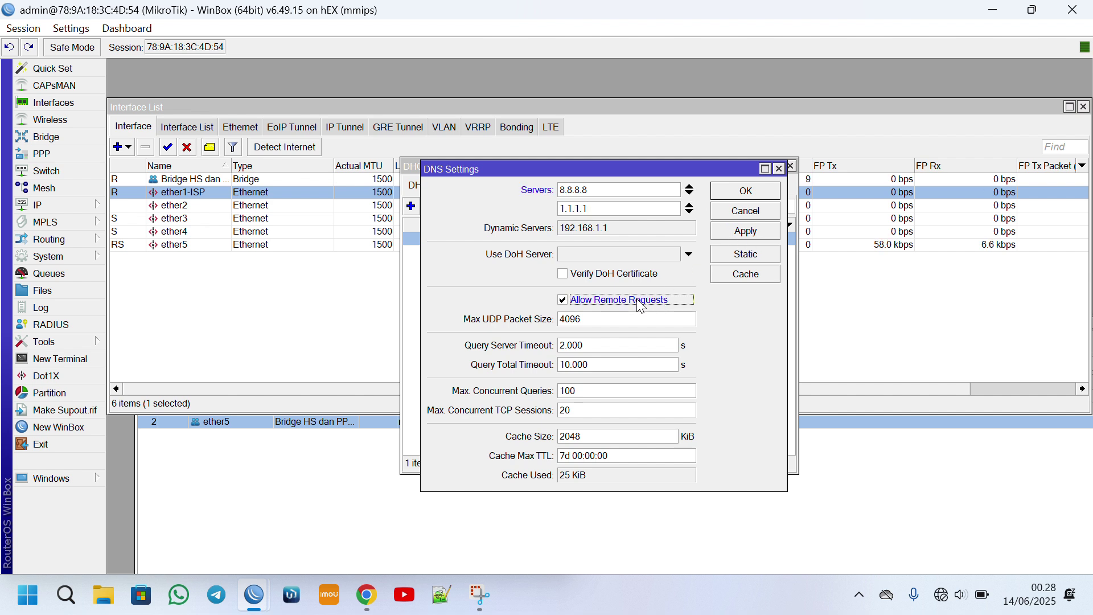
{"action": "left_click", "coordinate": [752, 232]}
{"action": "left_click", "coordinate": [749, 194]}
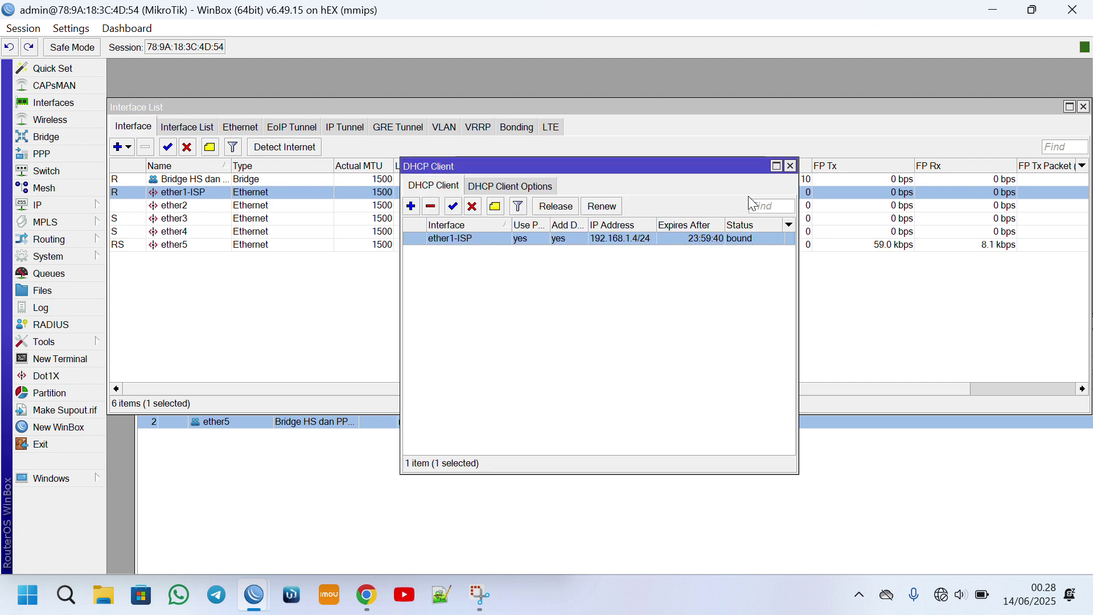
Bring up the Firewall window and close the leftover ether2 properties and interface list.
{"action": "left_click", "coordinate": [51, 205]}
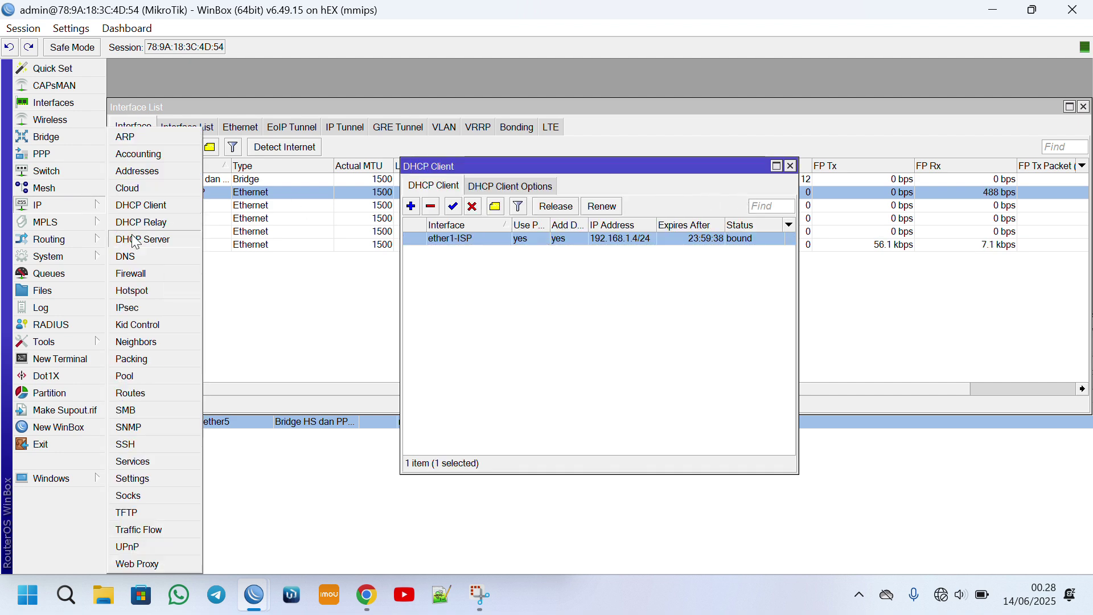
{"action": "left_click", "coordinate": [153, 276]}
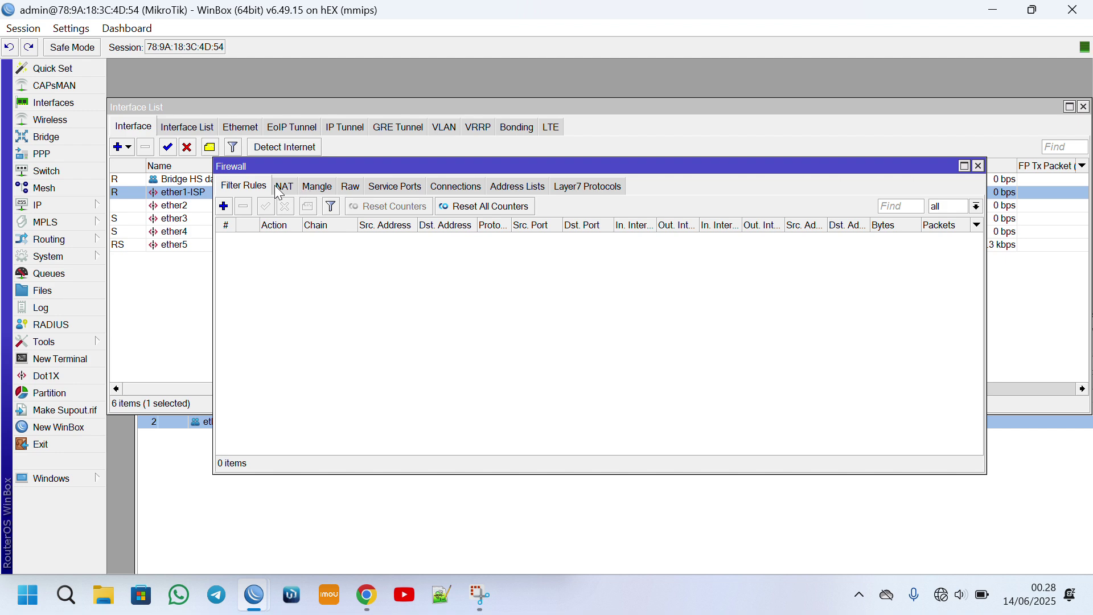
{"action": "double_click", "coordinate": [208, 208]}
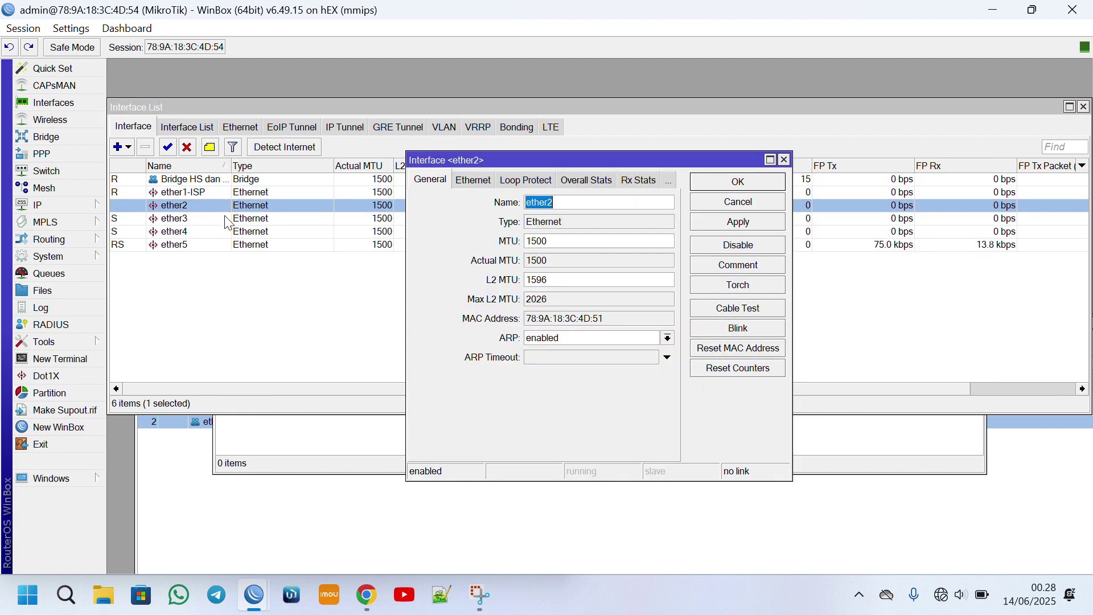
{"action": "left_click", "coordinate": [785, 159]}
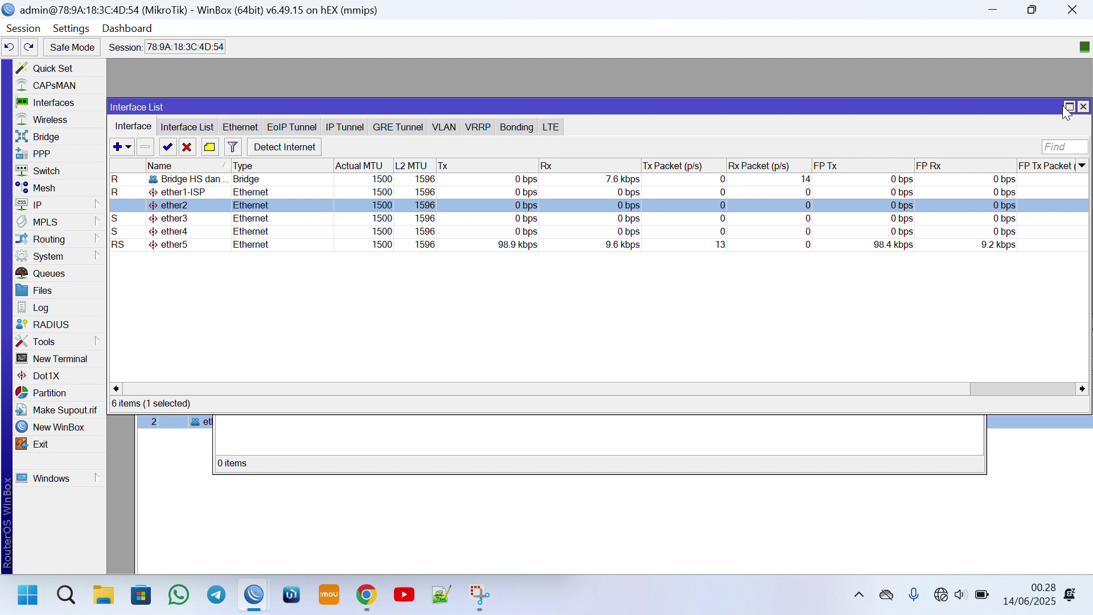
{"action": "left_click", "coordinate": [1084, 108]}
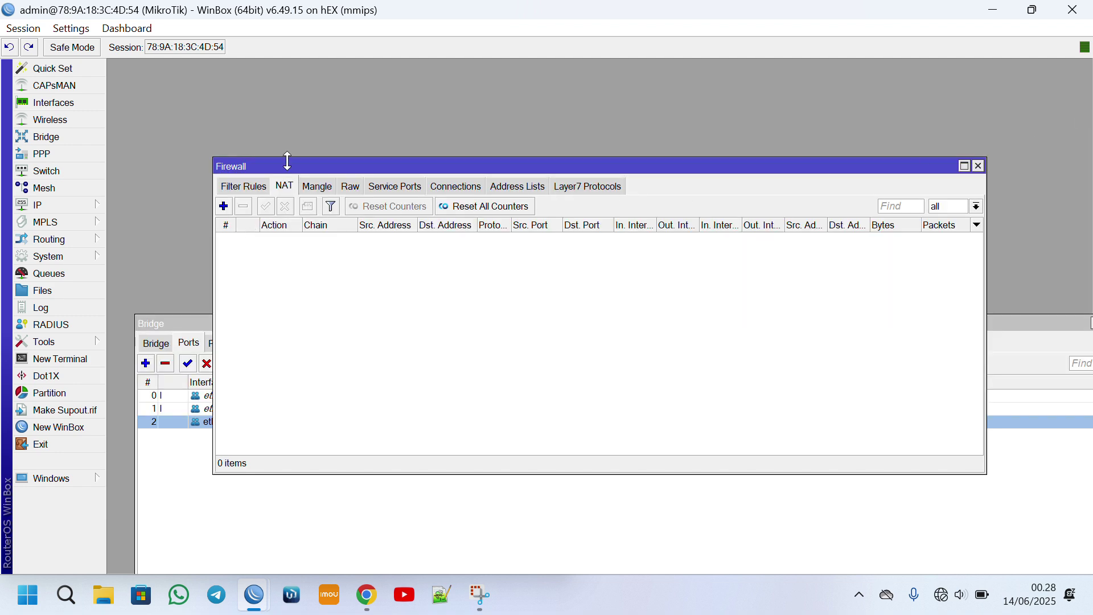
Add a srcnat rule with out-interface ether1-ISP and action masquerade.
{"action": "left_click", "coordinate": [224, 206]}
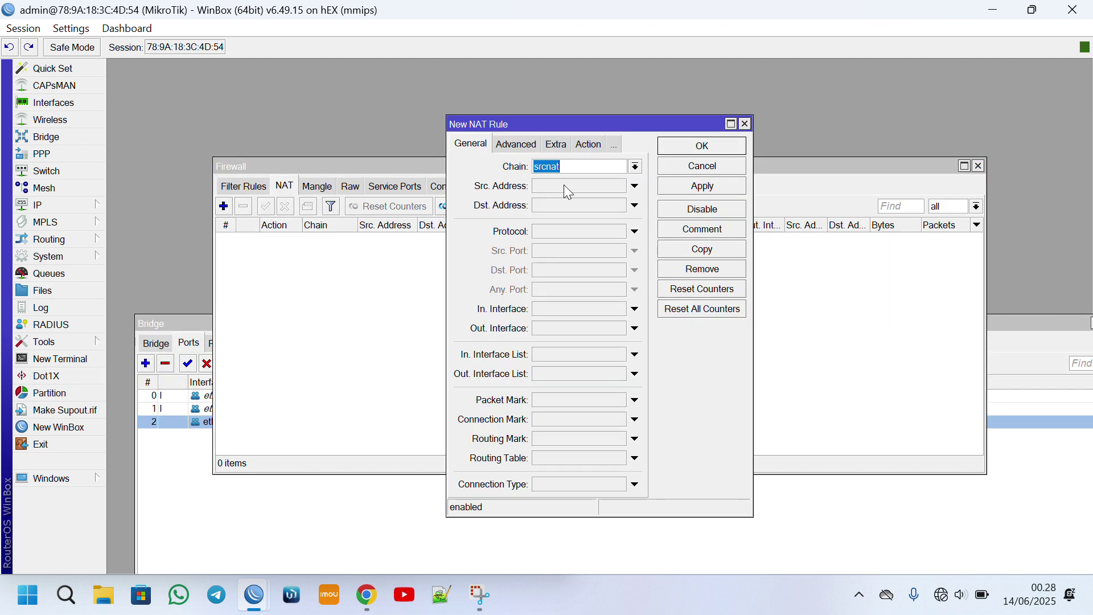
{"action": "left_click", "coordinate": [557, 328]}
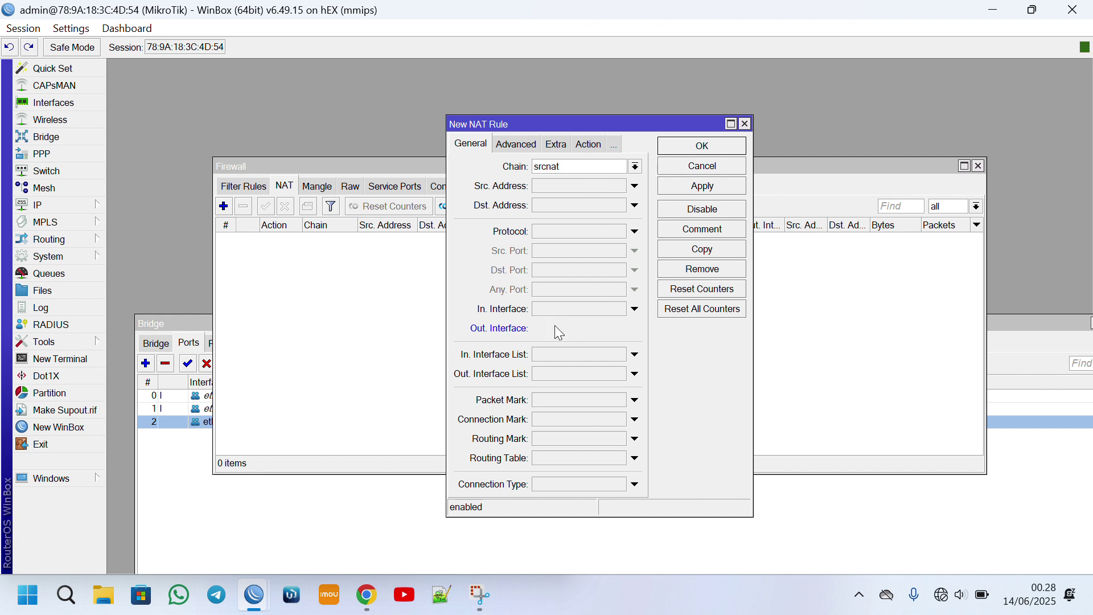
{"action": "left_click", "coordinate": [589, 144]}
{"action": "left_click", "coordinate": [584, 166]}
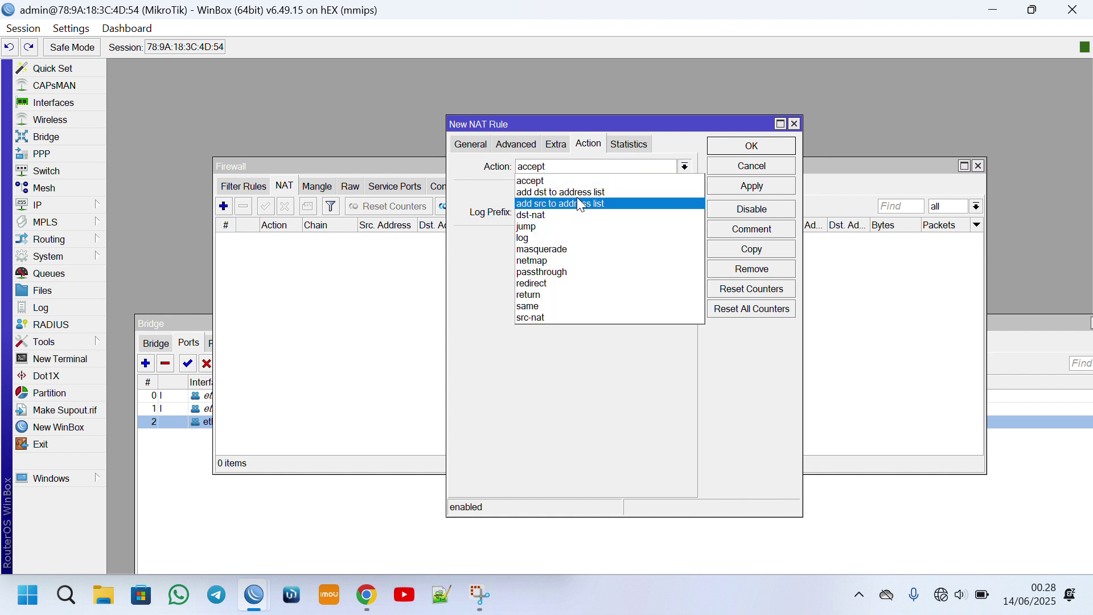
{"action": "left_click", "coordinate": [563, 249]}
{"action": "left_click", "coordinate": [756, 146]}
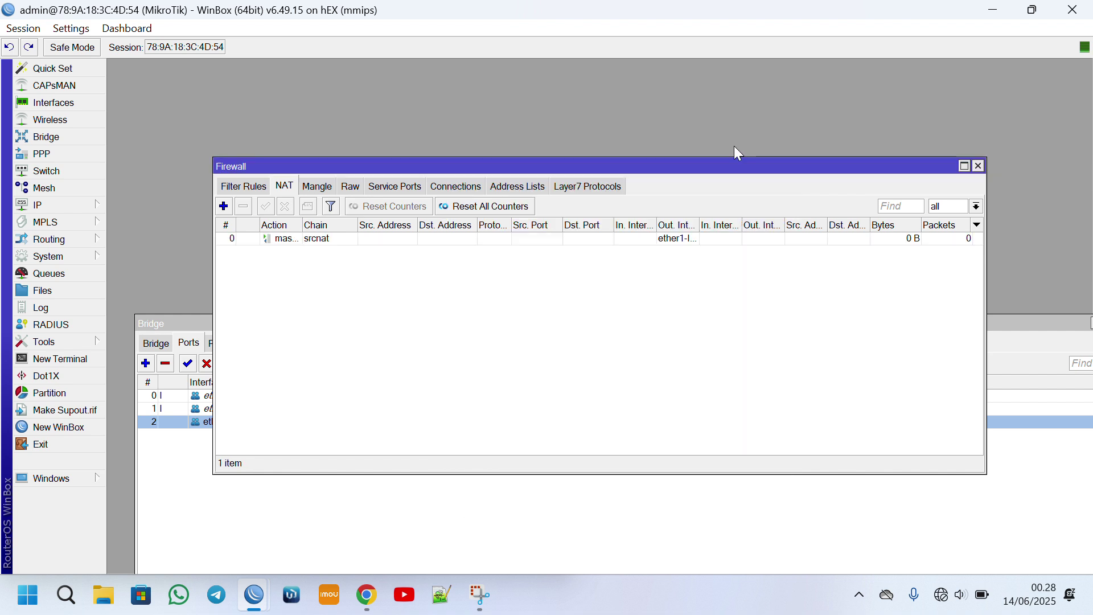
Ping google.com from a new terminal to verify internet access.
{"action": "left_click", "coordinate": [62, 359]}
{"action": "key", "text": "Return"}
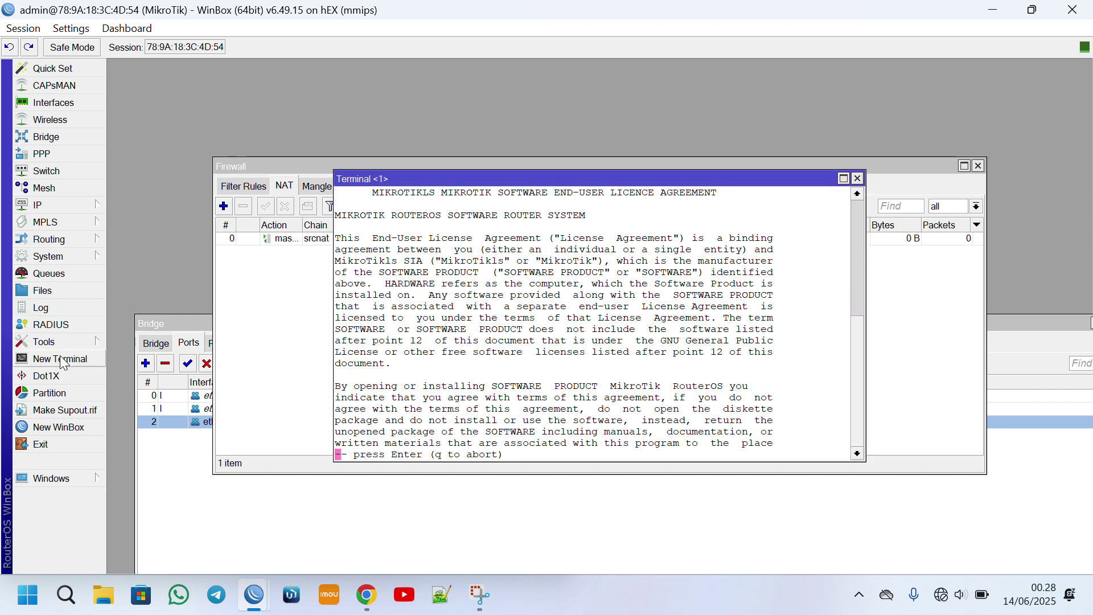
{"action": "key", "text": "Return"}
{"action": "type", "text": "pon"}
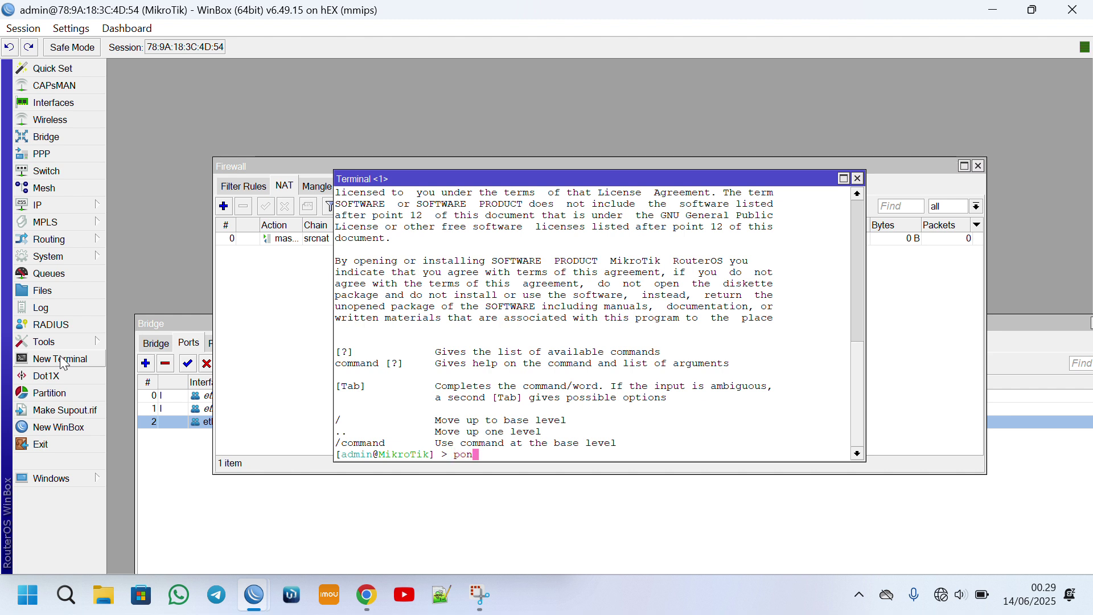
{"action": "key", "text": "BackSpace"}
{"action": "type", "text": "ing google.com"}
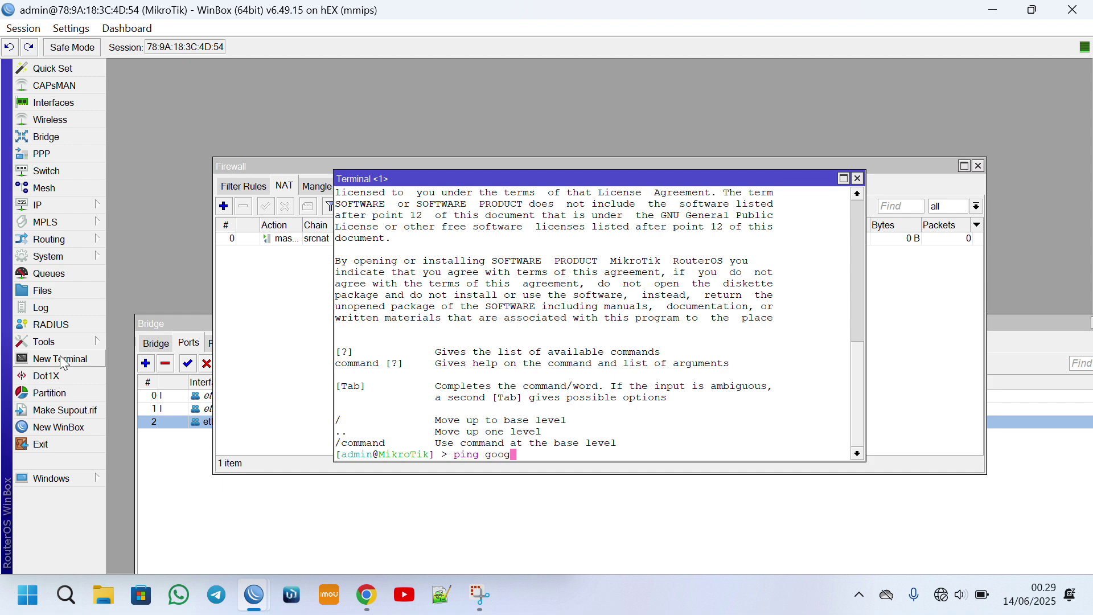
{"action": "key", "text": "Return"}
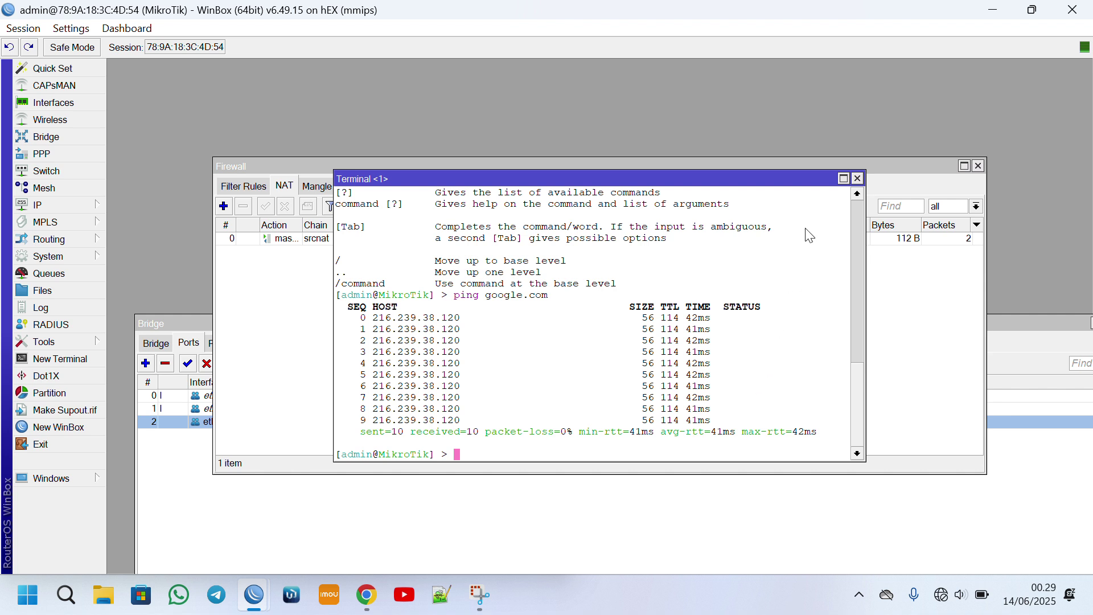
Close the Terminal, Firewall, Bridge and DHCP Client windows.
{"action": "left_click", "coordinate": [858, 178]}
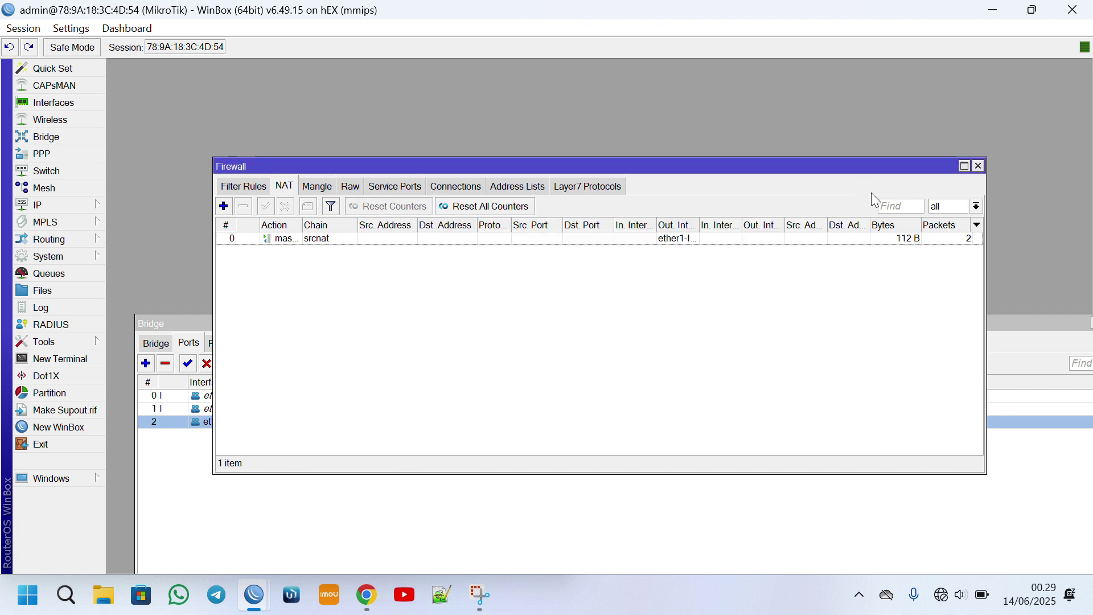
{"action": "left_click", "coordinate": [979, 167]}
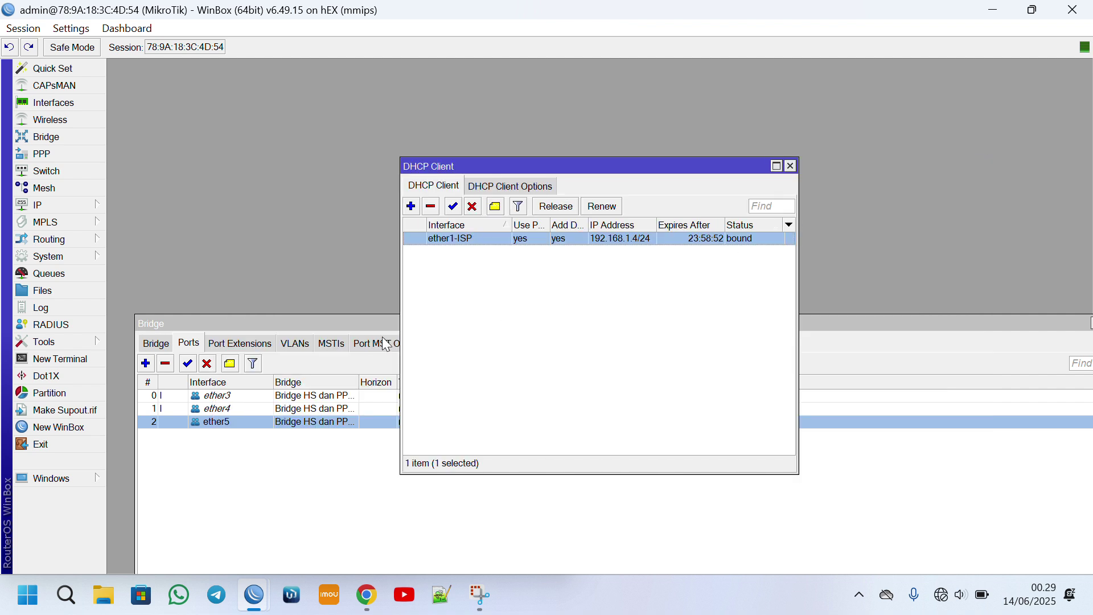
{"action": "left_click", "coordinate": [1082, 316]}
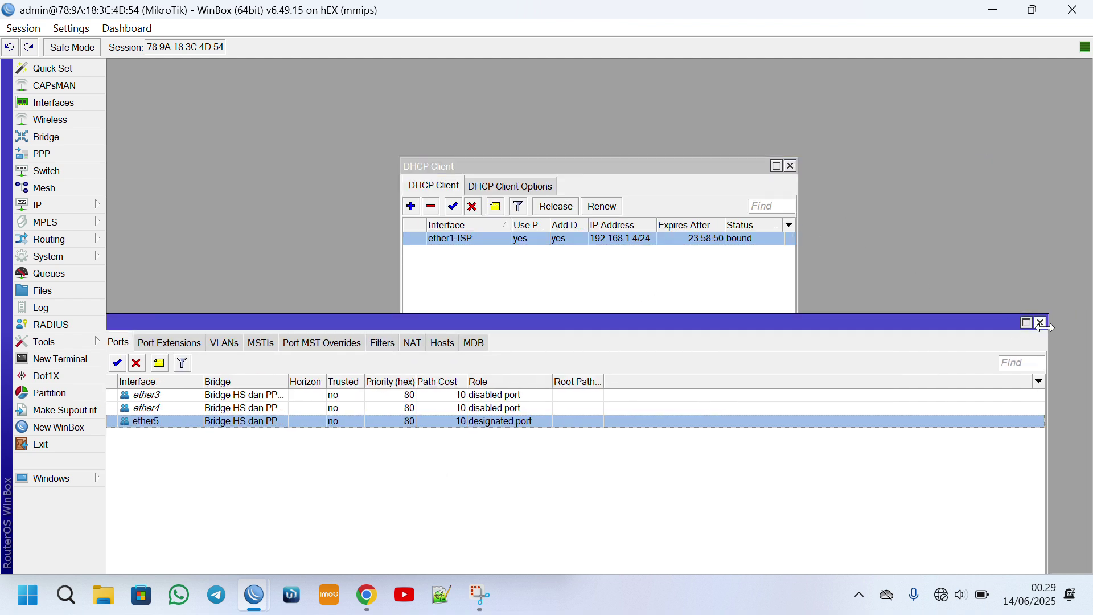
{"action": "left_click", "coordinate": [1045, 323]}
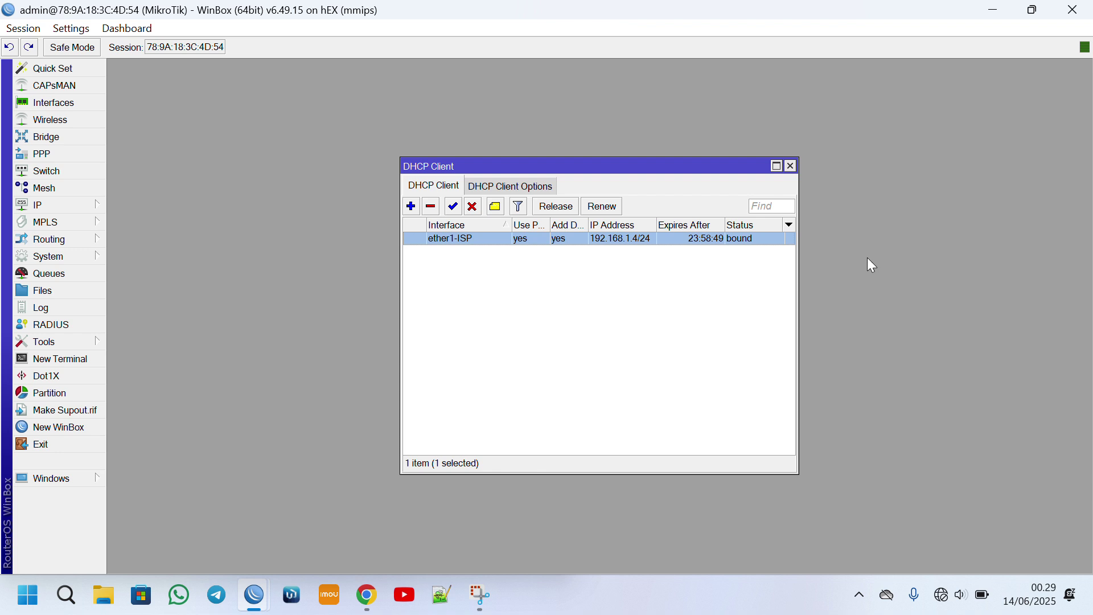
{"action": "left_click", "coordinate": [791, 165]}
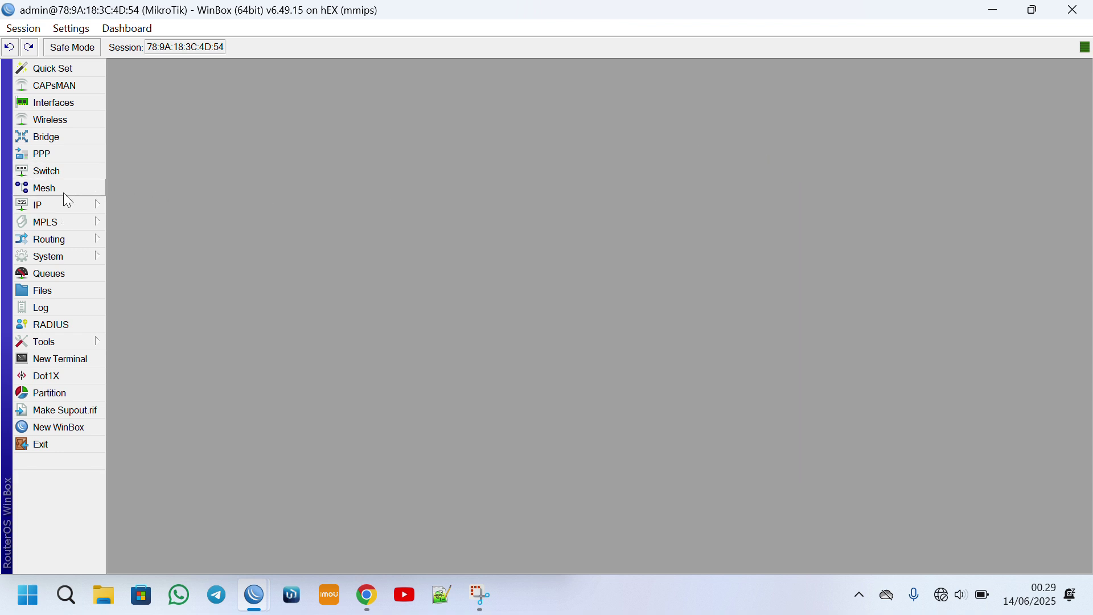
Review the ether3–ether5 bridge ports, then close the Bridge window.
{"action": "left_click", "coordinate": [80, 137]}
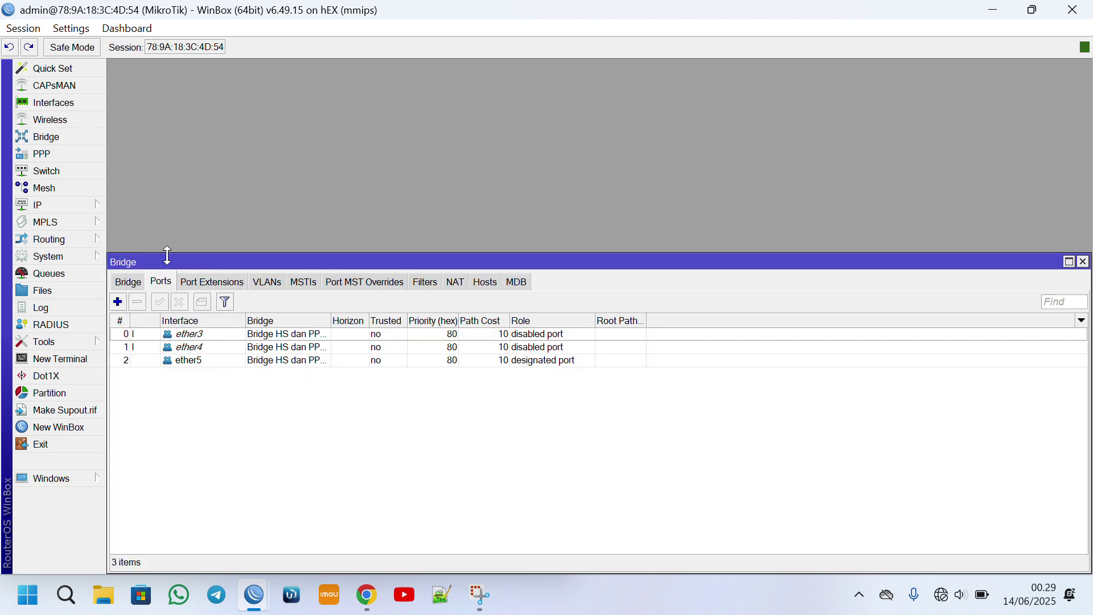
{"action": "left_click_drag", "start_coordinate": [168, 261], "coordinate": [210, 160]}
{"action": "left_click", "coordinate": [250, 233]}
{"action": "left_click", "coordinate": [254, 248]}
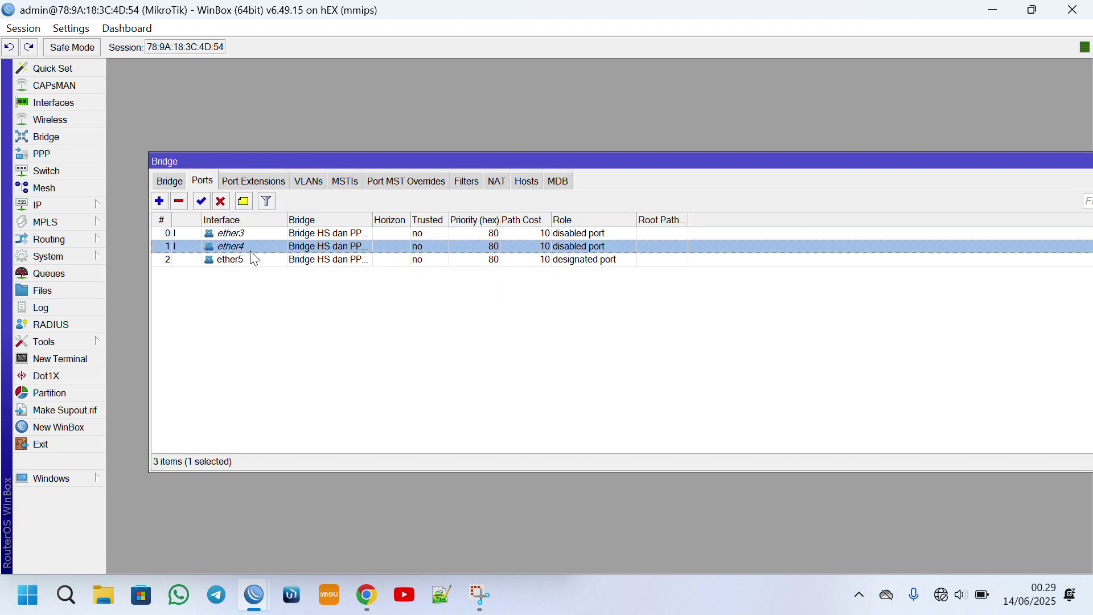
{"action": "key", "text": "Down"}
{"action": "left_click_drag", "start_coordinate": [977, 158], "coordinate": [847, 117]}
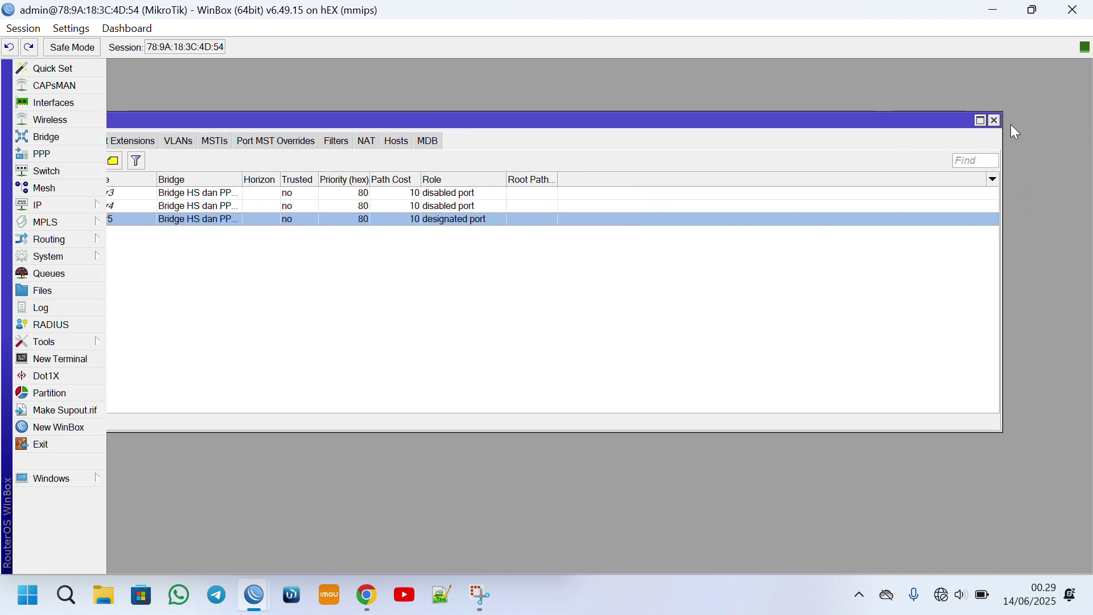
{"action": "left_click", "coordinate": [996, 120]}
{"action": "left_click", "coordinate": [32, 207]}
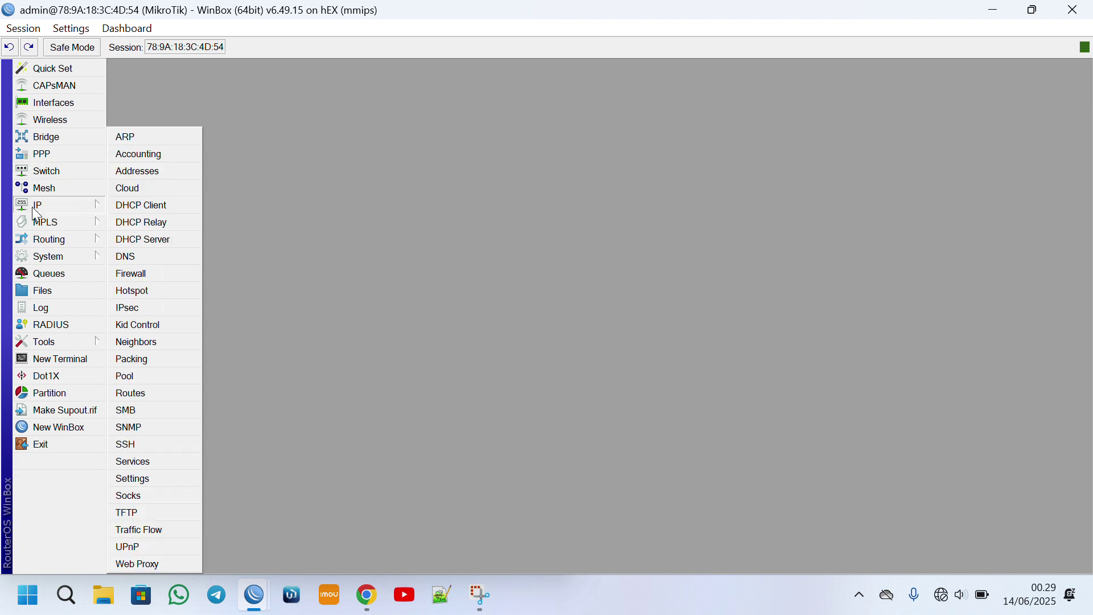
Add the address 10.10.11.1/24 on Bridge HS dan PPPoE.
{"action": "left_click", "coordinate": [171, 170]}
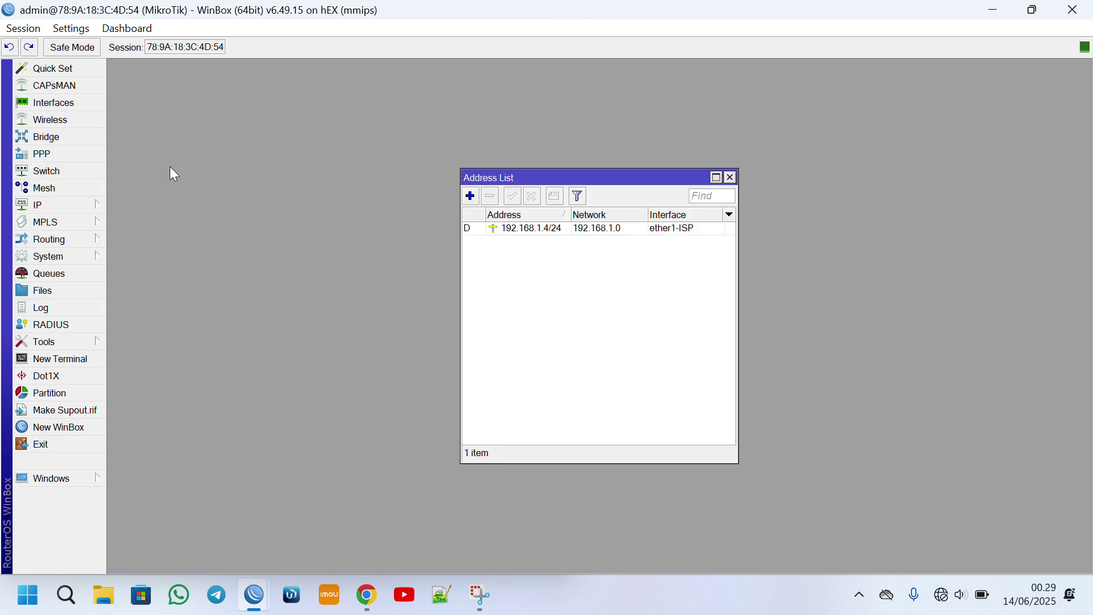
{"action": "left_click", "coordinate": [471, 196]}
{"action": "type", "text": "192.168."}
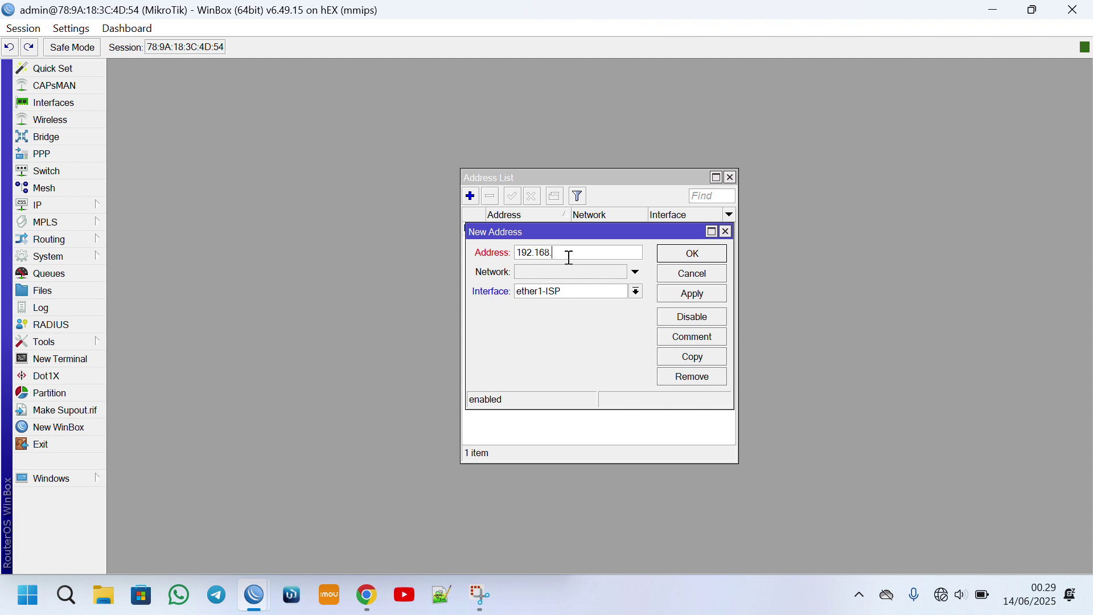
{"action": "key", "text": "BackSpace"}
{"action": "key", "text": "BackSpace"}
{"action": "key", "text": "BackSpace"}
{"action": "key", "text": "BackSpace"}
{"action": "key", "text": "BackSpace"}
{"action": "key", "text": "BackSpace"}
{"action": "key", "text": "BackSpace"}
{"action": "type", "text": "100"}
{"action": "type", "text": "10.12"}
{"action": "key", "text": "BackSpace"}
{"action": "type", "text": "1.1/24"}
{"action": "left_click", "coordinate": [584, 293]}
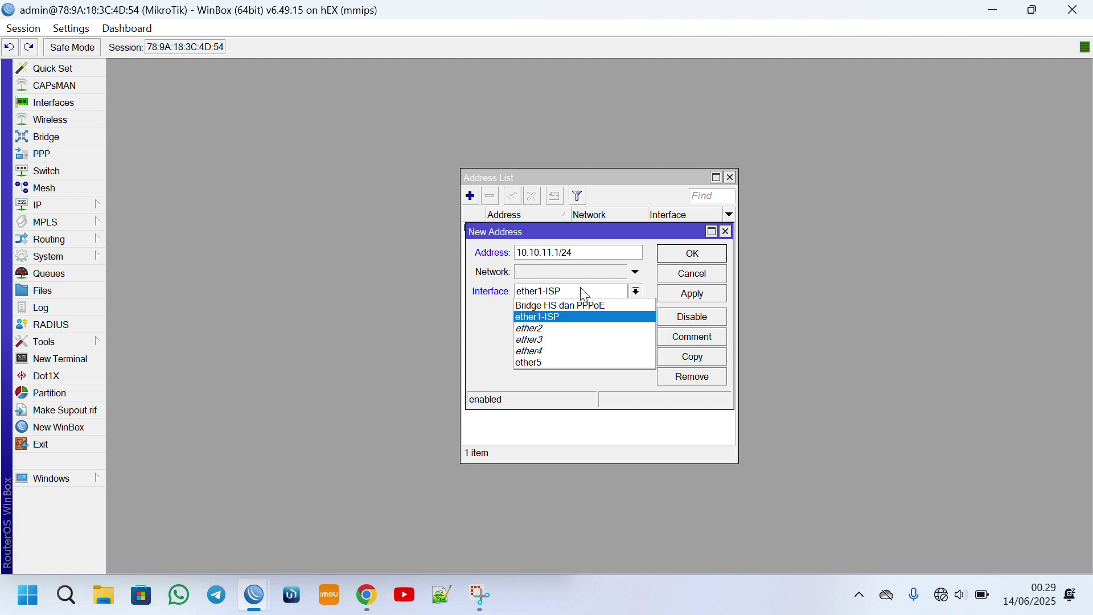
{"action": "left_click", "coordinate": [569, 305]}
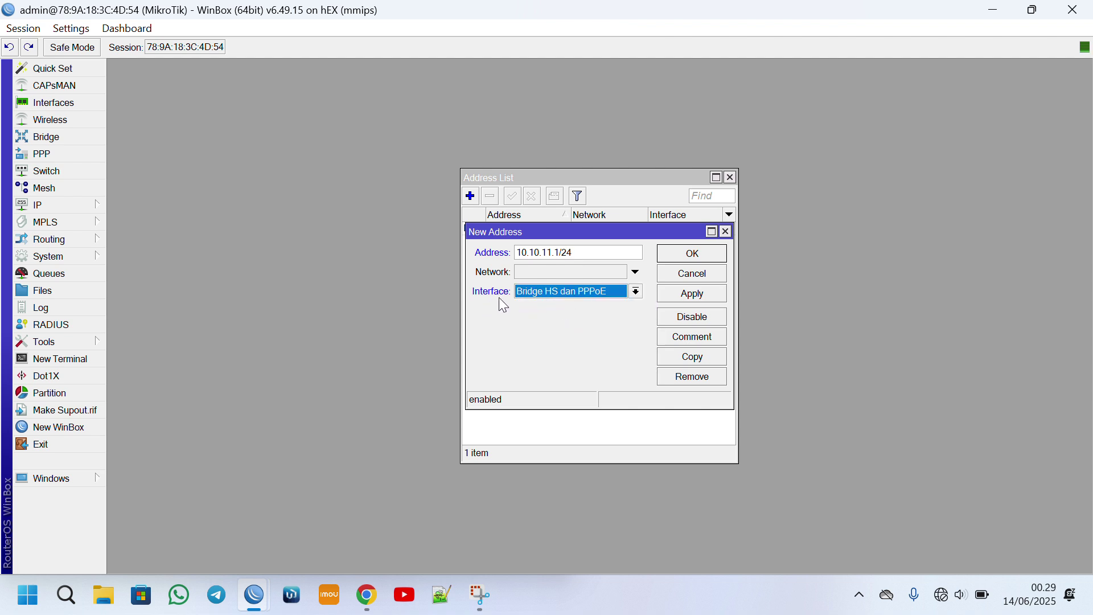
{"action": "left_click", "coordinate": [712, 296]}
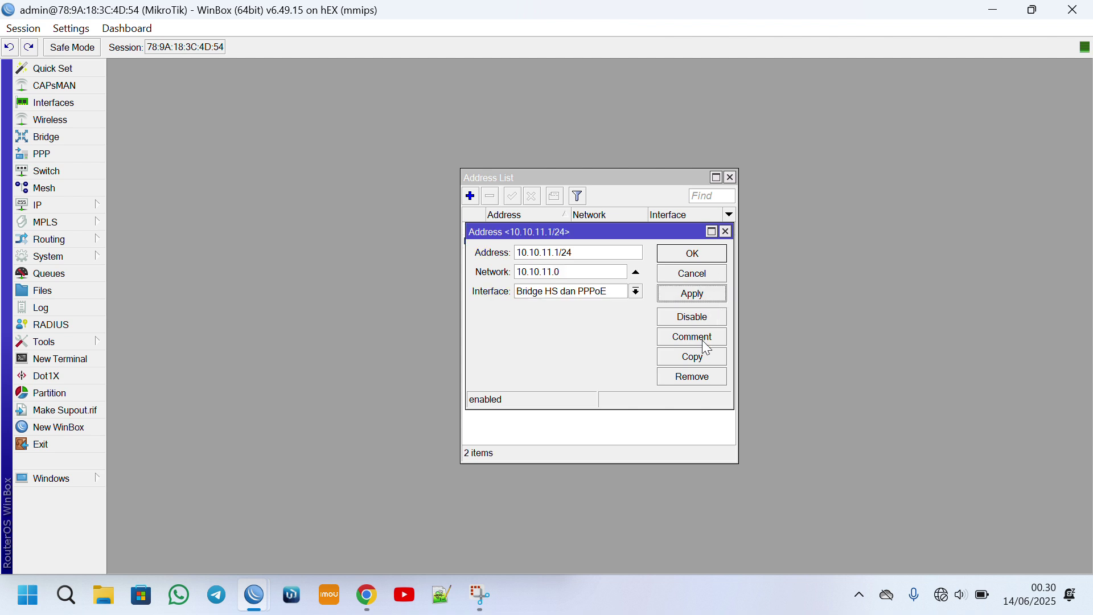
Copy it as 110.120.10.1/24 with the comment 'IP PPPoE'.
{"action": "left_click", "coordinate": [702, 361]}
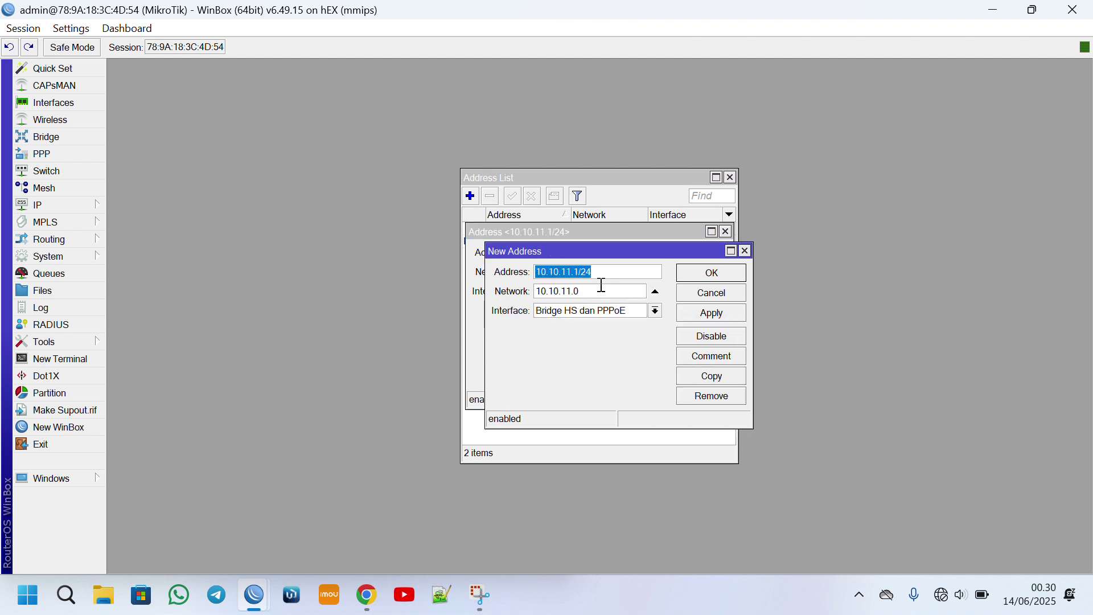
{"action": "type", "text": "1"}
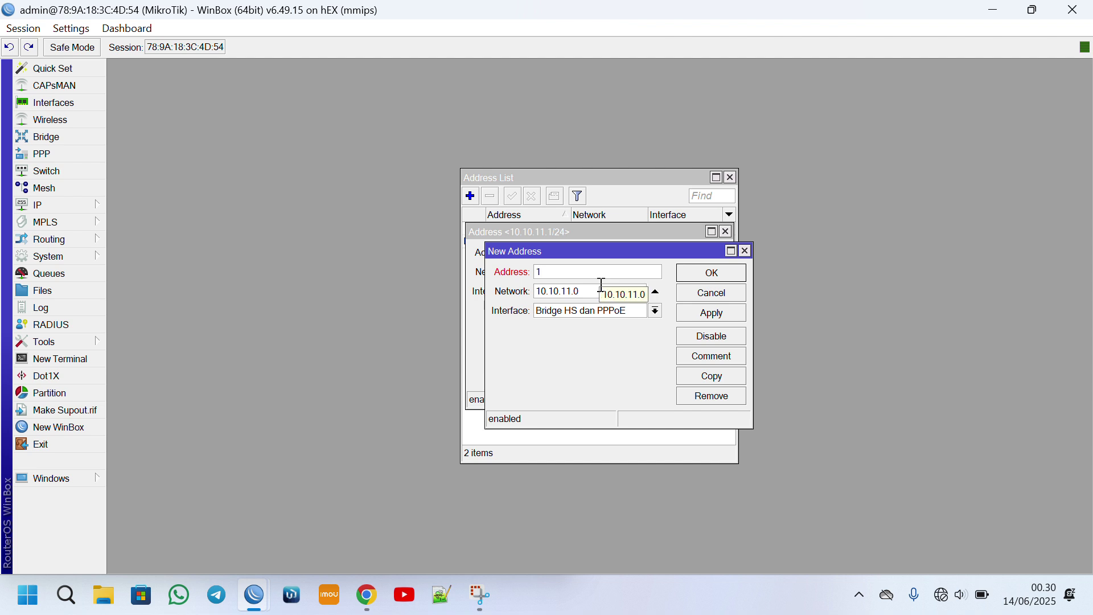
{"action": "type", "text": "10.120.10.1/24"}
{"action": "left_click", "coordinate": [731, 314]}
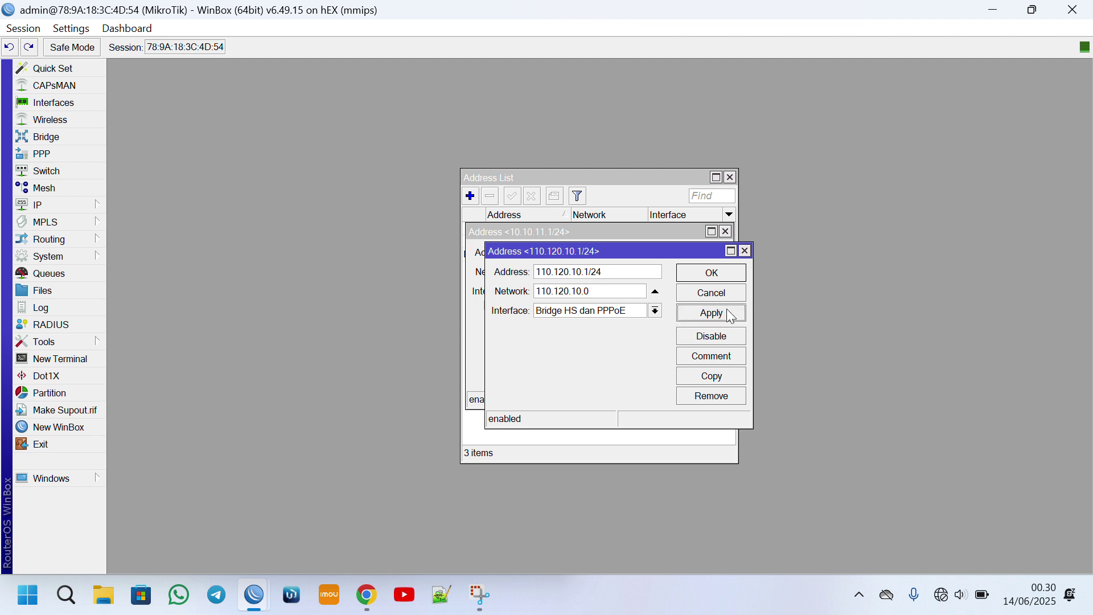
{"action": "left_click", "coordinate": [729, 356]}
{"action": "type", "text": "IP PPPoE"}
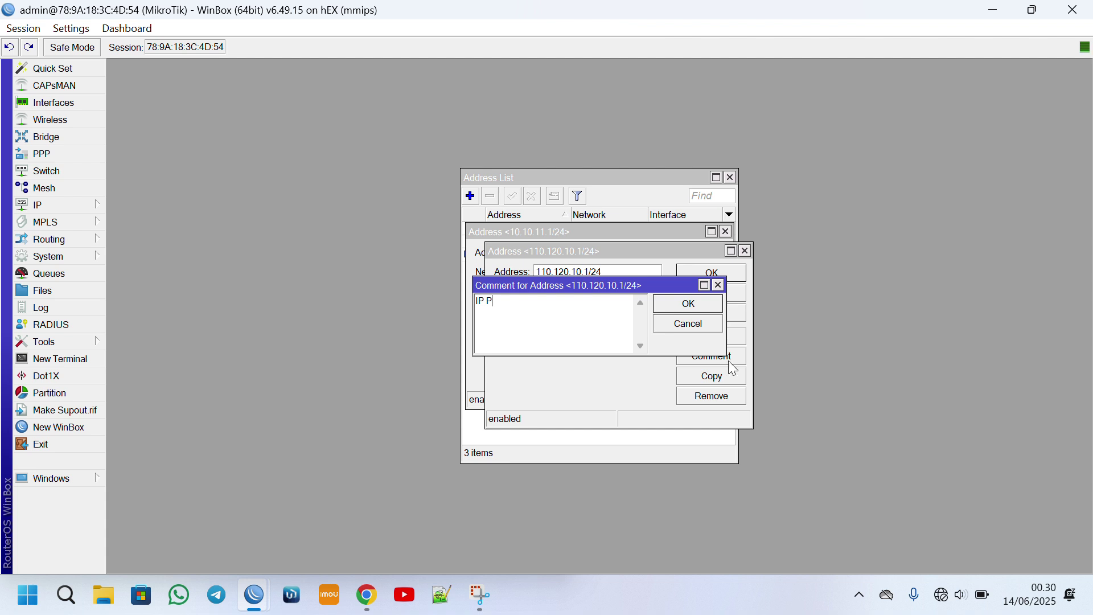
{"action": "key", "text": "Return"}
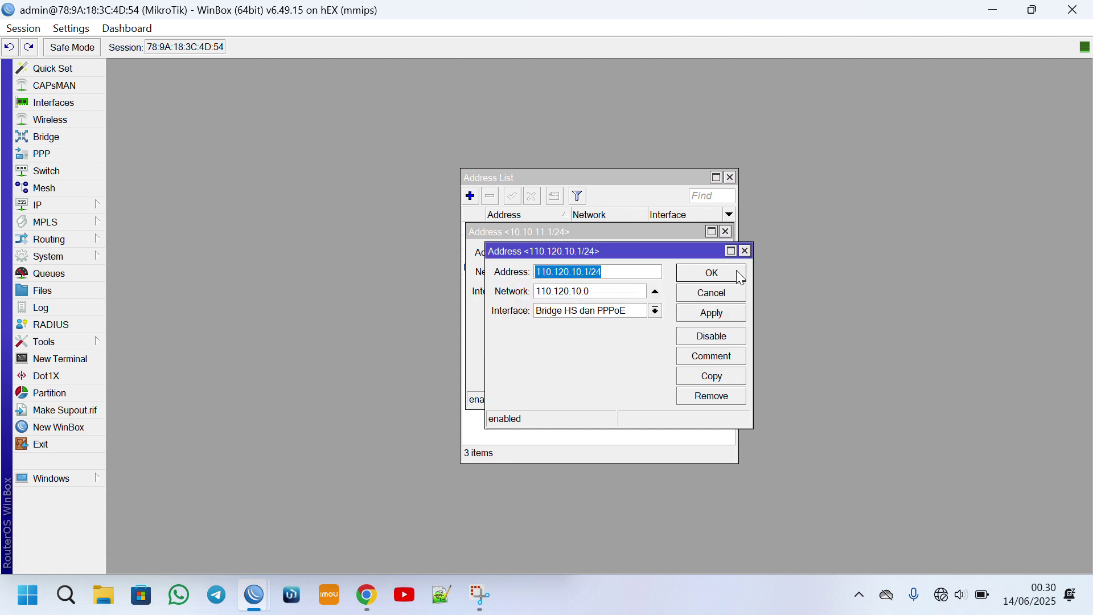
{"action": "left_click", "coordinate": [712, 272]}
Comment the 10.10.11.1/24 address 'IP Hotspot' and review the address list entries.
{"action": "left_click", "coordinate": [696, 339]}
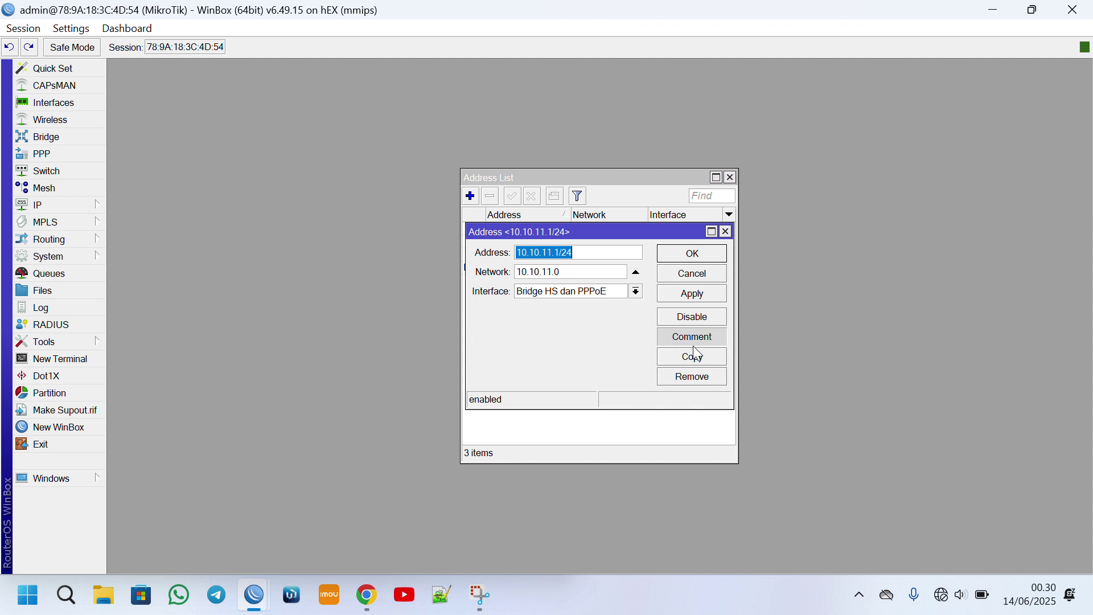
{"action": "type", "text": "IP"}
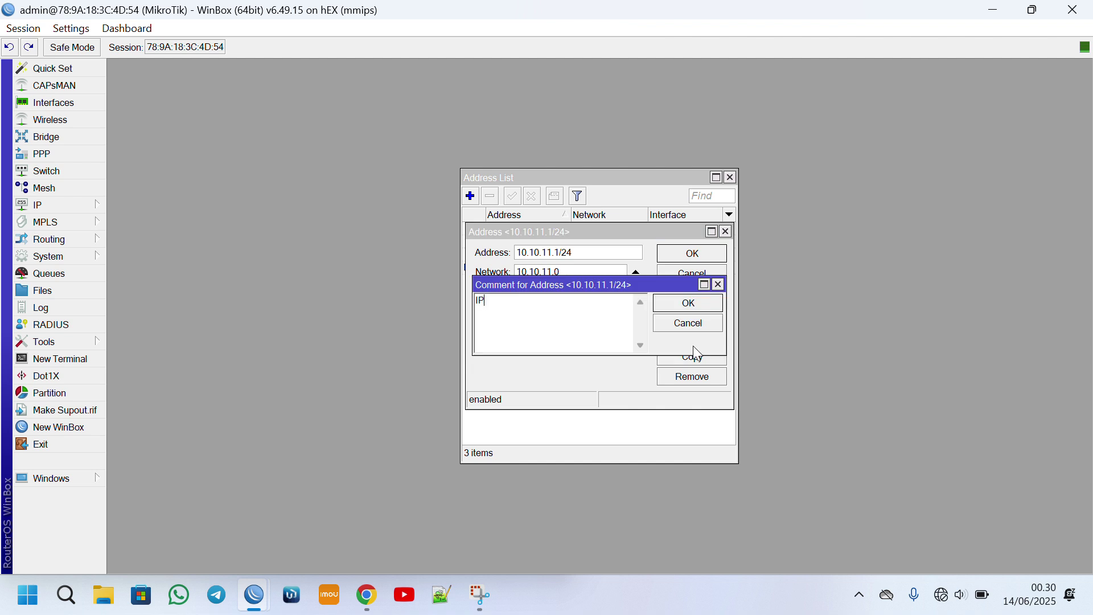
{"action": "type", "text": " Hotspot"}
{"action": "key", "text": "Return"}
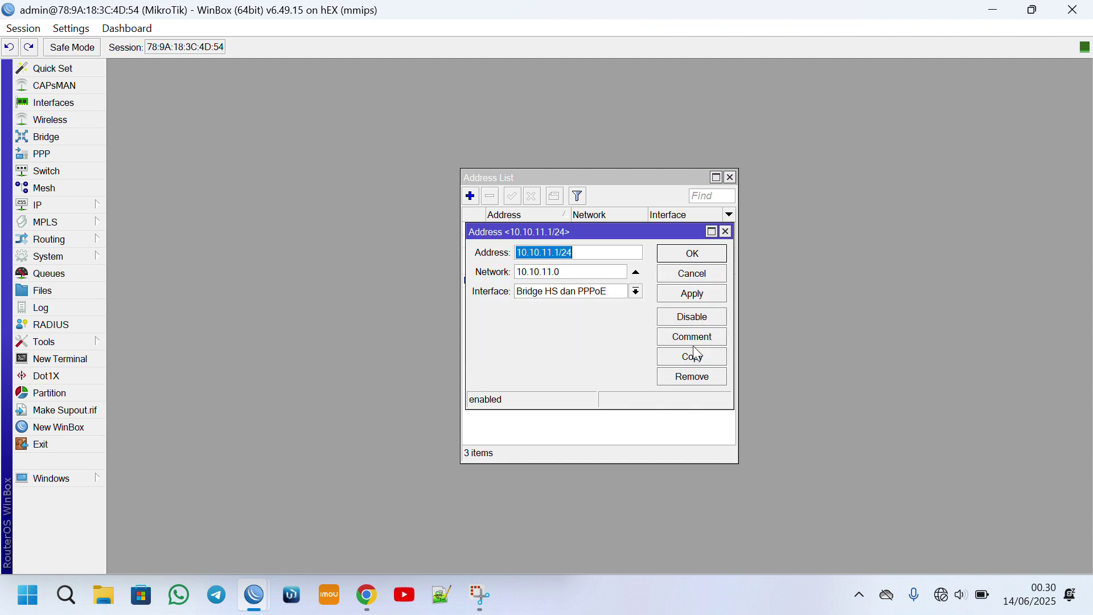
{"action": "left_click", "coordinate": [717, 253]}
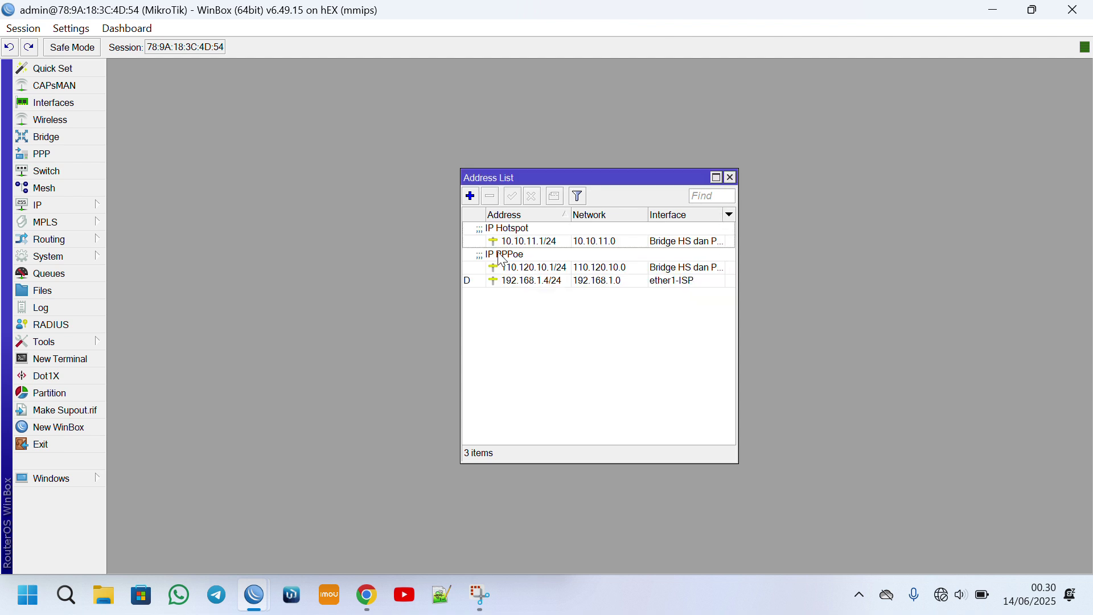
{"action": "left_click", "coordinate": [515, 279]}
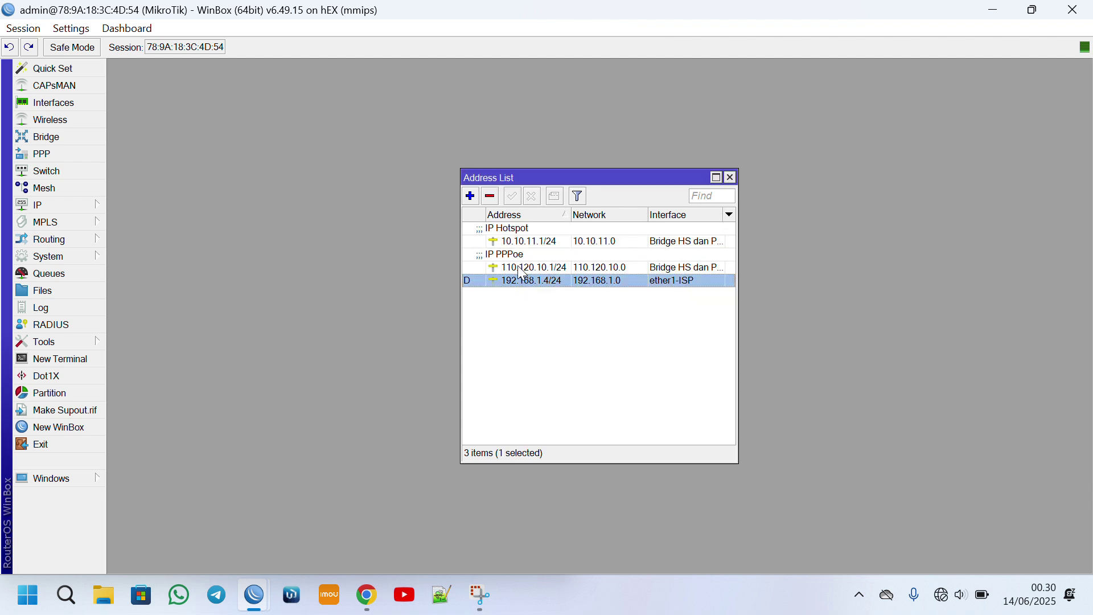
{"action": "left_click", "coordinate": [518, 241]}
{"action": "left_click", "coordinate": [518, 267]}
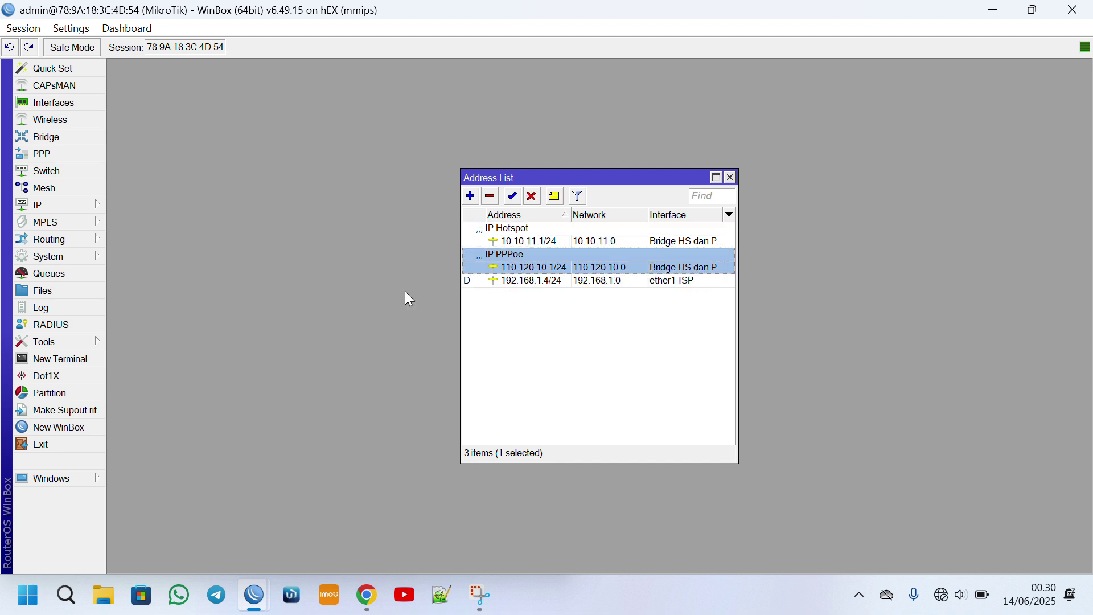
{"action": "left_click", "coordinate": [61, 210]}
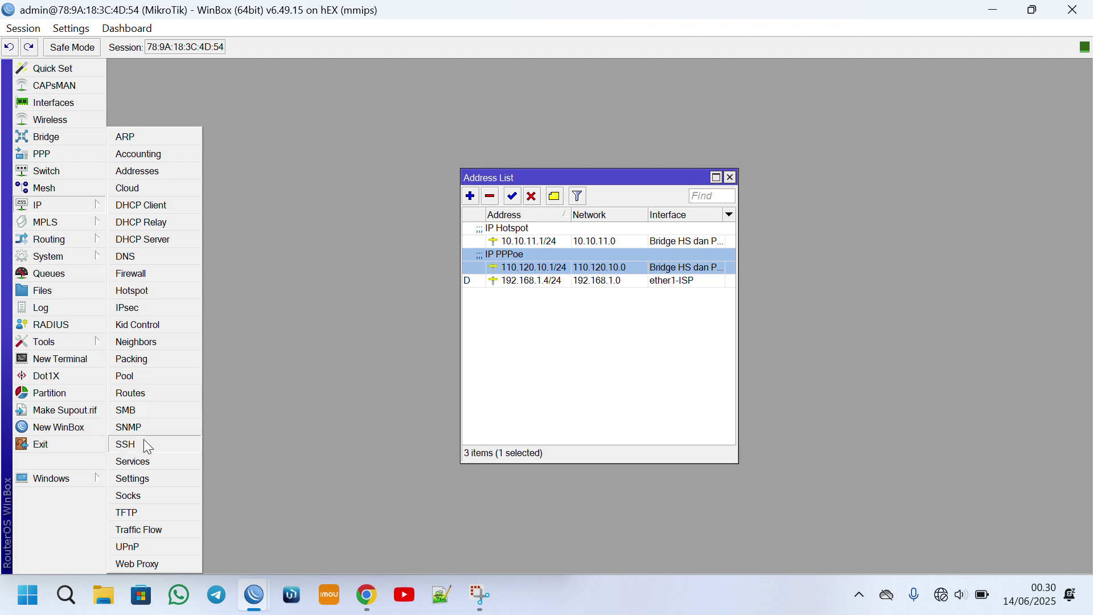
Add a new IP address pool named IP-PPPoE.
{"action": "left_click", "coordinate": [148, 380]}
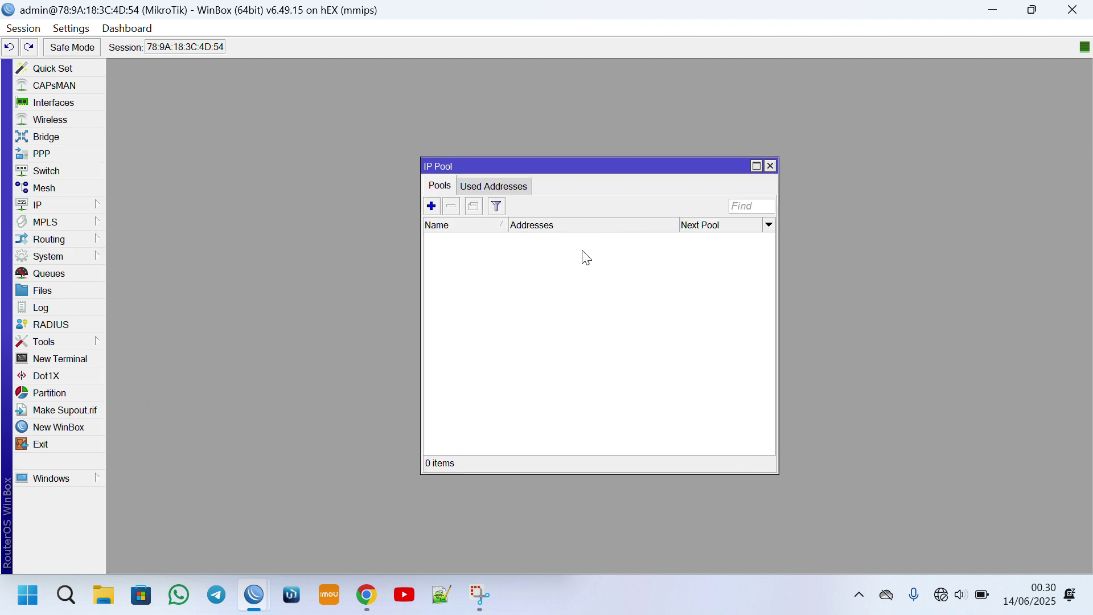
{"action": "left_click", "coordinate": [432, 207]}
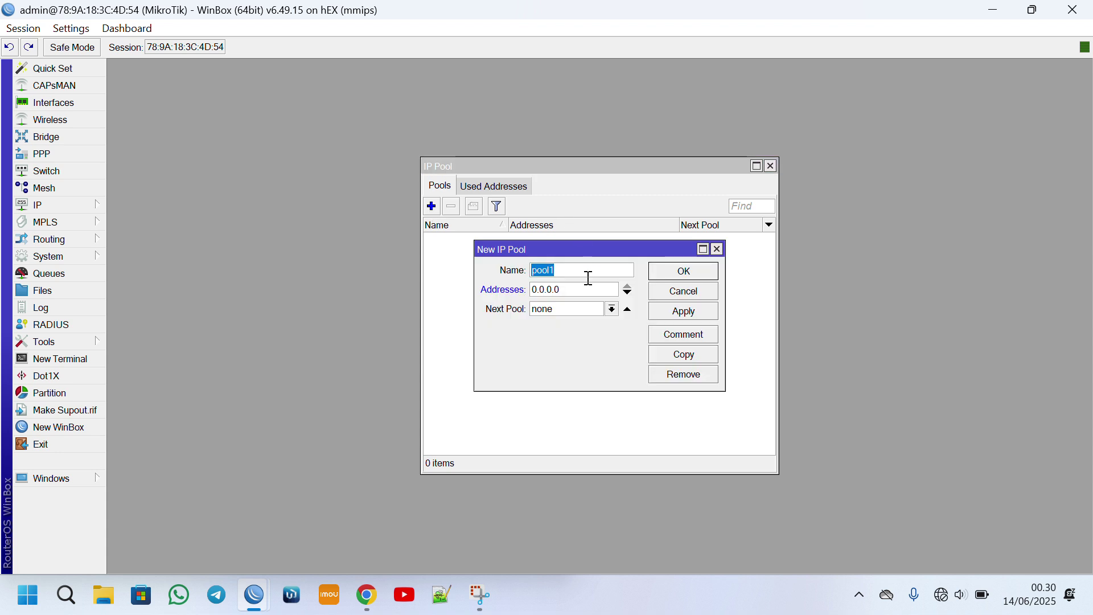
{"action": "type", "text": "ip"}
{"action": "key", "text": "BackSpace"}
{"action": "type", "text": "IP-PPPoE"}
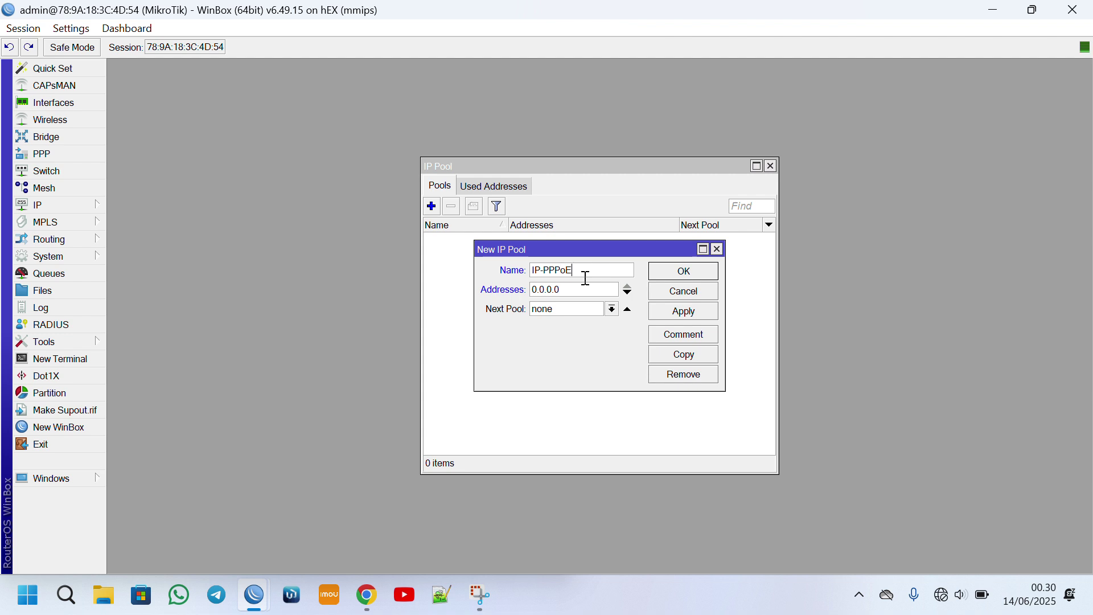
{"action": "key", "text": "Tab"}
{"action": "type", "text": "1"}
Check the router's existing IP addresses, placing the list beside the new pool form.
{"action": "left_click", "coordinate": [67, 205]}
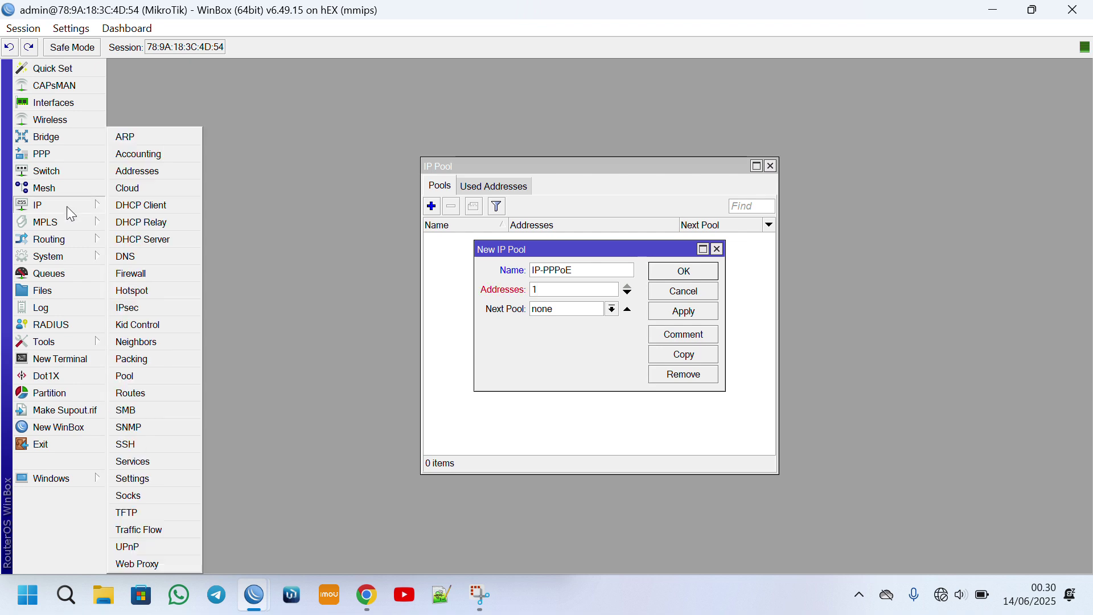
{"action": "left_click", "coordinate": [156, 177]}
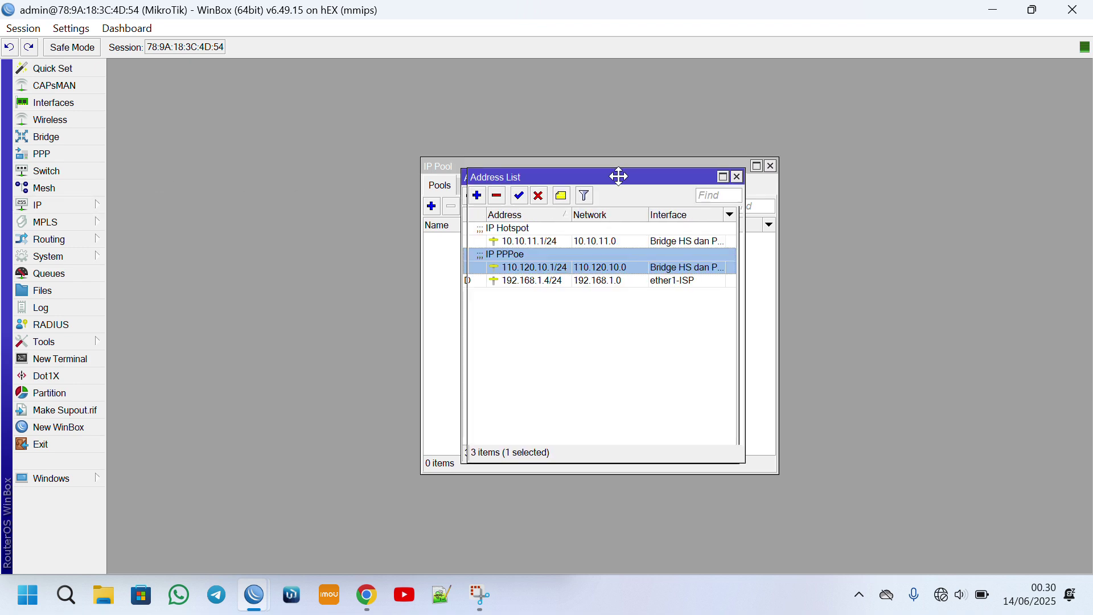
{"action": "left_click_drag", "start_coordinate": [617, 176], "coordinate": [893, 128]}
{"action": "left_click_drag", "start_coordinate": [616, 250], "coordinate": [572, 291]}
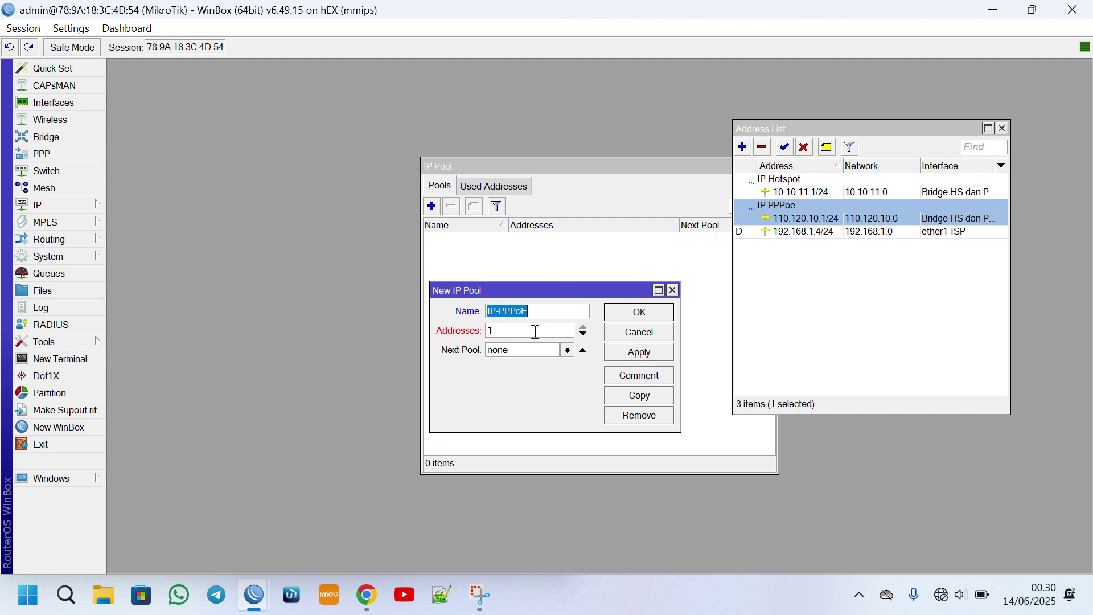
Set the pool range to 110.120.10.2-110.120.10.254 and save the pool.
{"action": "left_click", "coordinate": [512, 335]}
{"action": "type", "text": "110."}
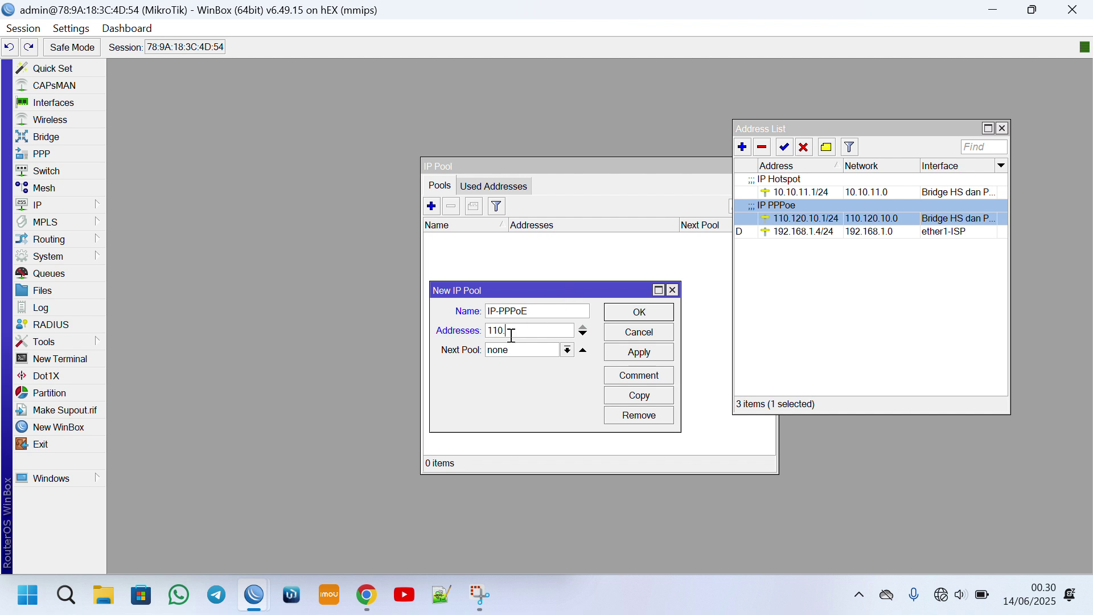
{"action": "type", "text": "120.10.2-110..120.10.254"}
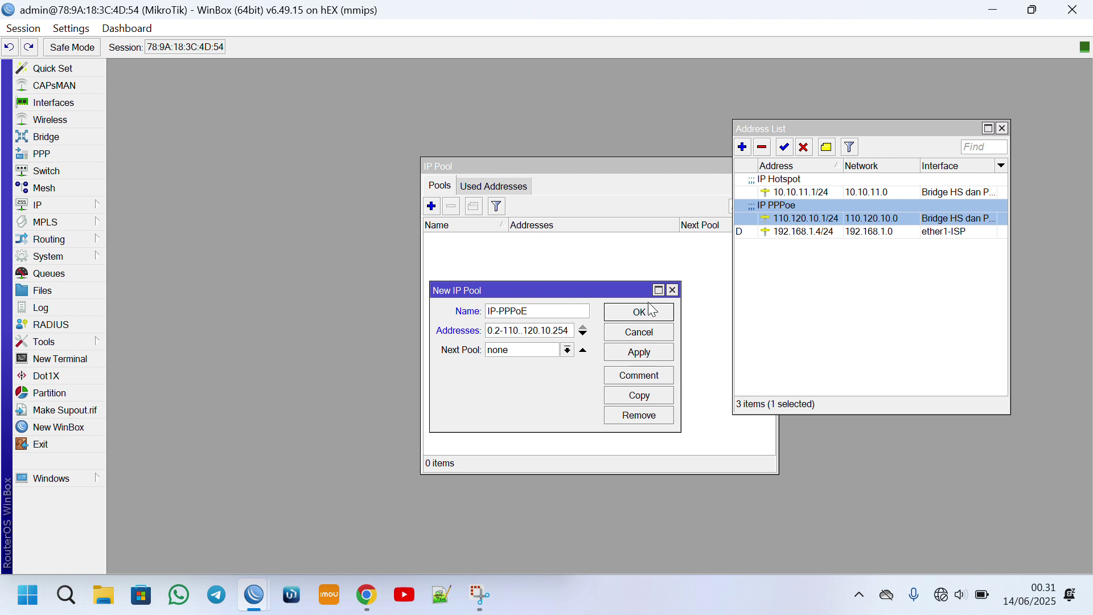
{"action": "left_click", "coordinate": [639, 358]}
{"action": "left_click", "coordinate": [649, 313]}
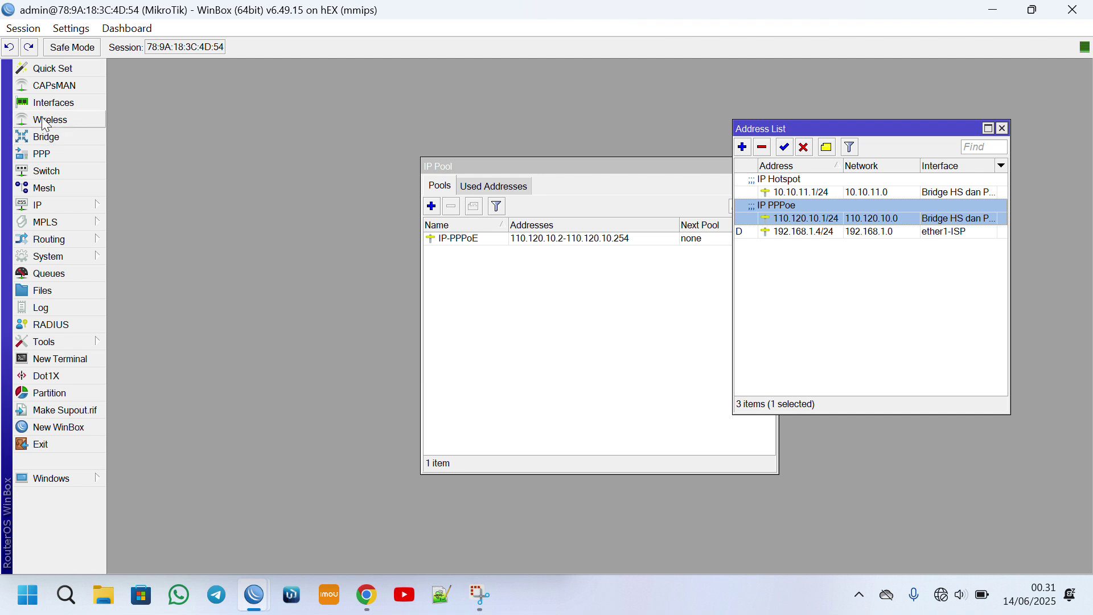
Add PPPoE server service1 on the Bridge HS dan PPPoE interface, then show the PPP profiles.
{"action": "left_click", "coordinate": [45, 156]}
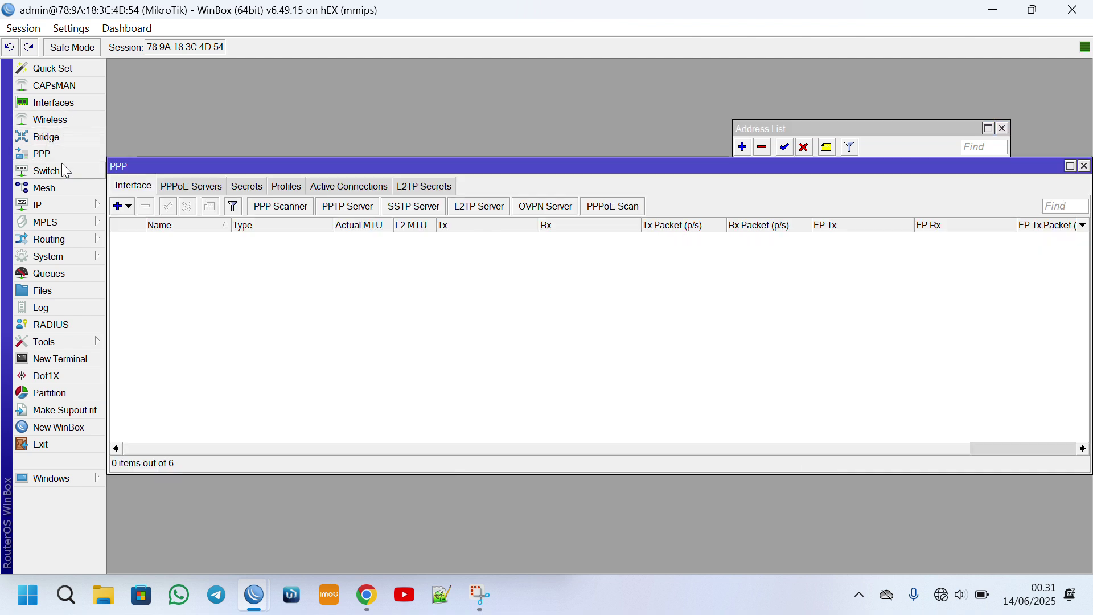
{"action": "left_click", "coordinate": [183, 190]}
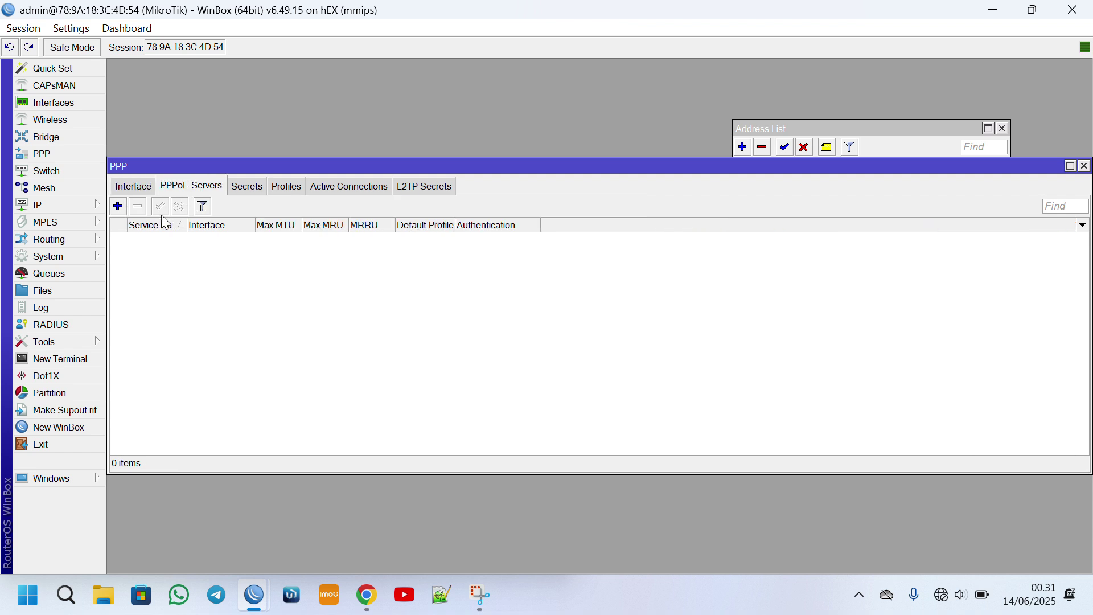
{"action": "left_click", "coordinate": [117, 207]}
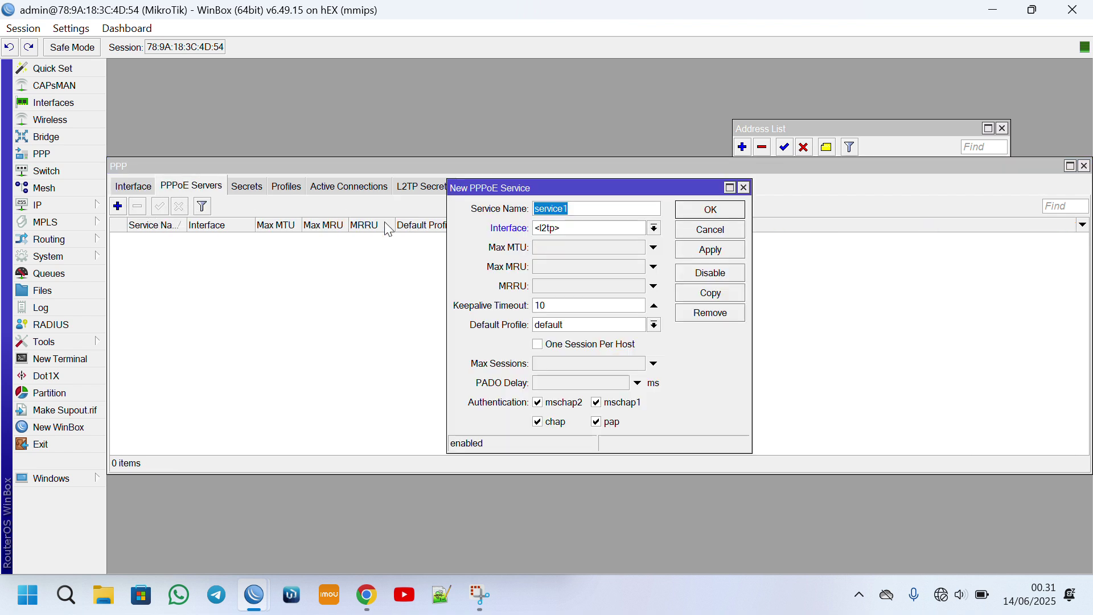
{"action": "left_click", "coordinate": [630, 235]}
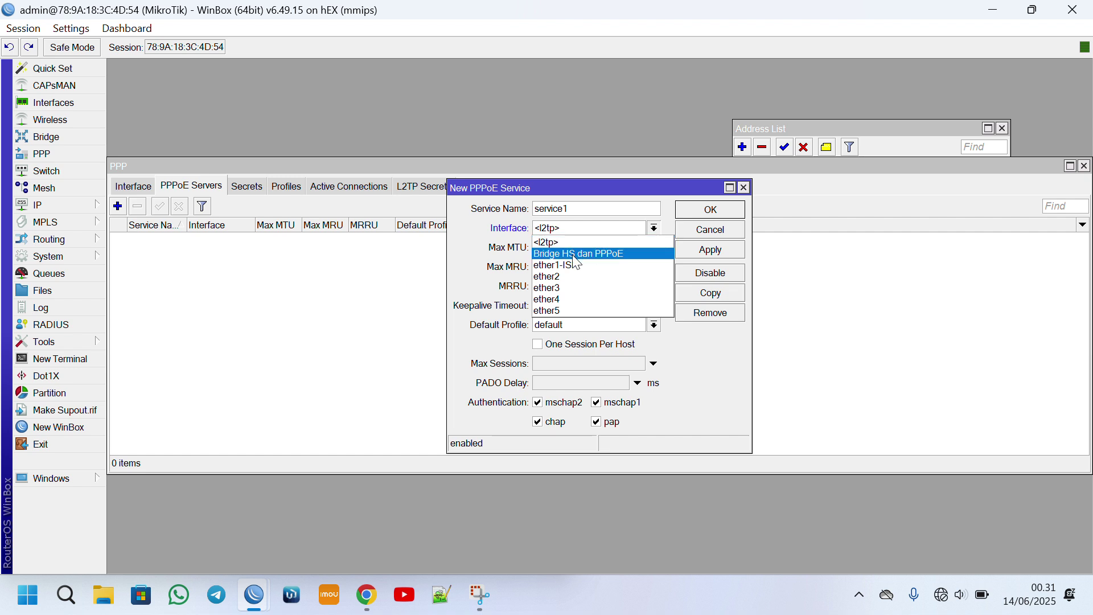
{"action": "left_click", "coordinate": [572, 252]}
{"action": "left_click", "coordinate": [711, 209]}
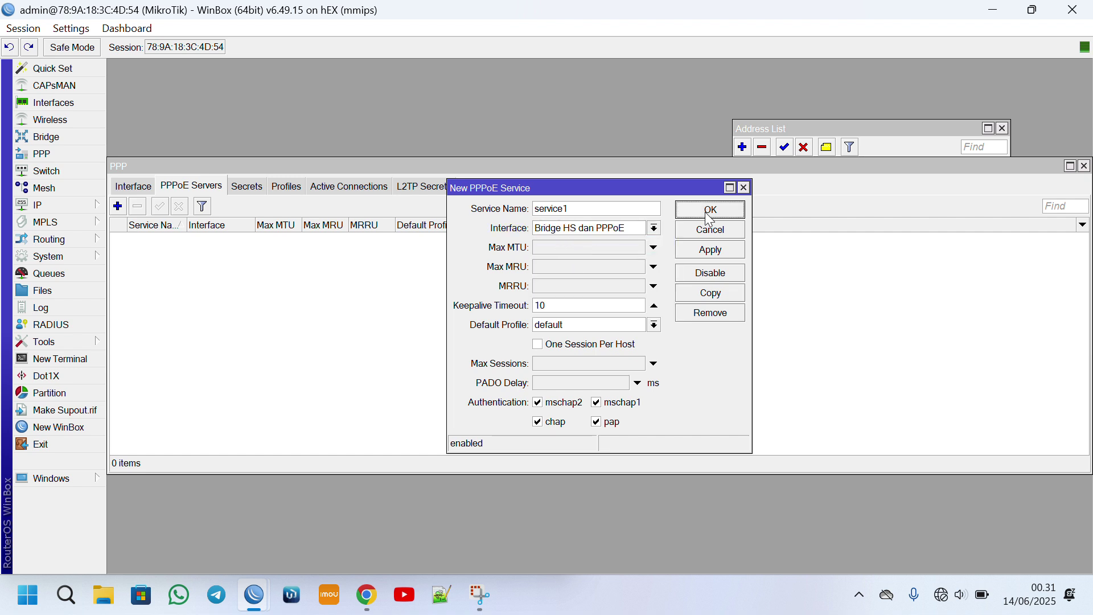
{"action": "left_click", "coordinate": [288, 190]}
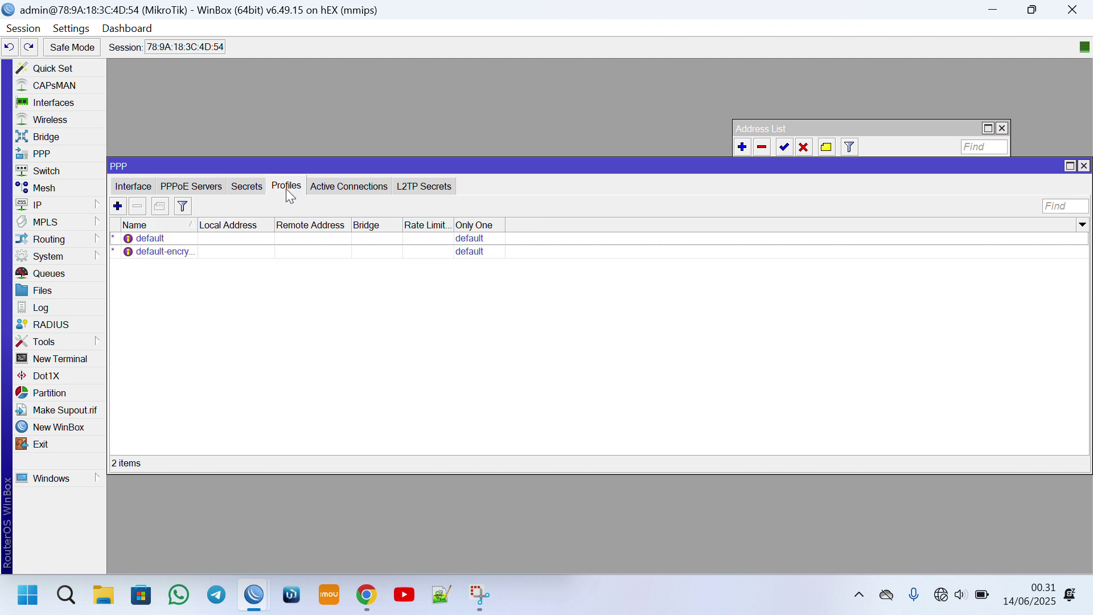
Add PPP profile 'Paket 2Mbps' with local address 110.120.10.1 and remote pool IP-PPPoE.
{"action": "left_click", "coordinate": [118, 208]}
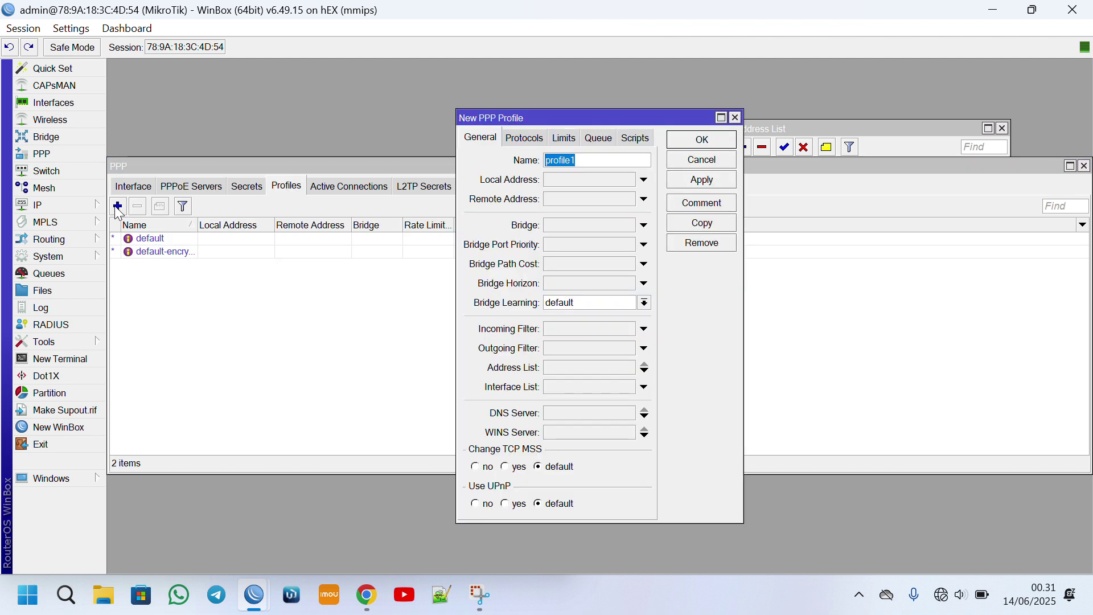
{"action": "type", "text": "Paket 2Mbps"}
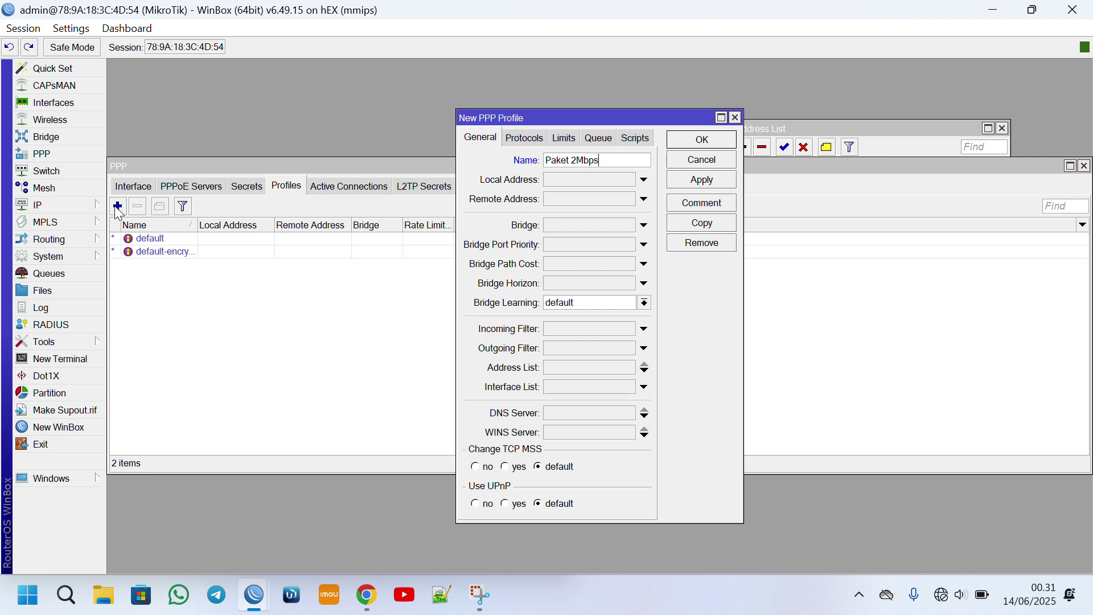
{"action": "left_click", "coordinate": [585, 180]}
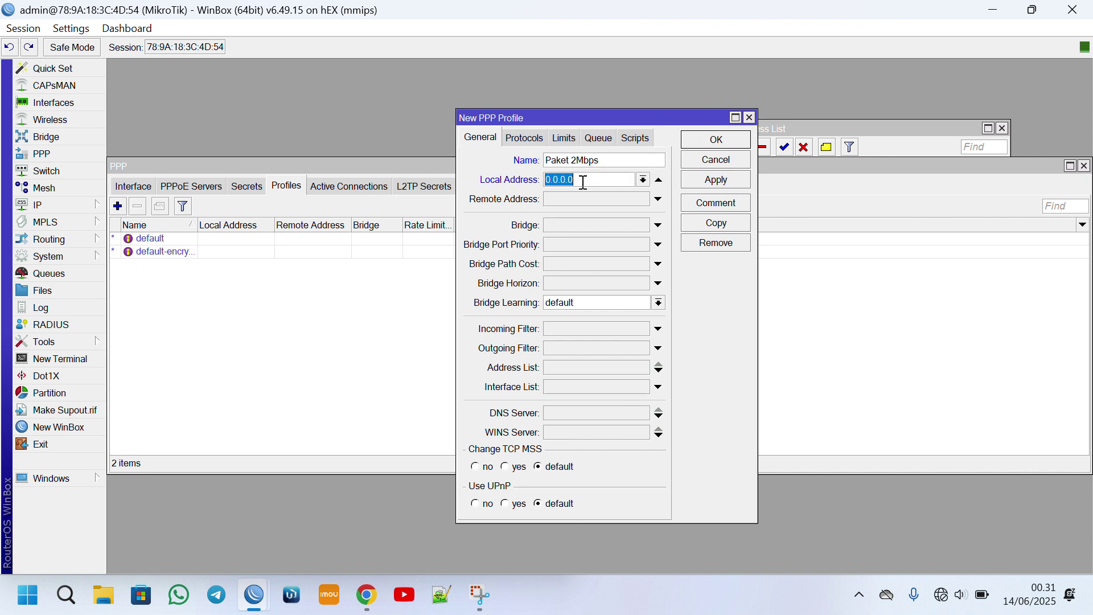
{"action": "type", "text": "1"}
{"action": "key", "text": "BackSpace"}
{"action": "type", "text": "11"}
{"action": "left_click", "coordinate": [658, 199]}
{"action": "left_click", "coordinate": [643, 199]}
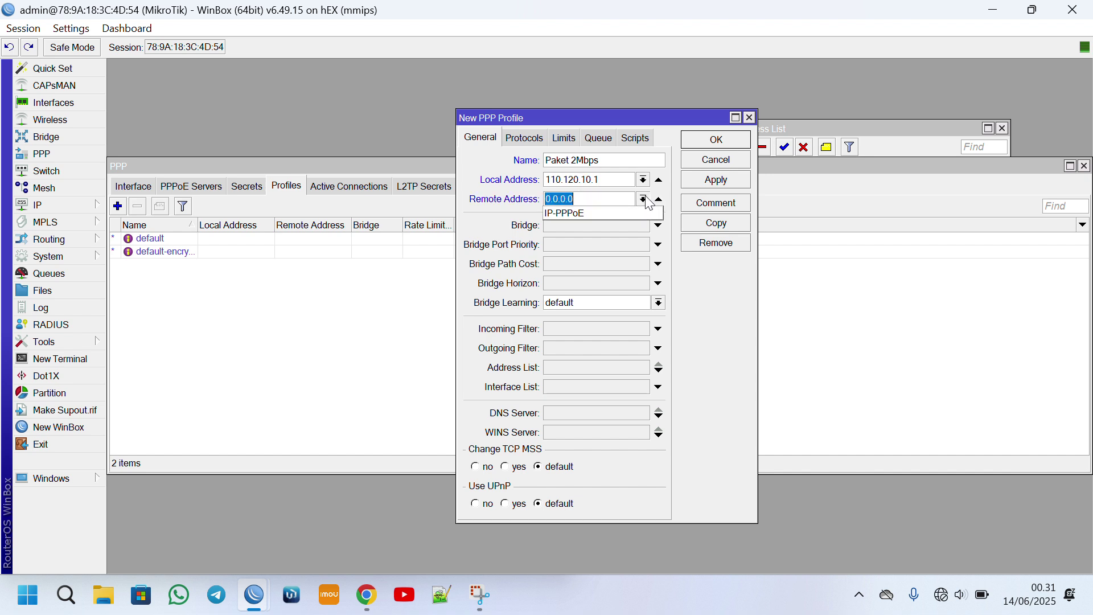
{"action": "left_click", "coordinate": [606, 211]}
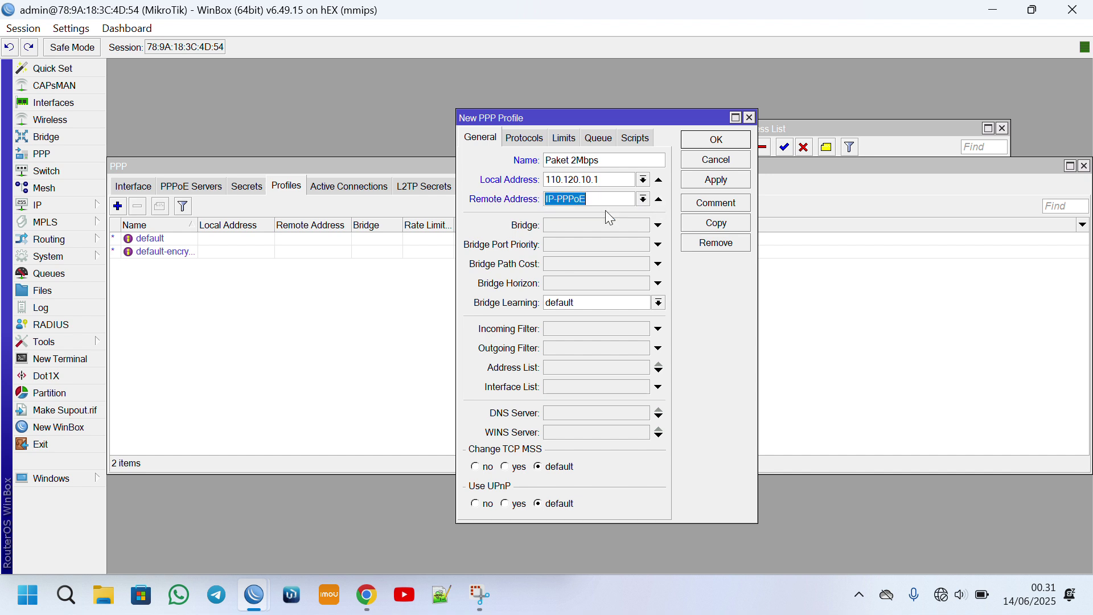
Clear the profile's DNS server entry, set its rate limit to 2M/2M, and save it.
{"action": "left_click", "coordinate": [614, 415]}
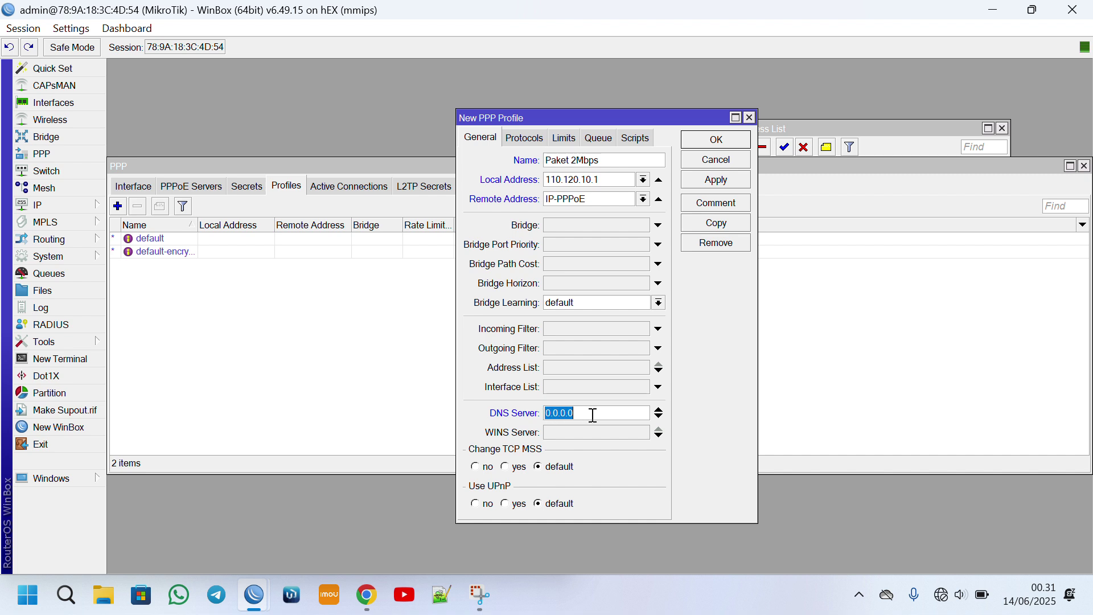
{"action": "left_click", "coordinate": [659, 409]}
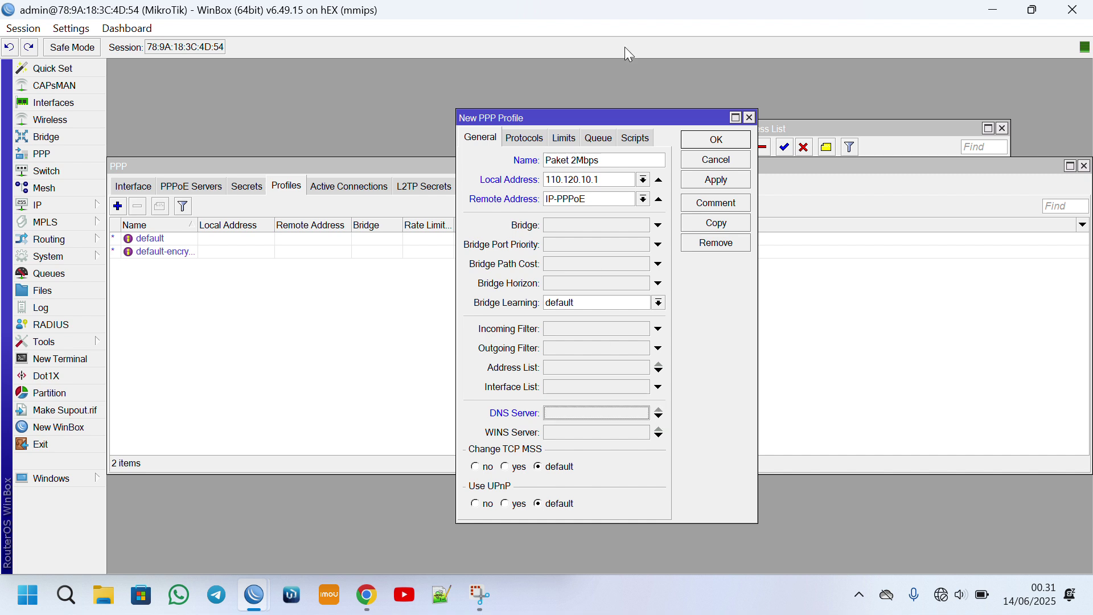
{"action": "left_click", "coordinate": [565, 139]}
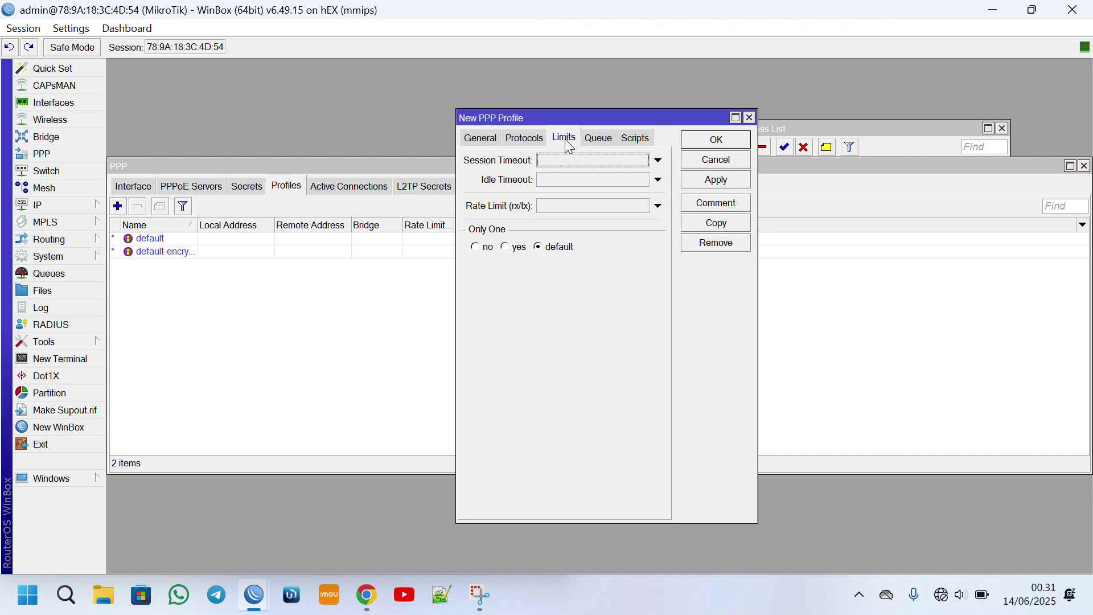
{"action": "left_click", "coordinate": [579, 208]}
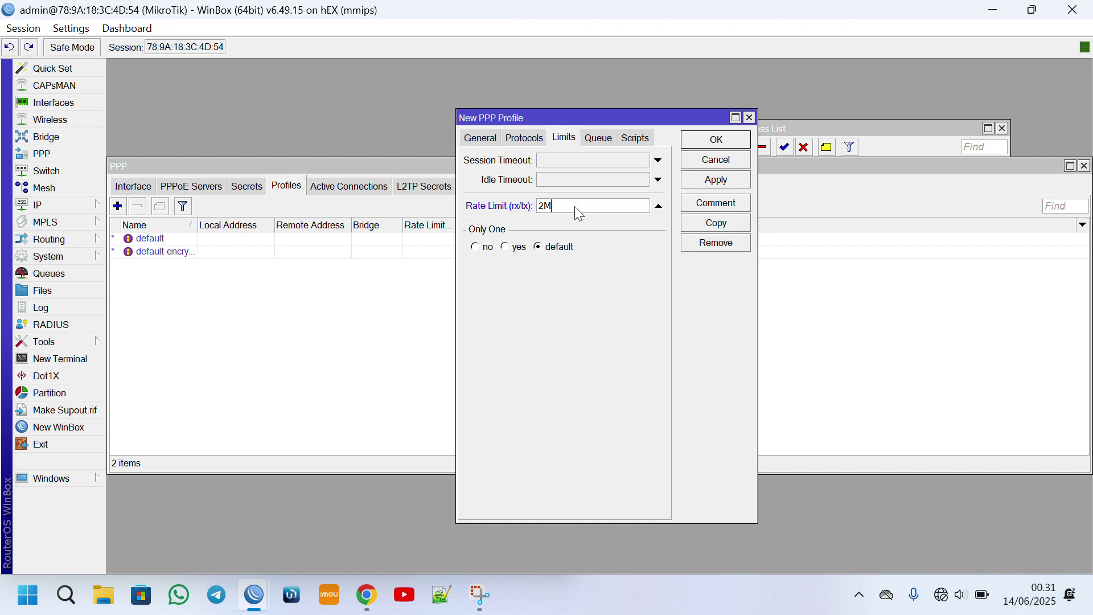
{"action": "type", "text": "2Mb"}
{"action": "key", "text": "BackSpace"}
{"action": "type", "text": "/2M"}
{"action": "left_click", "coordinate": [721, 139]}
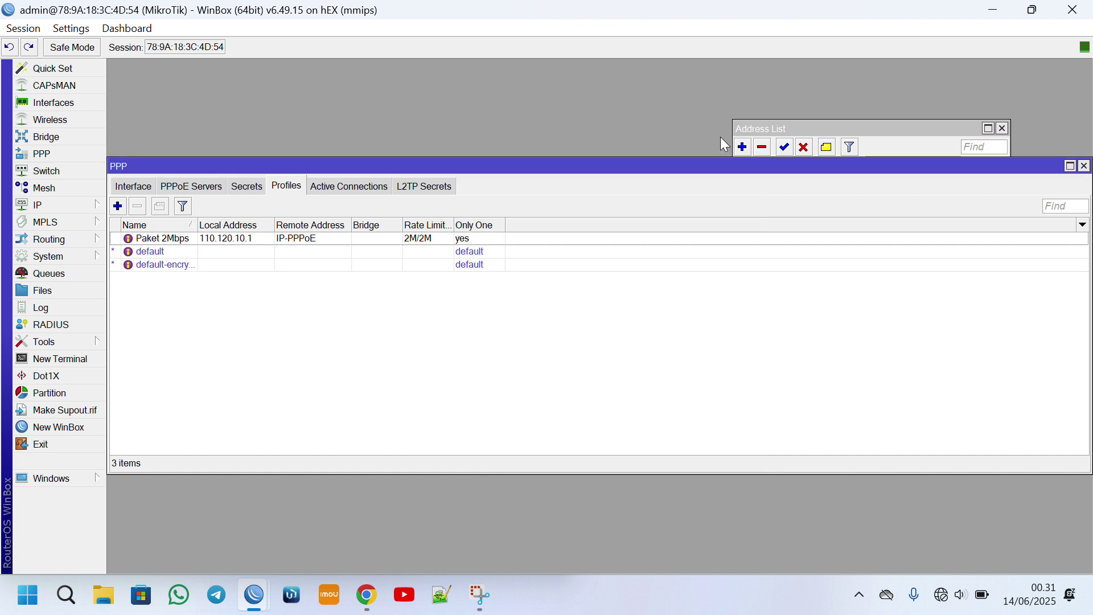
{"action": "left_click", "coordinate": [226, 239]}
Add a new PPP secret with the client's user name and password, with passwords shown in plain text.
{"action": "left_click", "coordinate": [256, 188]}
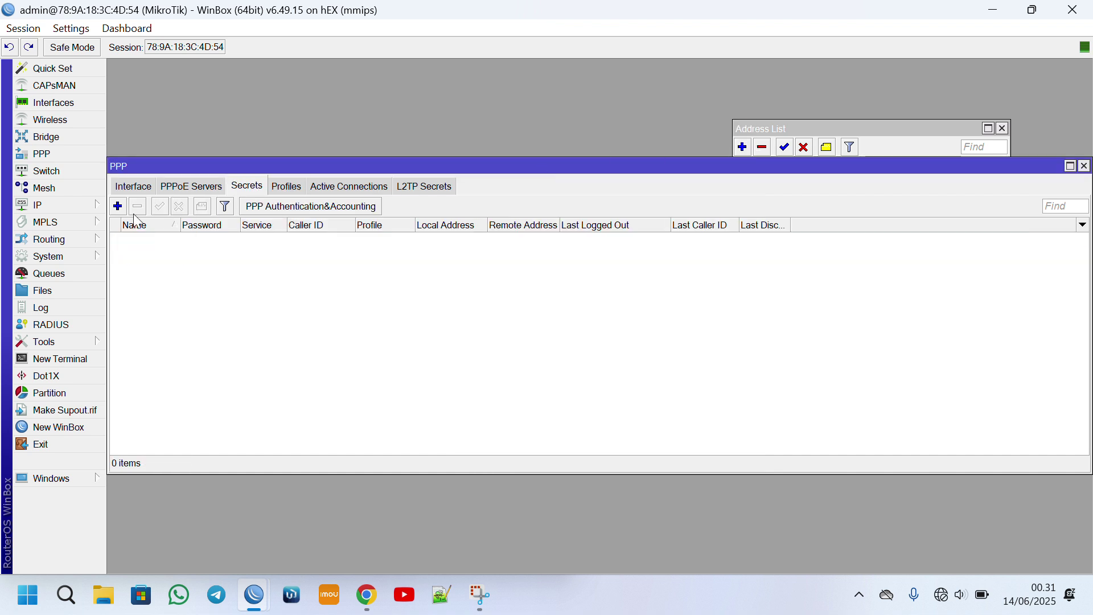
{"action": "left_click", "coordinate": [118, 206]}
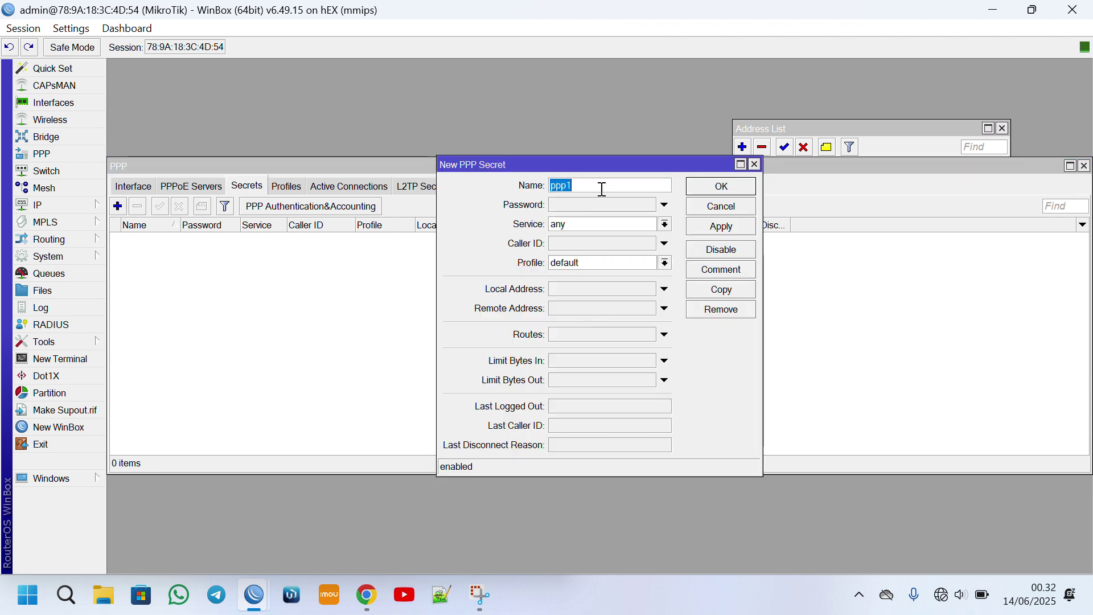
{"action": "type", "text": "ANTON"}
{"action": "key", "text": "Tab"}
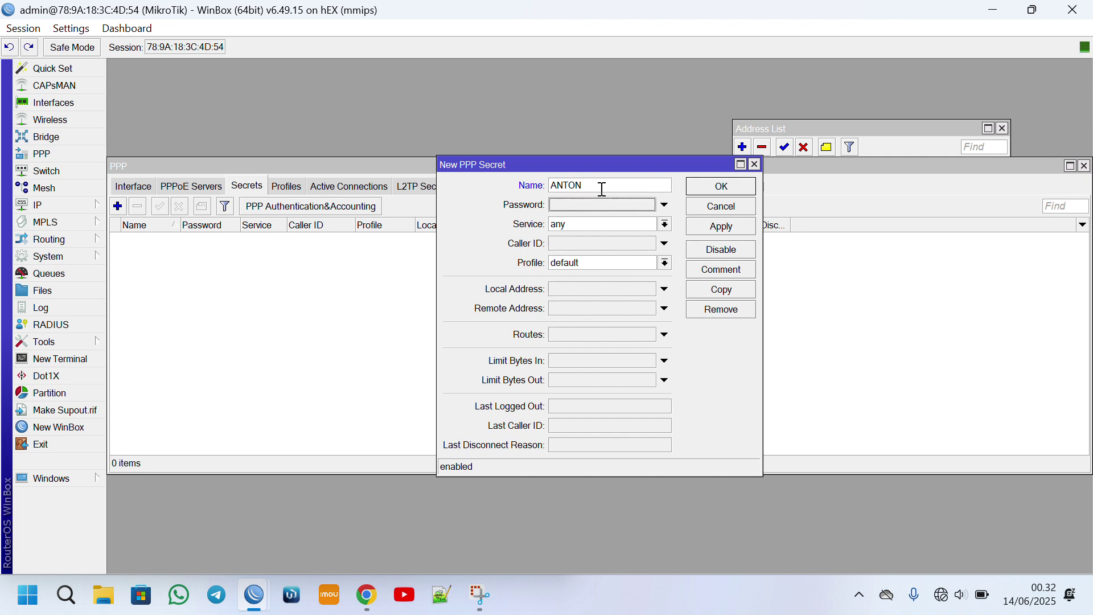
{"action": "type", "text": "*"}
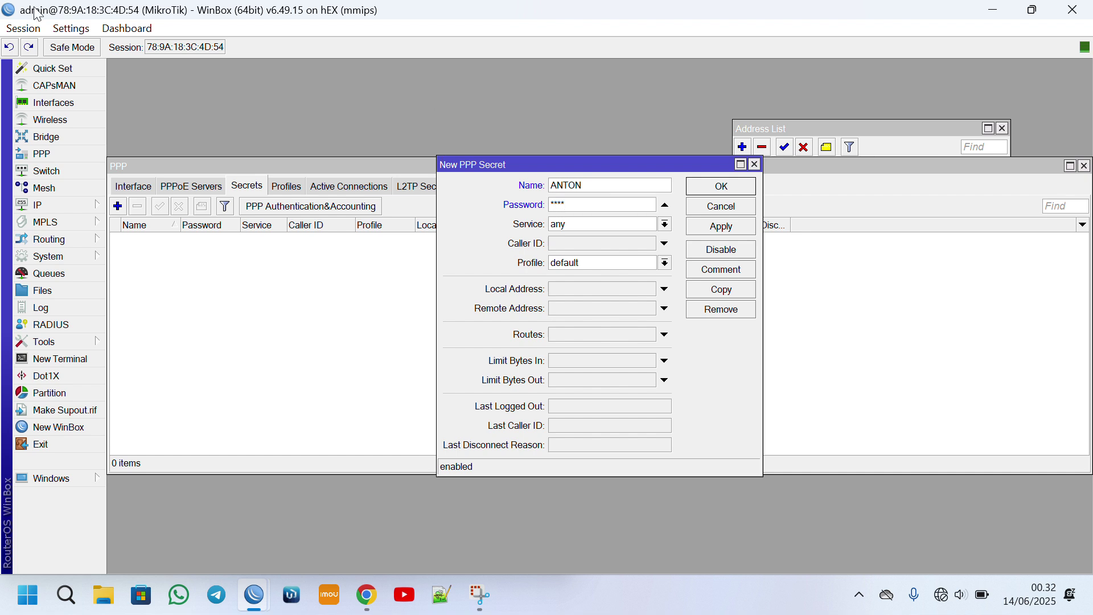
{"action": "left_click", "coordinate": [73, 29]}
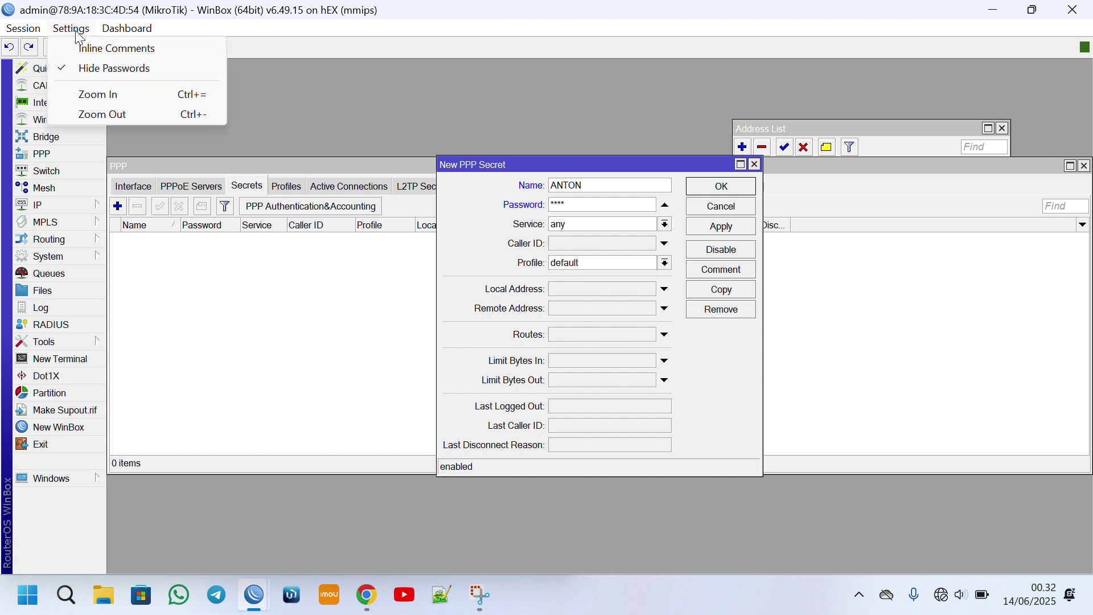
{"action": "left_click", "coordinate": [95, 74]}
Set the secret's service to pppoe and profile to Paket 2Mbps, then save it.
{"action": "left_click", "coordinate": [569, 222]}
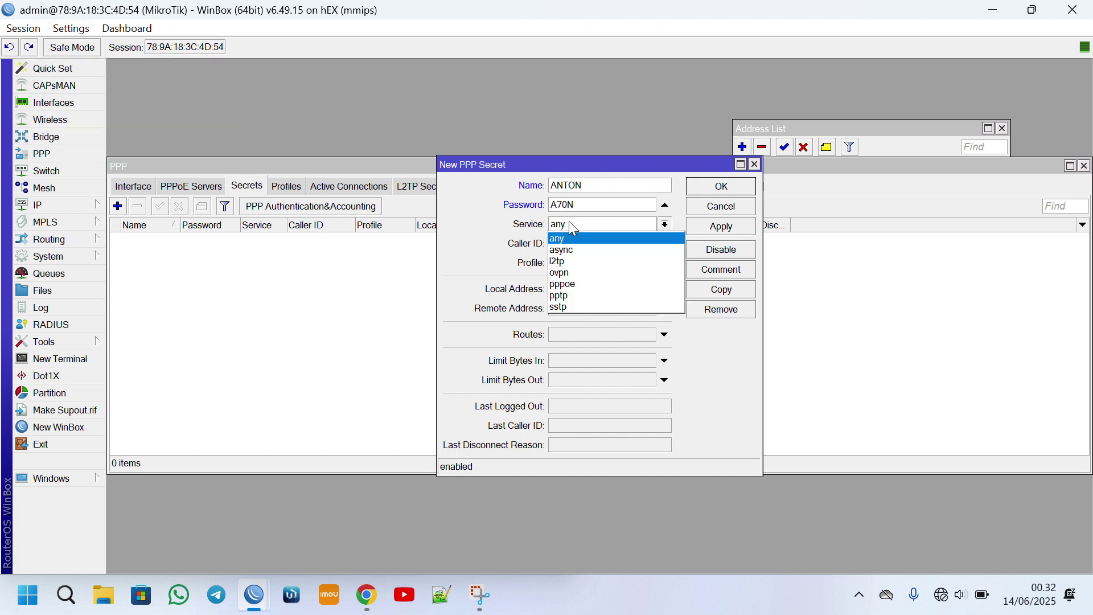
{"action": "left_click", "coordinate": [581, 285]}
{"action": "left_click", "coordinate": [586, 264]}
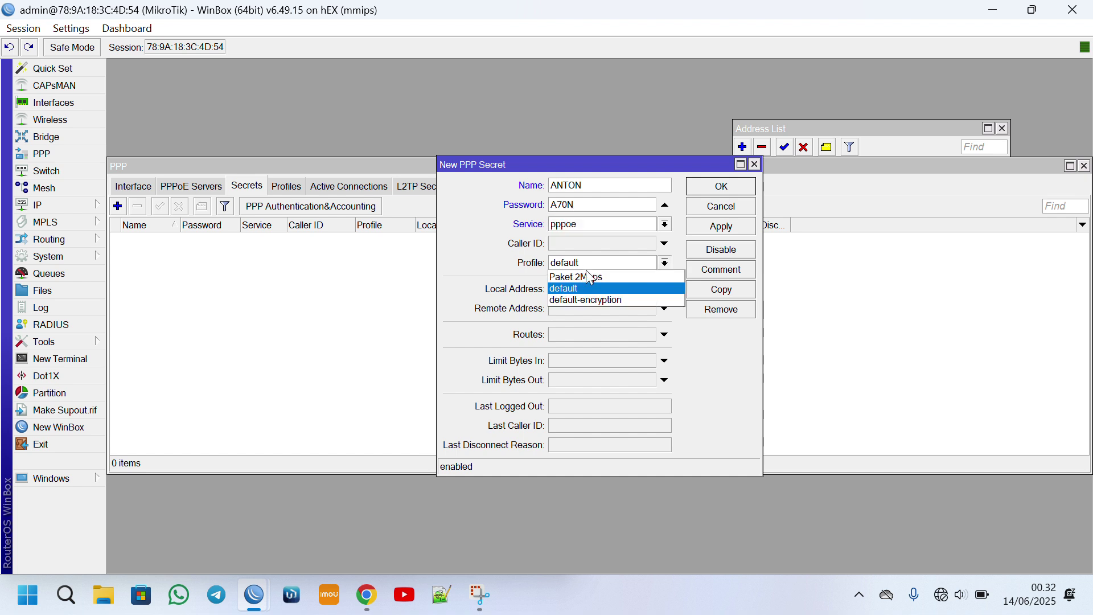
{"action": "left_click", "coordinate": [597, 275]}
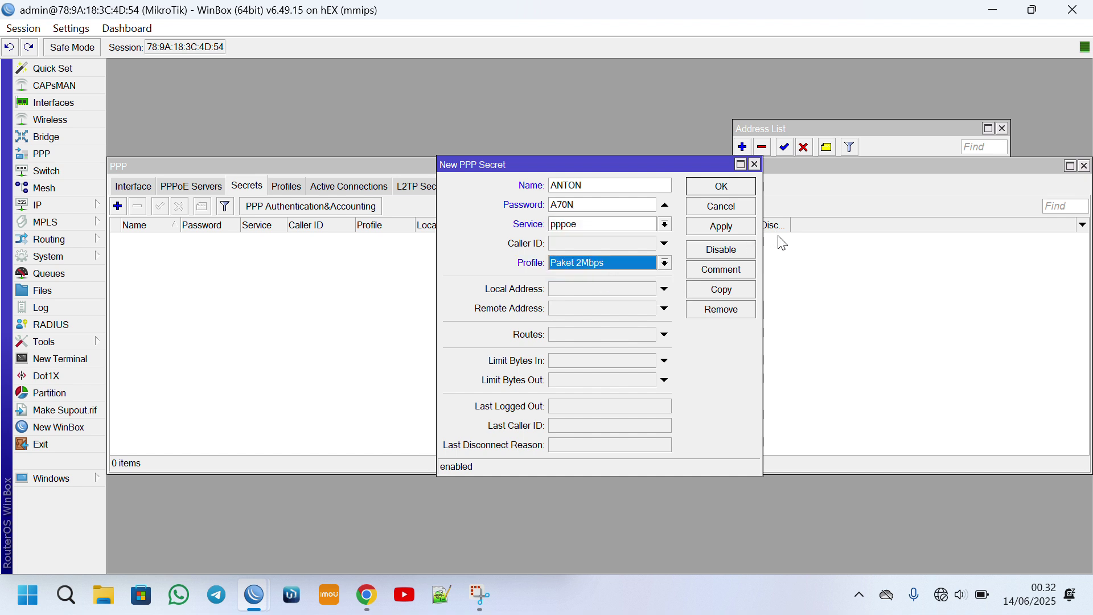
{"action": "left_click", "coordinate": [558, 204]}
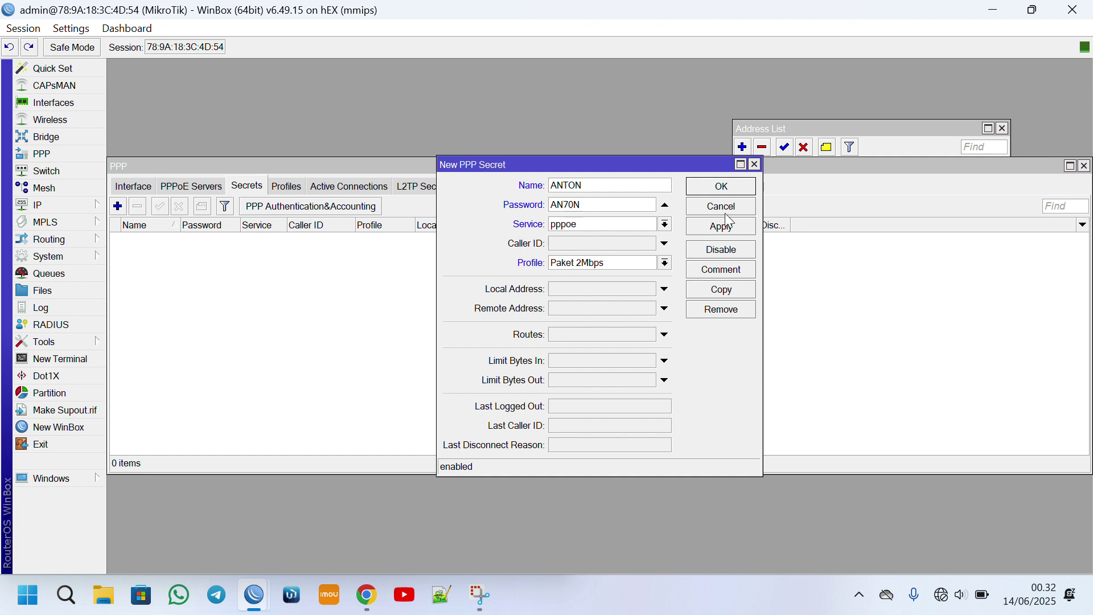
{"action": "left_click", "coordinate": [733, 192]}
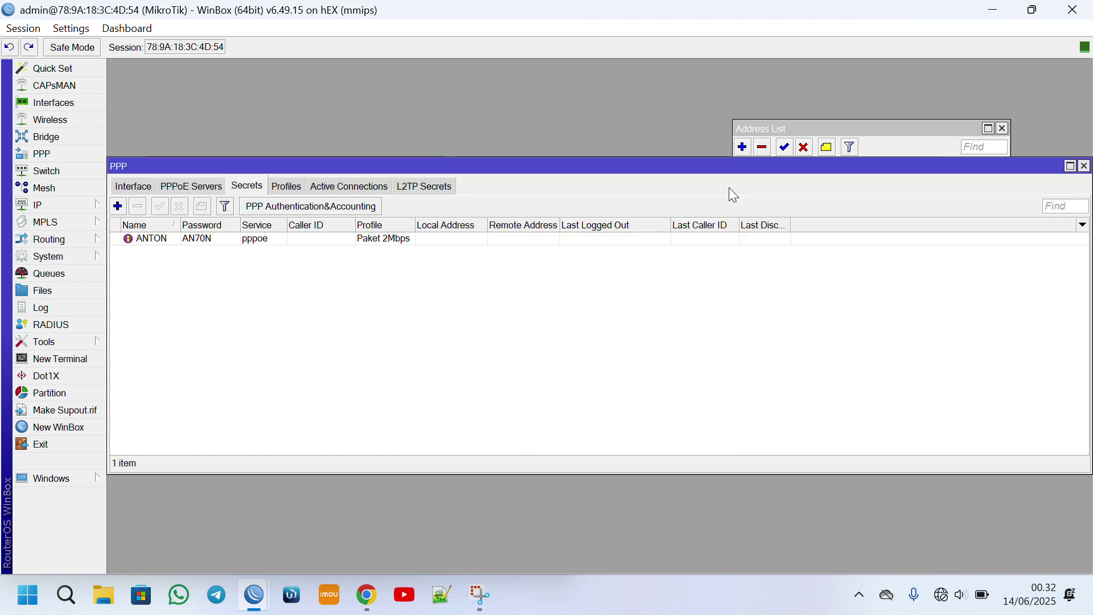
{"action": "left_click", "coordinate": [941, 595]}
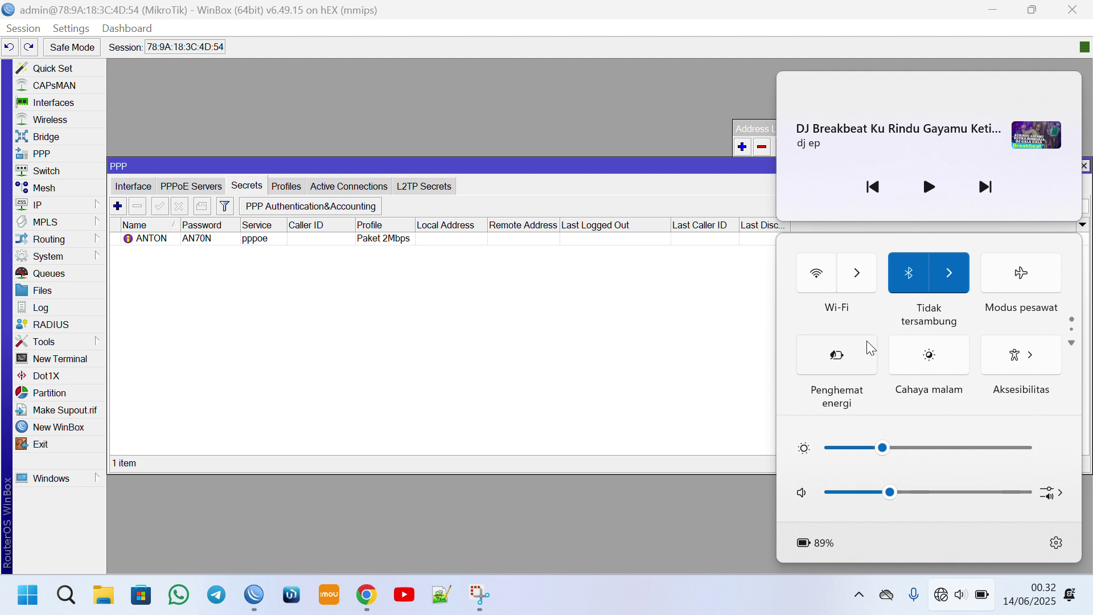
Go to Control Panel's network status page and review the laptop's network adapters.
{"action": "left_click", "coordinate": [173, 571]}
{"action": "left_click", "coordinate": [104, 595]}
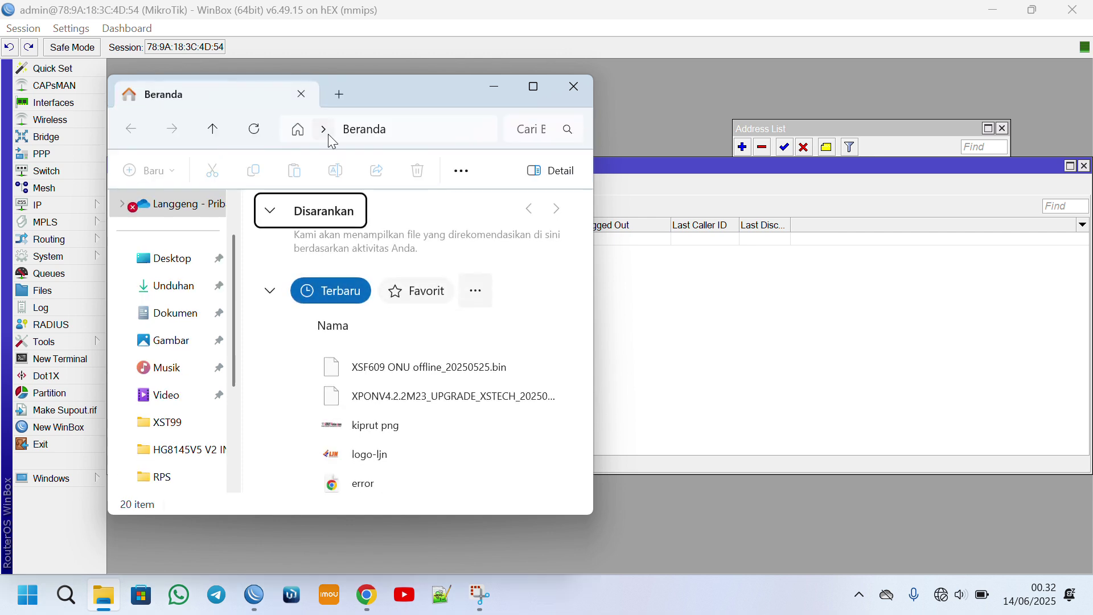
{"action": "left_click", "coordinate": [323, 130]}
{"action": "scroll", "coordinate": [356, 376], "scroll_direction": "down", "scroll_amount": 3}
{"action": "scroll", "coordinate": [358, 370], "scroll_direction": "up", "scroll_amount": 1}
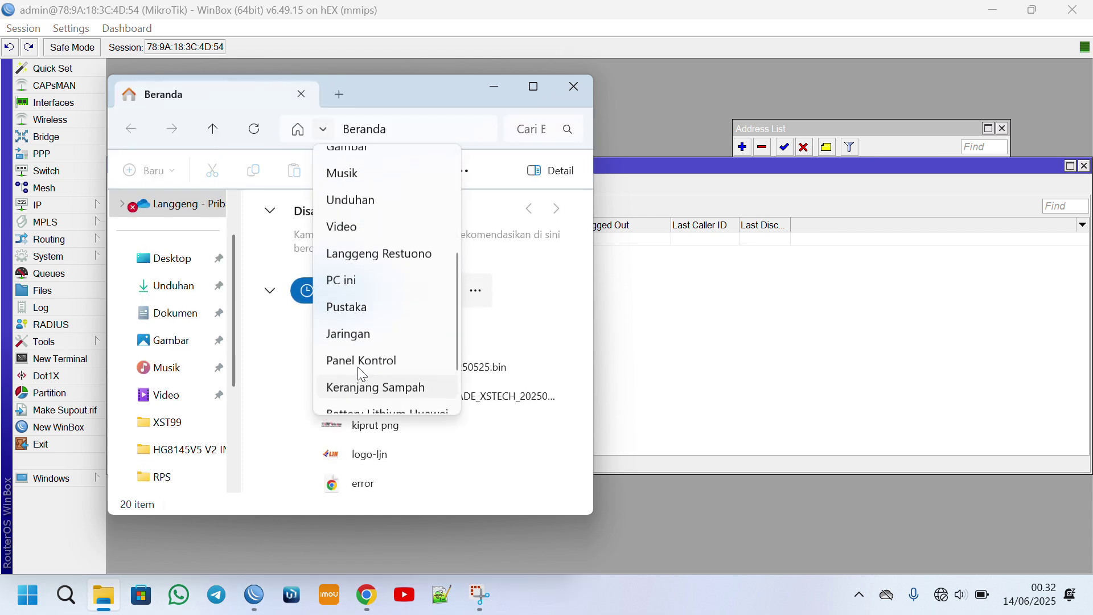
{"action": "left_click", "coordinate": [362, 359]}
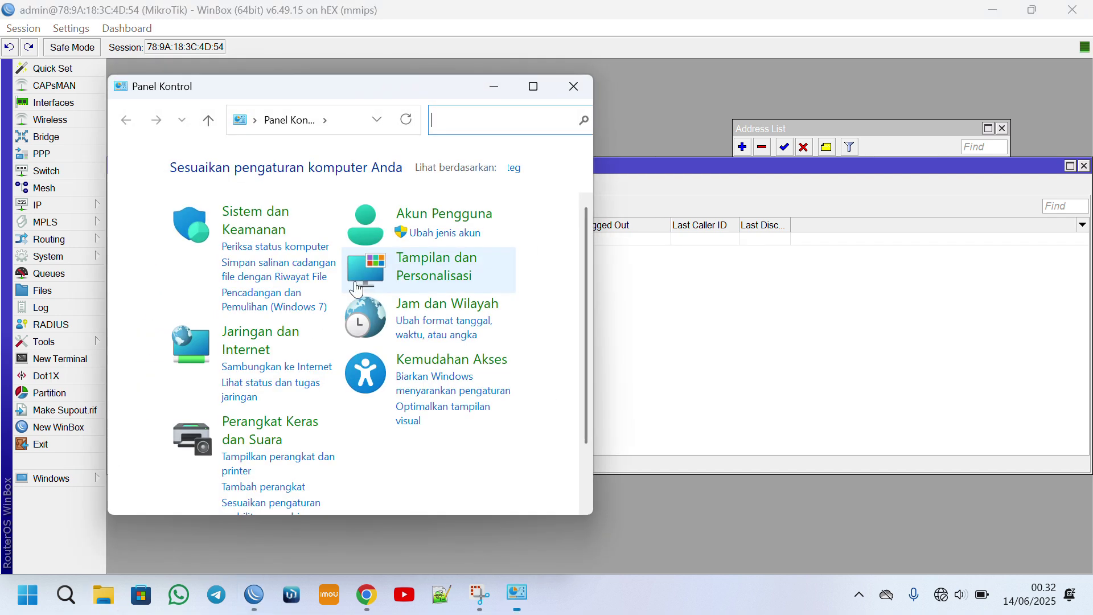
{"action": "left_click", "coordinate": [231, 390]}
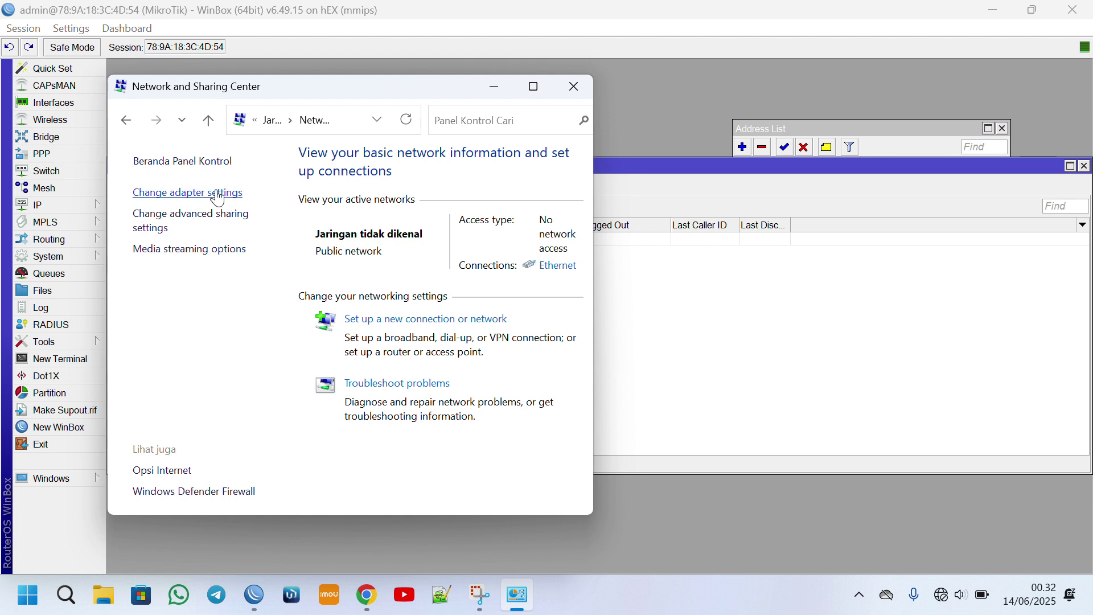
{"action": "left_click", "coordinate": [218, 195]}
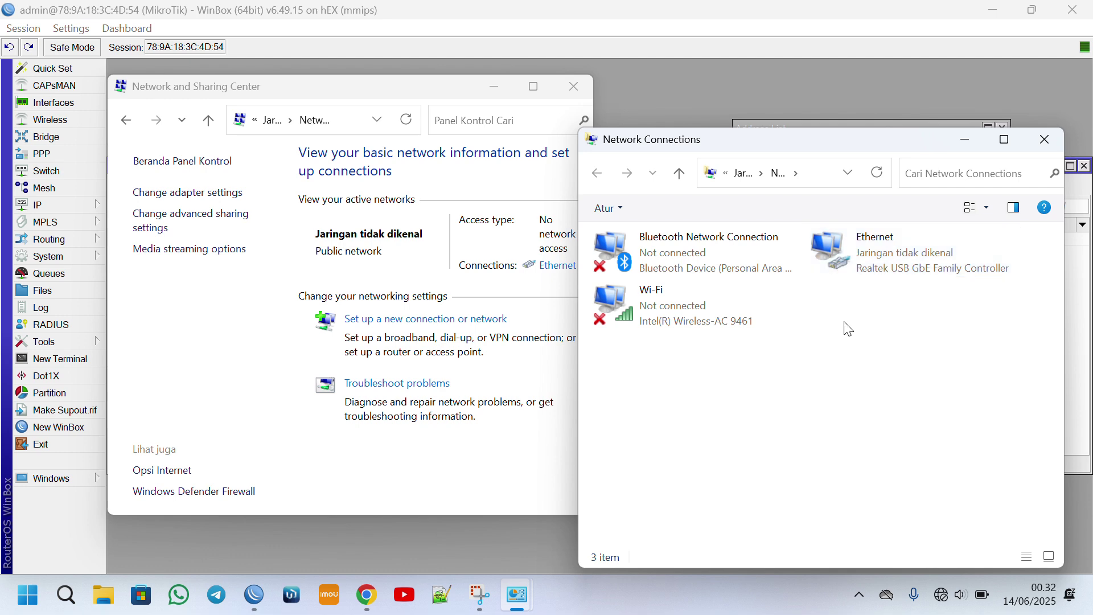
{"action": "left_click", "coordinate": [1046, 140]}
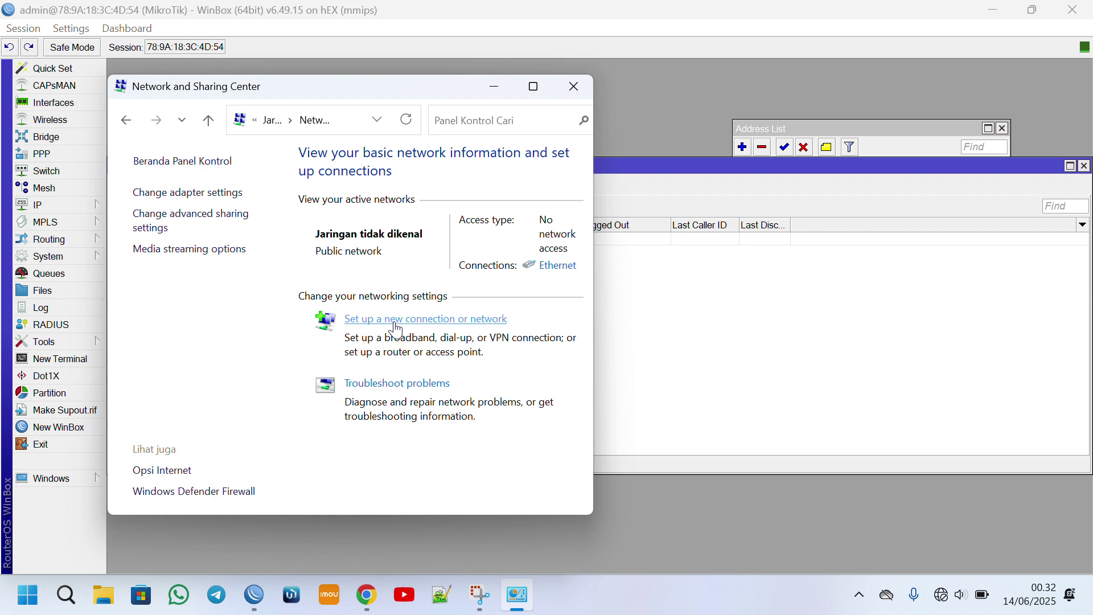
Set up a new Broadband (PPPoE) Internet connection and enter the client's user name and password.
{"action": "left_click", "coordinate": [393, 319]}
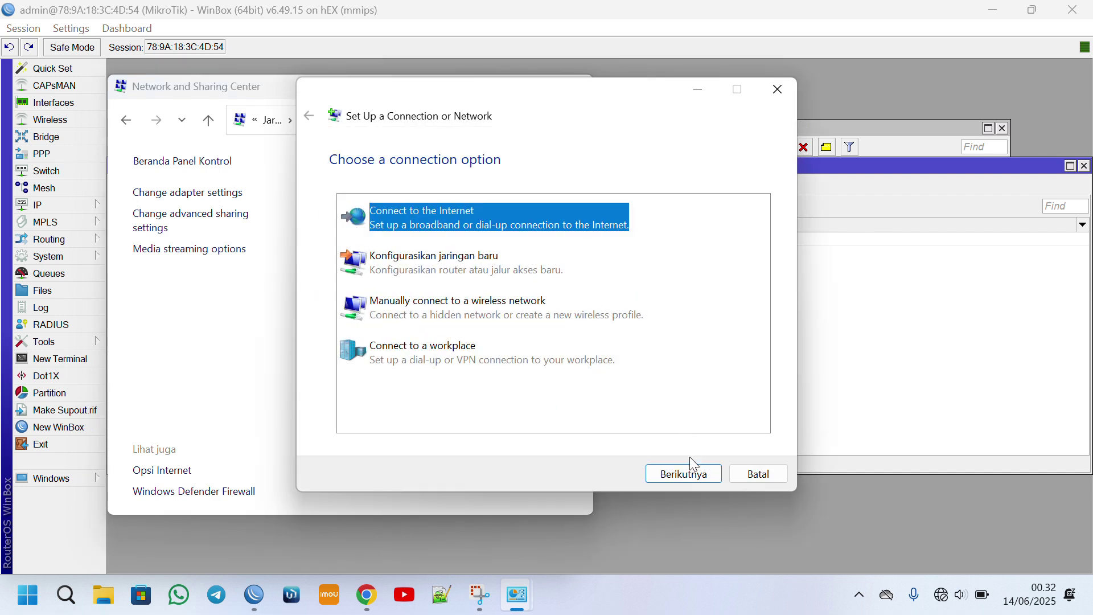
{"action": "left_click", "coordinate": [693, 473]}
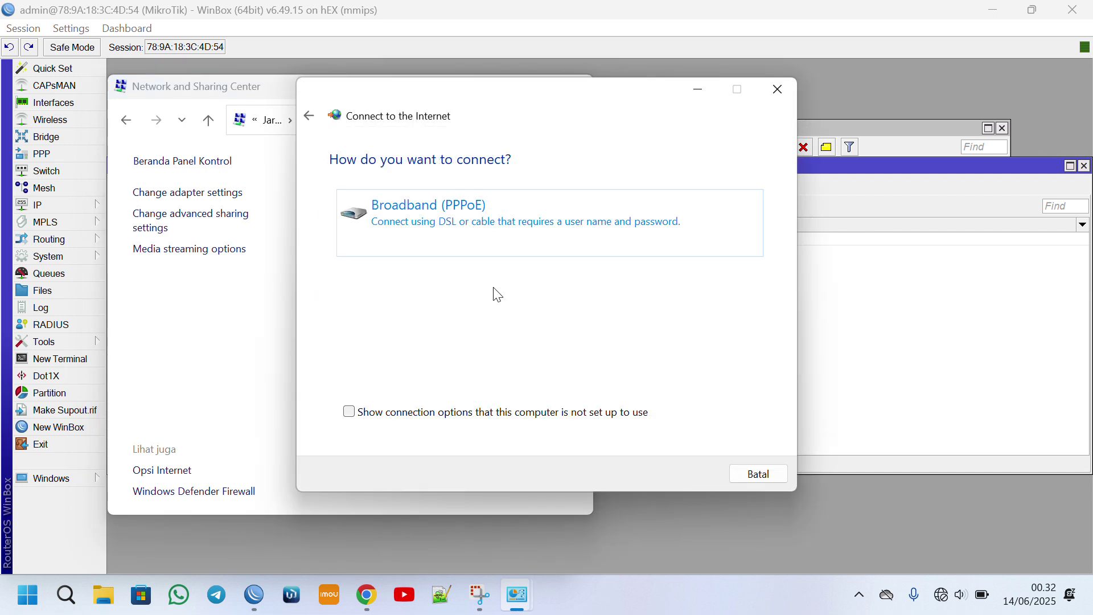
{"action": "left_click", "coordinate": [419, 225]}
{"action": "left_click", "coordinate": [536, 189]}
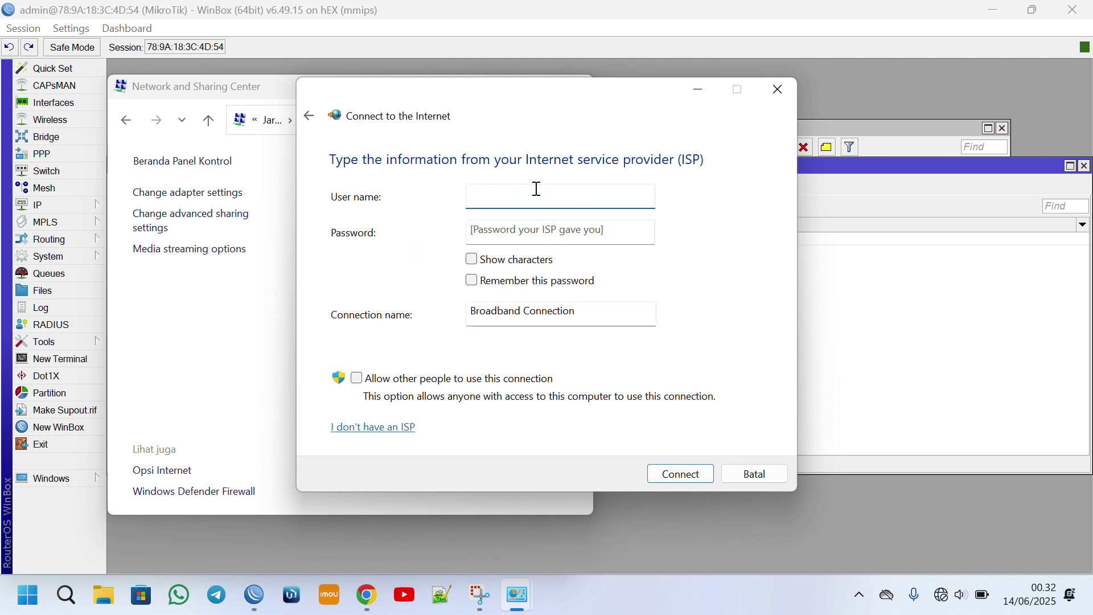
{"action": "key", "text": "Tab"}
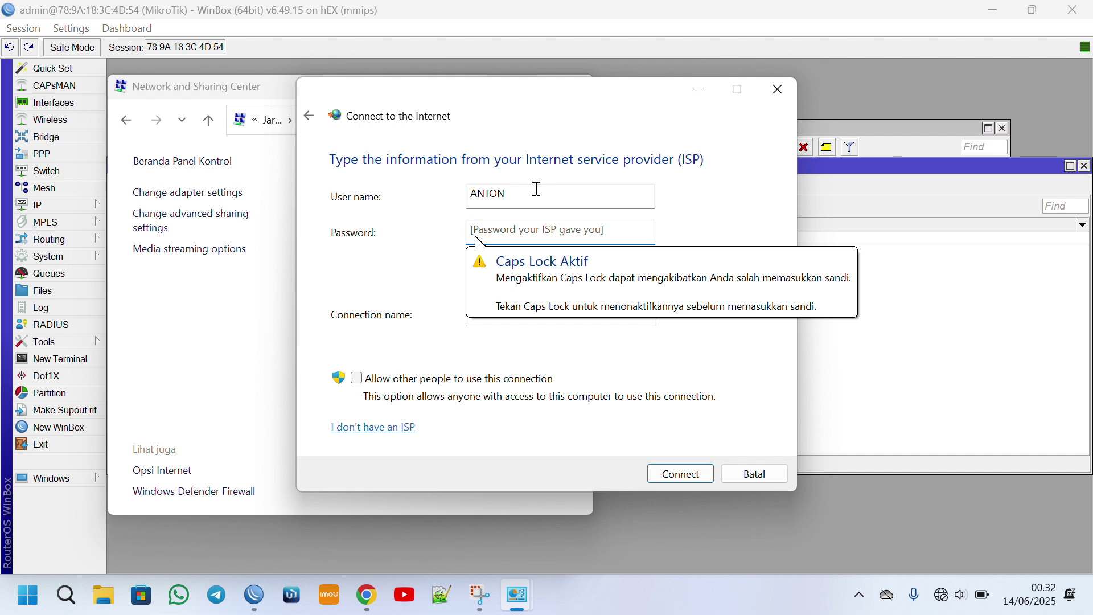
{"action": "type", "text": "A"}
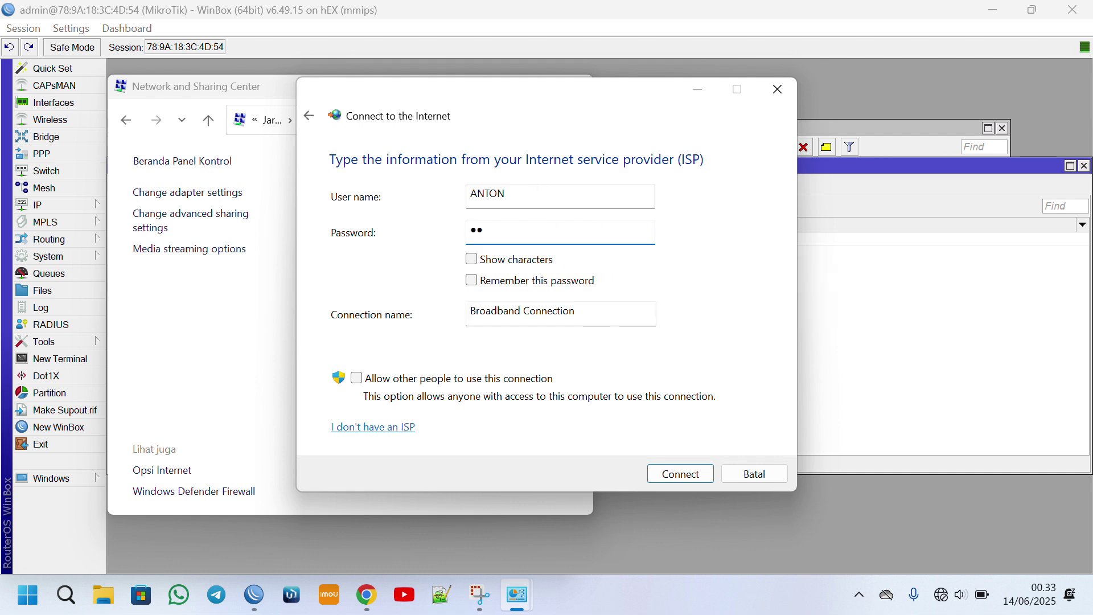
{"action": "type", "text": "NTON"}
Remember the password, allow other users, connect, and close the finished wizard.
{"action": "left_click", "coordinate": [471, 259]}
{"action": "left_click", "coordinate": [472, 281]}
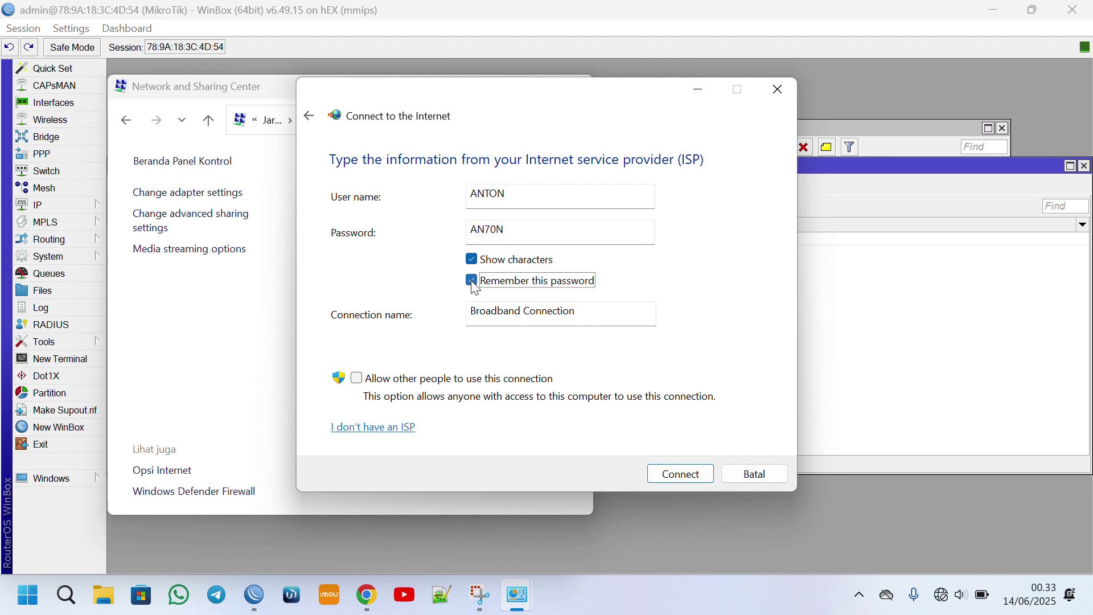
{"action": "left_click", "coordinate": [358, 379]}
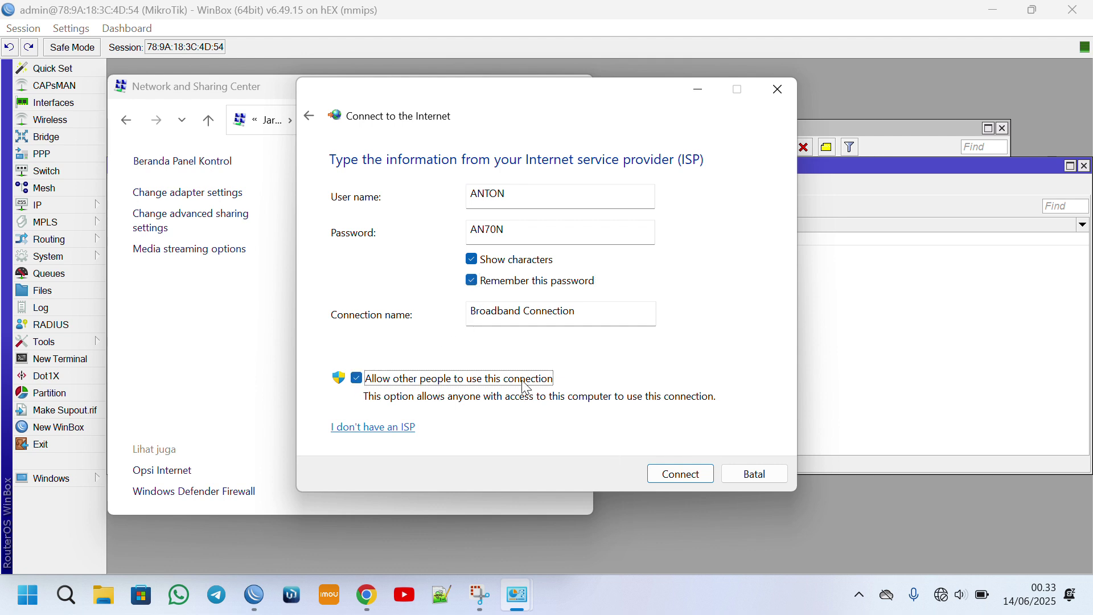
{"action": "left_click", "coordinate": [685, 476]}
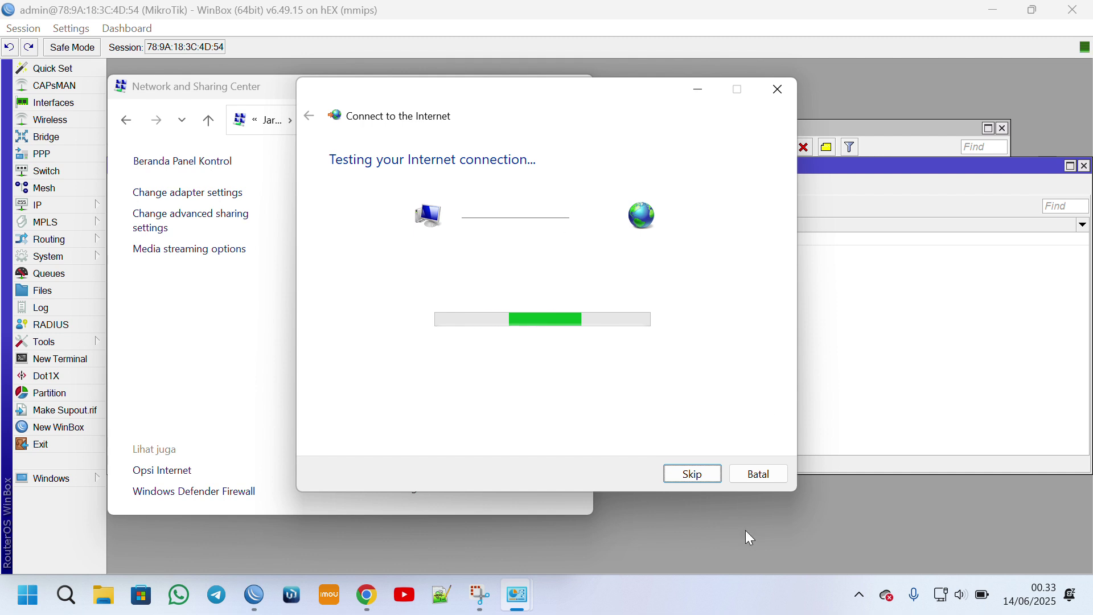
{"action": "left_click_drag", "start_coordinate": [458, 105], "coordinate": [714, 134]}
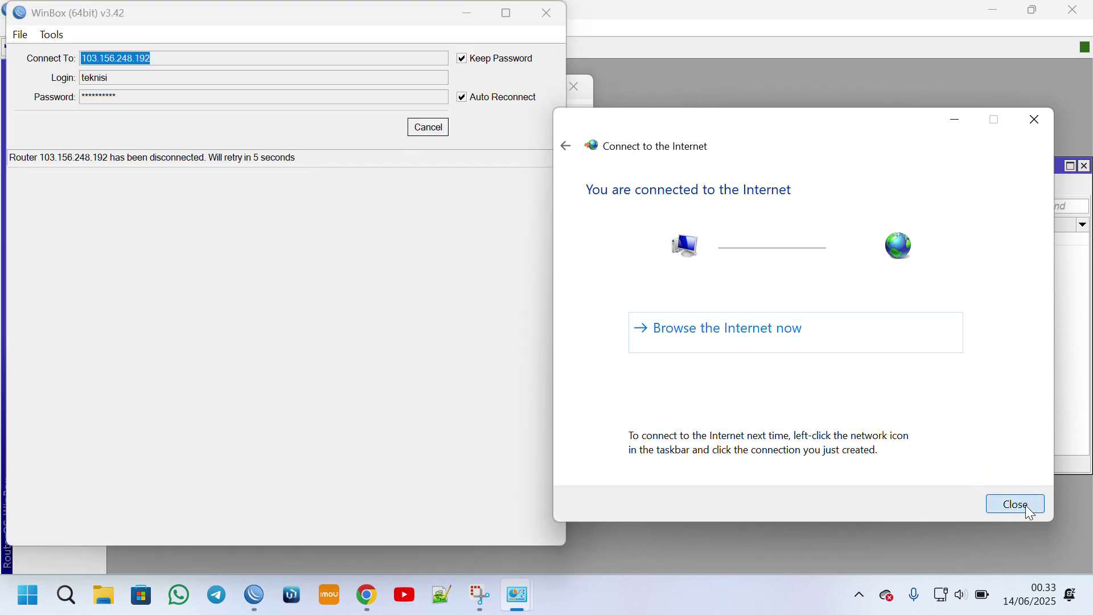
{"action": "left_click", "coordinate": [1016, 504]}
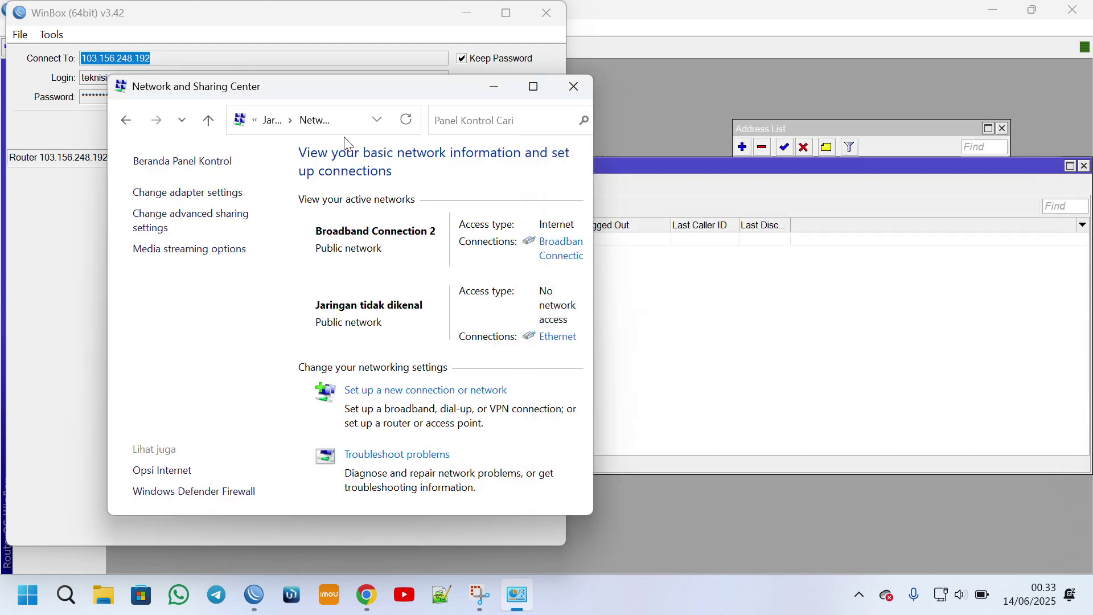
Stop WinBox's reconnect attempts and move its login window aside.
{"action": "left_click", "coordinate": [259, 21]}
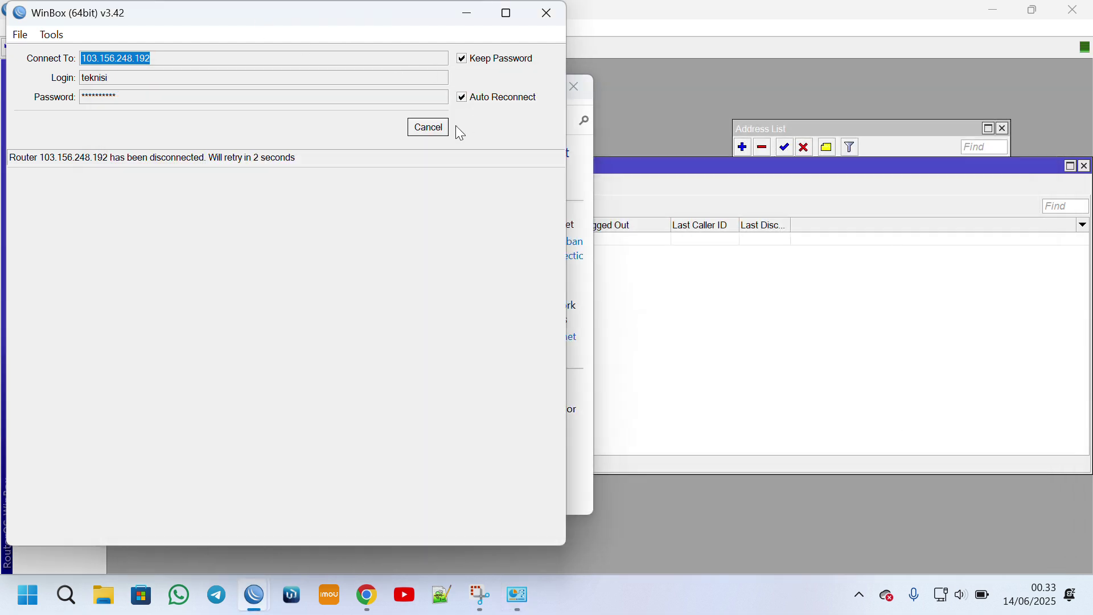
{"action": "left_click", "coordinate": [431, 127]}
{"action": "left_click_drag", "start_coordinate": [373, 20], "coordinate": [300, 160]}
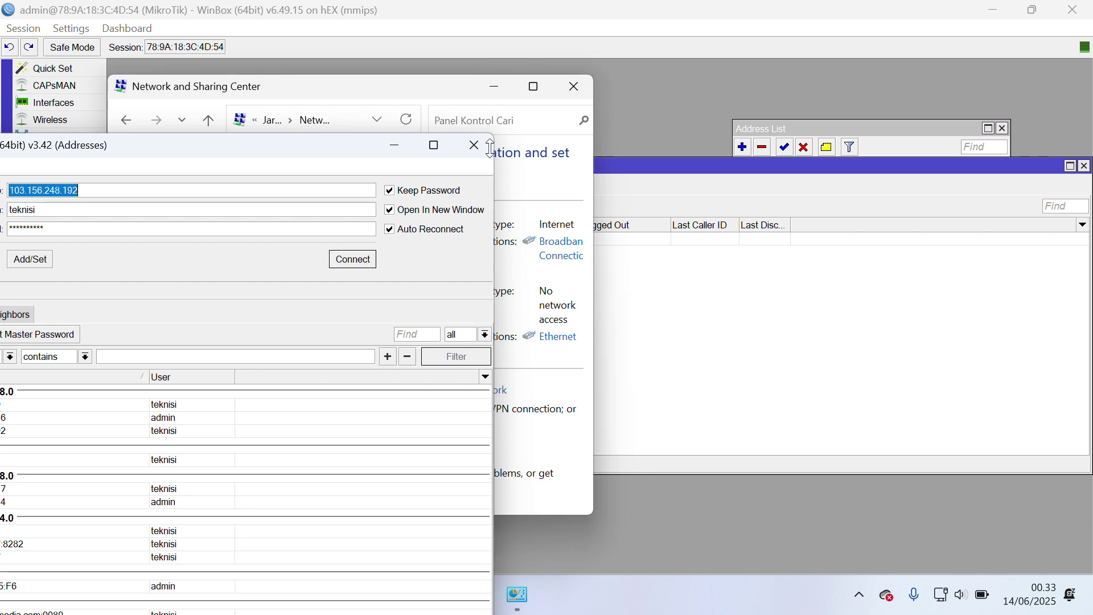
{"action": "left_click", "coordinate": [475, 145]}
Inspect the Ethernet adapter's autoconfigured IPv4 address and subnet mask in its details.
{"action": "mouse_move", "coordinate": [255, 595]}
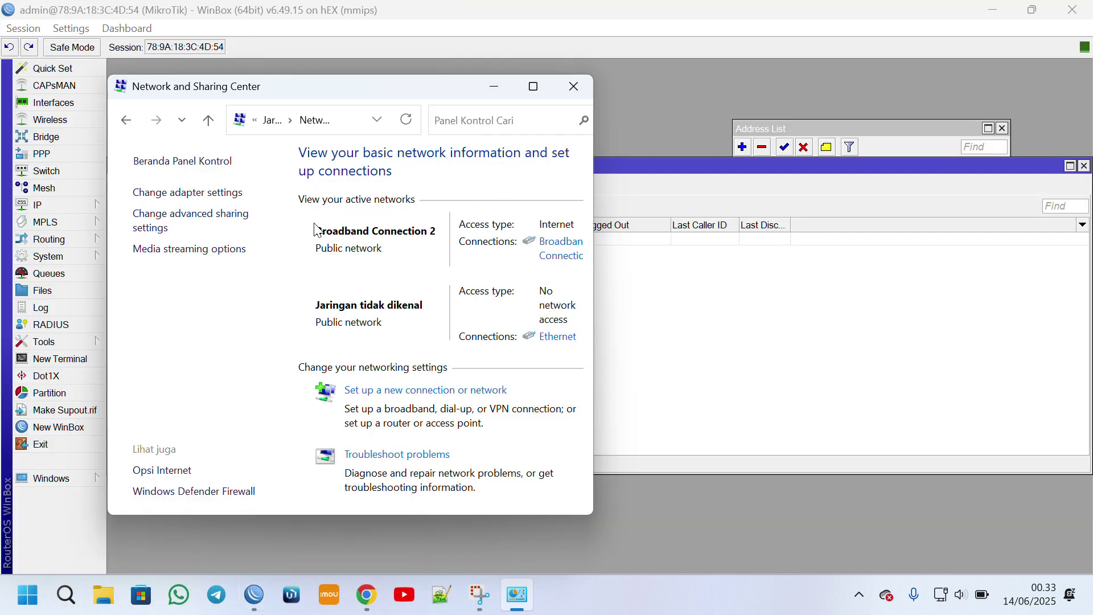
{"action": "left_click", "coordinate": [557, 337]}
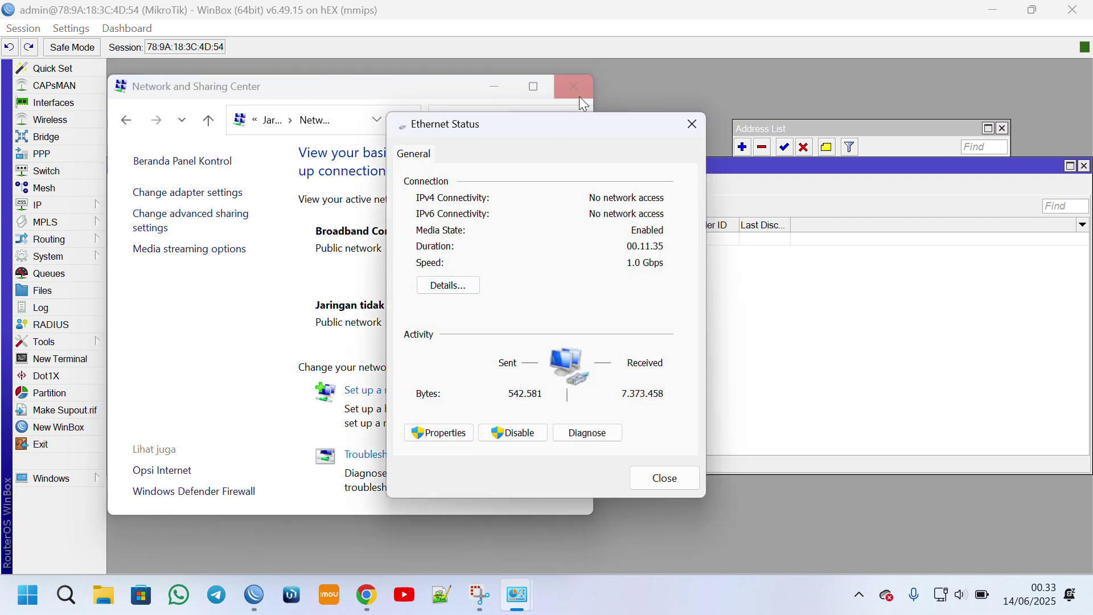
{"action": "left_click_drag", "start_coordinate": [577, 127], "coordinate": [809, 111]}
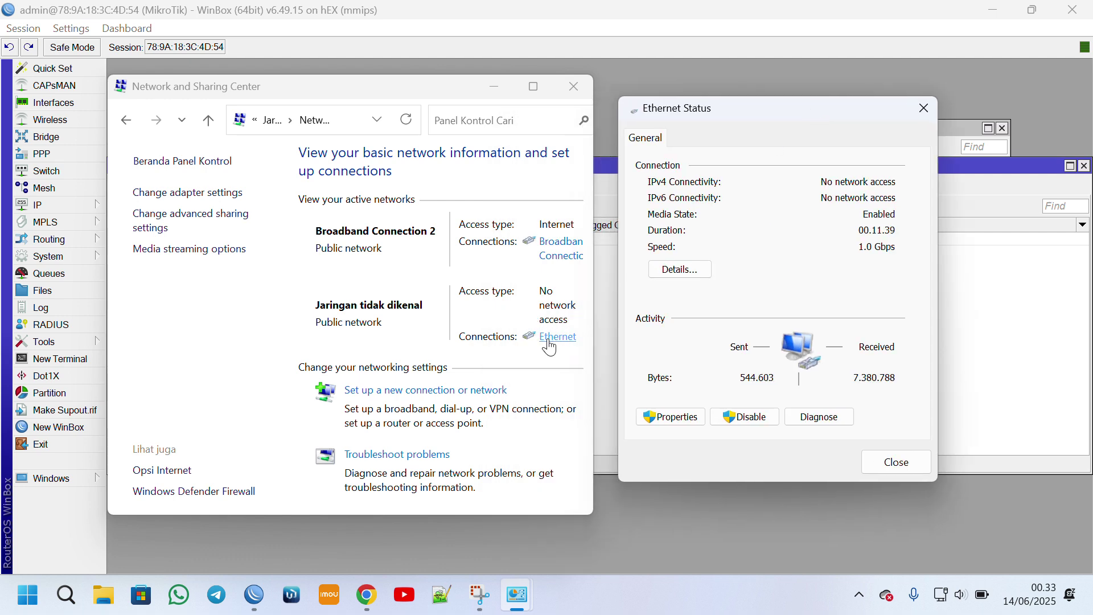
{"action": "left_click", "coordinate": [681, 267]}
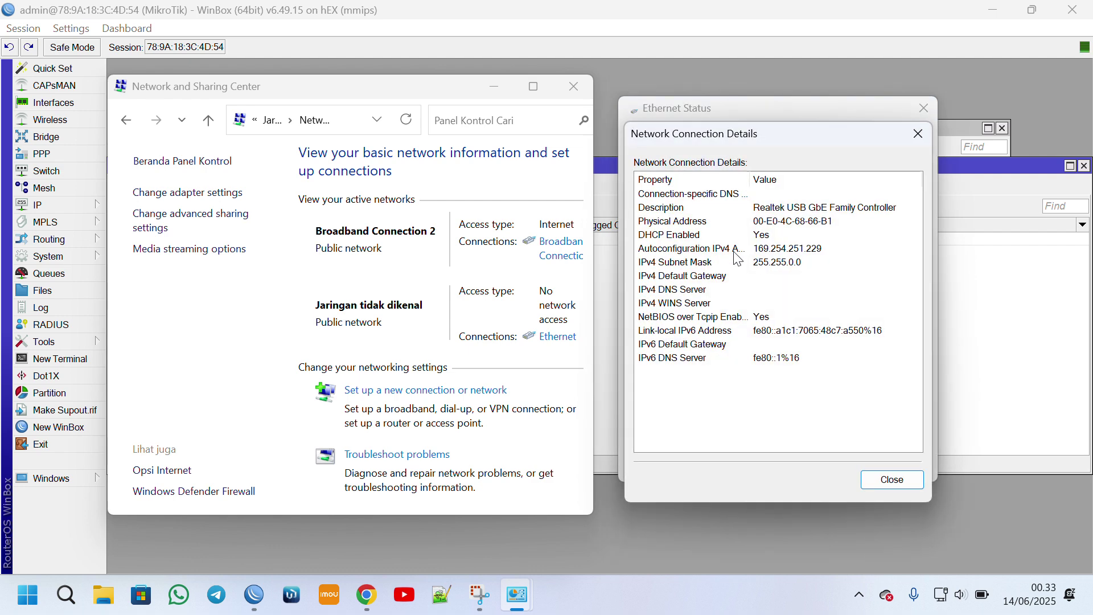
{"action": "left_click", "coordinate": [760, 250]}
{"action": "left_click", "coordinate": [797, 262]}
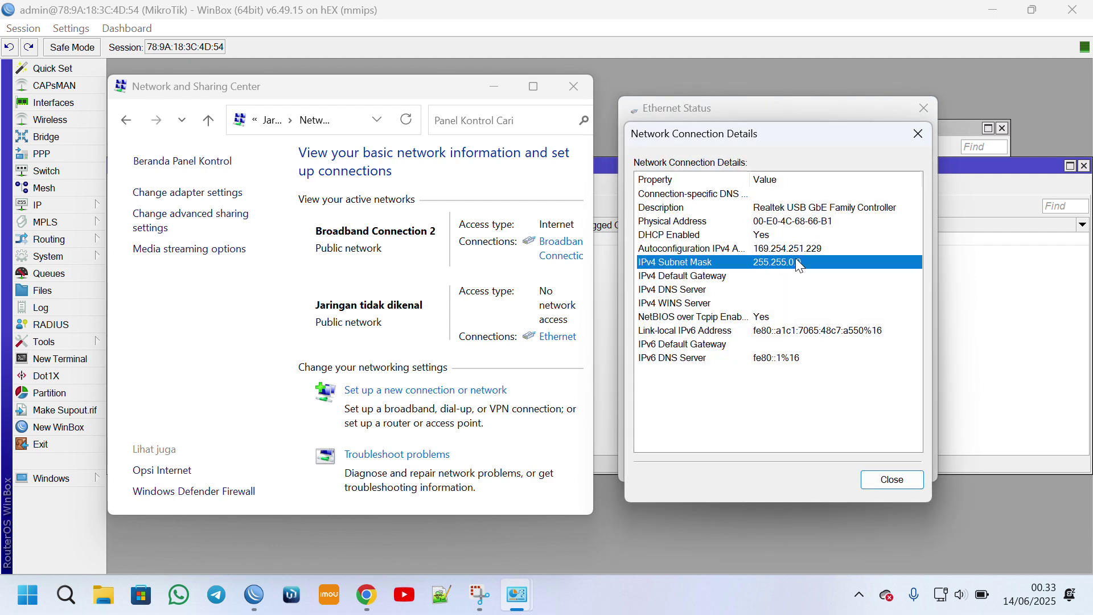
{"action": "left_click", "coordinate": [776, 249]}
{"action": "left_click", "coordinate": [777, 263]}
{"action": "left_click", "coordinate": [775, 252]}
{"action": "left_click", "coordinate": [777, 259]}
{"action": "left_click", "coordinate": [783, 254]}
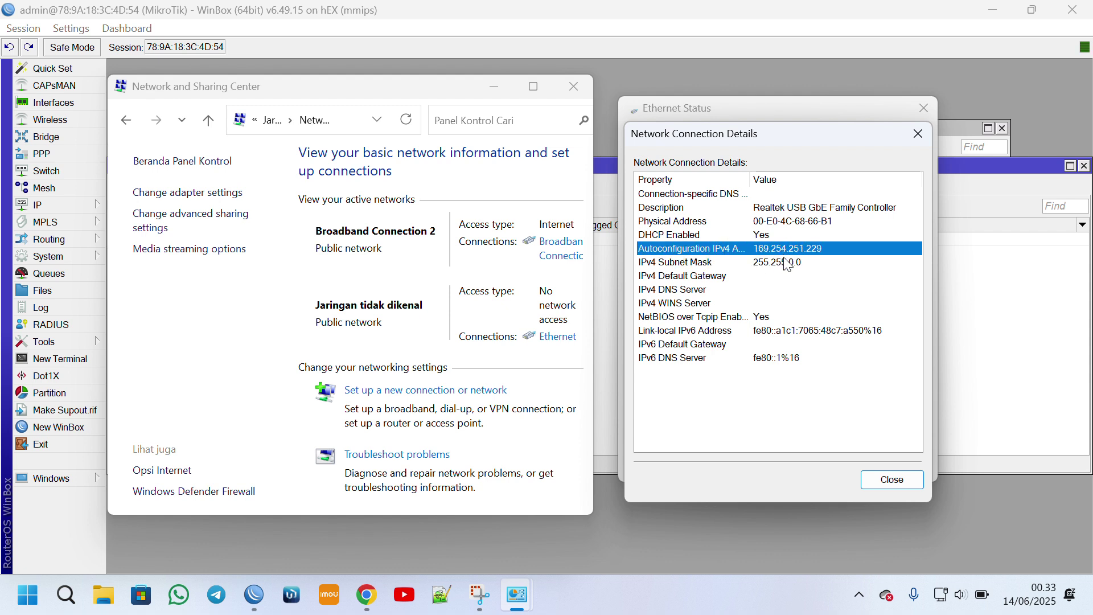
{"action": "left_click", "coordinate": [892, 480]}
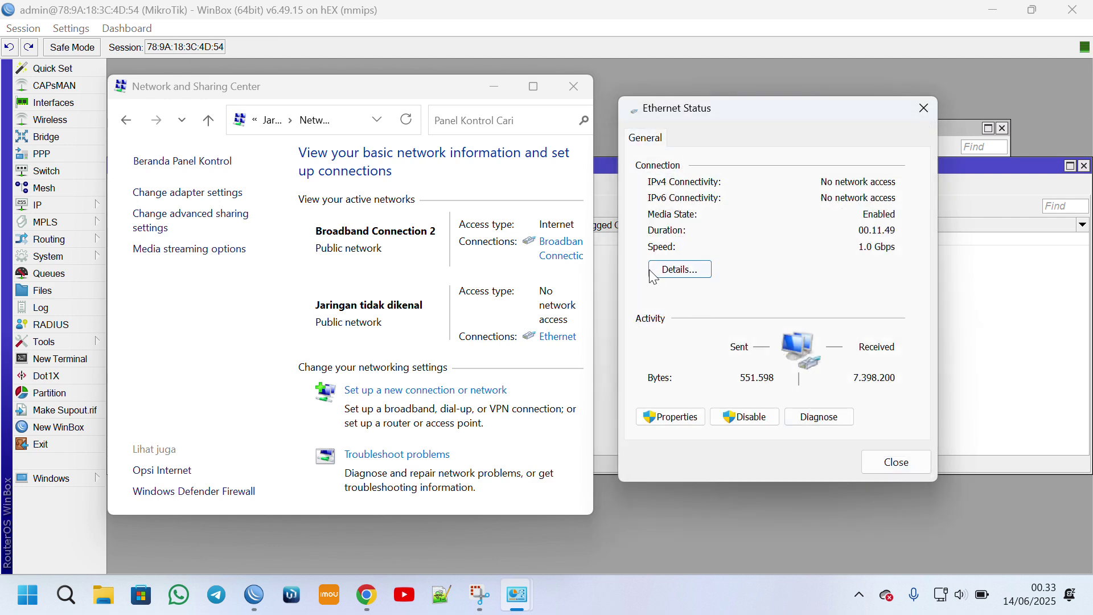
{"action": "left_click", "coordinate": [558, 247]}
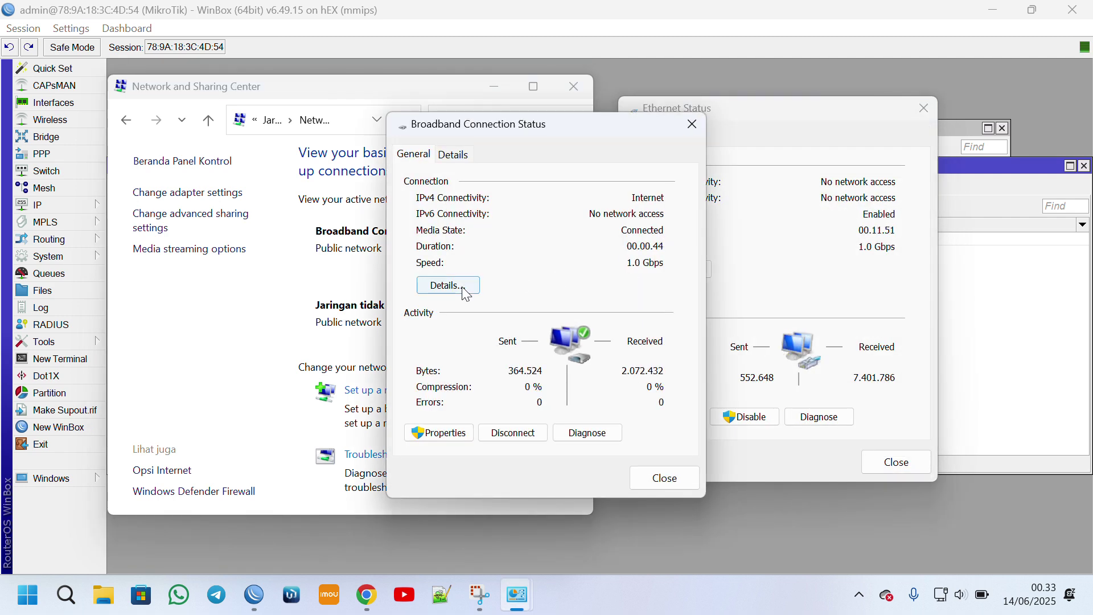
{"action": "left_click", "coordinate": [448, 285]}
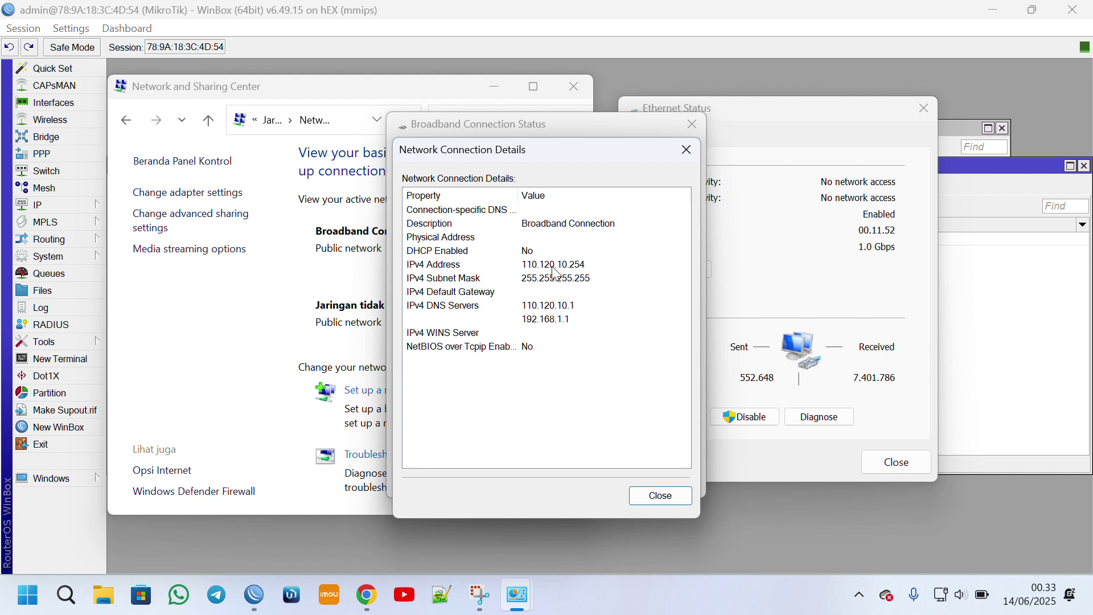
{"action": "left_click", "coordinate": [552, 268]}
{"action": "left_click", "coordinate": [556, 310]}
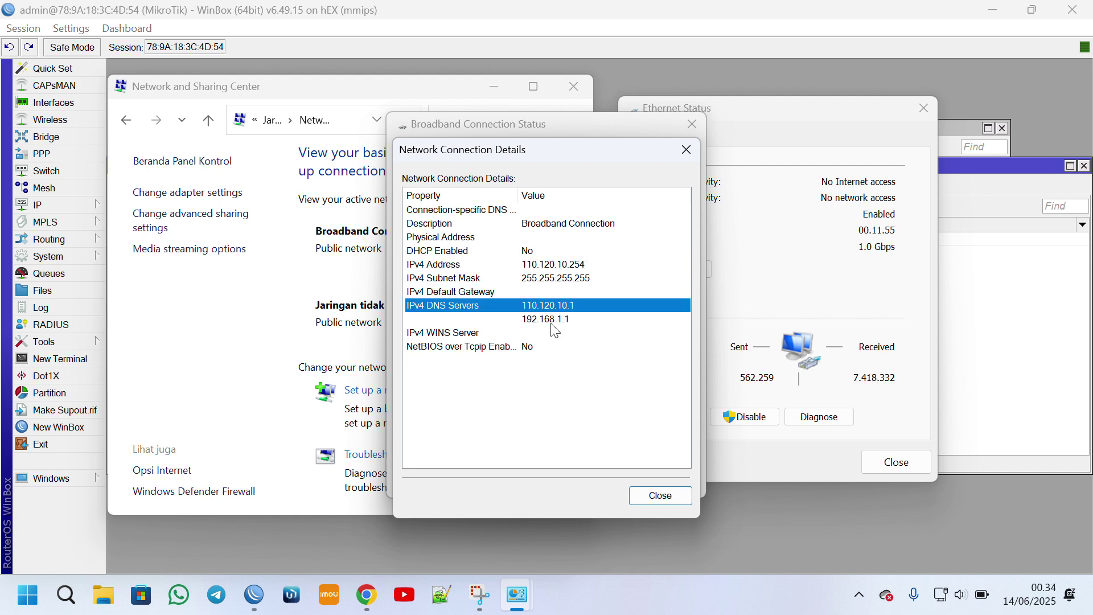
{"action": "left_click", "coordinate": [556, 321]}
{"action": "left_click", "coordinate": [557, 307]}
{"action": "left_click", "coordinate": [659, 495]}
Close the Ethernet status window and bring the web browser forward.
{"action": "left_click", "coordinate": [872, 467]}
{"action": "left_click", "coordinate": [914, 456]}
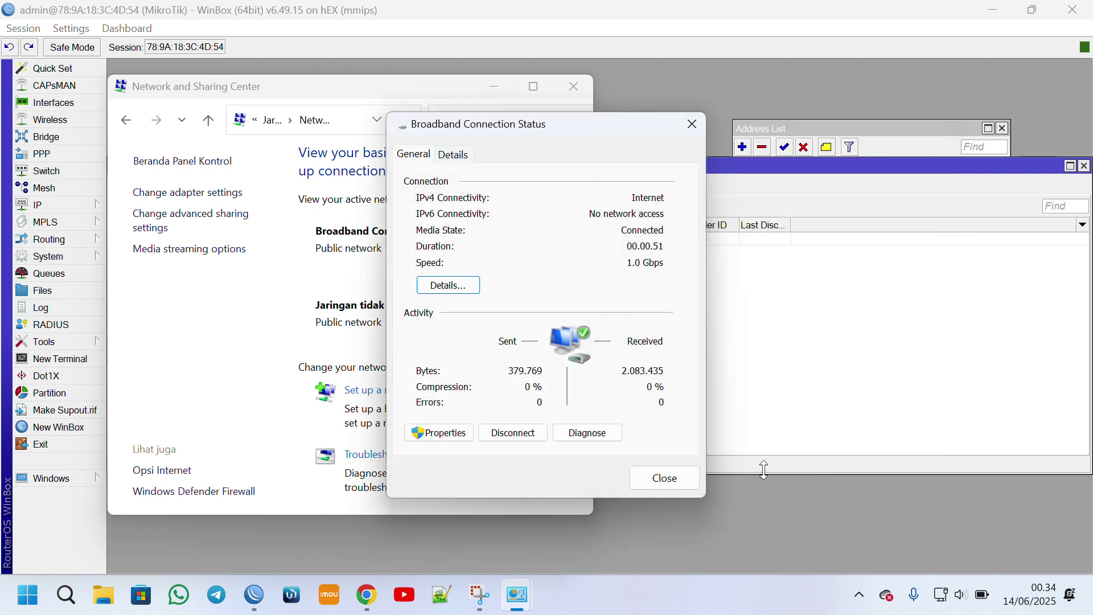
{"action": "mouse_move", "coordinate": [373, 598]}
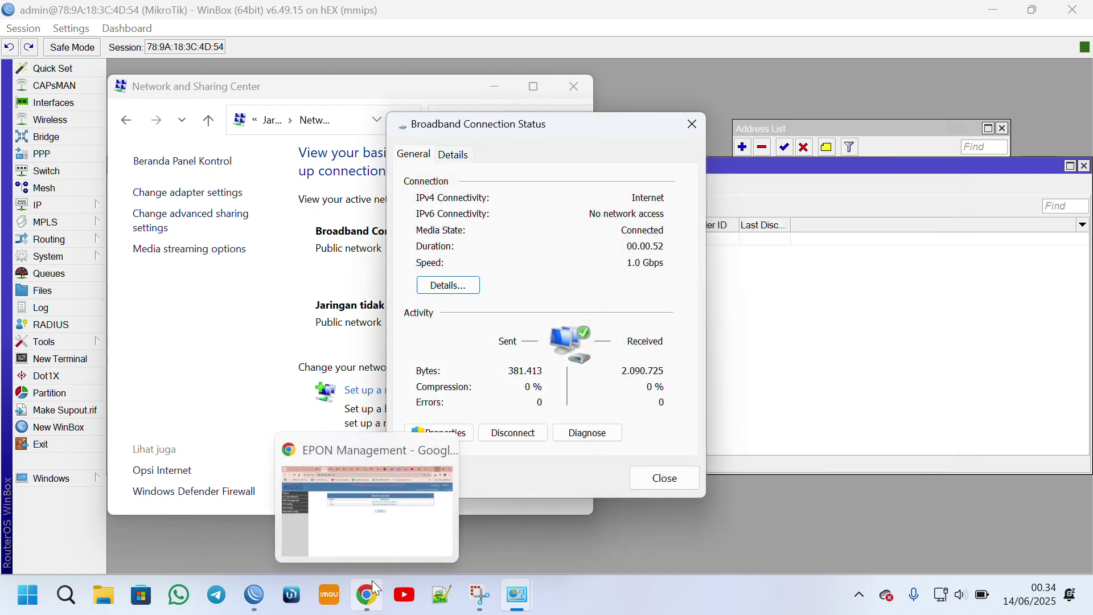
{"action": "left_click", "coordinate": [391, 520]}
Search Google for 'speedtest', run the speed test (about 1.8 Mbps download), and minimise Chrome.
{"action": "left_click", "coordinate": [920, 17]}
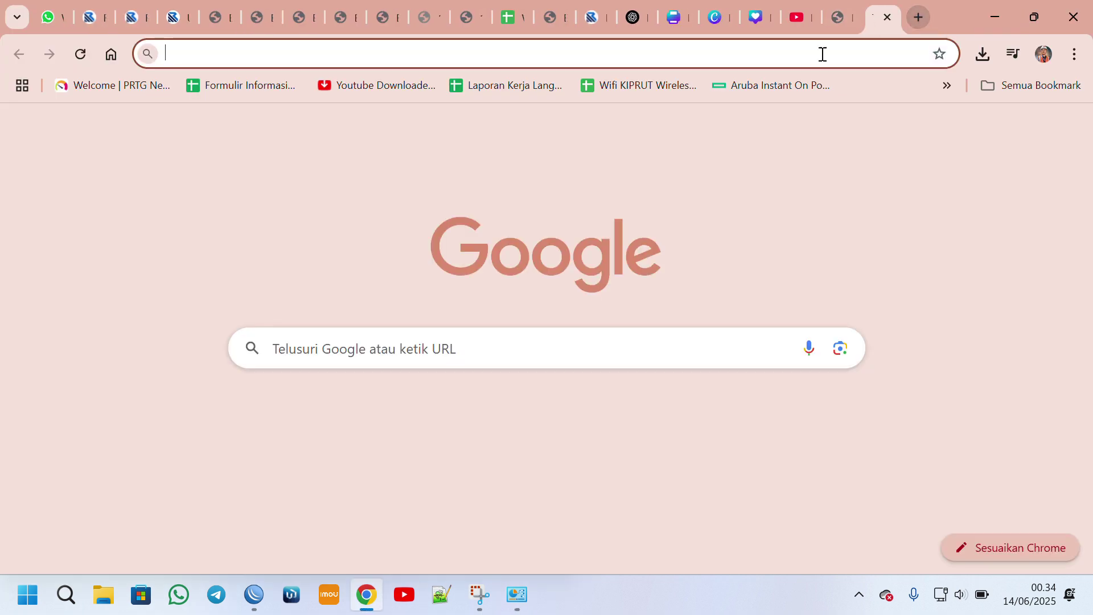
{"action": "type", "text": "S"}
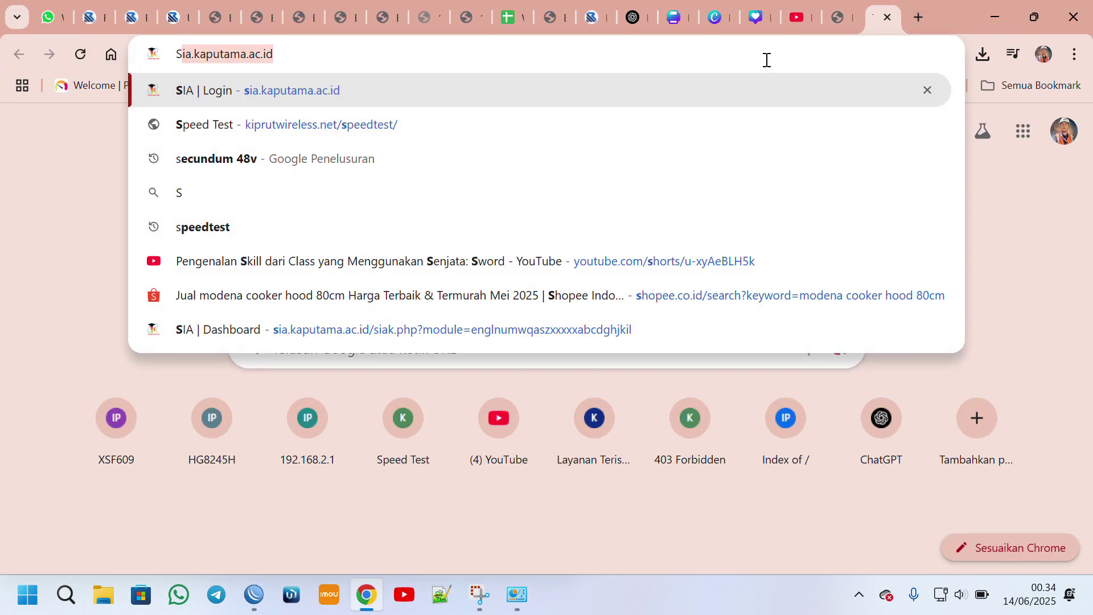
{"action": "type", "text": "pee"}
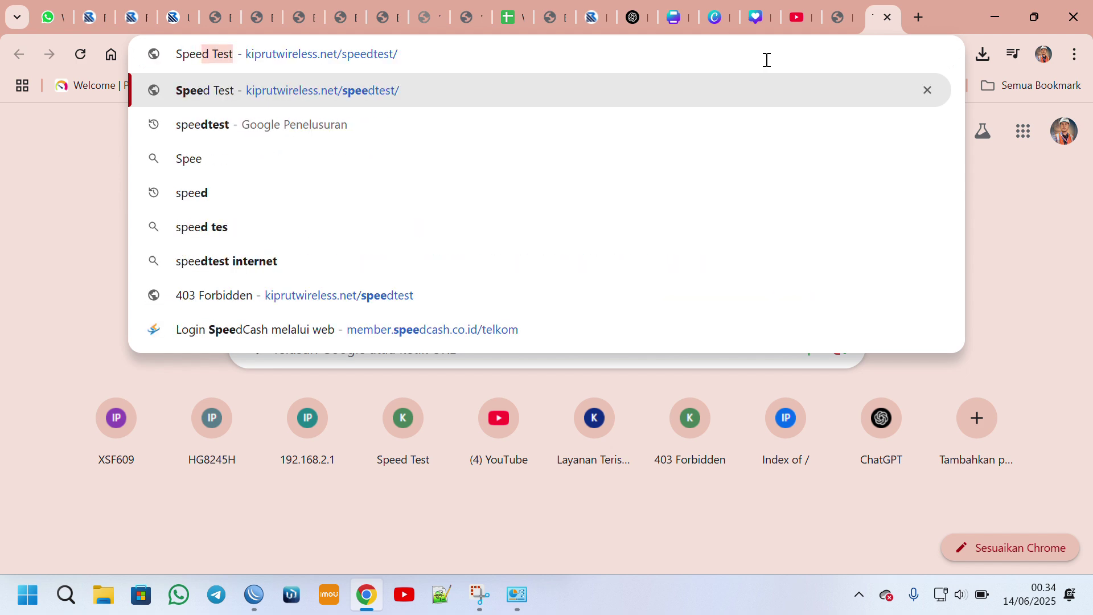
{"action": "left_click", "coordinate": [297, 127]}
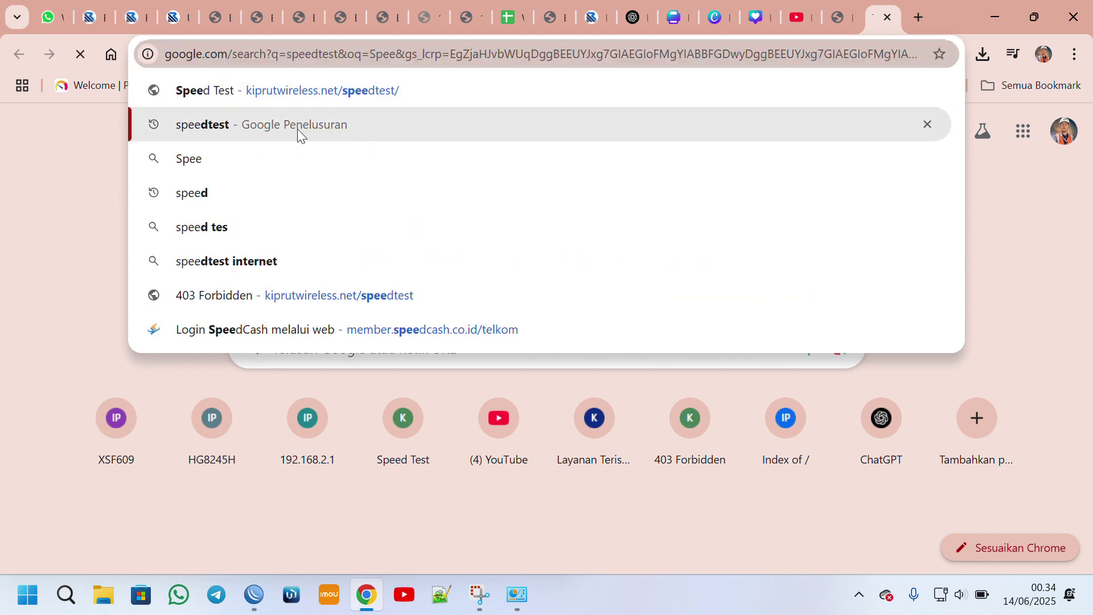
{"action": "left_click", "coordinate": [470, 478]}
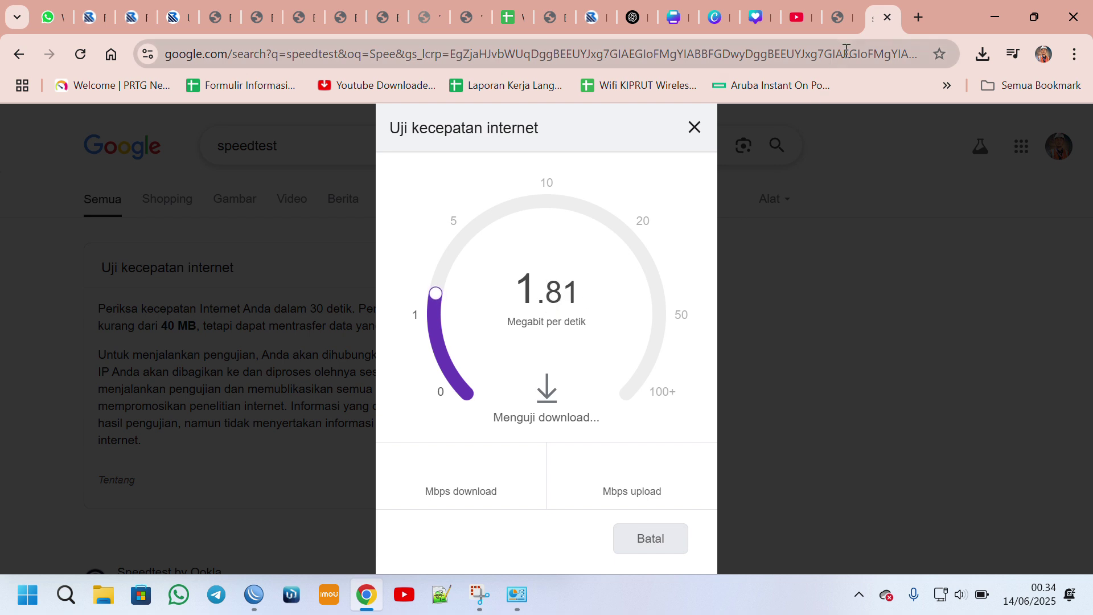
{"action": "left_click", "coordinate": [989, 15]}
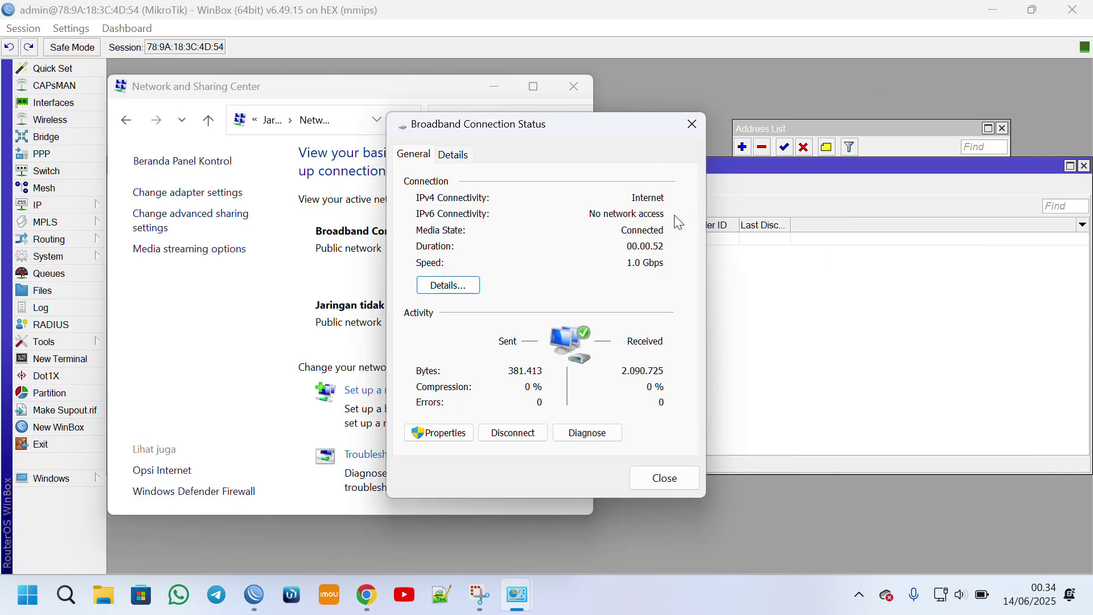
Close Broadband status, view the Ethernet details with 169.254.251.229, then close both windows.
{"action": "left_click", "coordinate": [660, 473]}
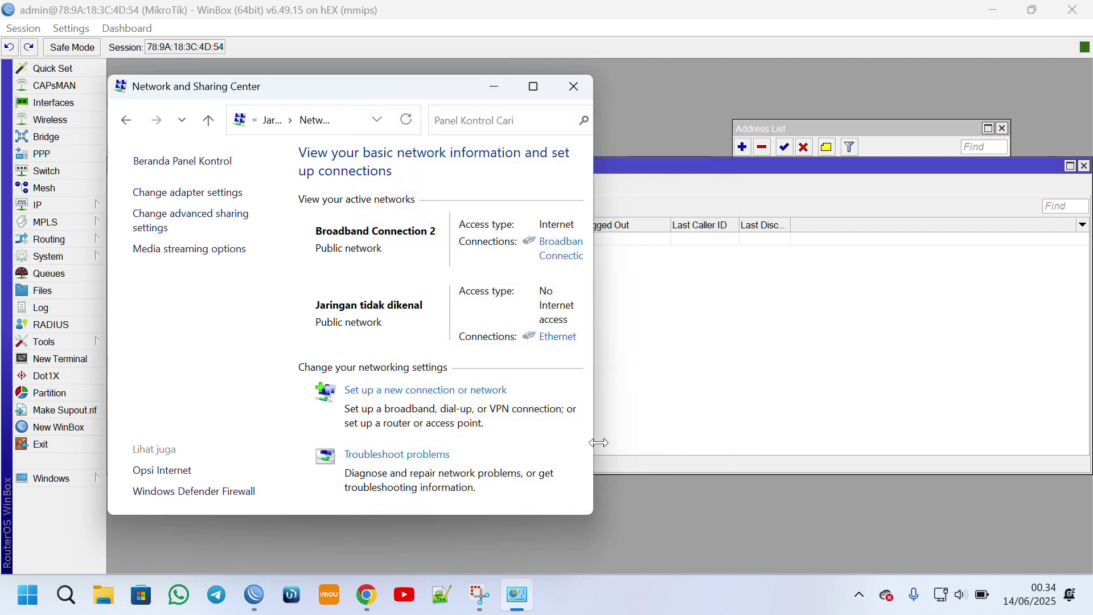
{"action": "left_click", "coordinate": [550, 337]}
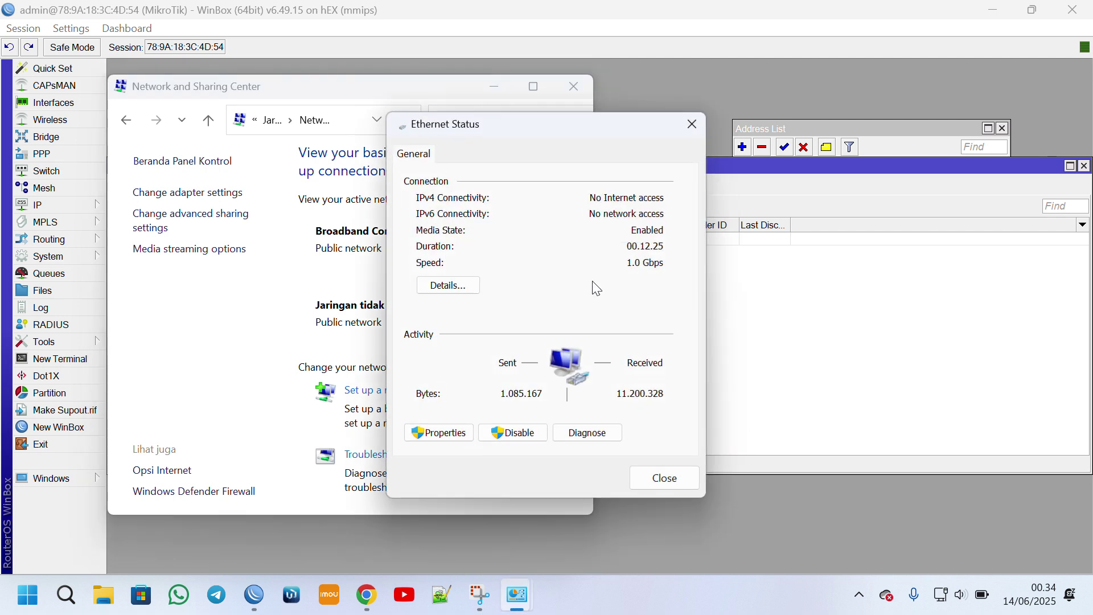
{"action": "left_click", "coordinate": [450, 285]}
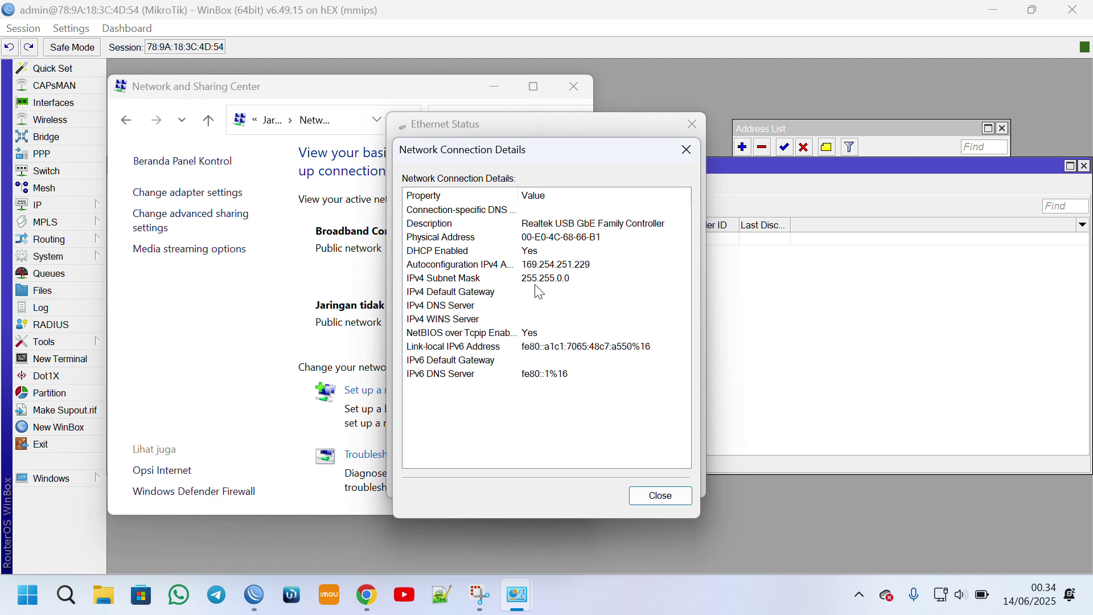
{"action": "left_click", "coordinate": [660, 496]}
{"action": "left_click", "coordinate": [658, 478]}
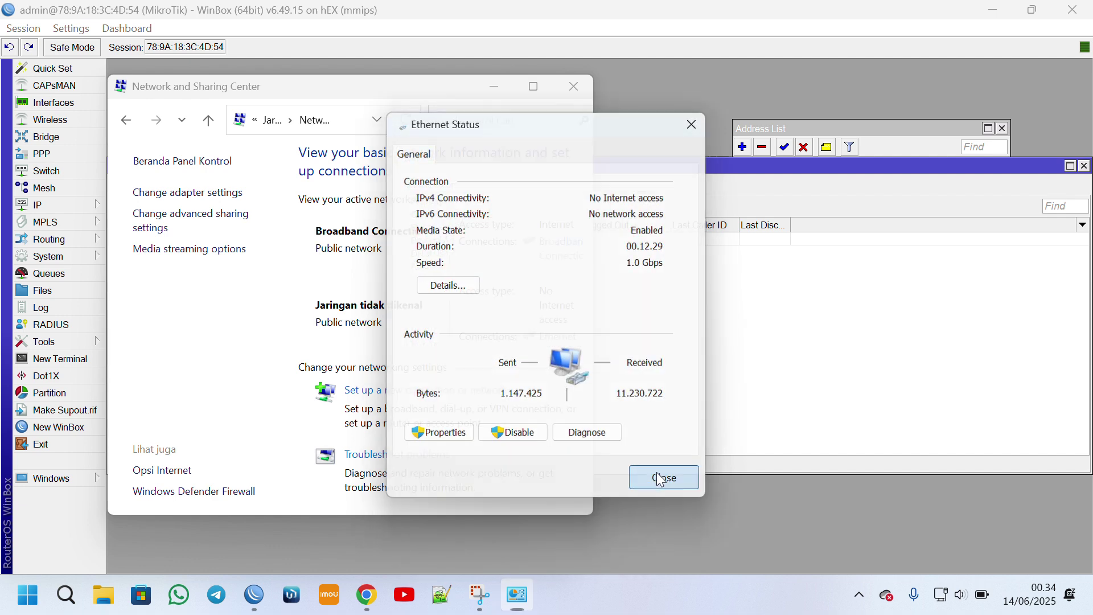
{"action": "left_click", "coordinate": [775, 77]}
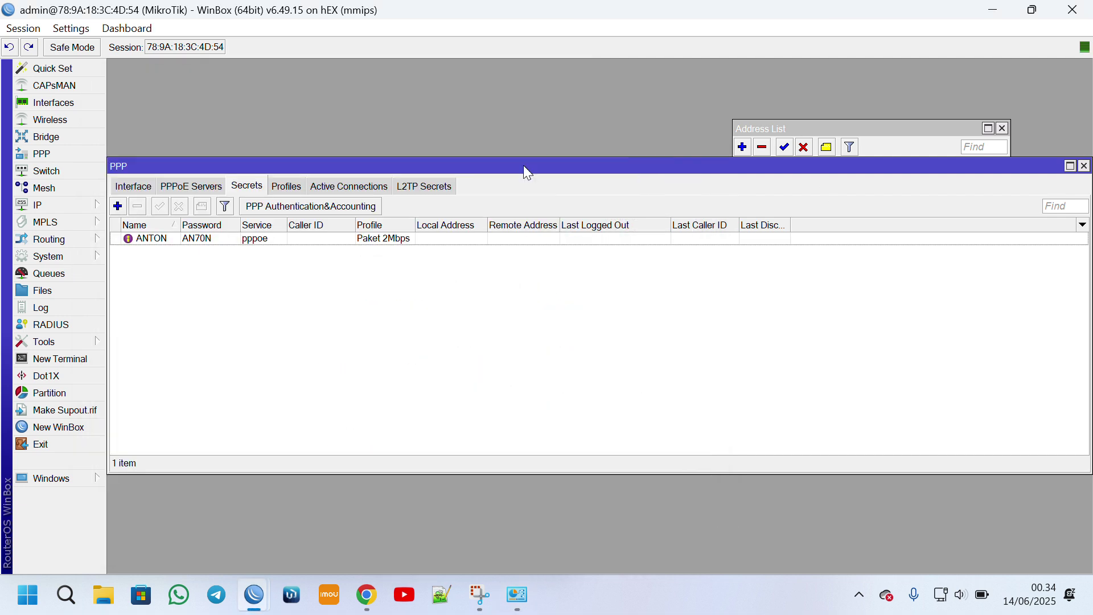
Open IP > Hotspot and launch Hotspot Setup from the empty Servers list.
{"action": "left_click", "coordinate": [55, 206]}
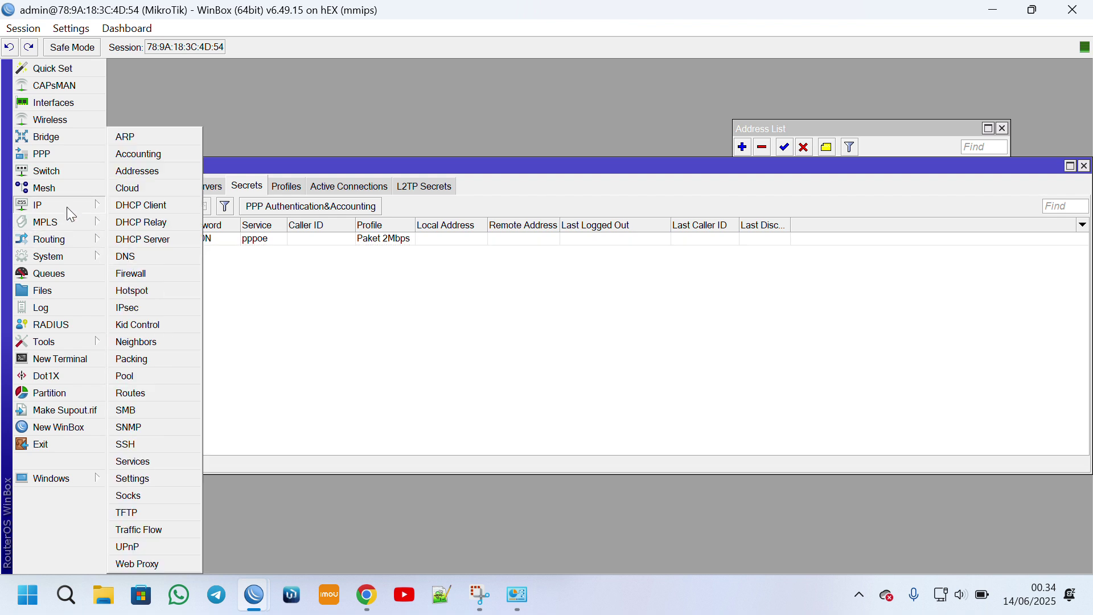
{"action": "left_click", "coordinate": [145, 287]}
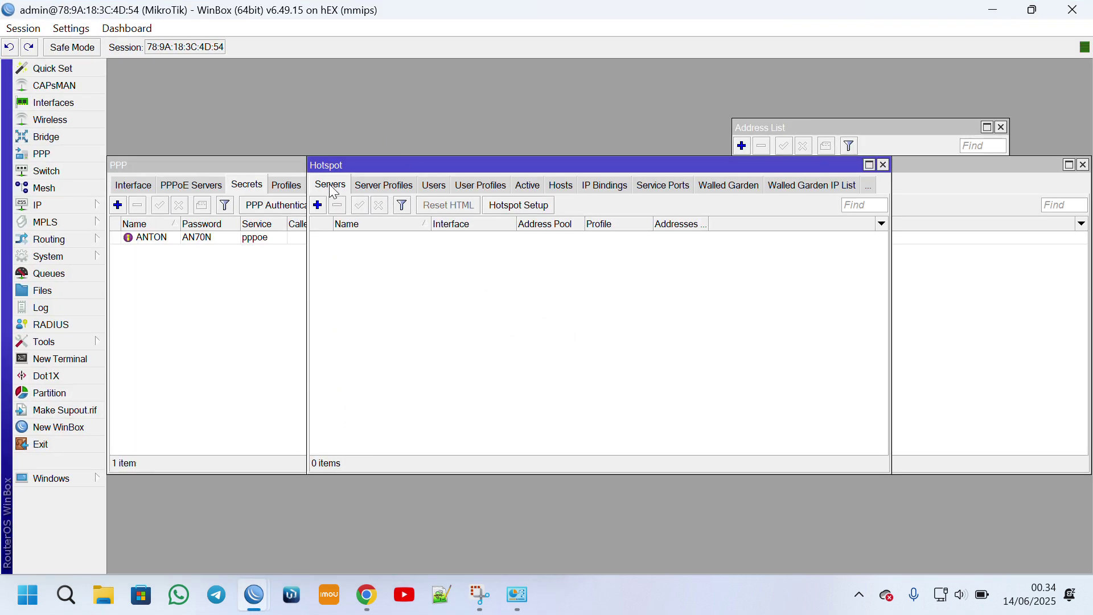
{"action": "left_click", "coordinate": [515, 208]}
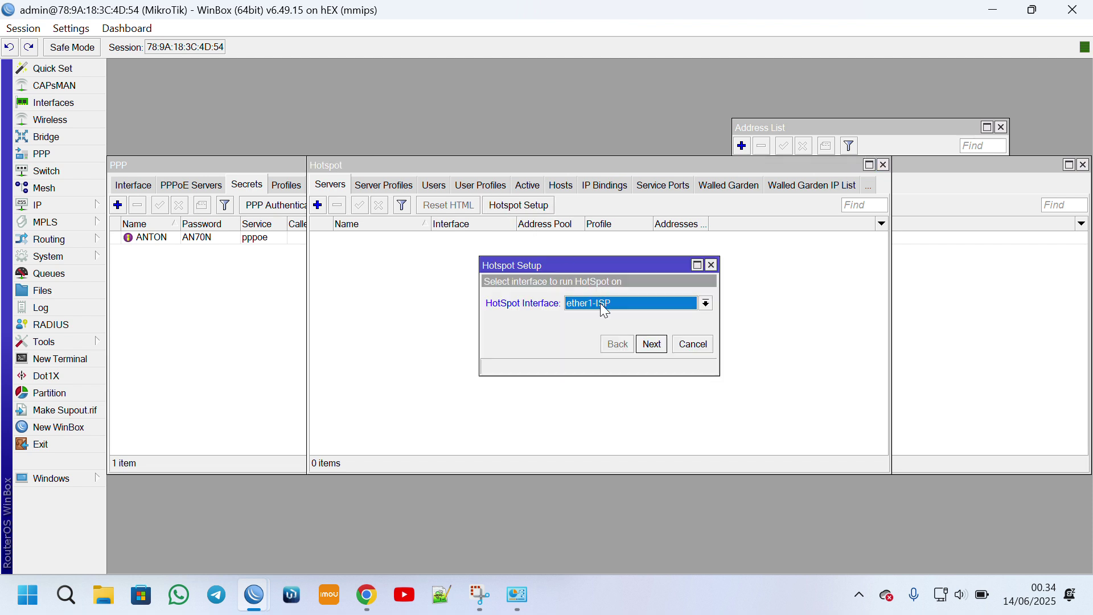
Put the hotspot on Bridge HS dan PPPoE with address 10.10.11.1/24 and pool 10.10.11.2-10.10.11.254.
{"action": "left_click", "coordinate": [605, 305]}
{"action": "left_click", "coordinate": [603, 321]}
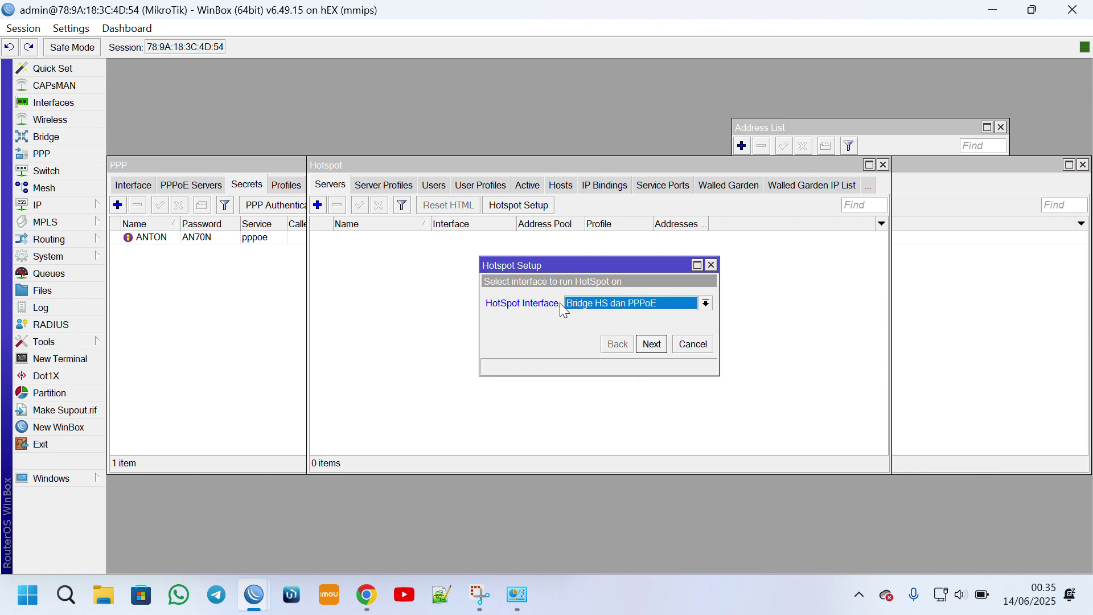
{"action": "left_click", "coordinate": [652, 344]}
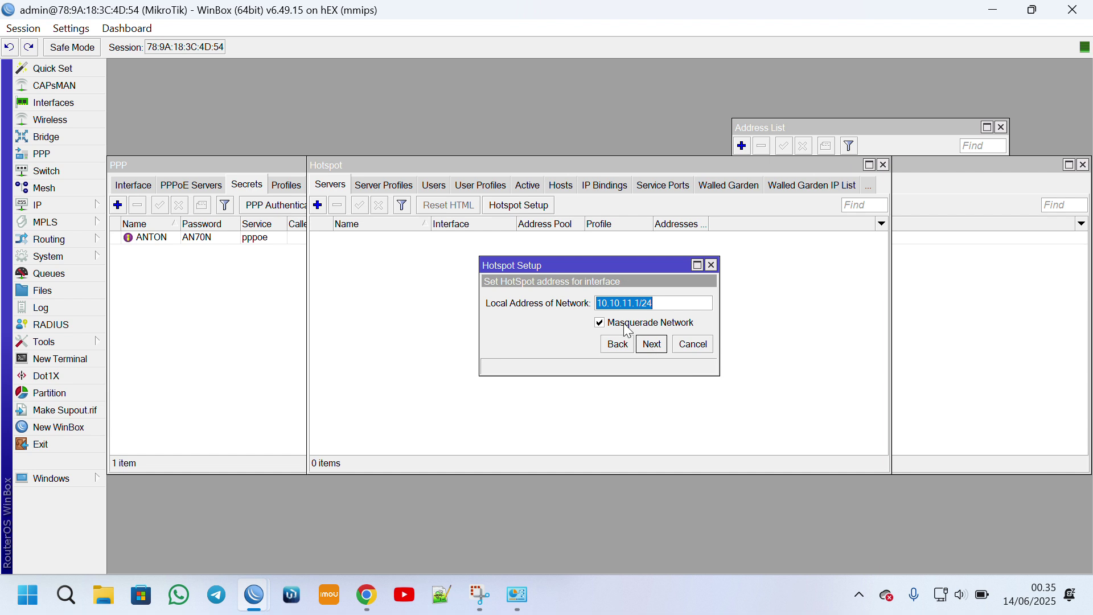
{"action": "left_click_drag", "start_coordinate": [655, 302], "coordinate": [528, 318]}
{"action": "left_click", "coordinate": [652, 345]}
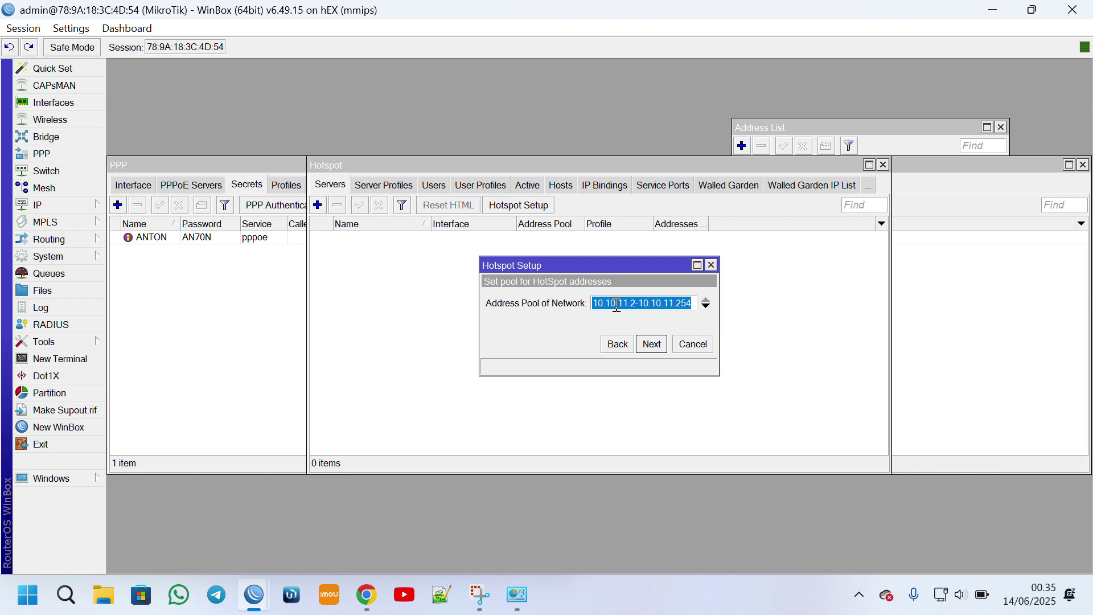
{"action": "left_click_drag", "start_coordinate": [617, 303], "coordinate": [722, 315]}
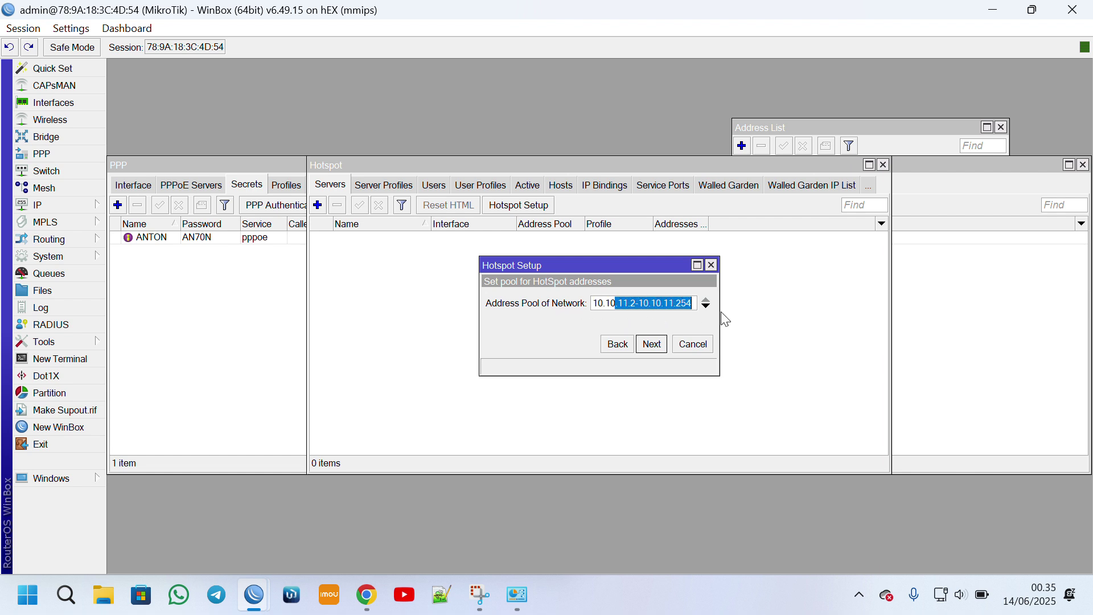
{"action": "left_click", "coordinate": [659, 347]}
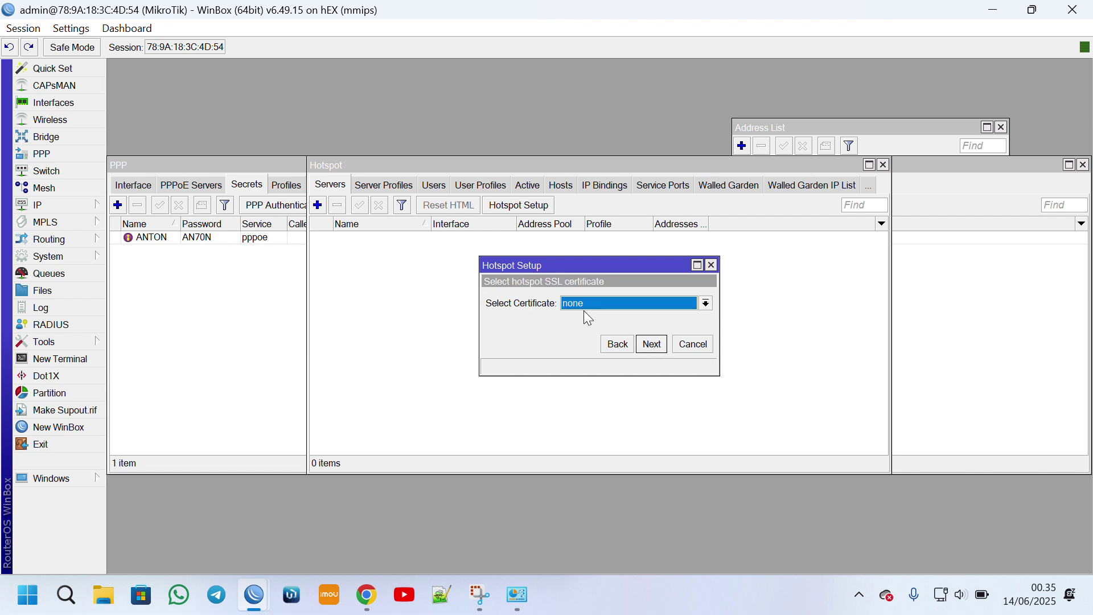
Use no certificate, keep SMTP and DNS 8.8.8.8/1.1.1.1, DNS name beljarjarko, and local user admin.
{"action": "left_click", "coordinate": [660, 349]}
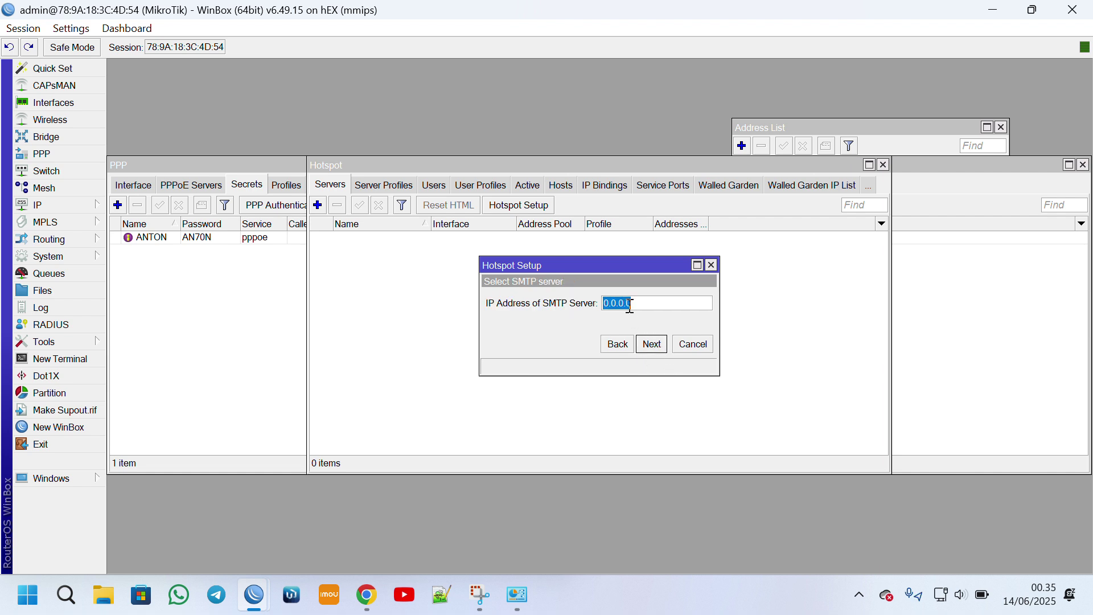
{"action": "type", "text": "1"}
{"action": "left_click", "coordinate": [656, 346]}
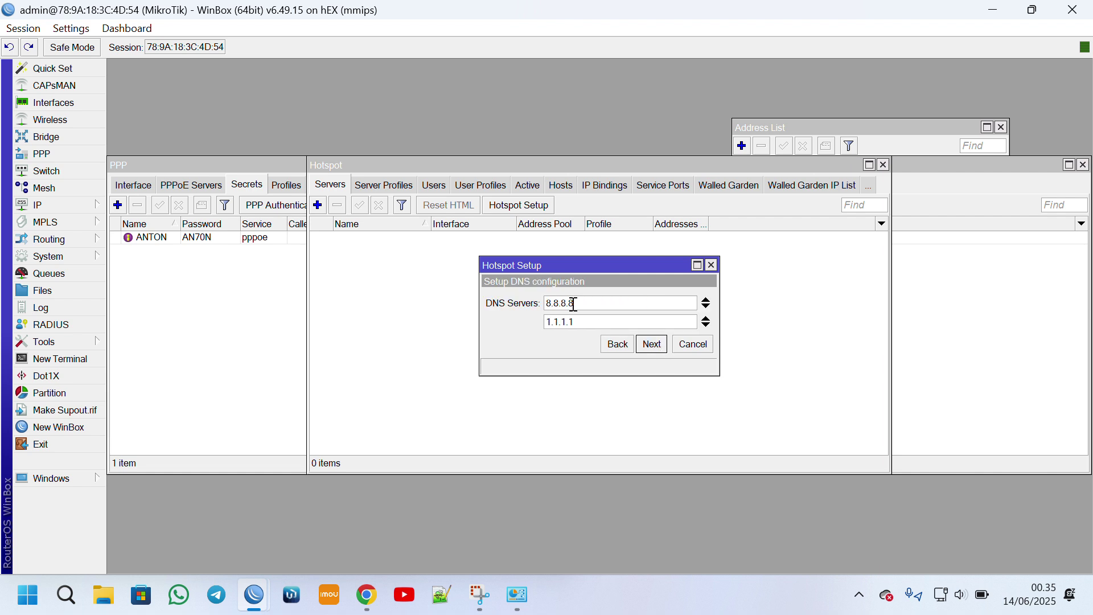
{"action": "left_click", "coordinate": [653, 348]}
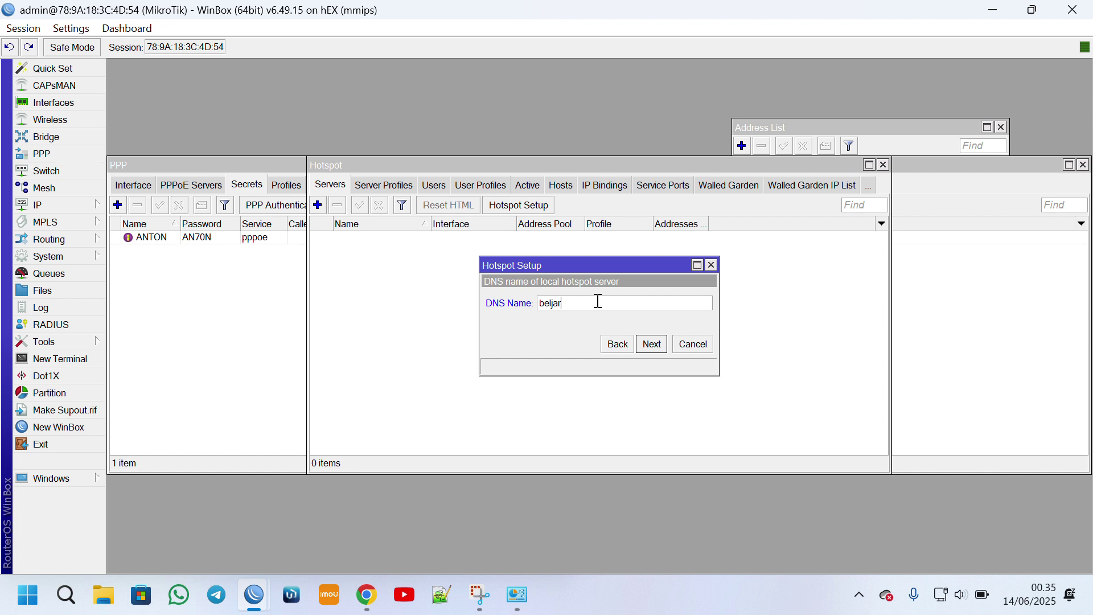
{"action": "type", "text": "beljarjarkom.hotspot"}
{"action": "left_click", "coordinate": [659, 347]}
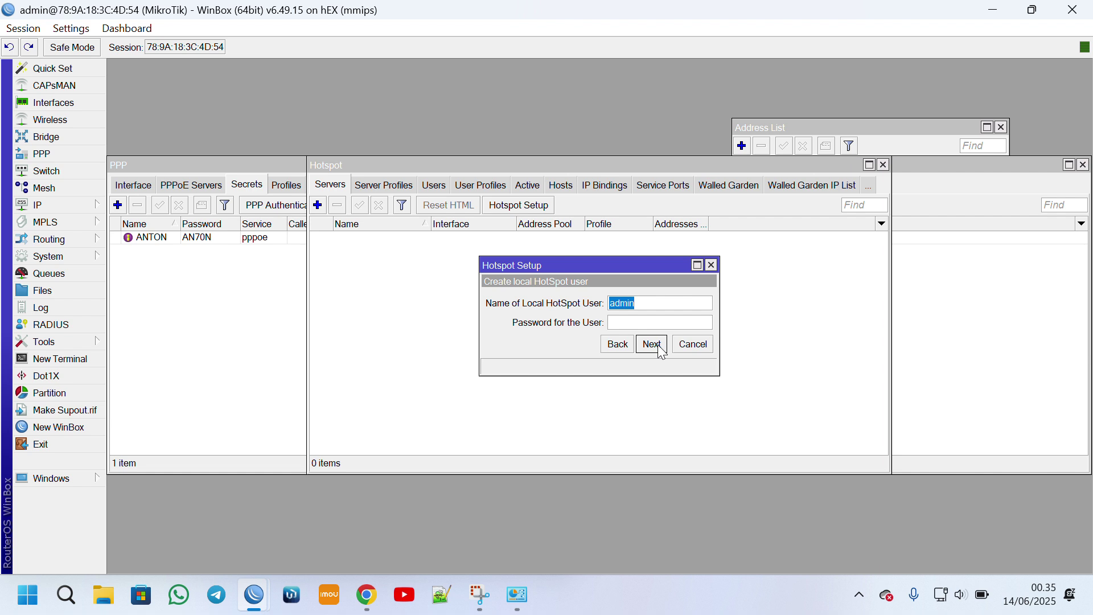
{"action": "type", "text": "ad"}
{"action": "left_click", "coordinate": [660, 349]}
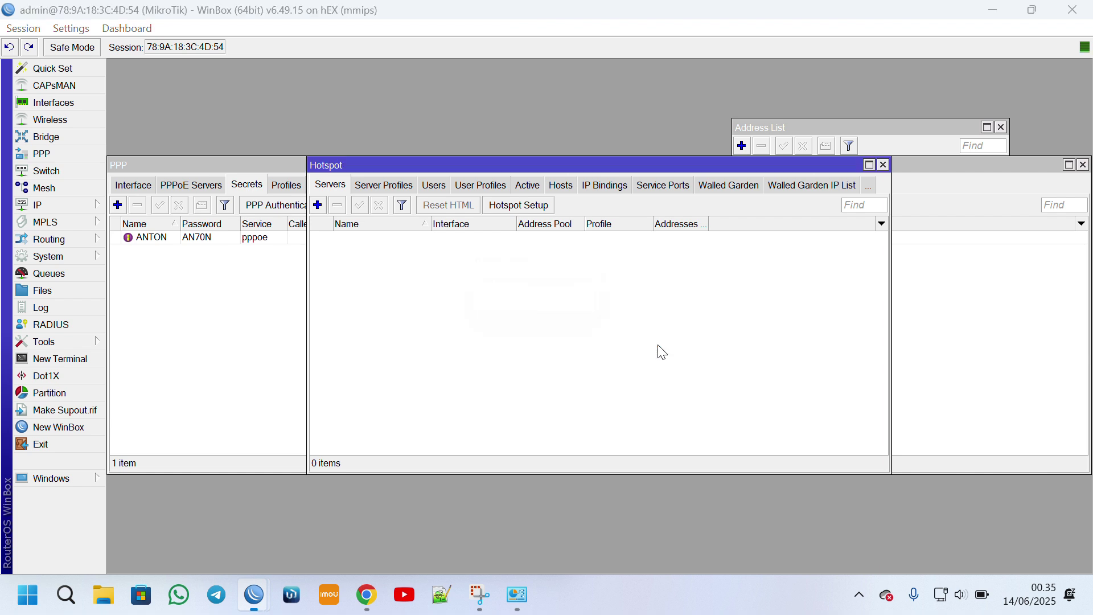
Finish the hotspot setup and start a new user profile named Profil 2HP 5Mbps.
{"action": "left_click", "coordinate": [599, 307]}
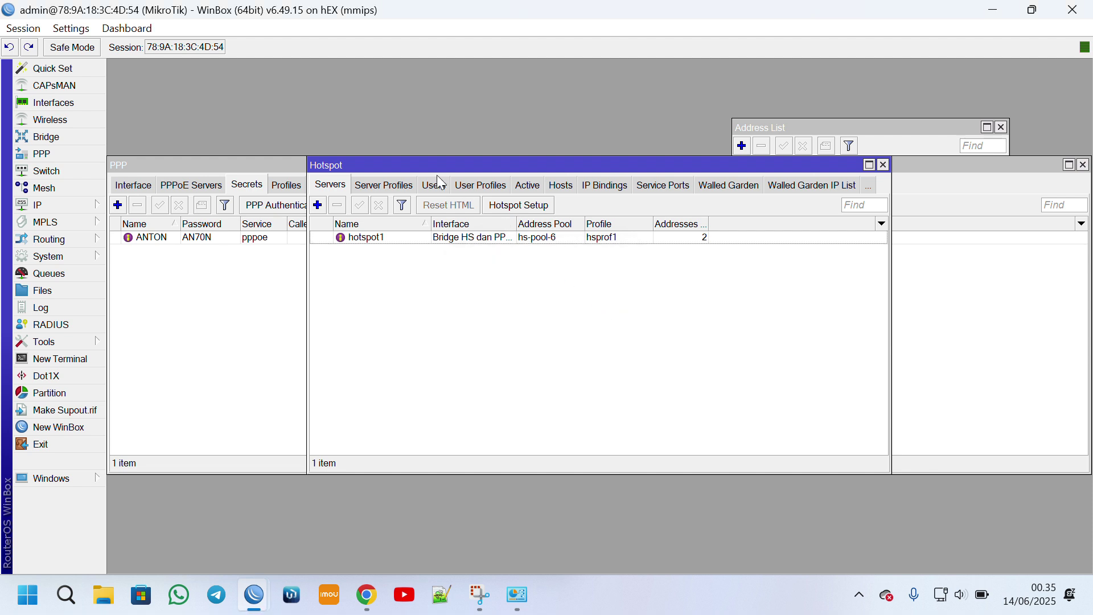
{"action": "left_click", "coordinate": [493, 188]}
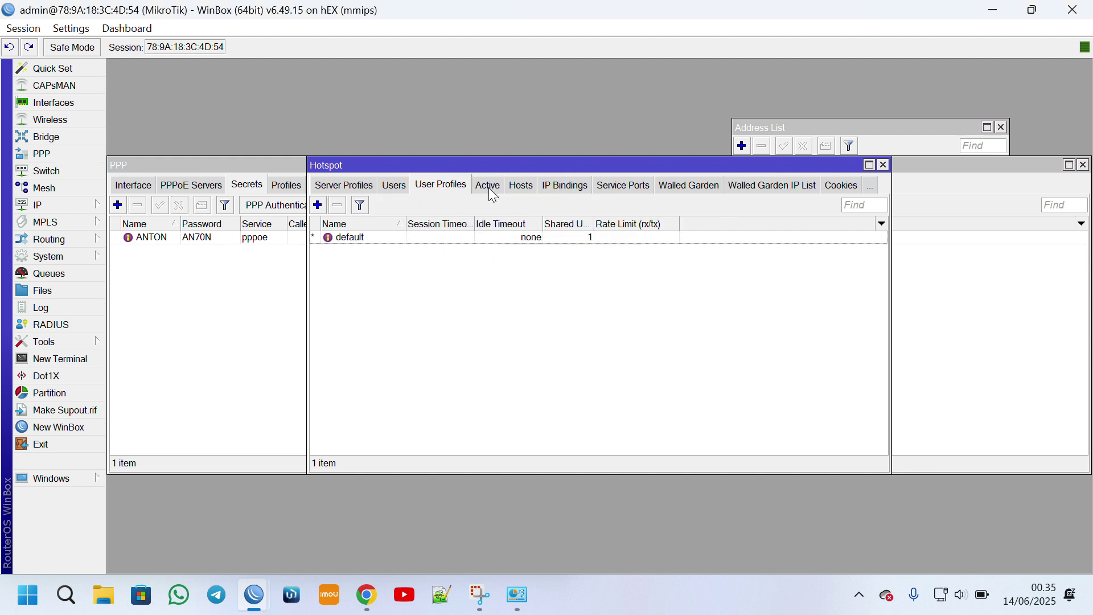
{"action": "left_click", "coordinate": [320, 206]}
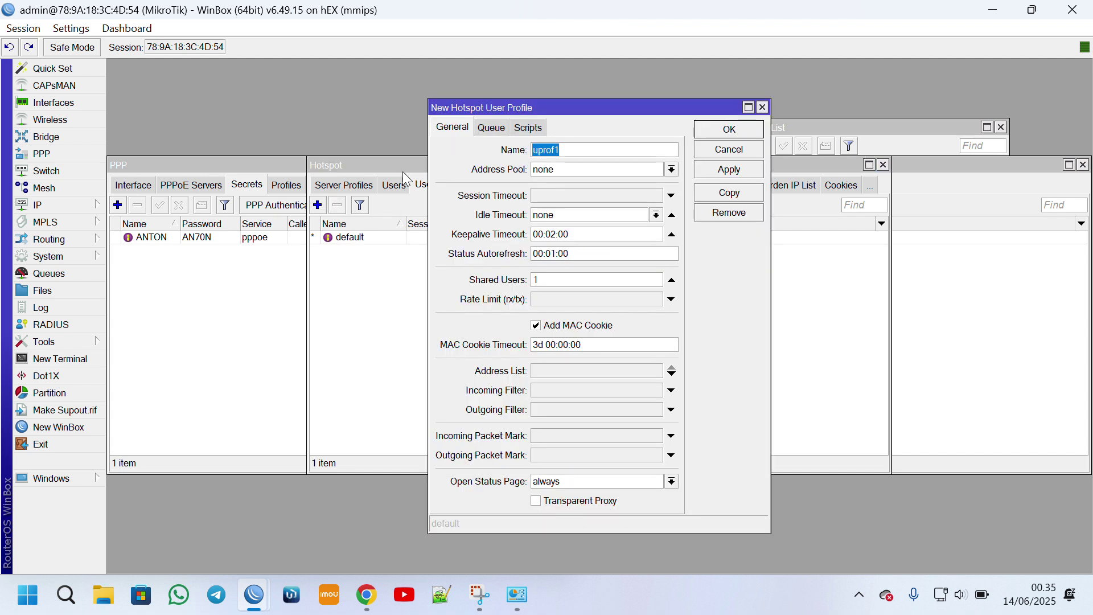
{"action": "type", "text": "p"}
{"action": "key", "text": "BackSpace"}
{"action": "type", "text": "Profil 2HP 5Mbps"}
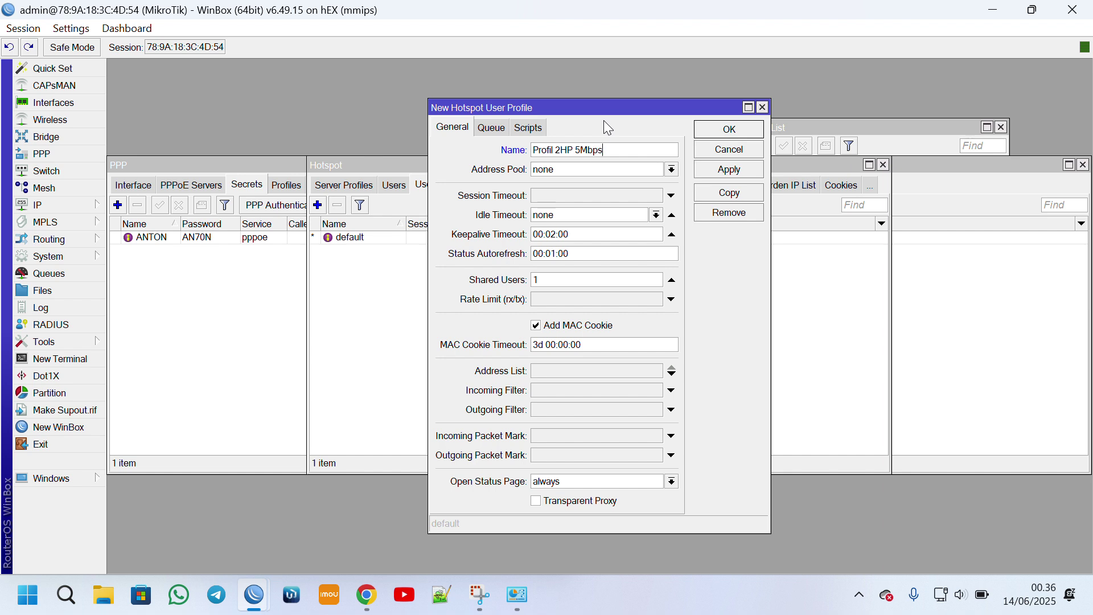
Keep the address pool as none, set 2 shared users and a 5m/5m rate limit.
{"action": "left_click", "coordinate": [567, 171]}
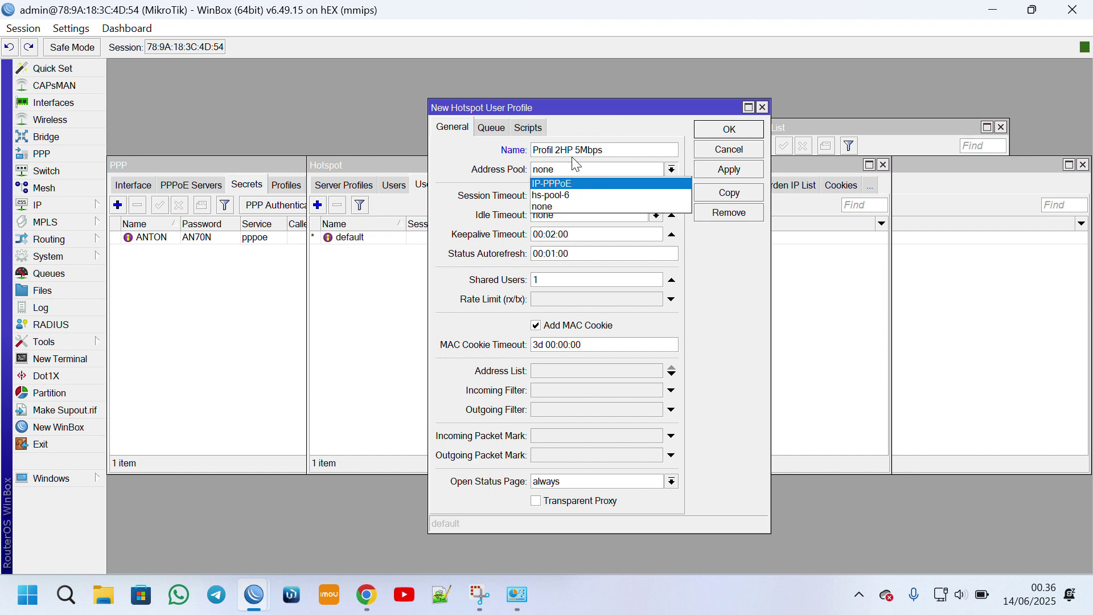
{"action": "left_click", "coordinate": [566, 173]}
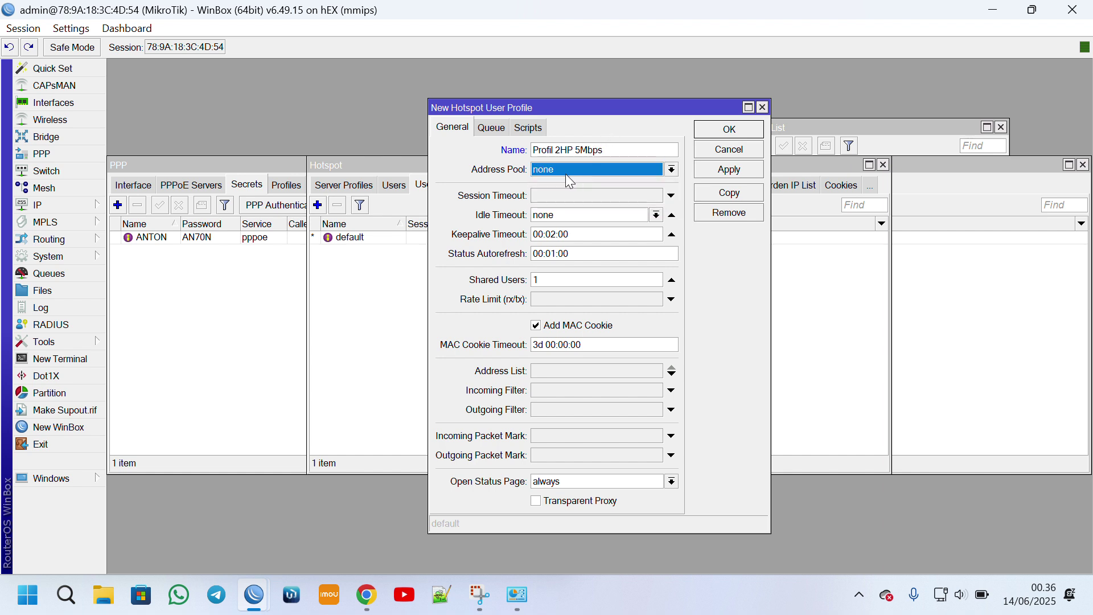
{"action": "left_click", "coordinate": [547, 279]}
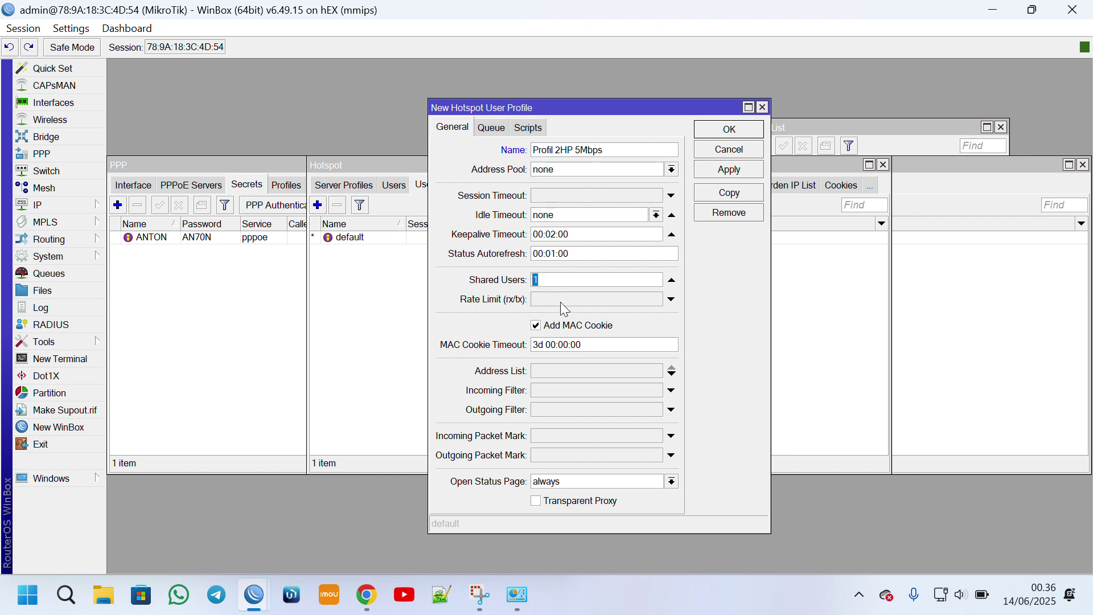
{"action": "left_click", "coordinate": [556, 298]}
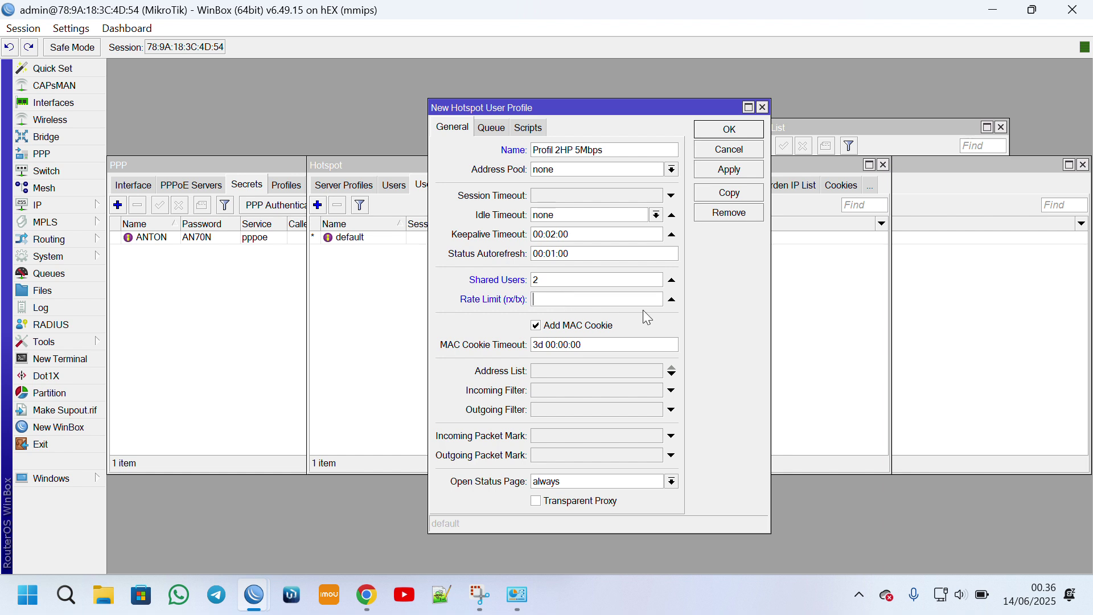
{"action": "type", "text": "5m/5m"}
Save the profile and add a hotspot user with a name and password, assigned Profil 2HP 5Mbps.
{"action": "left_click", "coordinate": [732, 130]}
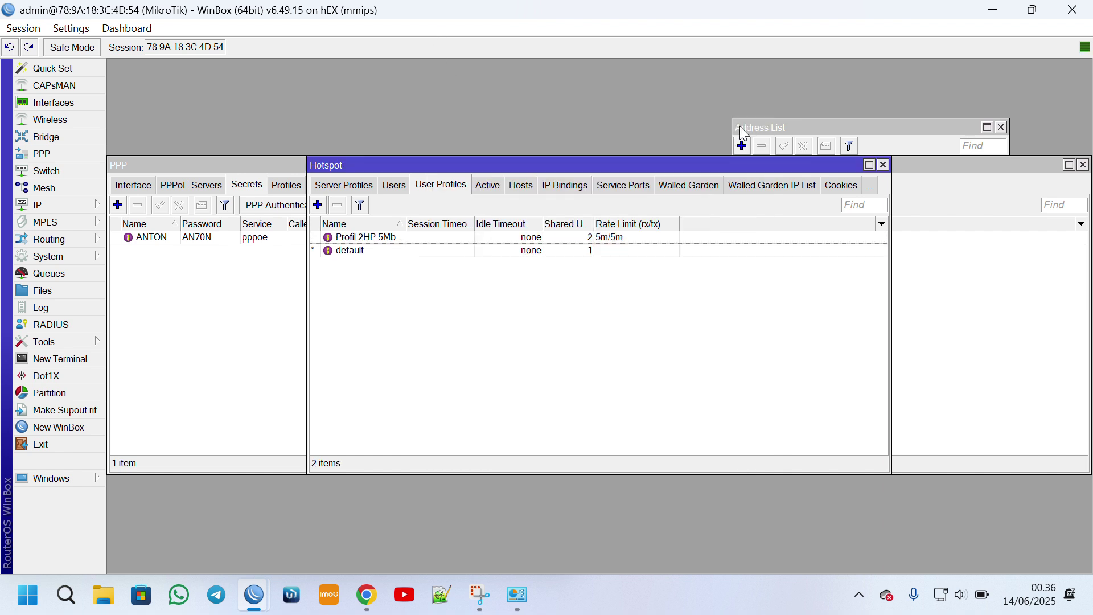
{"action": "left_click", "coordinate": [395, 188]}
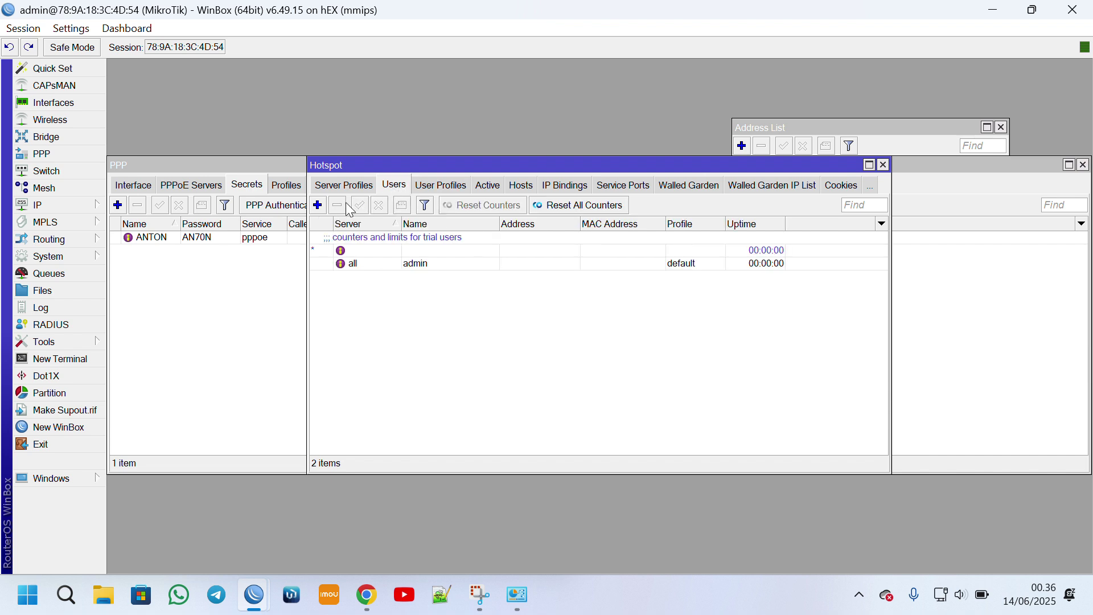
{"action": "left_click", "coordinate": [318, 206]}
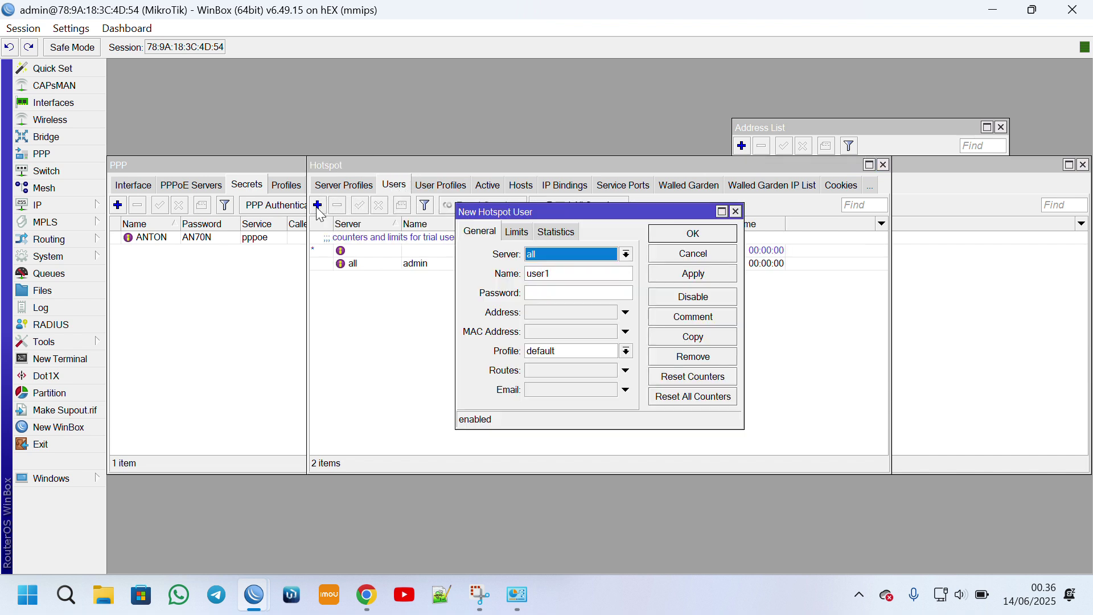
{"action": "double_click", "coordinate": [575, 278]}
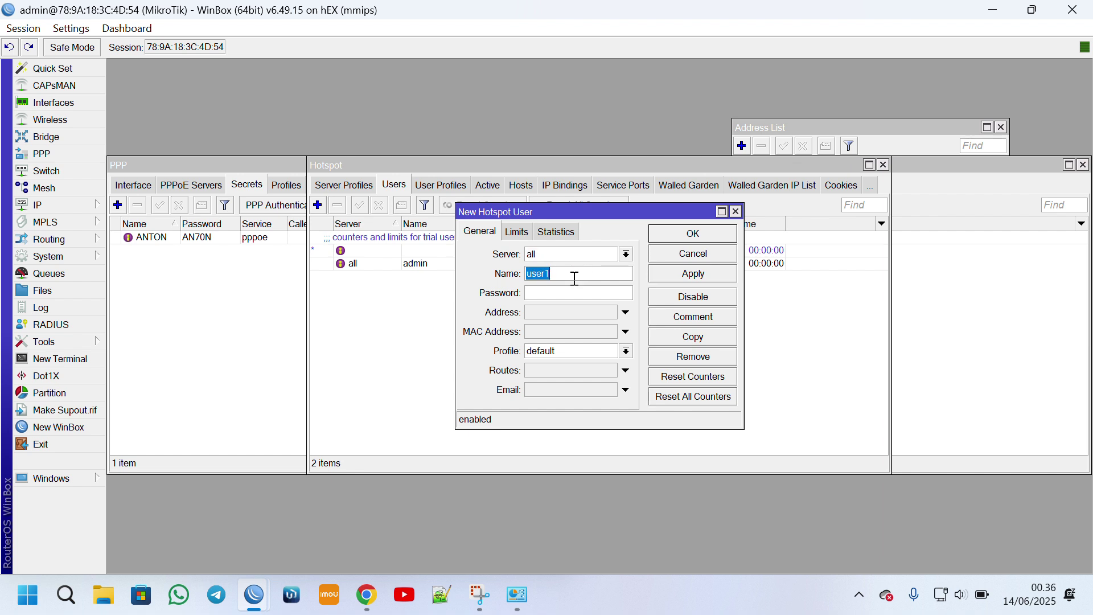
{"action": "type", "text": "p"}
{"action": "key", "text": "BackSpace"}
{"action": "key", "text": "BackSpace"}
{"action": "key", "text": "BackSpace"}
{"action": "left_click", "coordinate": [544, 354]}
{"action": "left_click", "coordinate": [543, 364]}
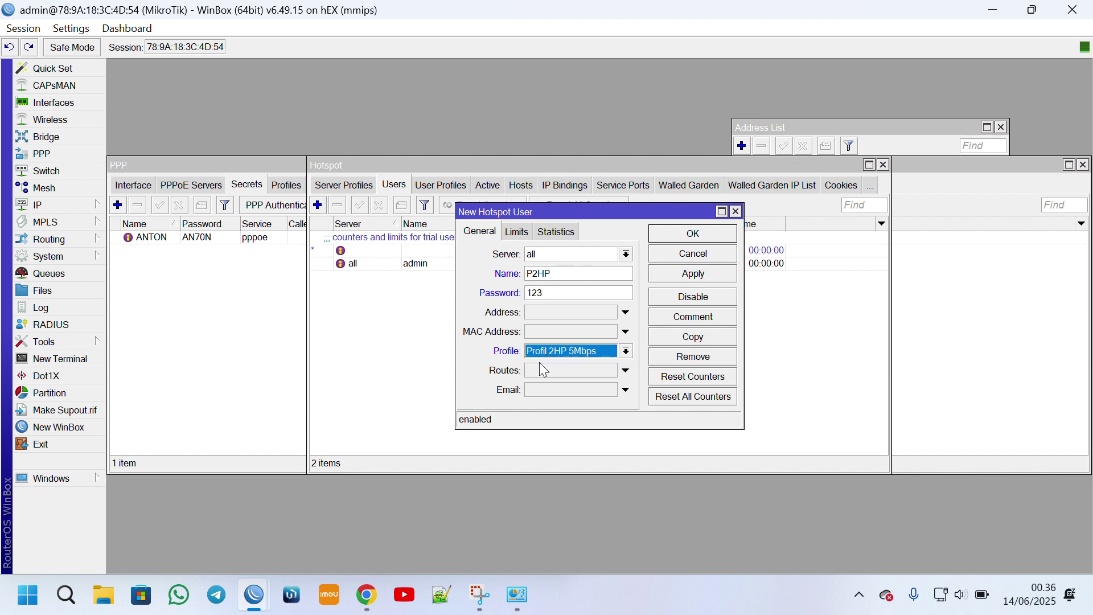
{"action": "left_click", "coordinate": [694, 233]}
{"action": "left_click", "coordinate": [408, 275]}
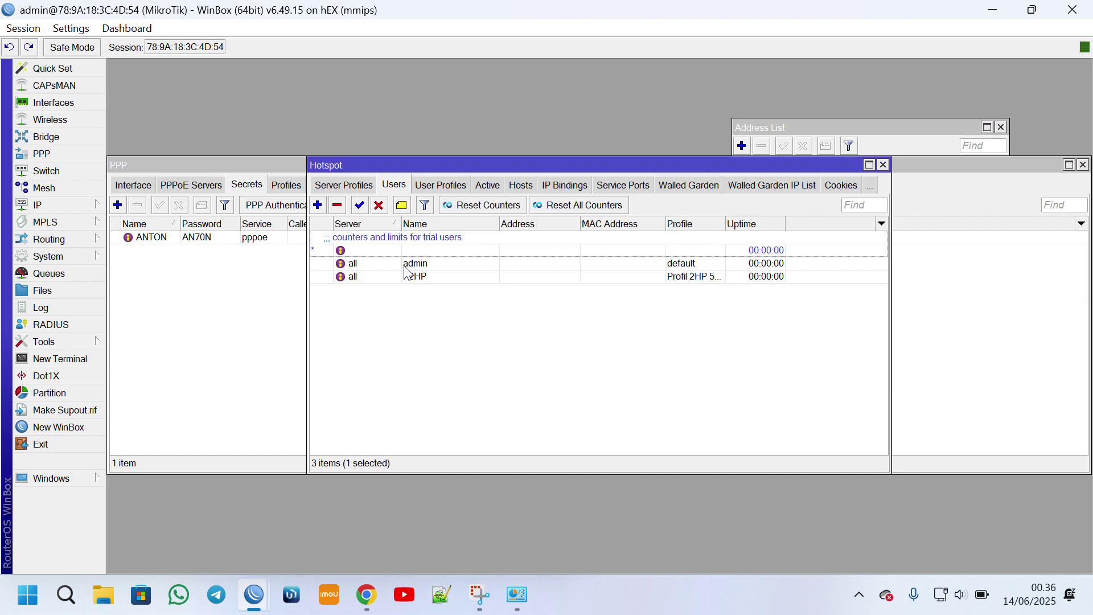
Inspect the admin user's and default profile's settings, then close them.
{"action": "double_click", "coordinate": [406, 268]}
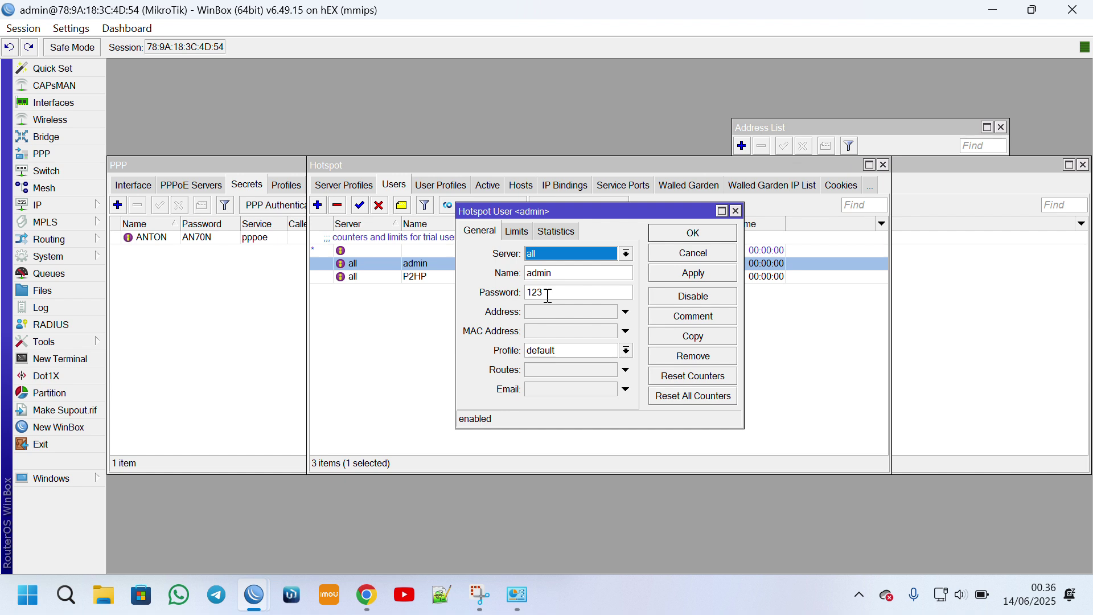
{"action": "left_click", "coordinate": [733, 234]}
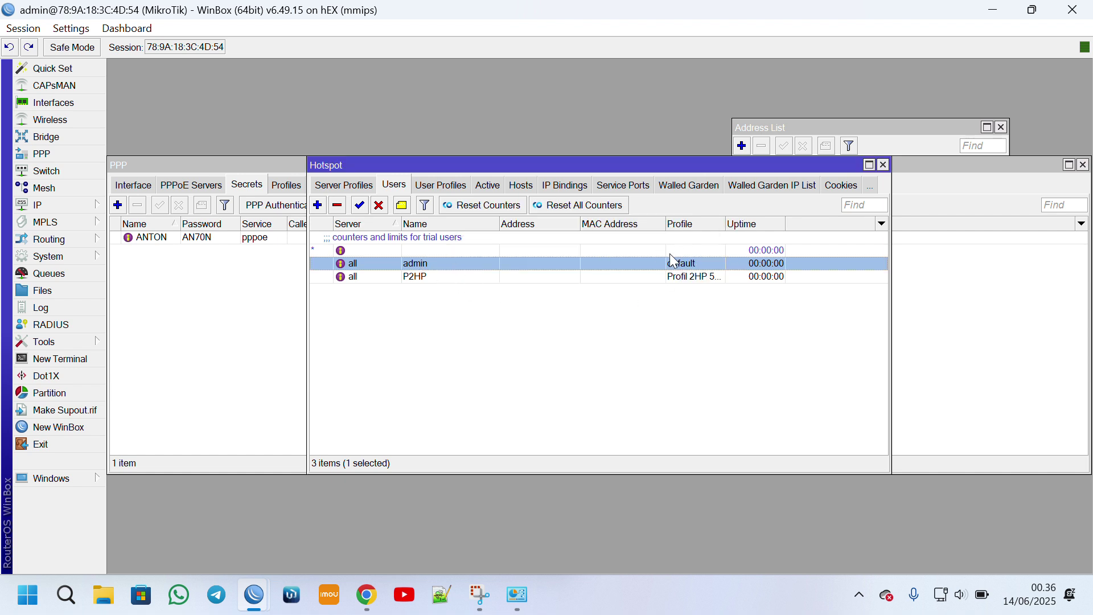
{"action": "double_click", "coordinate": [691, 264]}
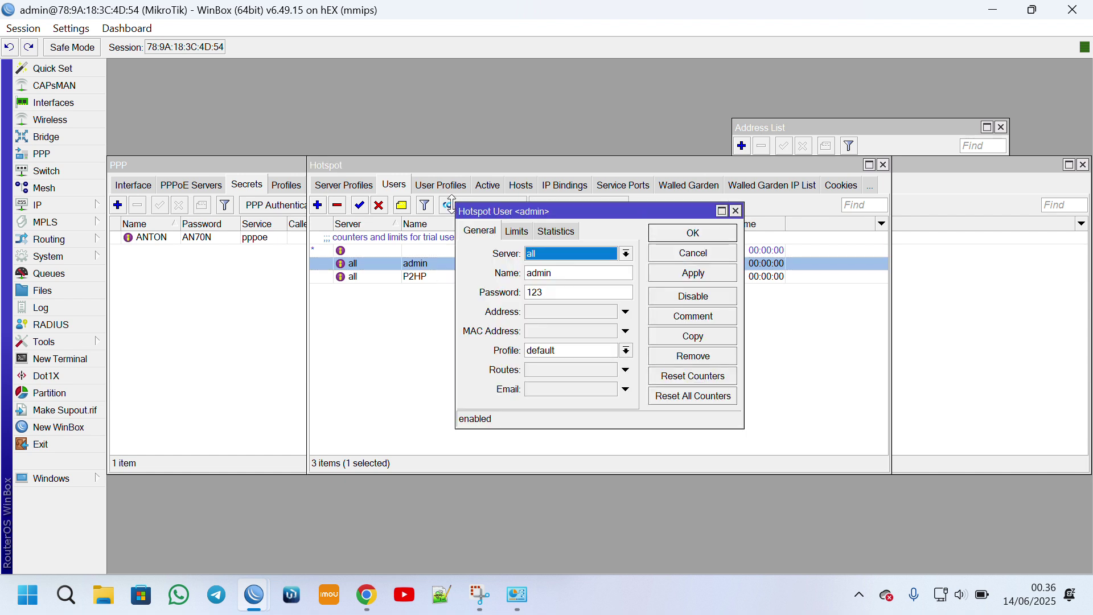
{"action": "left_click", "coordinate": [736, 210]}
{"action": "left_click", "coordinate": [457, 185]}
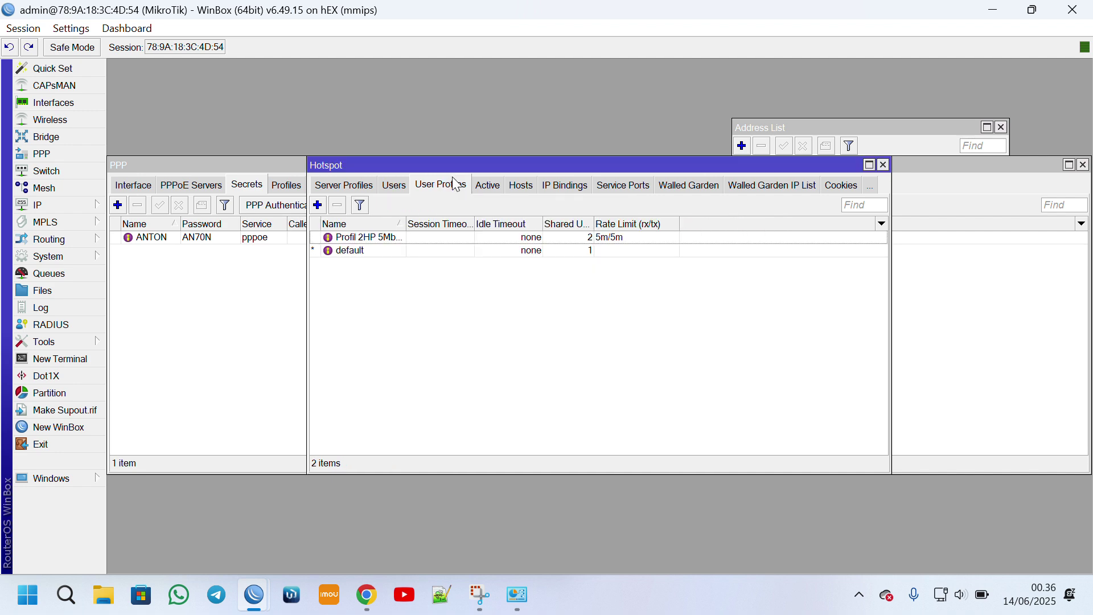
{"action": "double_click", "coordinate": [372, 251]}
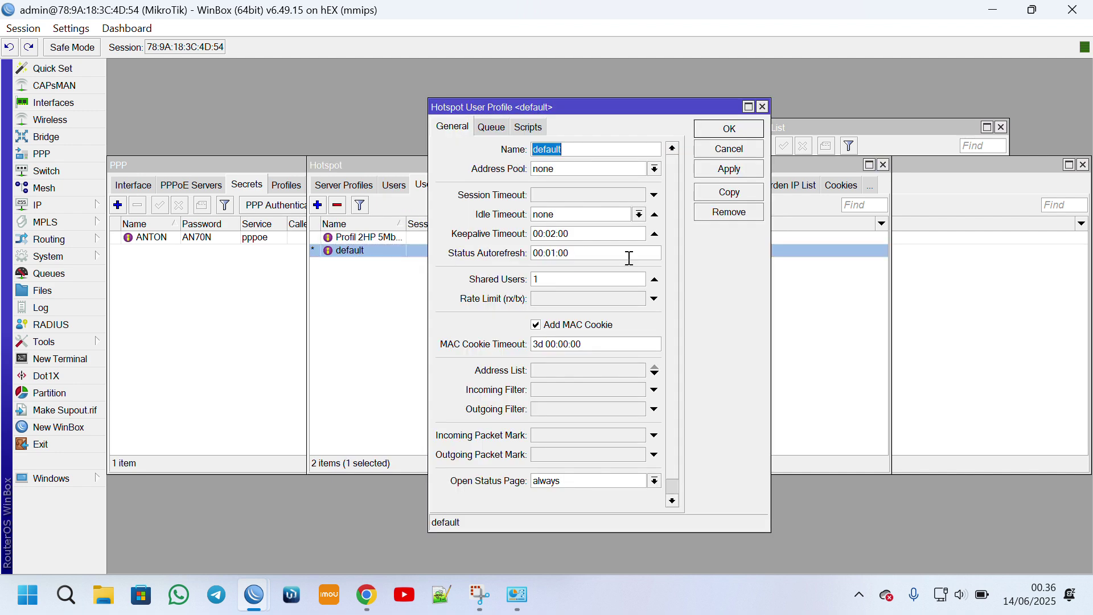
{"action": "left_click", "coordinate": [740, 148]}
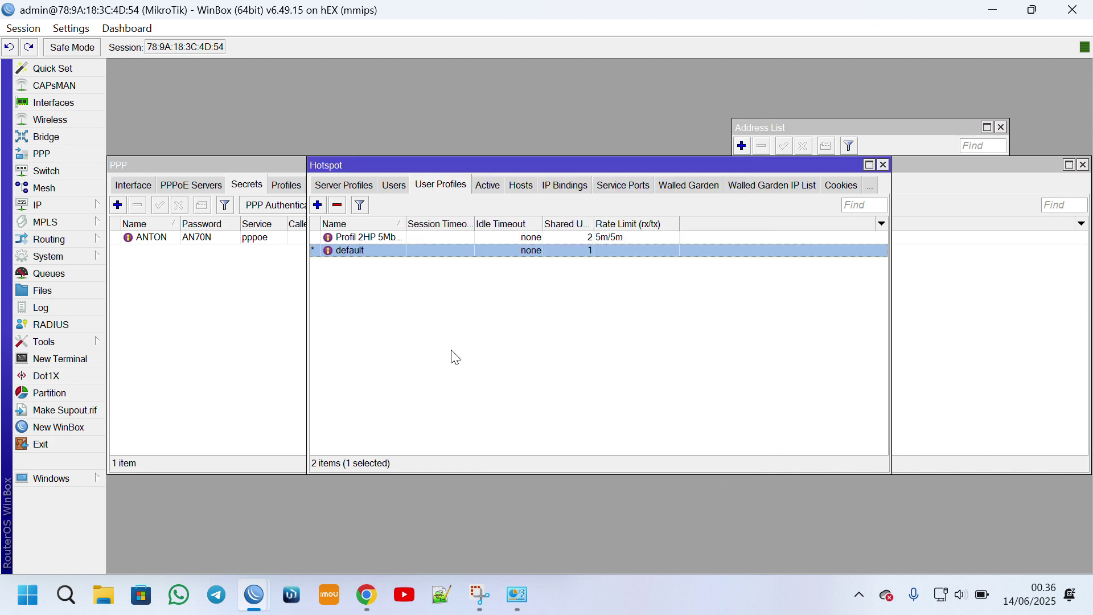
{"action": "left_click", "coordinate": [369, 606]}
{"action": "left_click", "coordinate": [517, 595]}
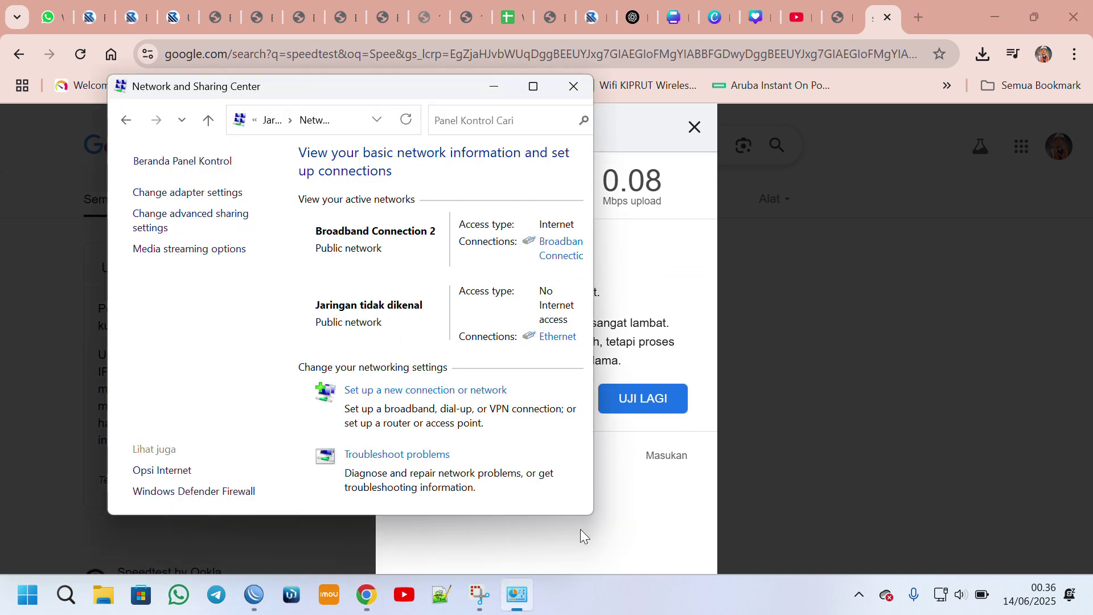
{"action": "left_click", "coordinate": [559, 337]}
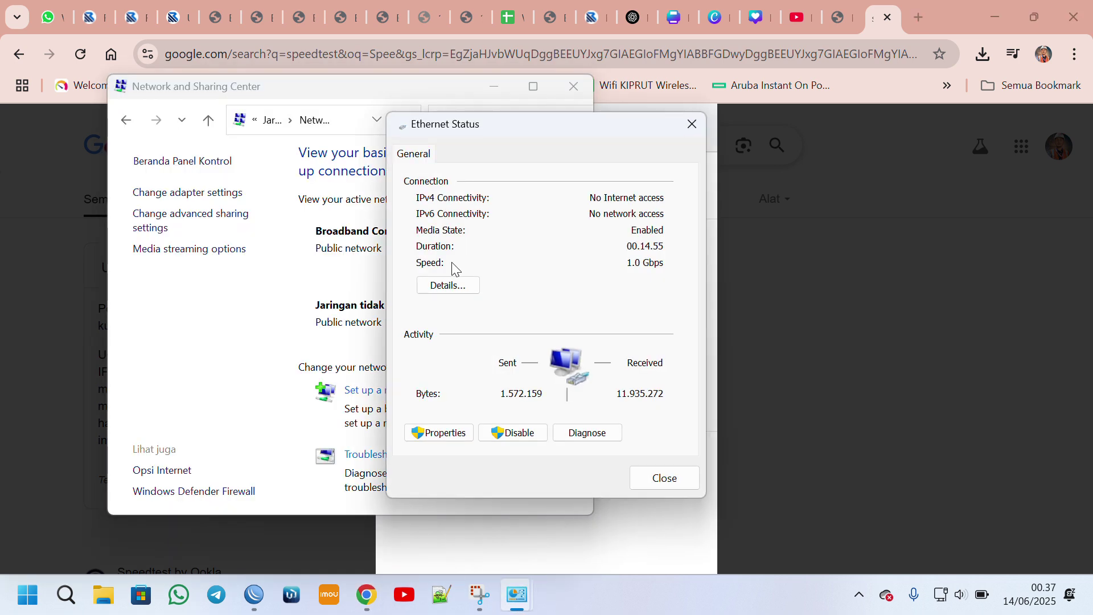
{"action": "left_click", "coordinate": [447, 285]}
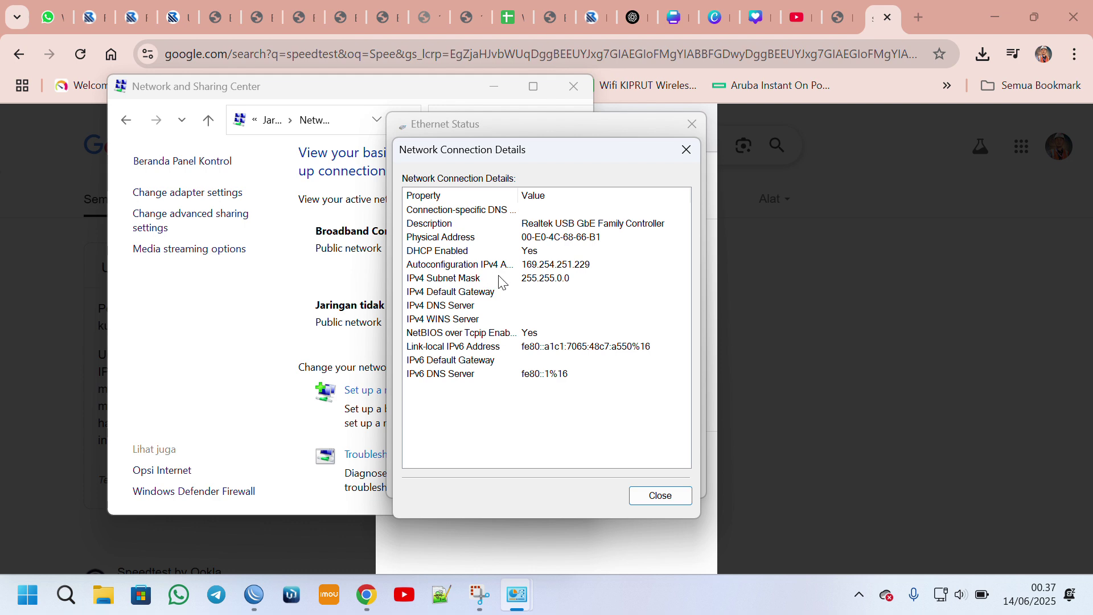
{"action": "left_click", "coordinate": [660, 496]}
{"action": "left_click", "coordinate": [663, 479]}
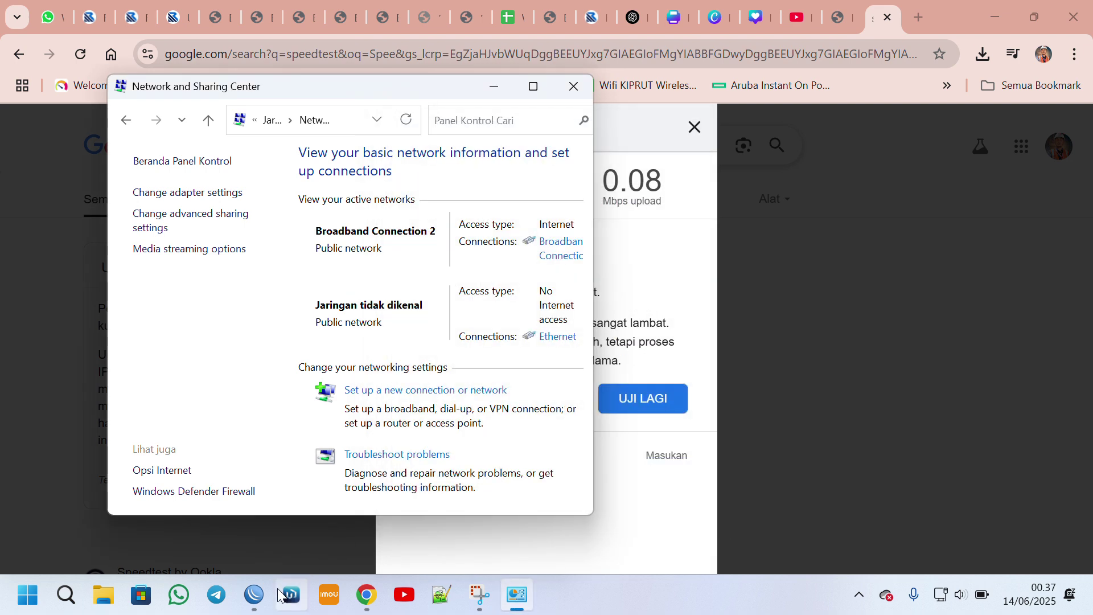
{"action": "mouse_move", "coordinate": [254, 595]}
{"action": "left_click", "coordinate": [271, 524]}
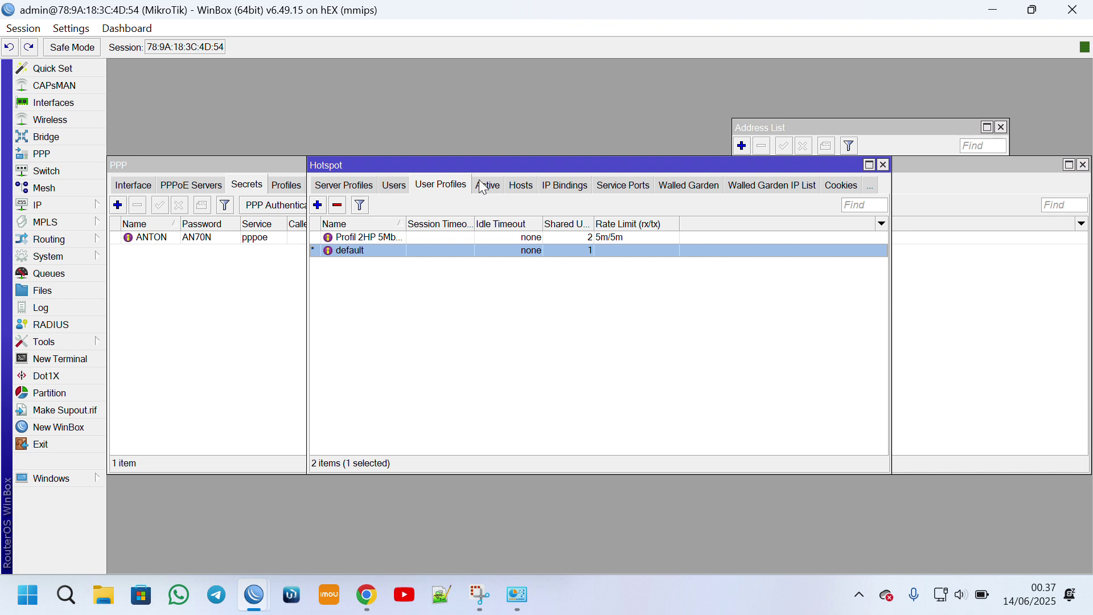
Review the hotspot hosts, then the dhcp1 DHCP server and its leases.
{"action": "left_click", "coordinate": [520, 190]}
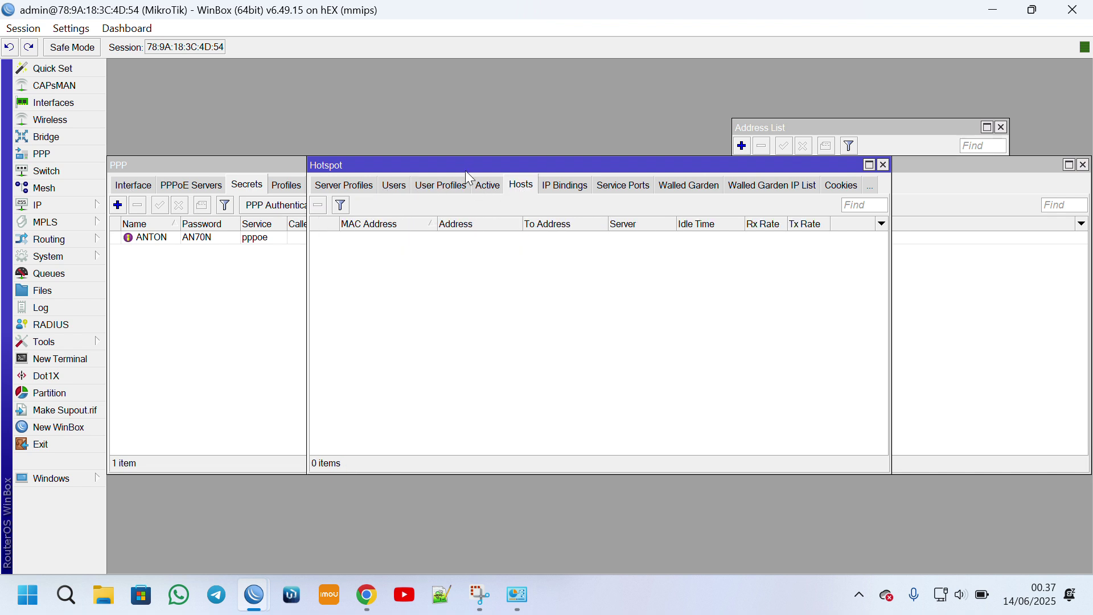
{"action": "left_click_drag", "start_coordinate": [461, 172], "coordinate": [460, 270]}
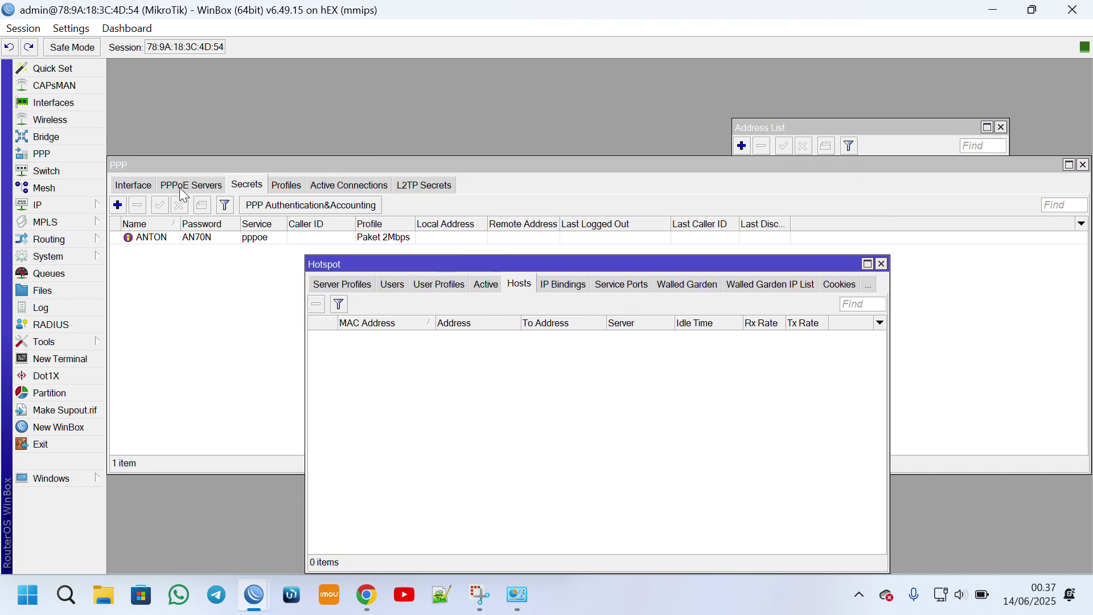
{"action": "left_click", "coordinate": [57, 204]}
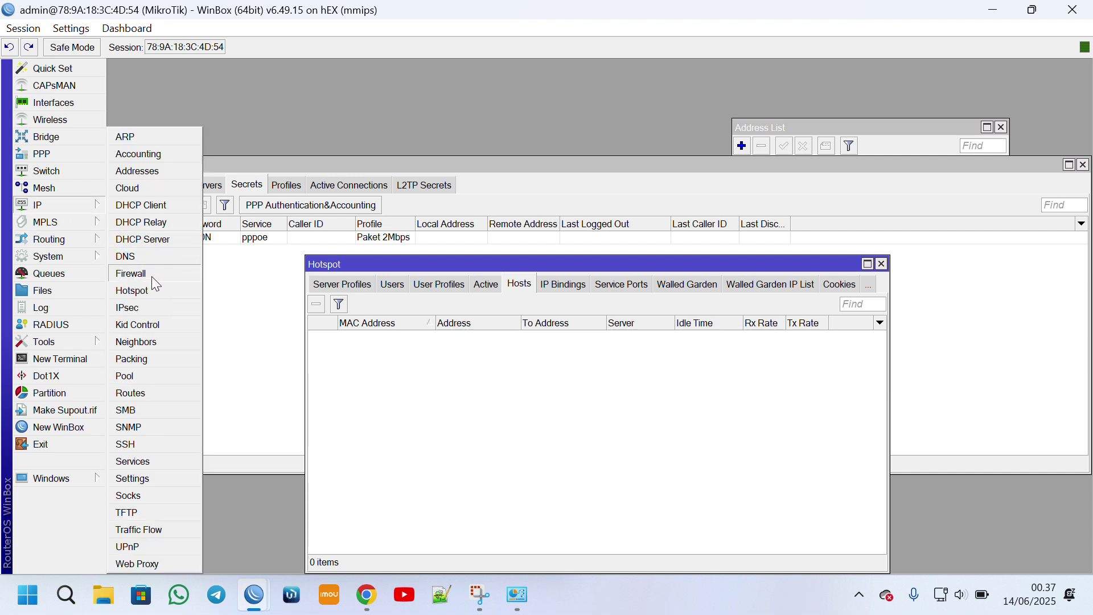
{"action": "left_click", "coordinate": [156, 291]}
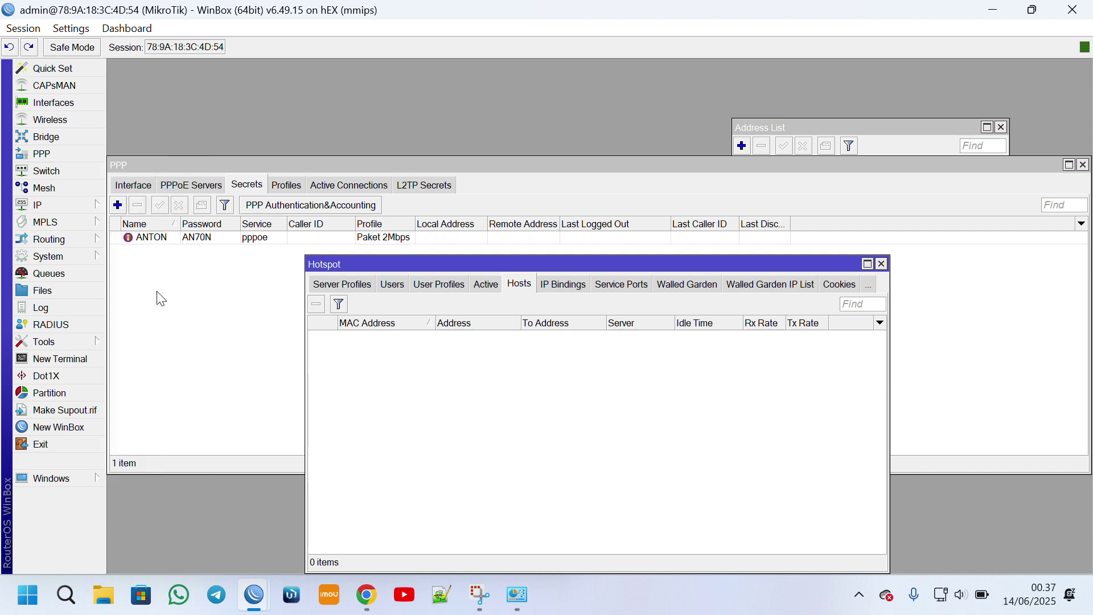
{"action": "left_click", "coordinate": [72, 206]}
{"action": "left_click", "coordinate": [164, 246]}
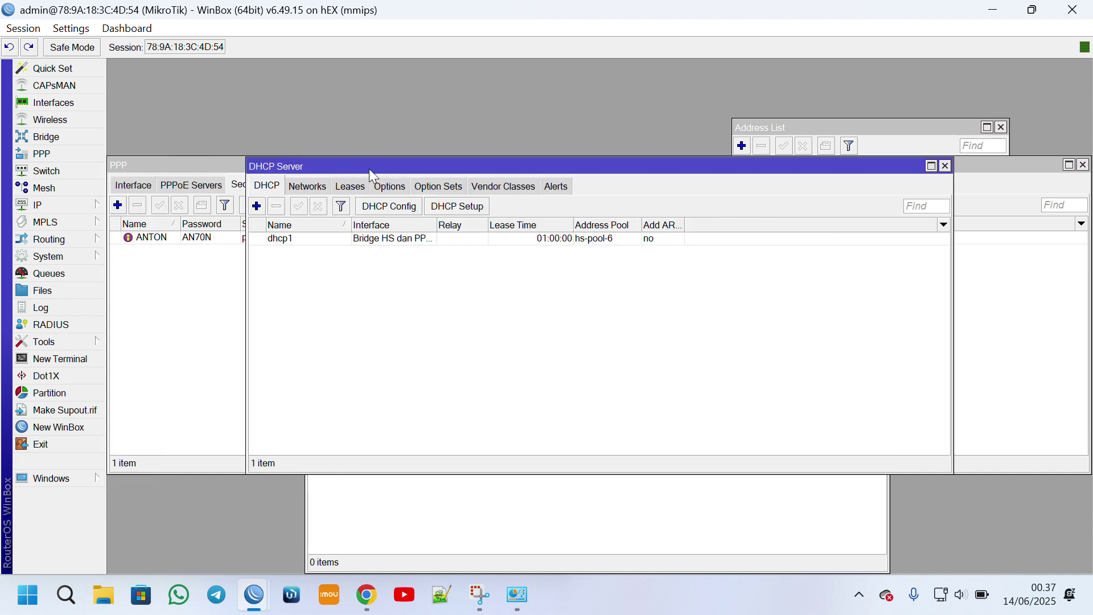
{"action": "left_click_drag", "start_coordinate": [368, 165], "coordinate": [301, 93]}
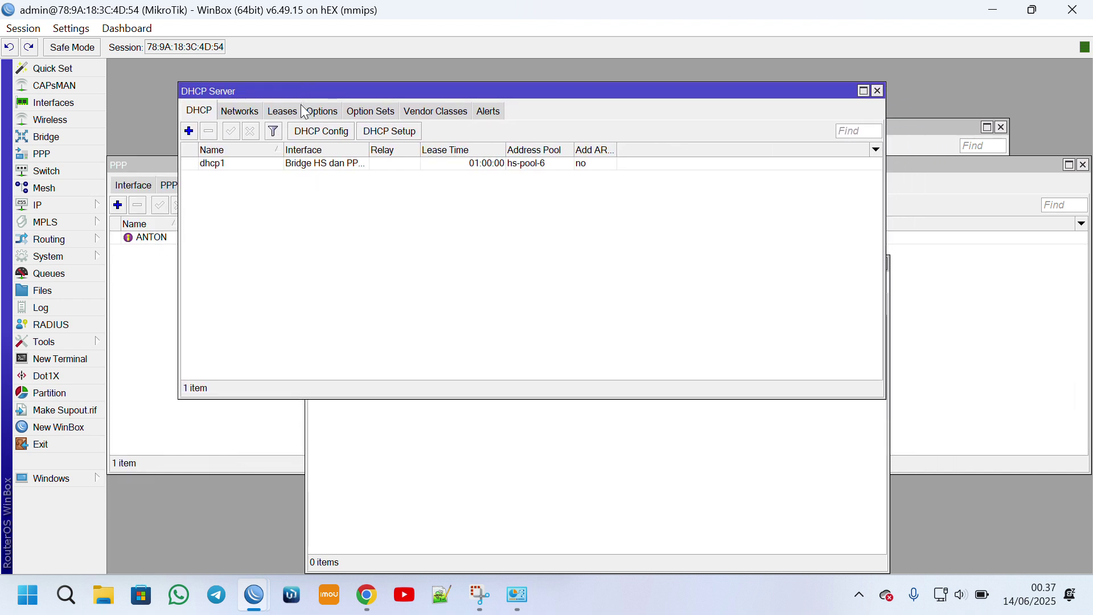
{"action": "left_click", "coordinate": [285, 112]}
{"action": "left_click", "coordinate": [201, 111]}
{"action": "left_click", "coordinate": [243, 163]}
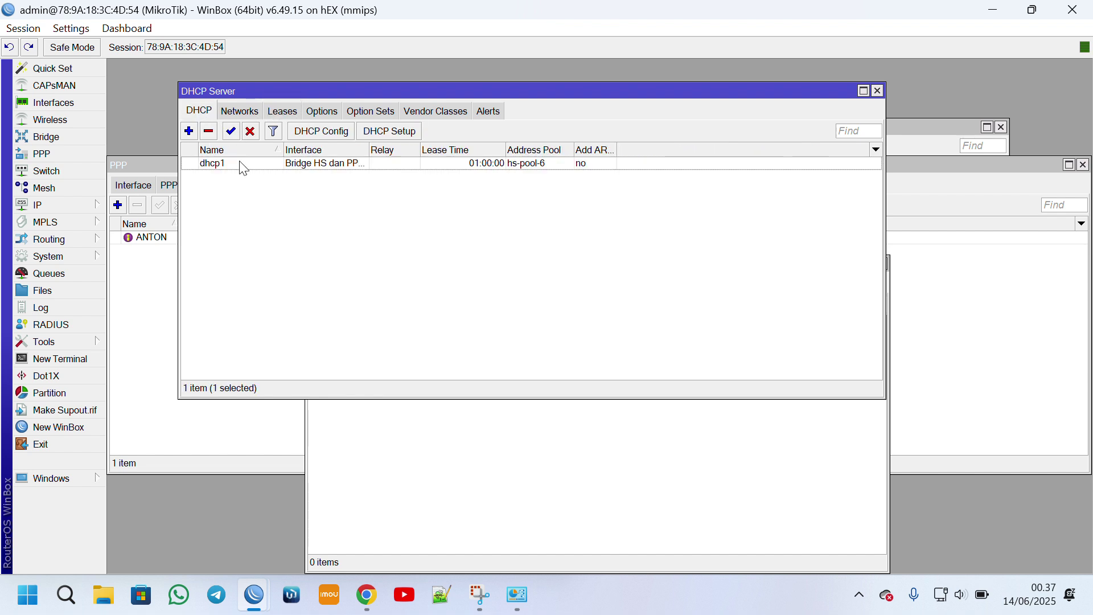
Check the PPPoE user's secret and its active connection at 110.120.10.254.
{"action": "left_click", "coordinate": [149, 168]}
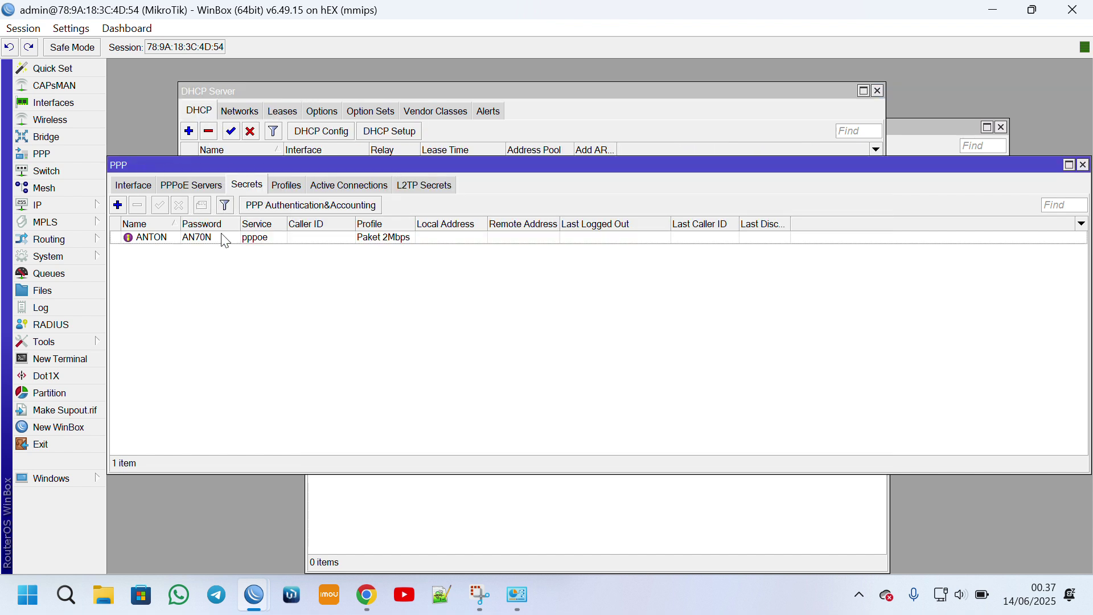
{"action": "left_click", "coordinate": [195, 238]}
{"action": "left_click", "coordinate": [350, 186]}
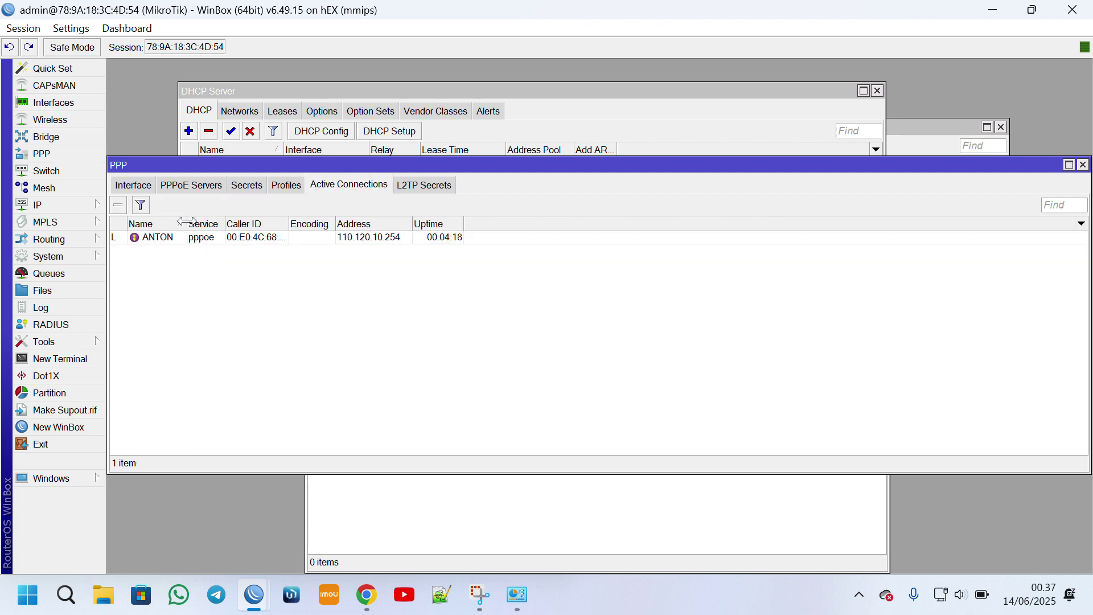
{"action": "left_click_drag", "start_coordinate": [187, 222], "coordinate": [252, 223]}
{"action": "left_click", "coordinate": [446, 243]}
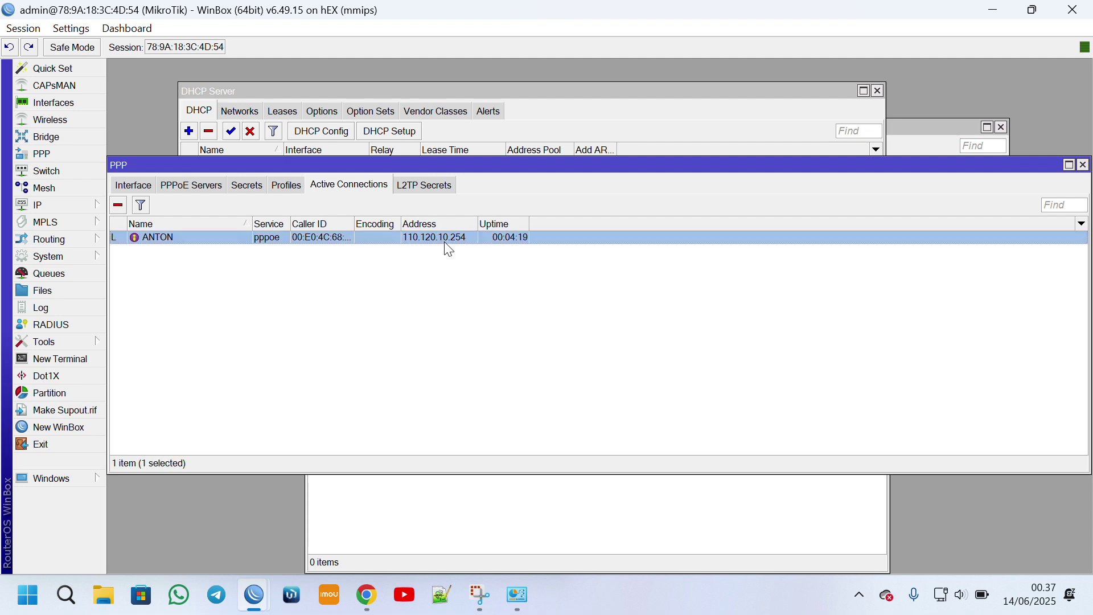
{"action": "left_click", "coordinate": [522, 598]}
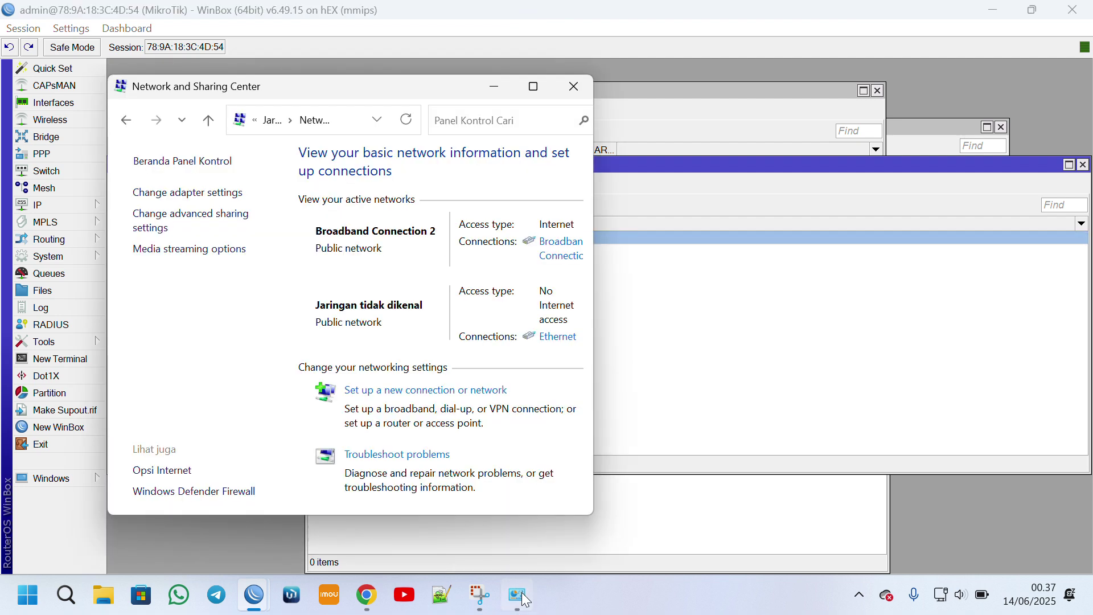
Check the Broadband Connection's IP details.
{"action": "left_click", "coordinate": [559, 249]}
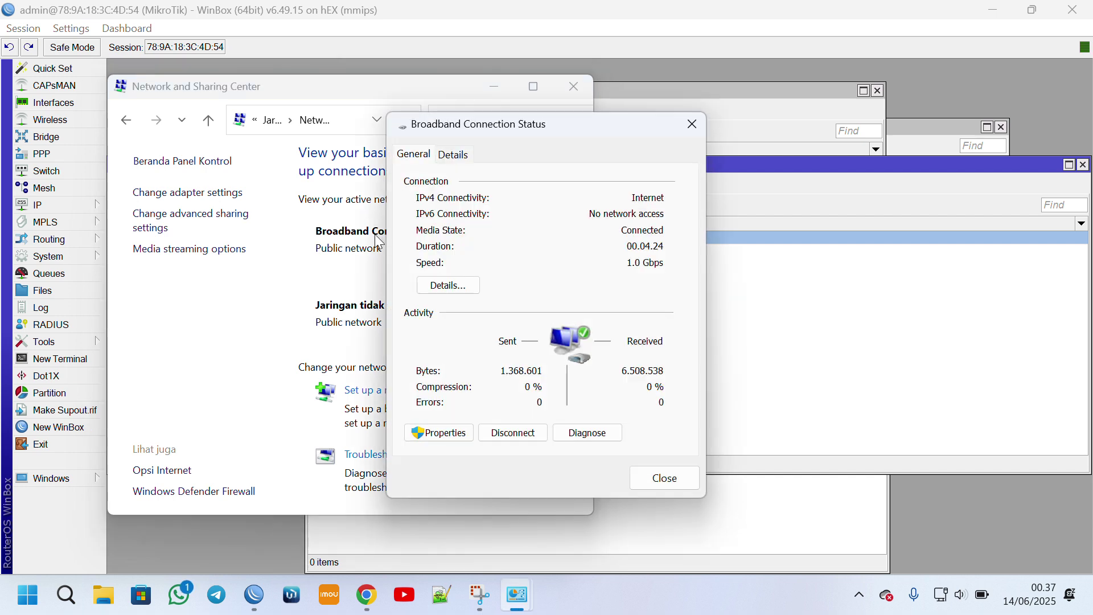
{"action": "left_click", "coordinate": [450, 286]}
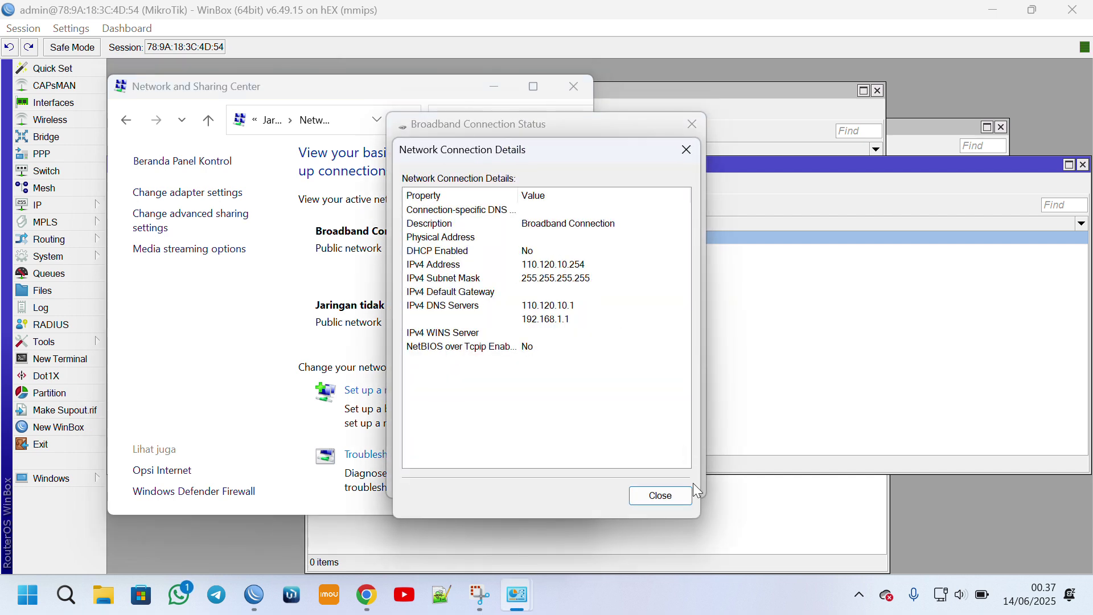
{"action": "left_click", "coordinate": [678, 496]}
{"action": "left_click", "coordinate": [642, 478]}
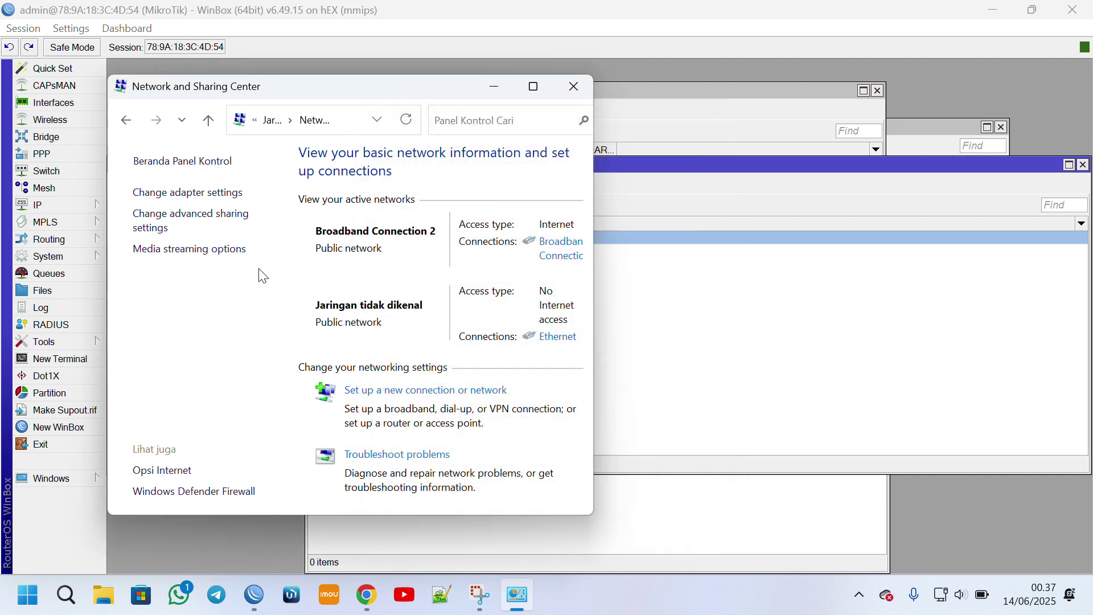
Disable and re-enable the Ethernet adapter.
{"action": "left_click", "coordinate": [171, 195]}
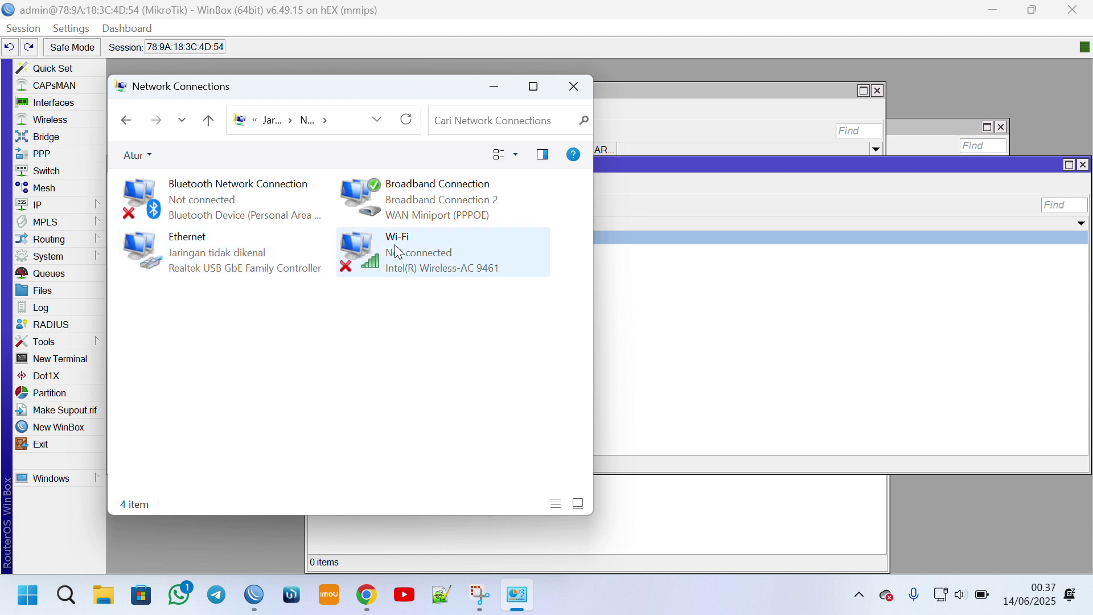
{"action": "right_click", "coordinate": [161, 248]}
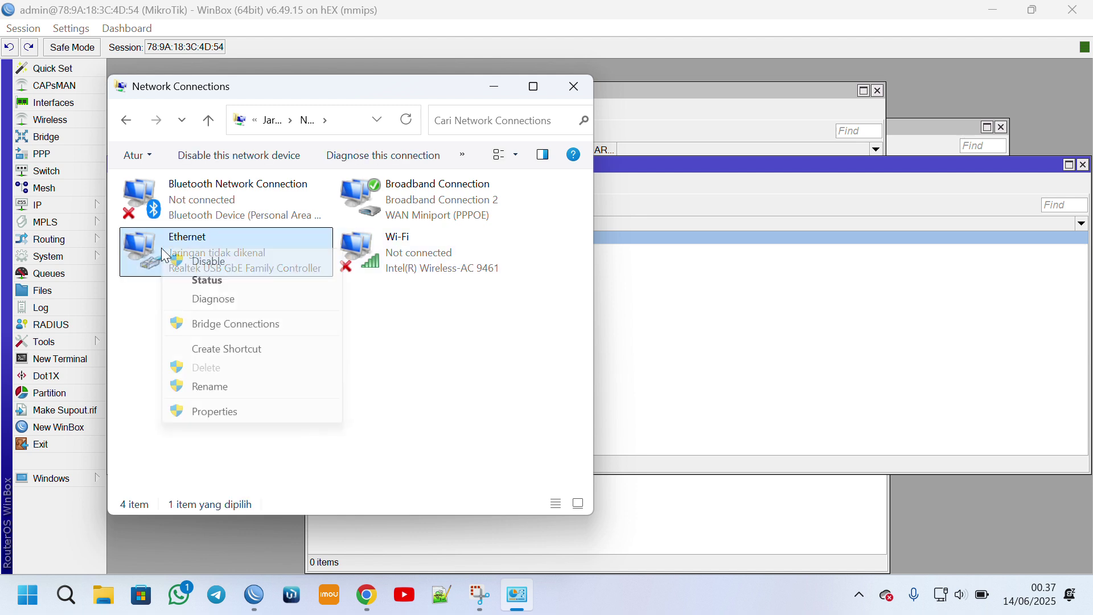
{"action": "left_click", "coordinate": [192, 263]}
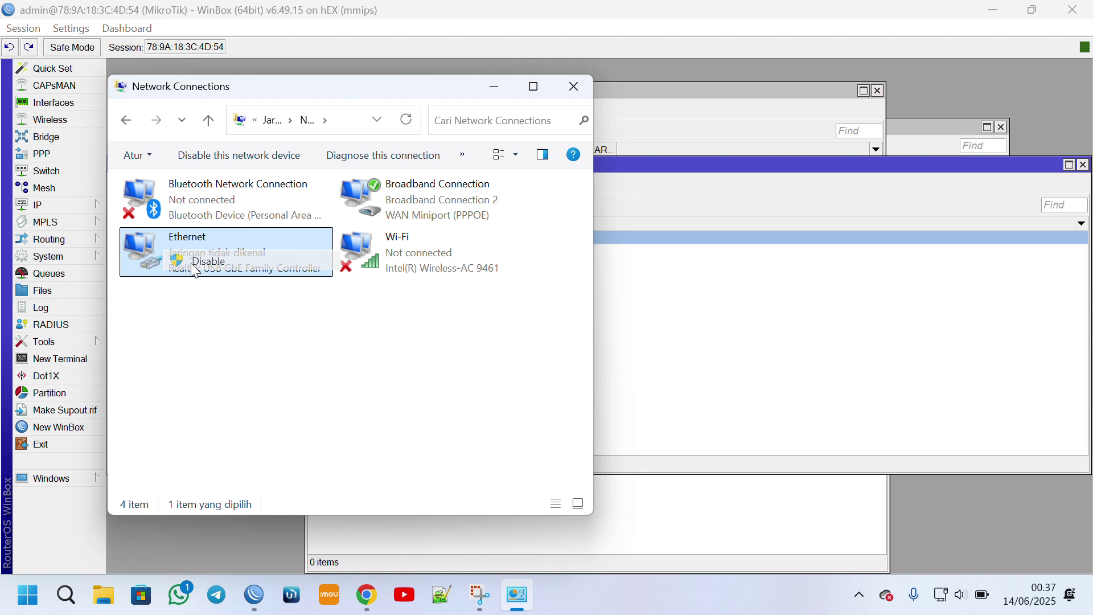
{"action": "right_click", "coordinate": [152, 243]}
{"action": "left_click", "coordinate": [194, 260]}
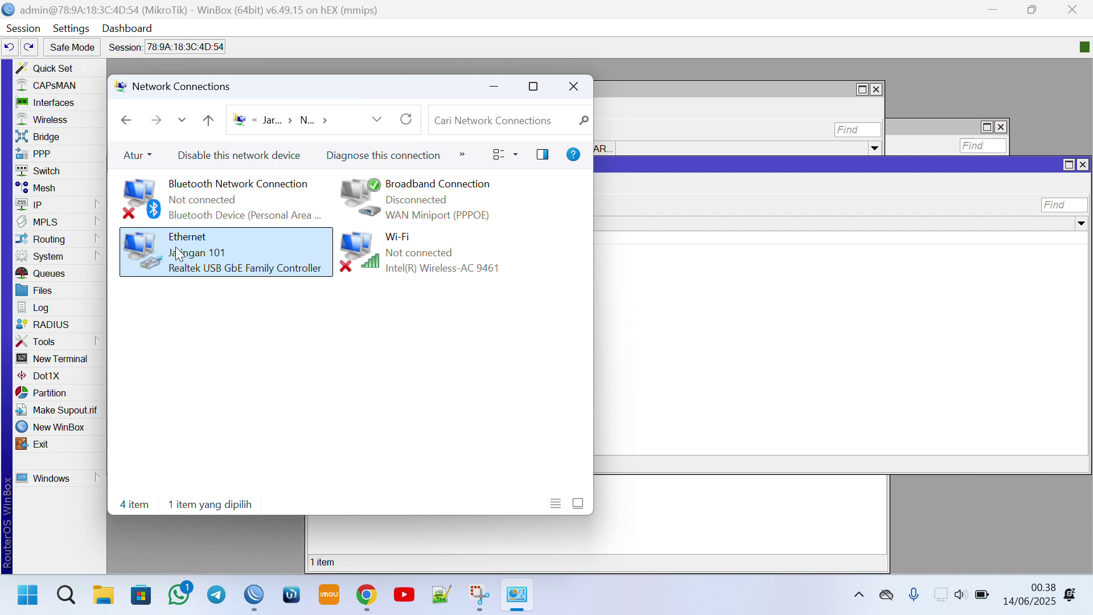
Confirm Ethernet now has 10.10.11.254 from gateway 10.10.11.1.
{"action": "right_click", "coordinate": [179, 254]}
{"action": "left_click", "coordinate": [222, 278]}
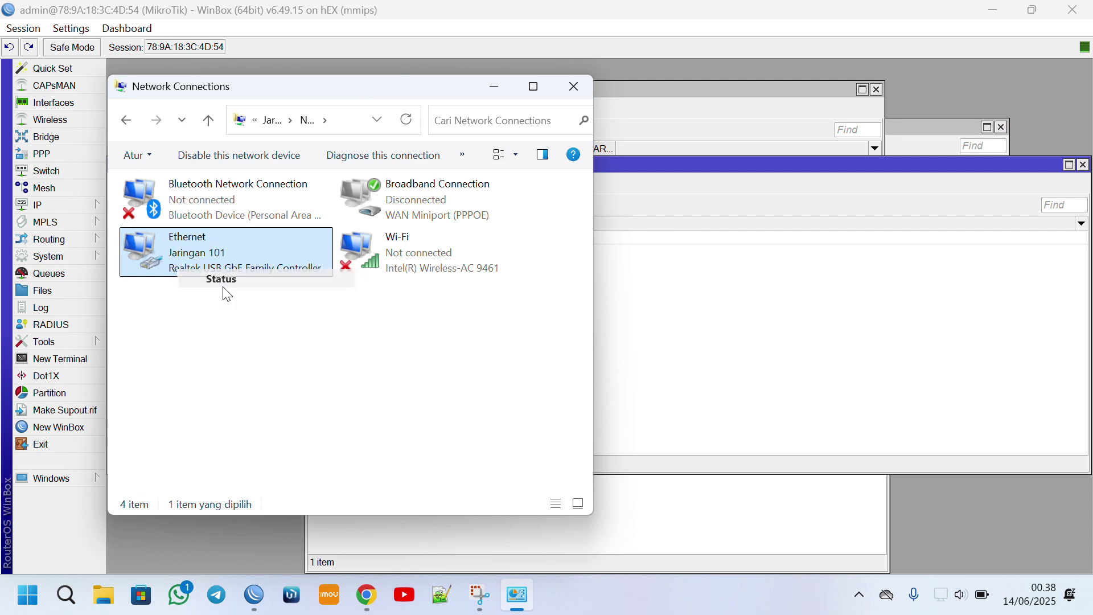
{"action": "left_click", "coordinate": [451, 285]}
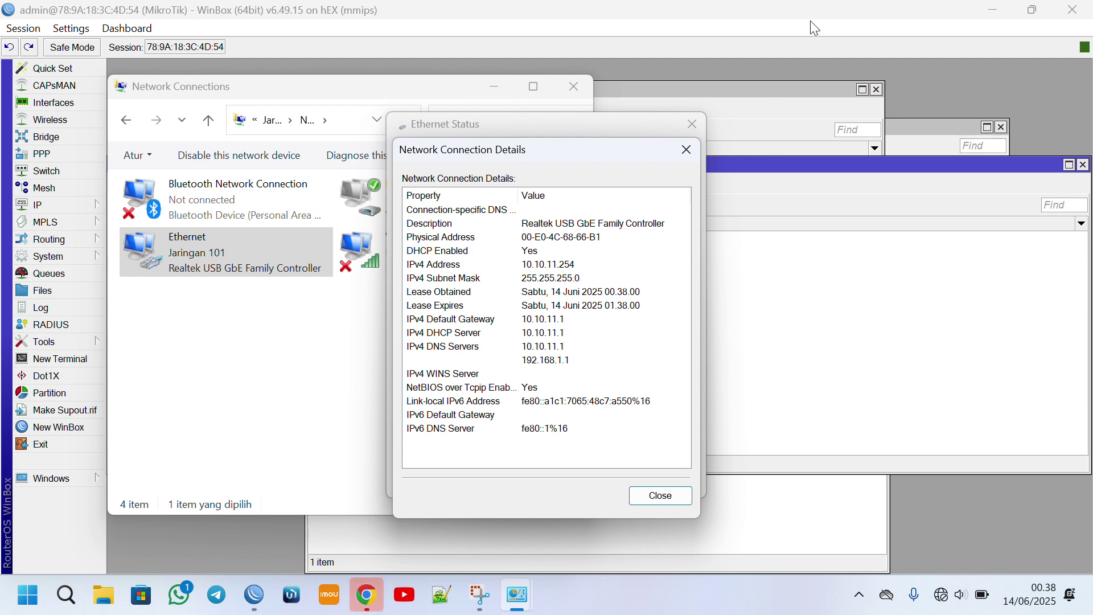
{"action": "left_click", "coordinate": [994, 9]}
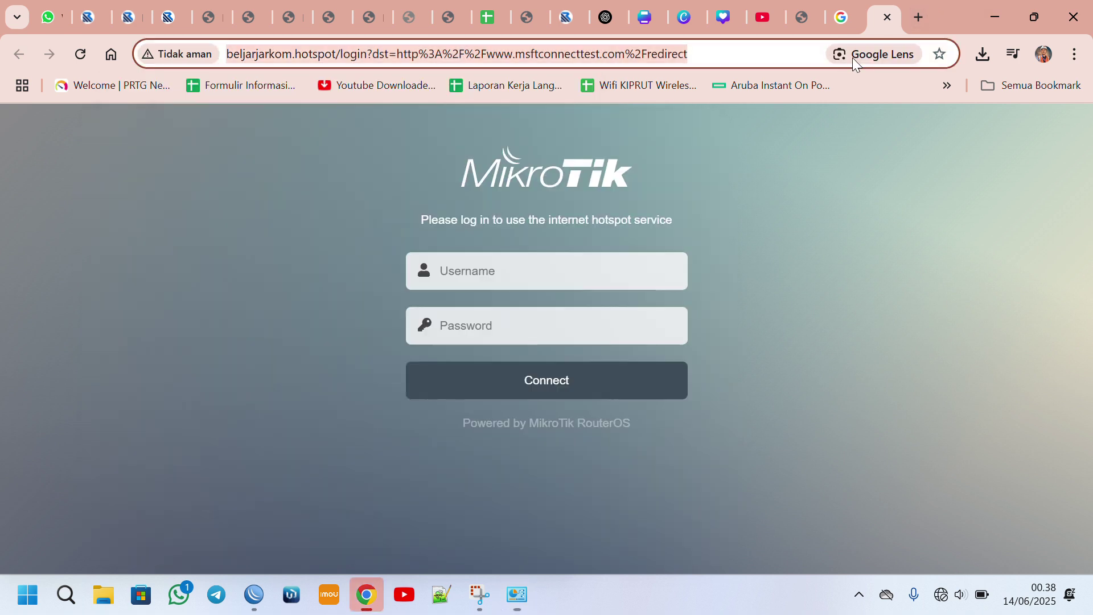
Log in on the MikroTik hotspot page with the hotspot username and password.
{"action": "left_click", "coordinate": [852, 57]}
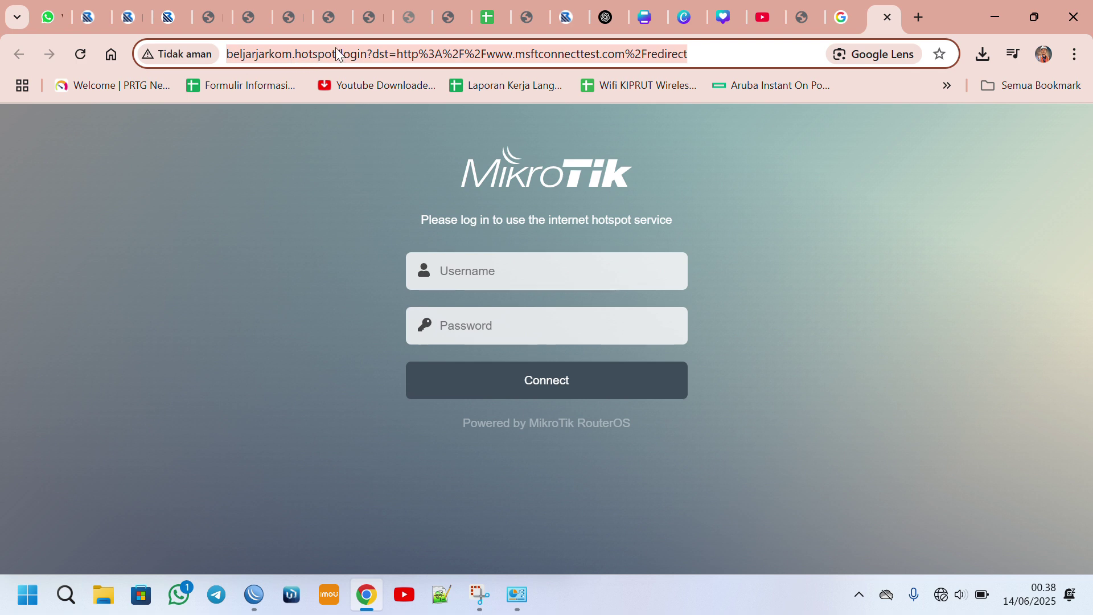
{"action": "left_click", "coordinate": [488, 268]}
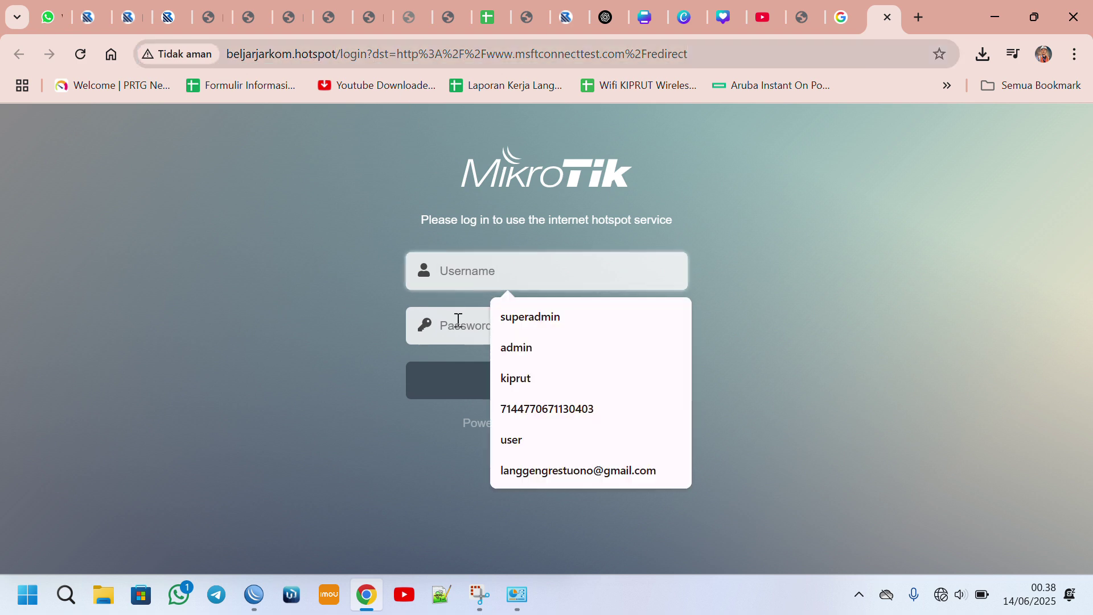
{"action": "left_click", "coordinate": [459, 267]}
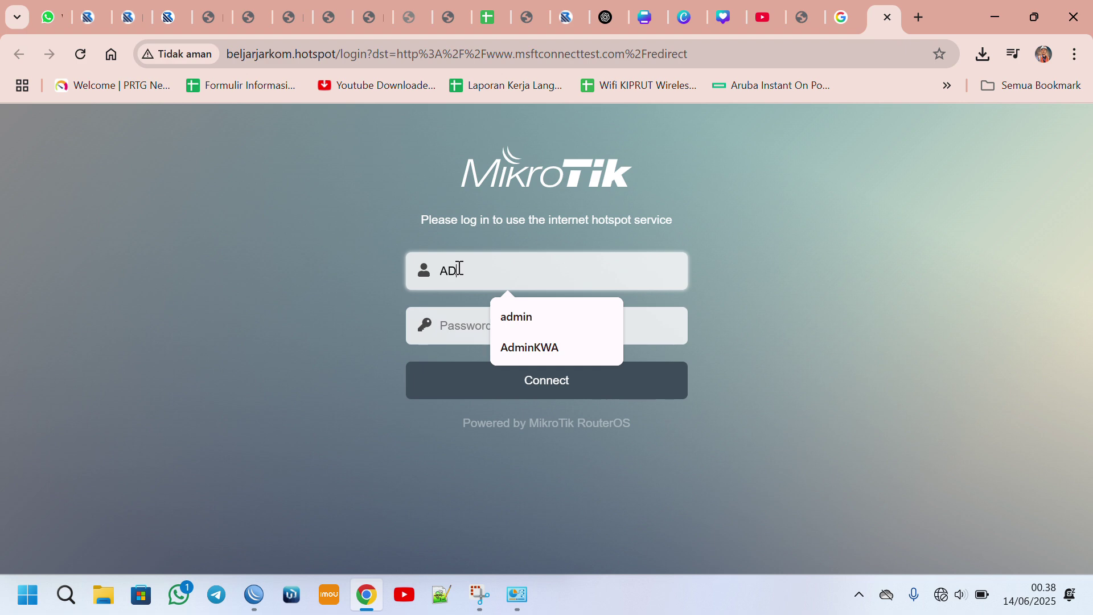
{"action": "type", "text": "admin"}
{"action": "key", "text": "Tab"}
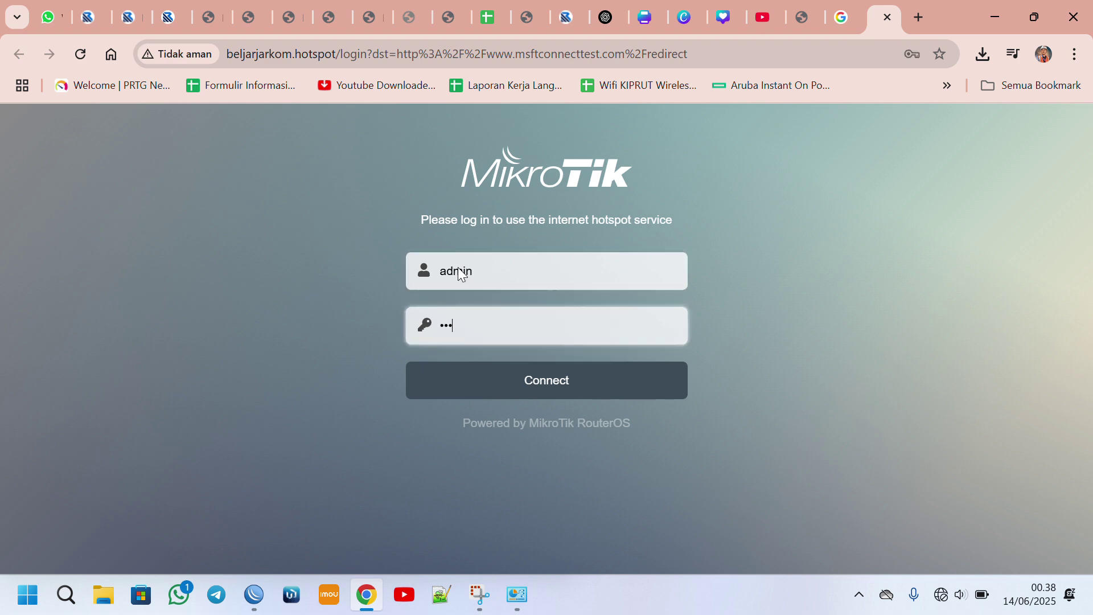
{"action": "key", "text": "Return"}
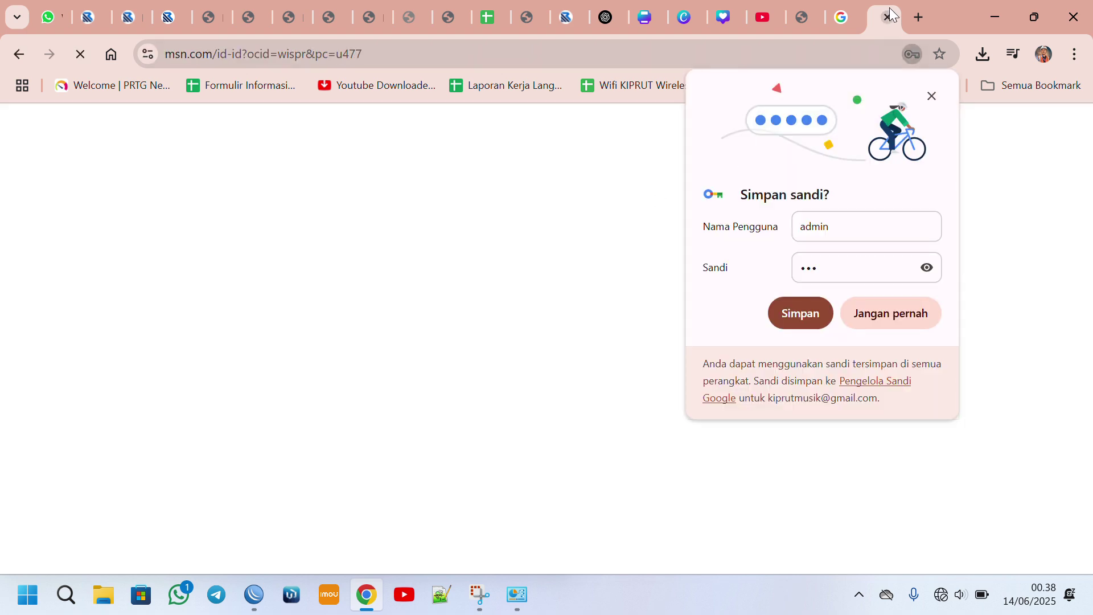
Close the redirect tab and old results, then start a new Google speed test.
{"action": "left_click", "coordinate": [889, 16]}
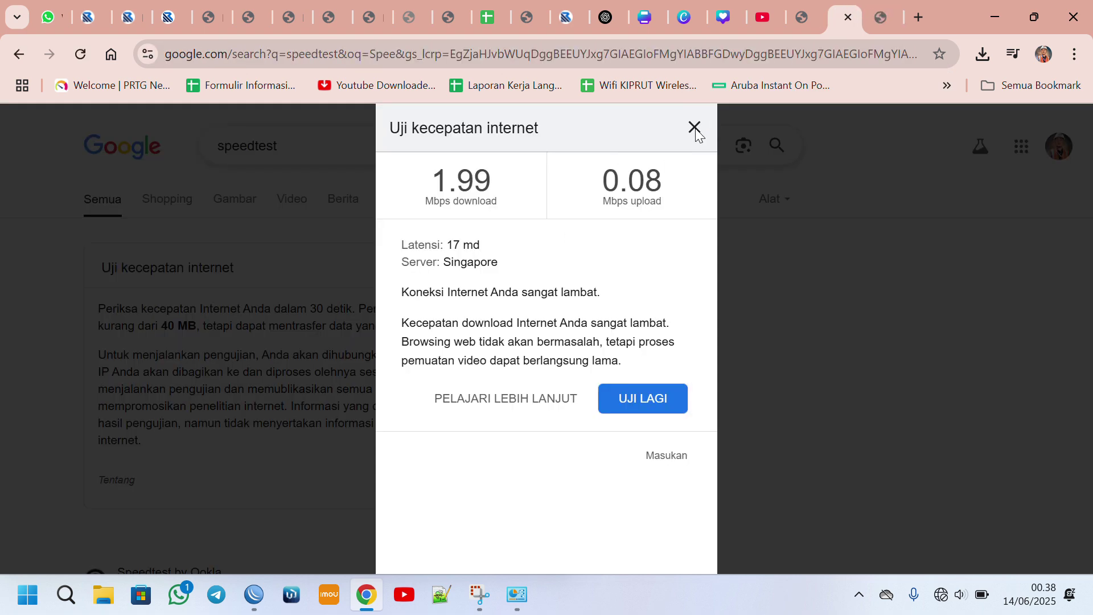
{"action": "left_click", "coordinate": [695, 129]}
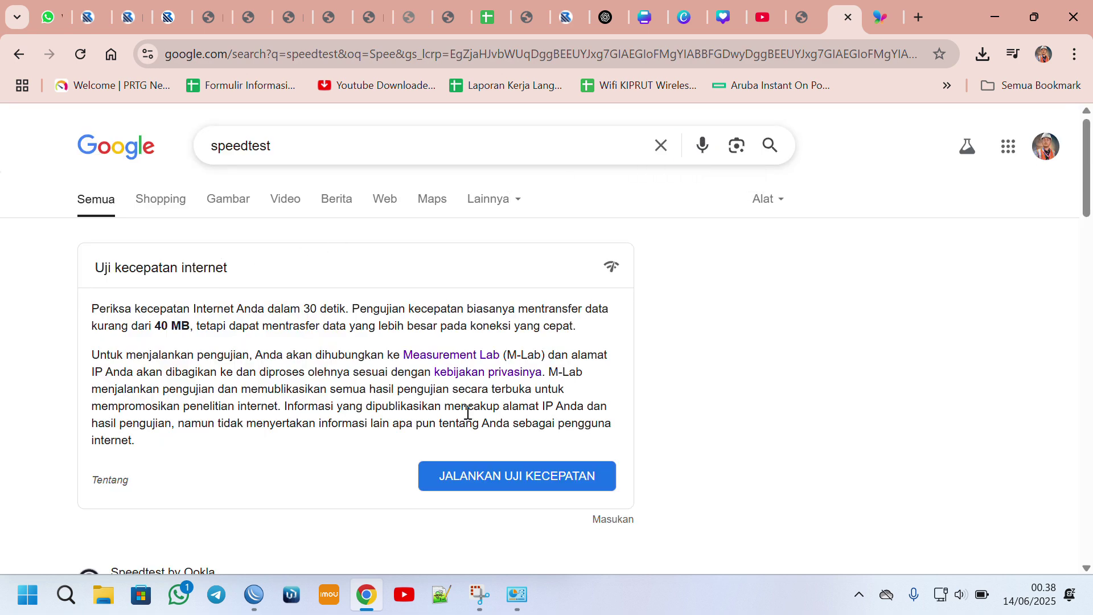
{"action": "left_click", "coordinate": [500, 479]}
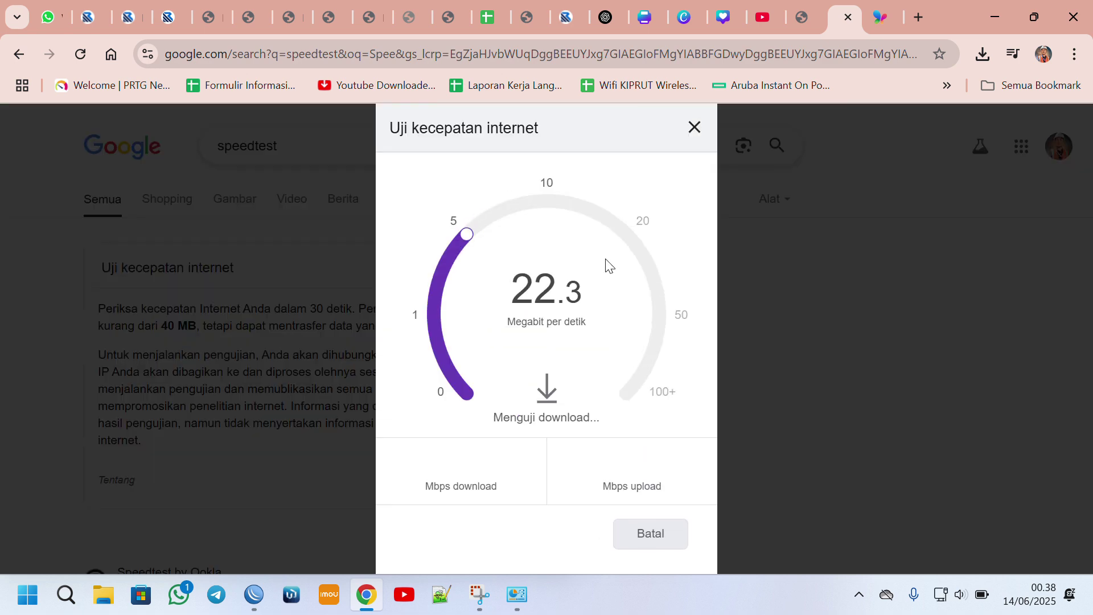
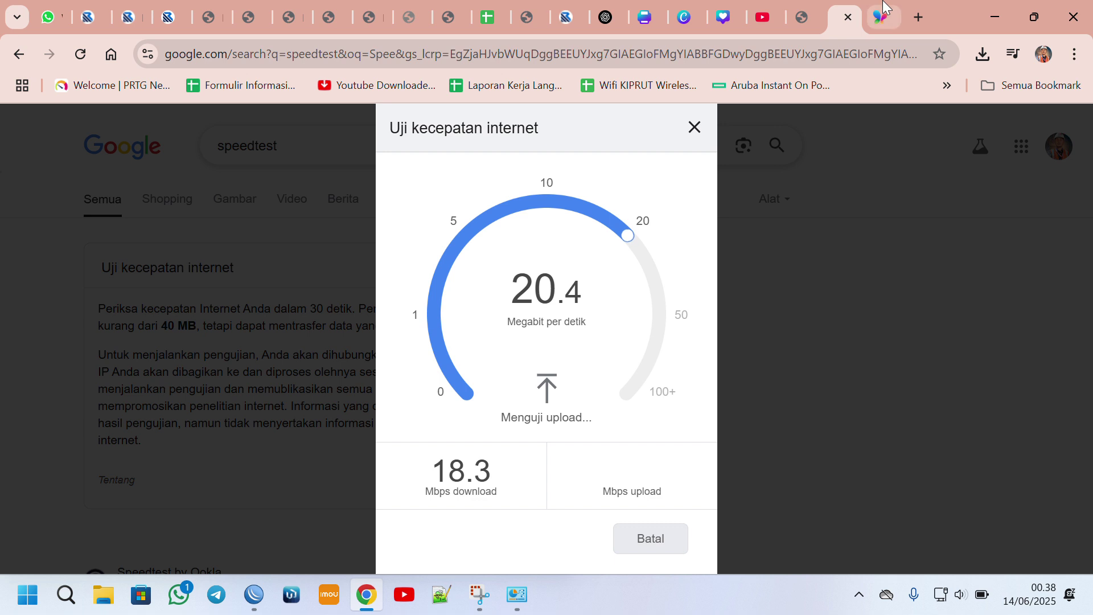
Let the speed test finish and highlight the 18.3 Mbps download and 20.2 Mbps upload results.
{"action": "mouse_move", "coordinate": [886, 5]}
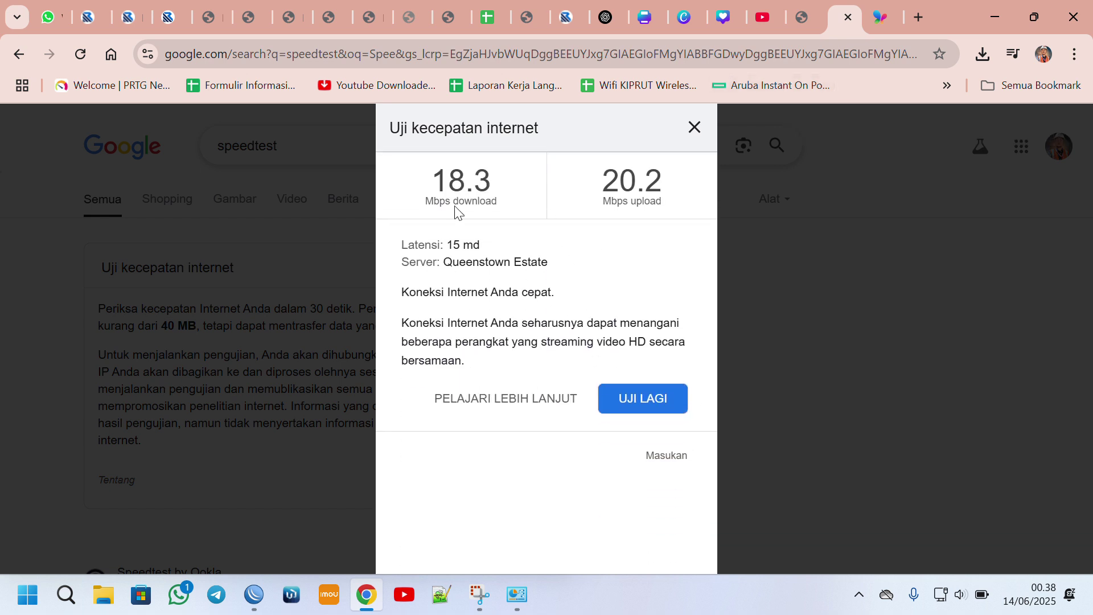
{"action": "left_click_drag", "start_coordinate": [433, 181], "coordinate": [492, 182]}
{"action": "double_click", "coordinate": [632, 181]}
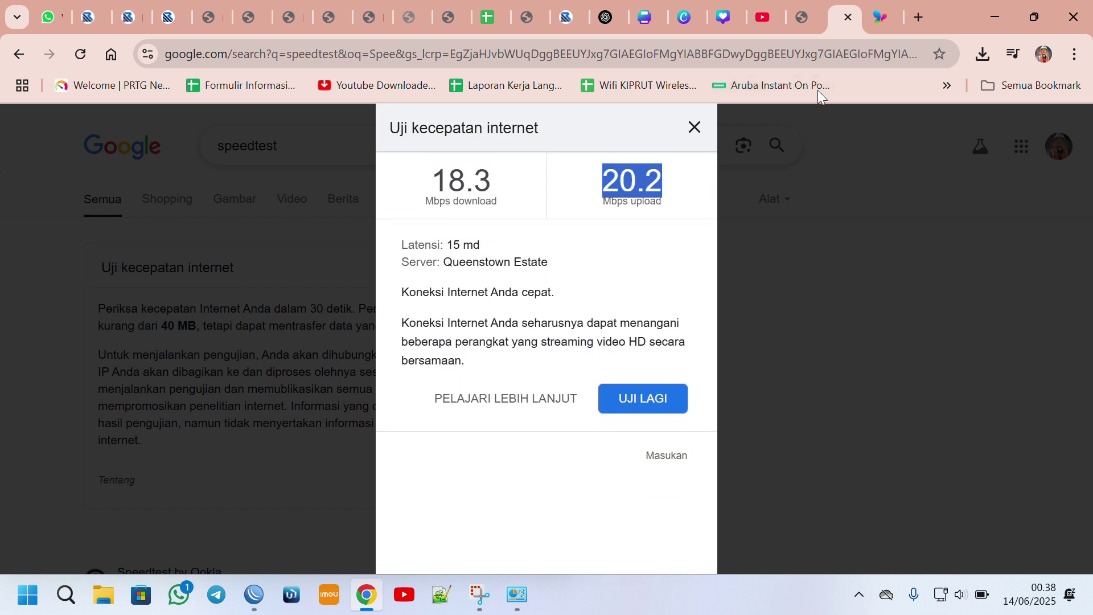
{"action": "left_click", "coordinate": [891, 7]}
Load the hotspot status page at beljarjarkom.hotspot/ in the MSN tab.
{"action": "left_click", "coordinate": [744, 61]}
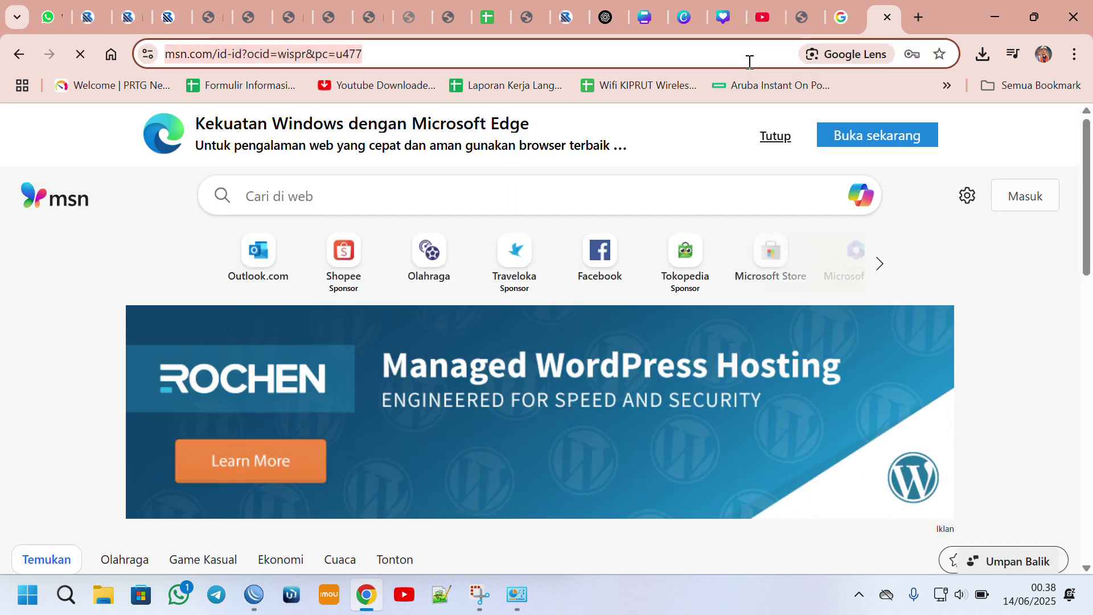
{"action": "type", "text": "be"}
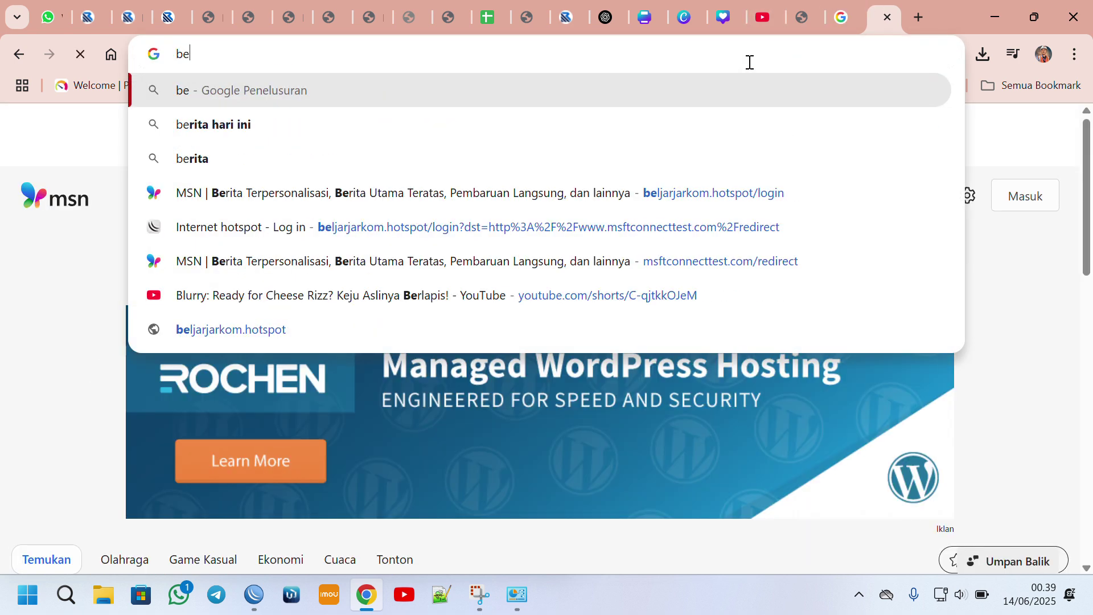
{"action": "left_click", "coordinate": [638, 234]}
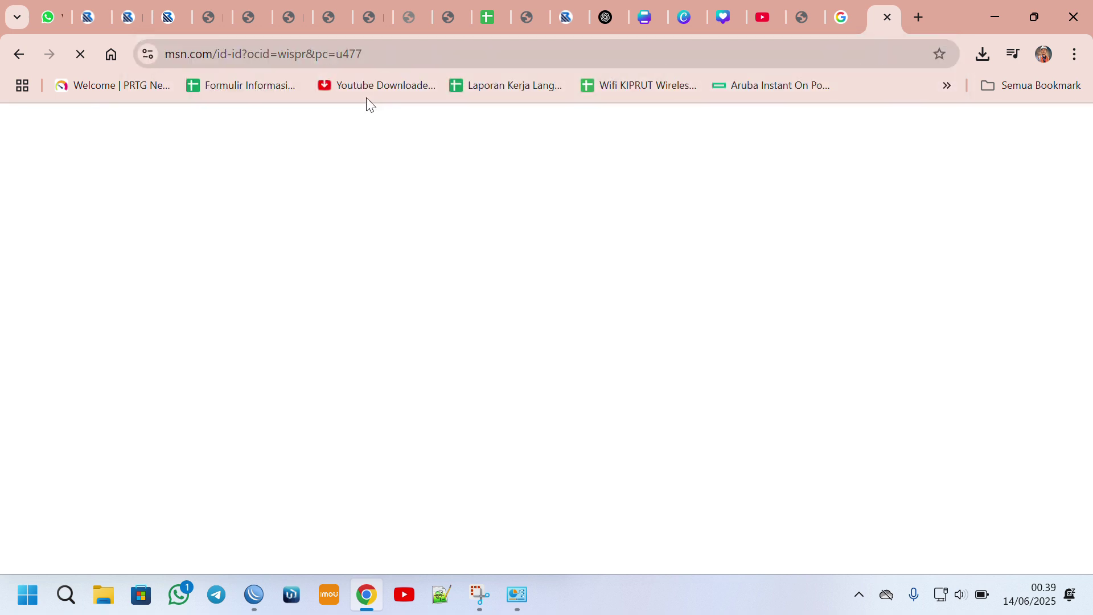
{"action": "left_click", "coordinate": [340, 57]}
{"action": "type", "text": "b"}
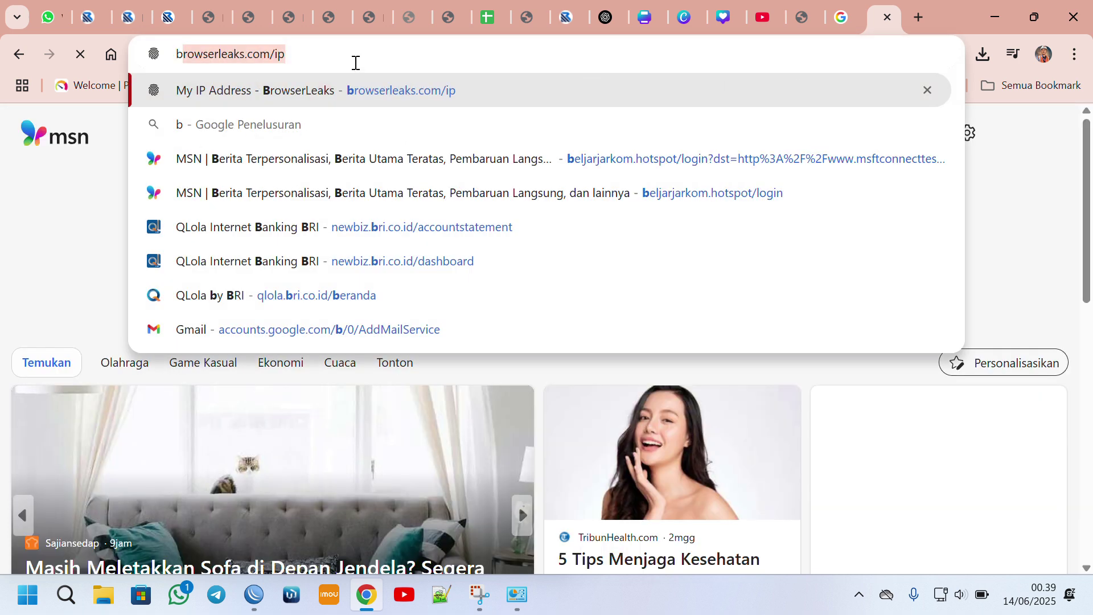
{"action": "type", "text": "e"}
{"action": "left_click", "coordinate": [307, 55]}
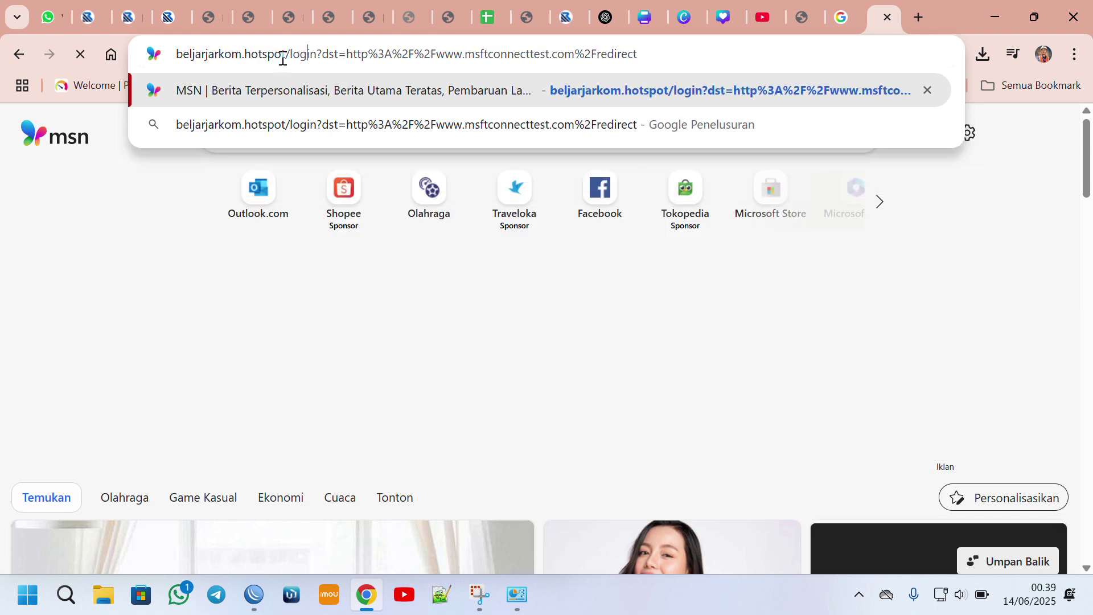
{"action": "left_click_drag", "start_coordinate": [286, 54], "coordinate": [1070, 53]}
{"action": "key", "text": "BackSpace"}
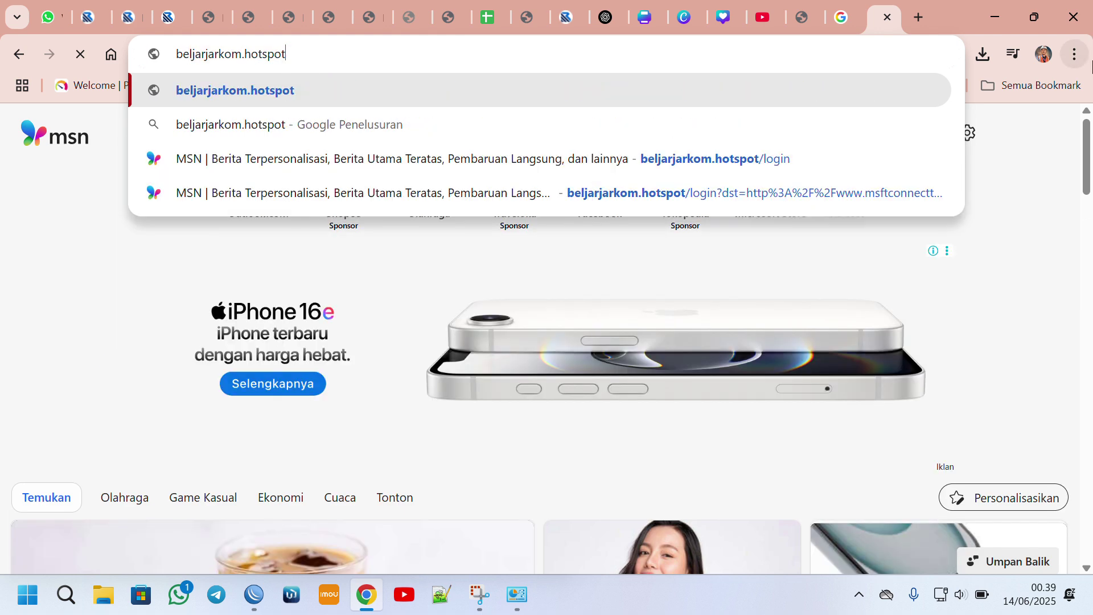
{"action": "type", "text": "/"}
{"action": "key", "text": "Return"}
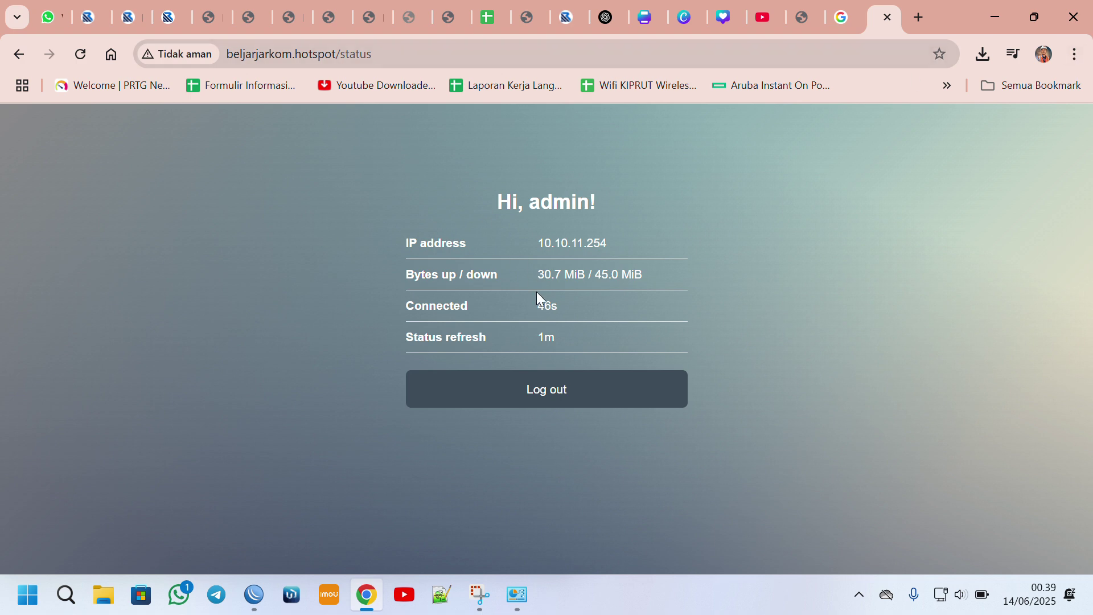
Log out and back in twice, then highlight IP 10.10.11.254 and the traffic and time figures.
{"action": "left_click", "coordinate": [571, 398]}
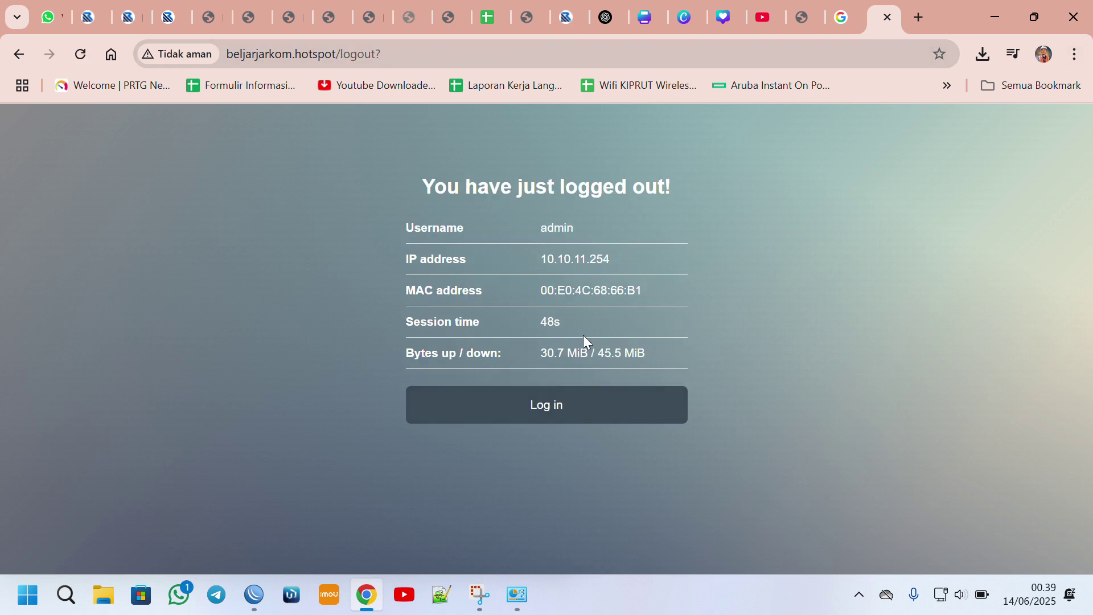
{"action": "left_click", "coordinate": [545, 408]}
{"action": "left_click", "coordinate": [562, 390]}
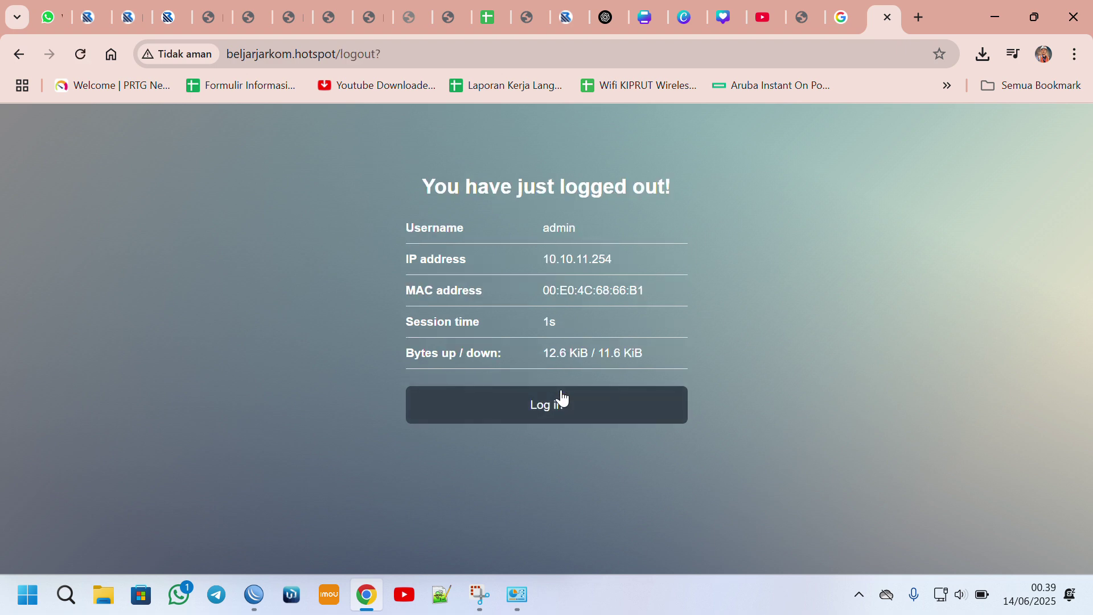
{"action": "left_click", "coordinate": [557, 419]}
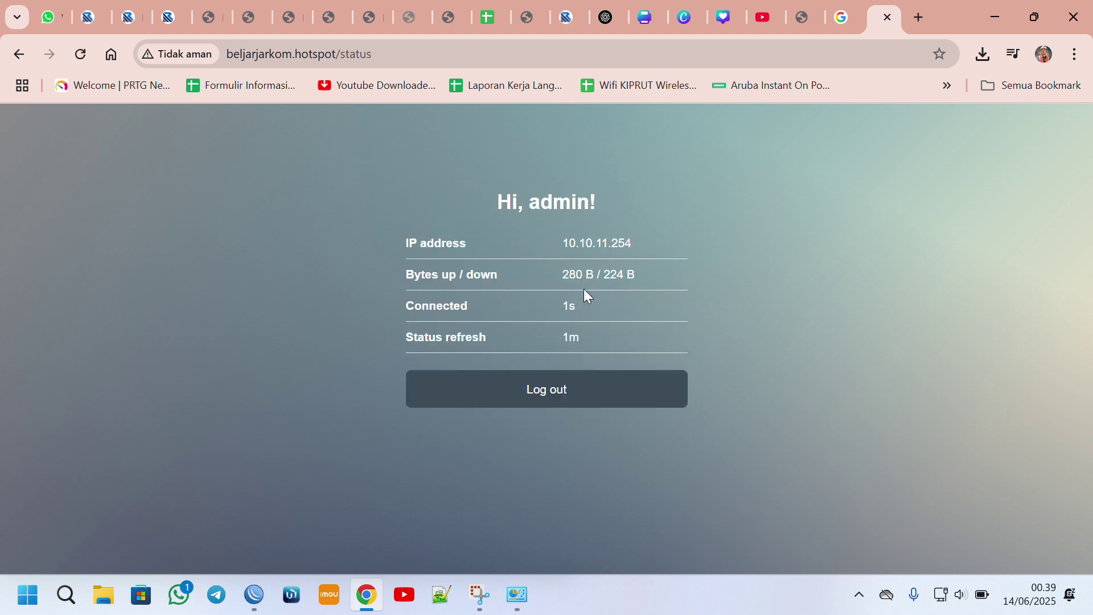
{"action": "left_click_drag", "start_coordinate": [563, 243], "coordinate": [676, 258]}
{"action": "left_click", "coordinate": [552, 276]}
{"action": "left_click_drag", "start_coordinate": [553, 275], "coordinate": [670, 302]}
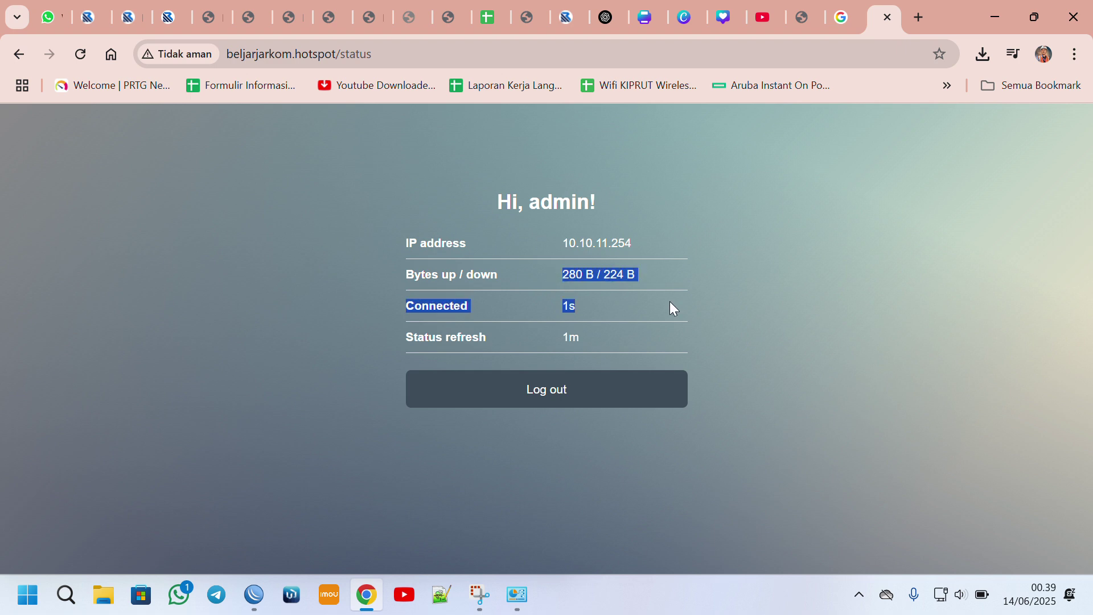
In WinBox, open hotspot server profile hsprof1 from IP > Hotspot > Server Profiles.
{"action": "mouse_move", "coordinate": [239, 610]}
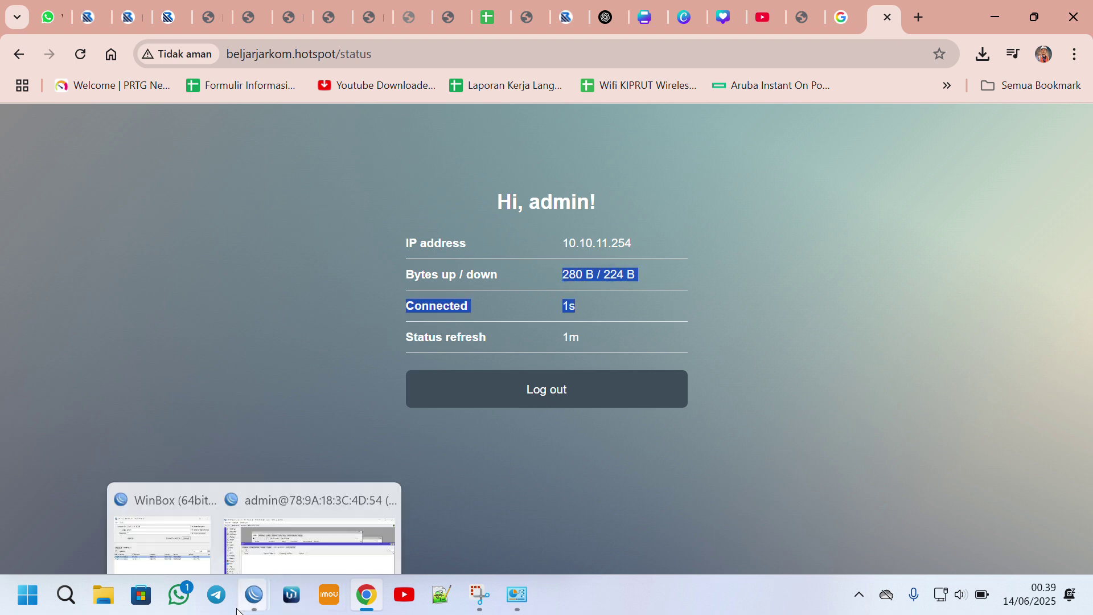
{"action": "left_click", "coordinate": [319, 520]}
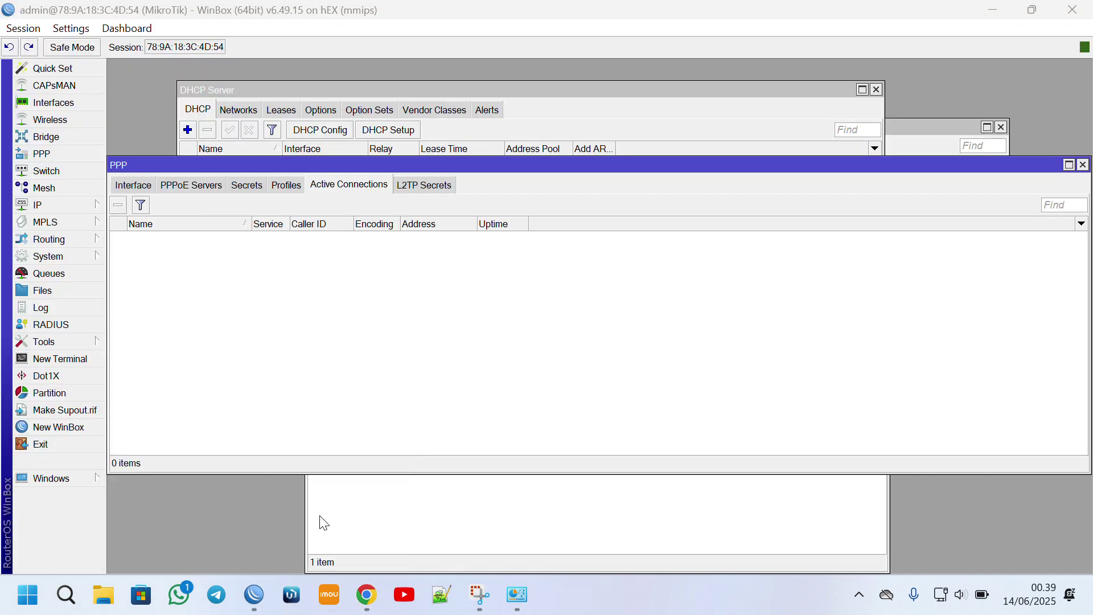
{"action": "left_click", "coordinate": [51, 209]}
{"action": "left_click", "coordinate": [149, 303]}
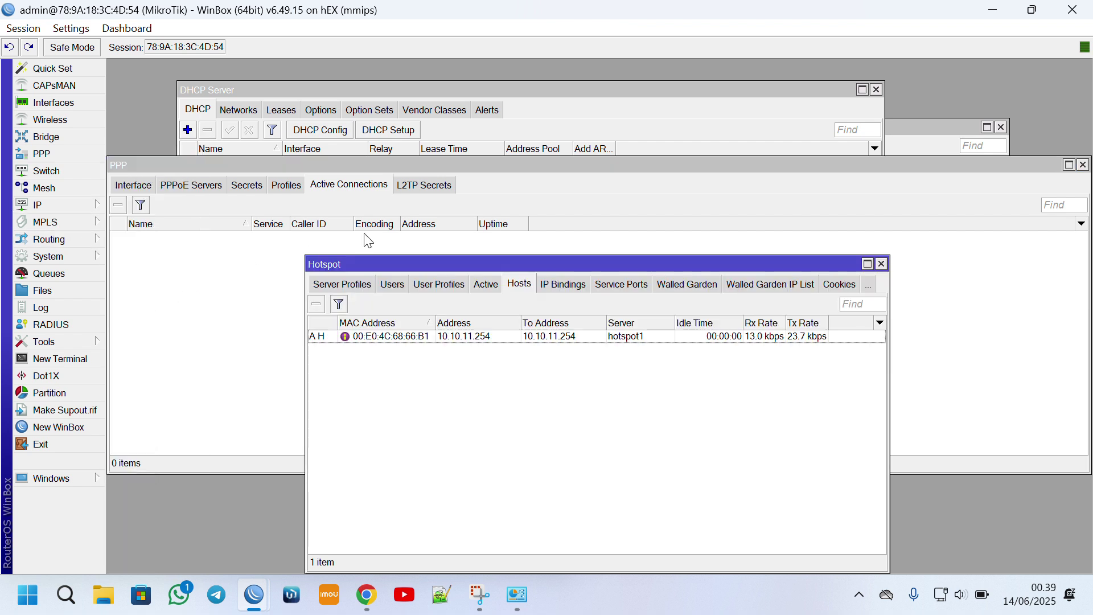
{"action": "left_click_drag", "start_coordinate": [511, 271], "coordinate": [476, 190]}
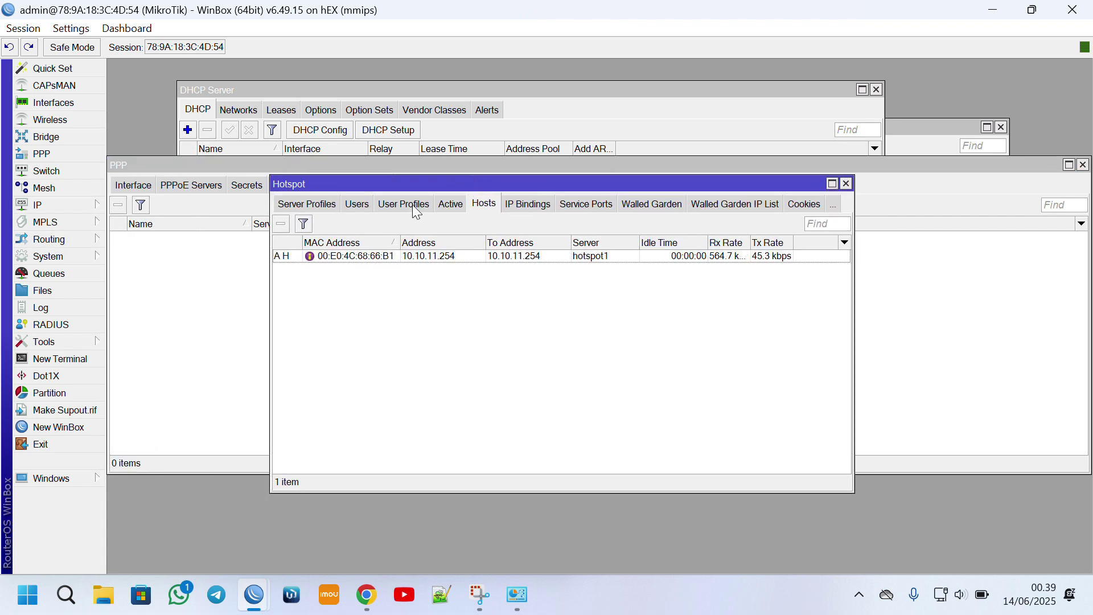
{"action": "left_click", "coordinate": [317, 209]}
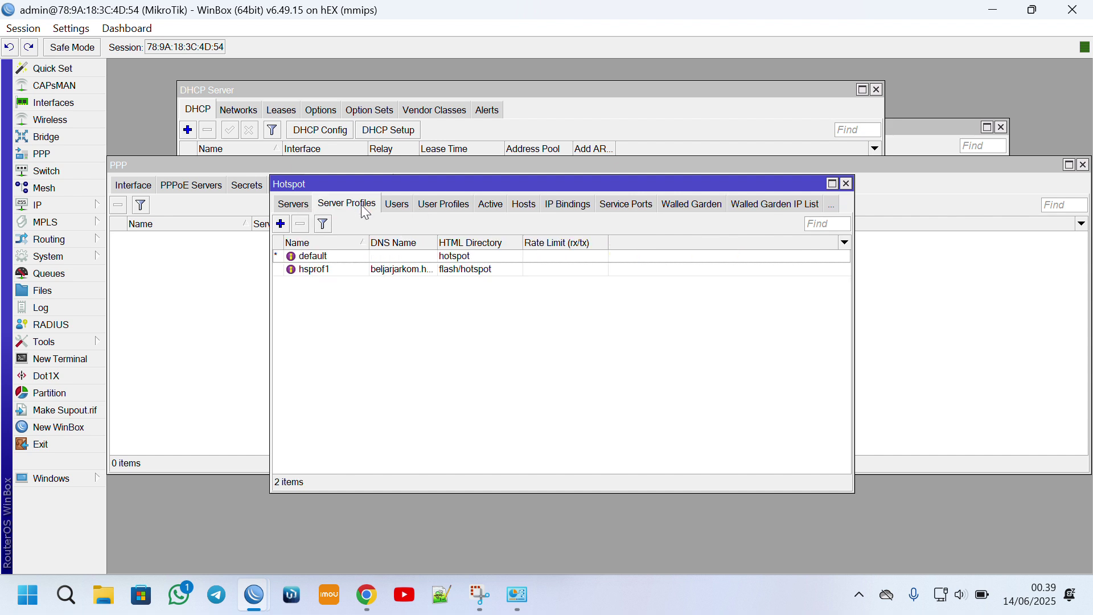
{"action": "double_click", "coordinate": [351, 268]}
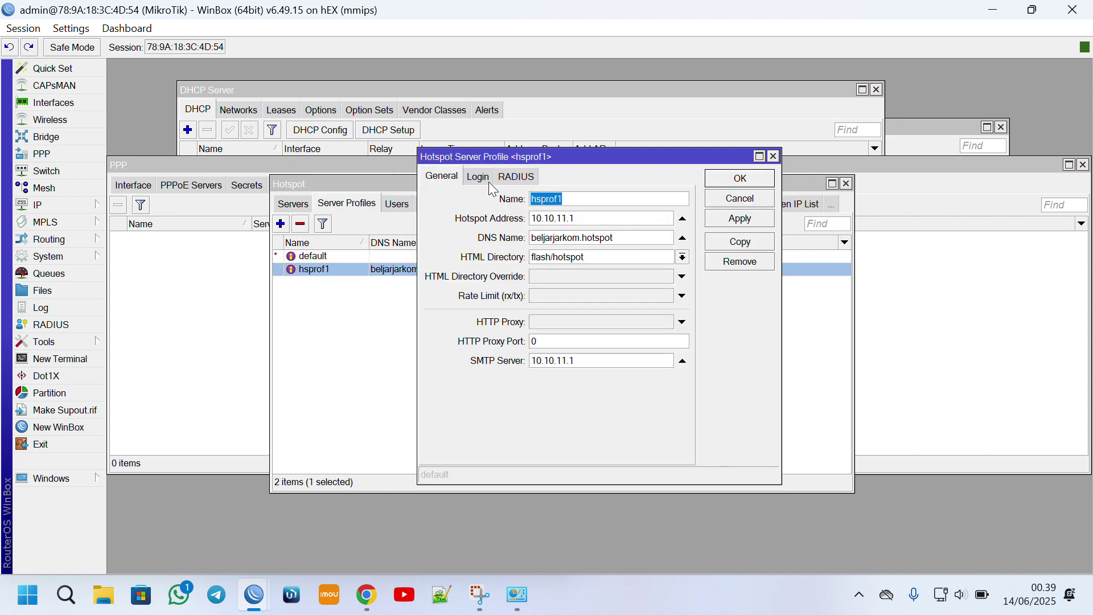
On hsprof1's Login tab, uncheck Cookie, check HTTPS and HTTP PAP, and save.
{"action": "left_click", "coordinate": [477, 178]}
{"action": "left_click", "coordinate": [617, 201]}
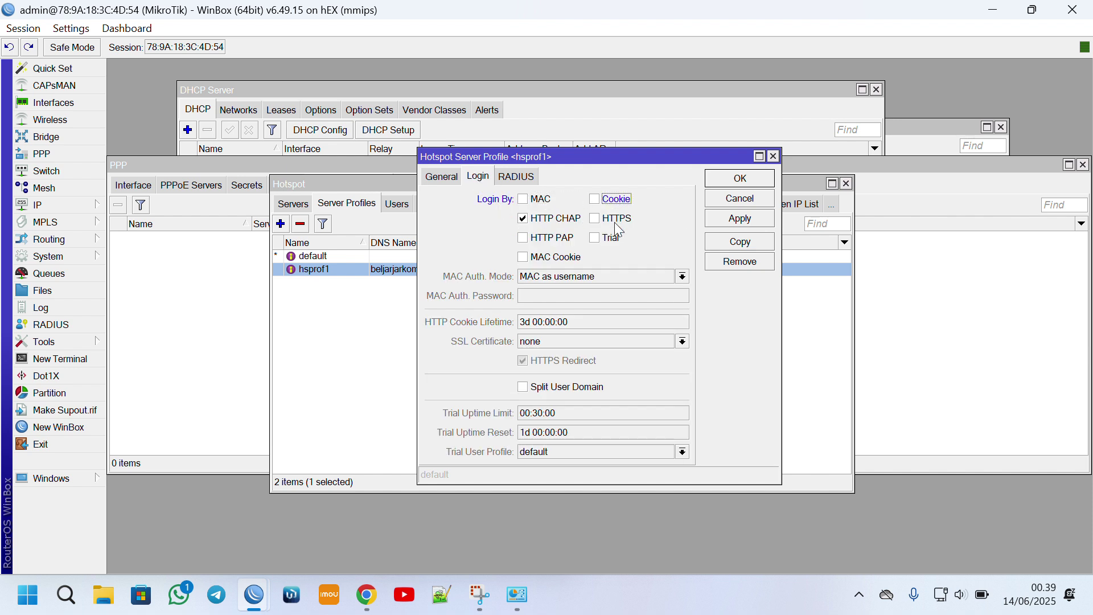
{"action": "left_click", "coordinate": [615, 222]}
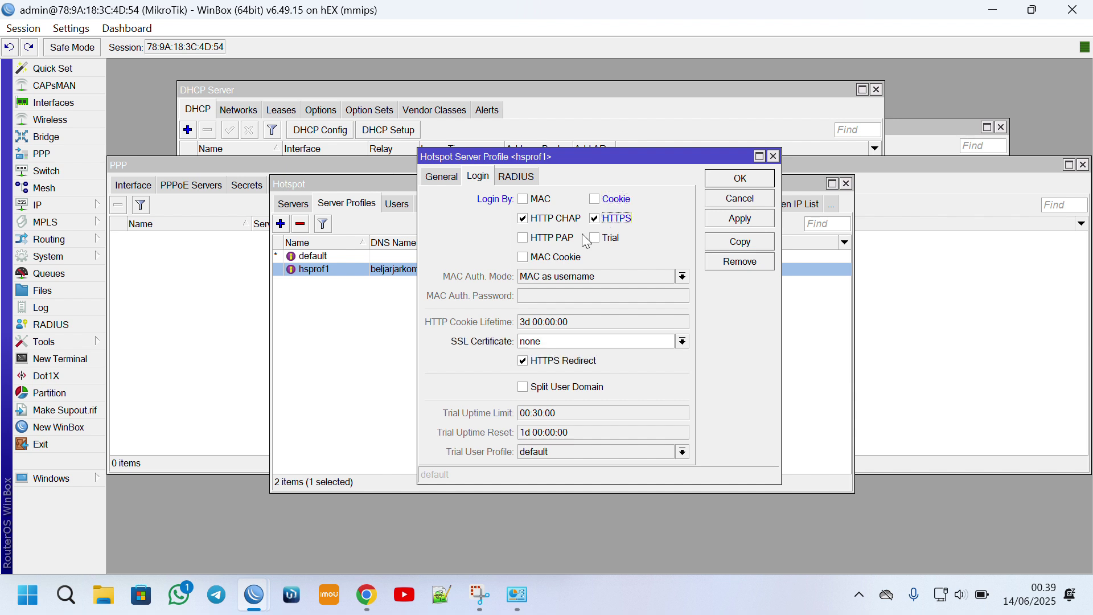
{"action": "left_click", "coordinate": [552, 239]}
{"action": "left_click", "coordinate": [741, 179]}
Log out of the hotspot and begin entering the hotspot username and password on the login form.
{"action": "left_click", "coordinate": [993, 9]}
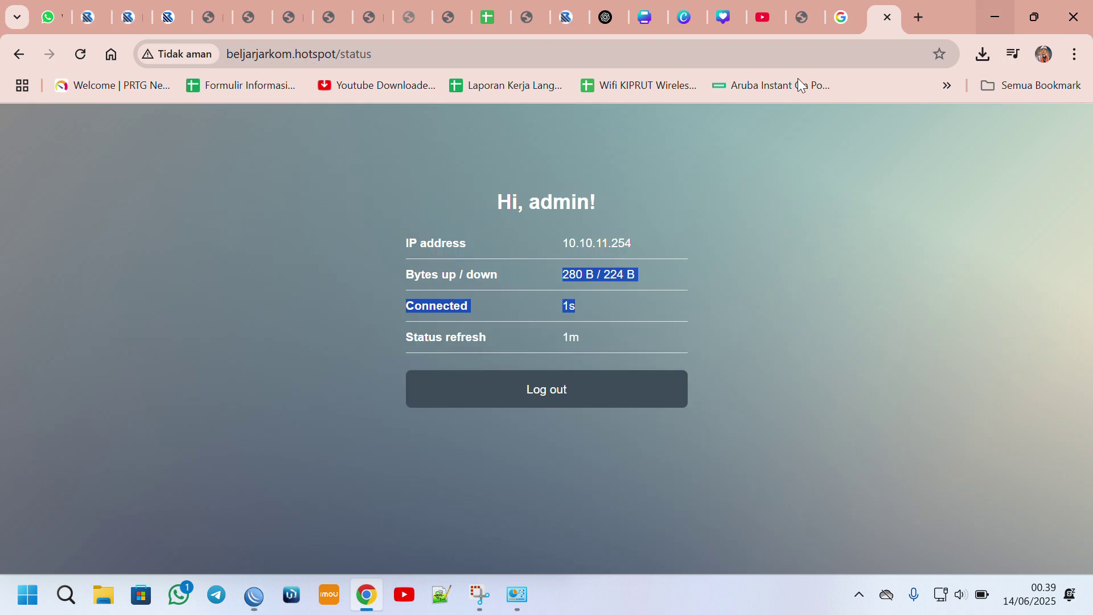
{"action": "left_click", "coordinate": [571, 397]}
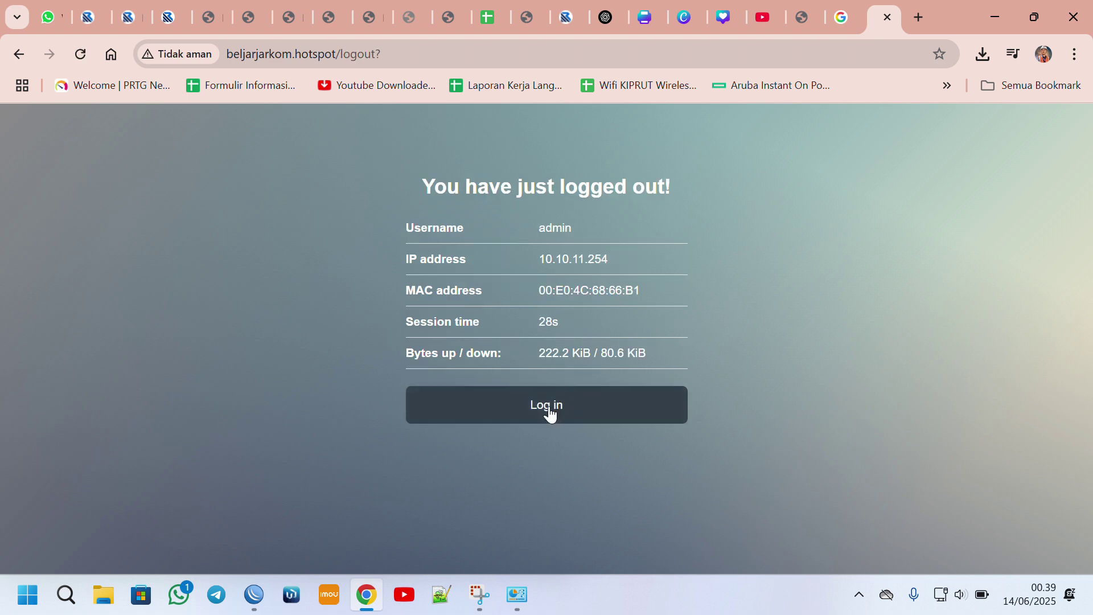
{"action": "left_click", "coordinate": [550, 406]}
{"action": "left_click", "coordinate": [493, 267]}
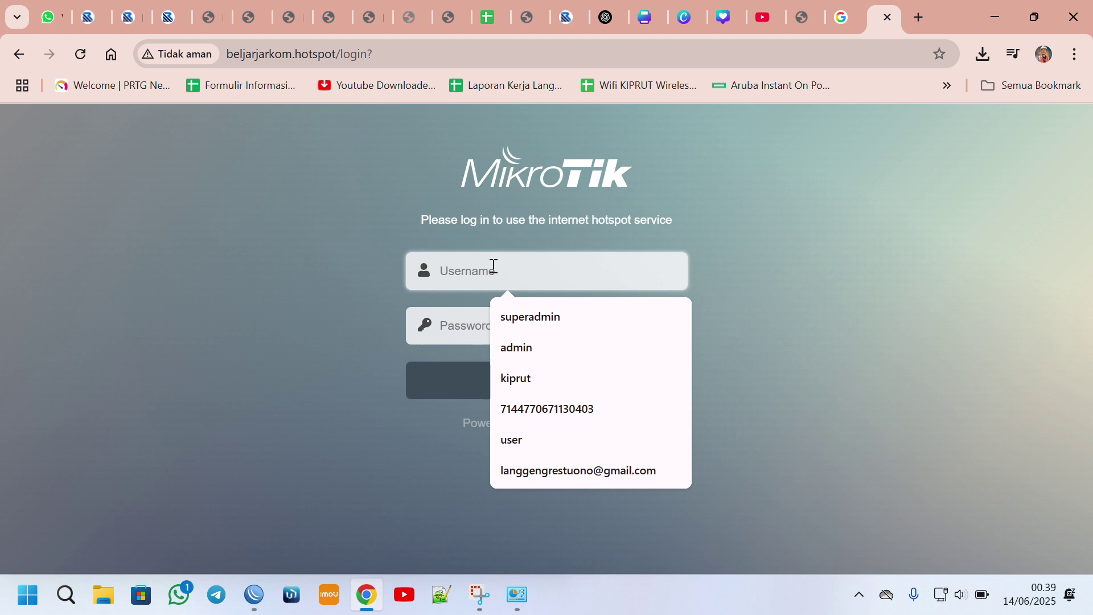
{"action": "type", "text": "p"}
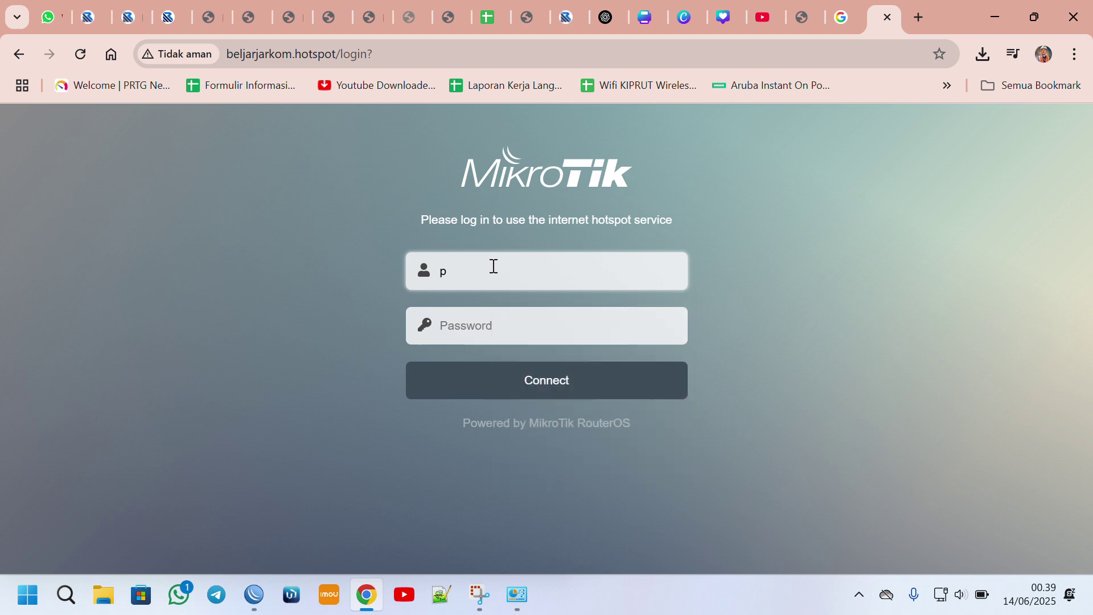
{"action": "key", "text": "BackSpace"}
{"action": "type", "text": "P2HP"}
{"action": "key", "text": "Tab"}
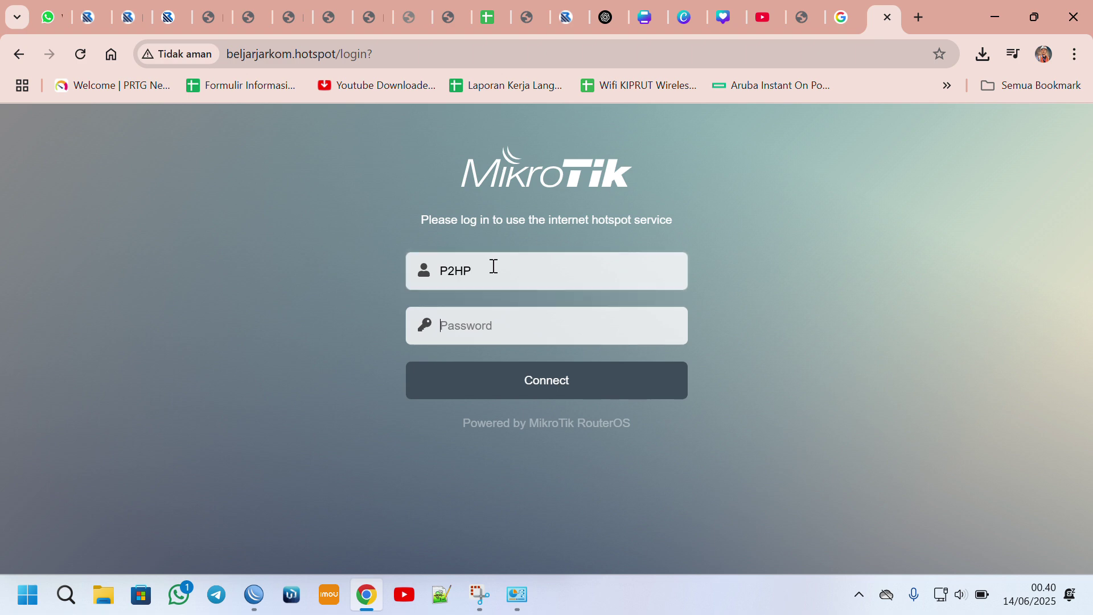
{"action": "type", "text": "p"}
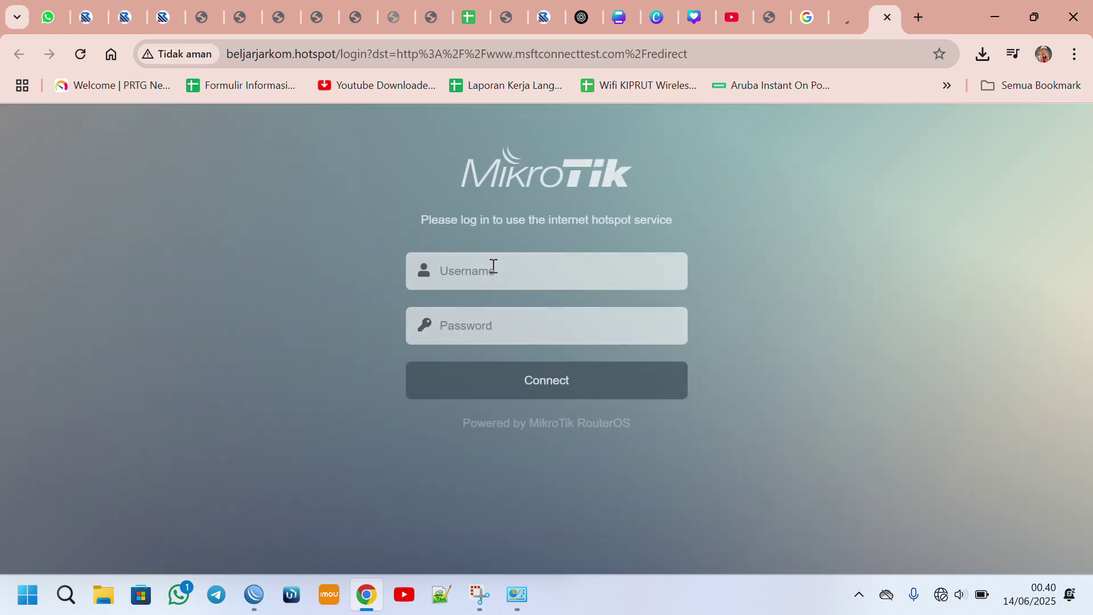
Re-enter the hotspot username and password, connect, and decline Chrome's save-password offer.
{"action": "left_click", "coordinate": [494, 265]}
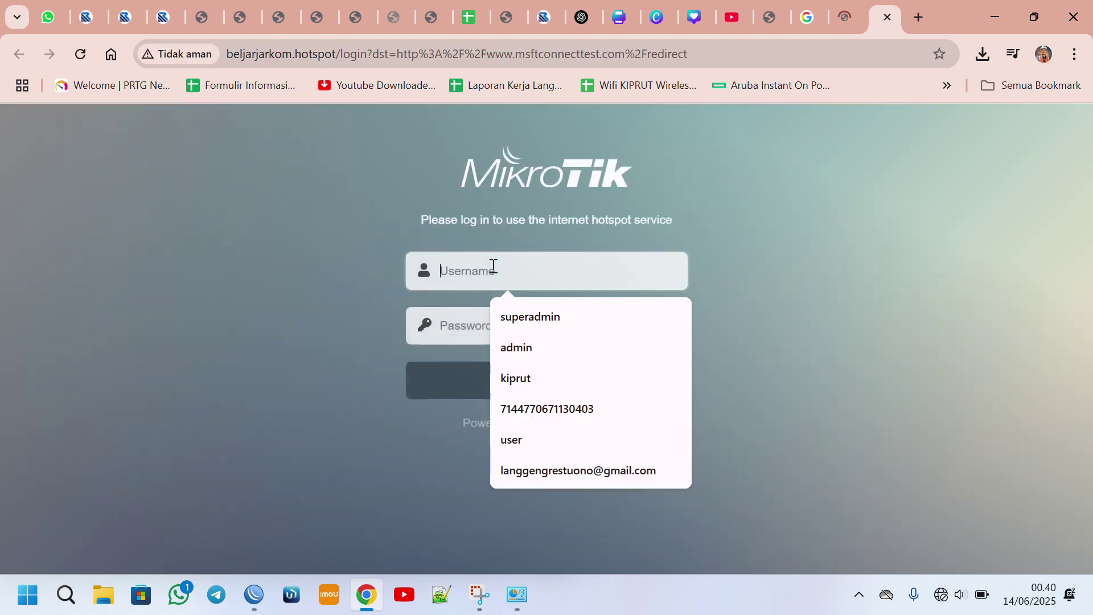
{"action": "type", "text": "P2HP"}
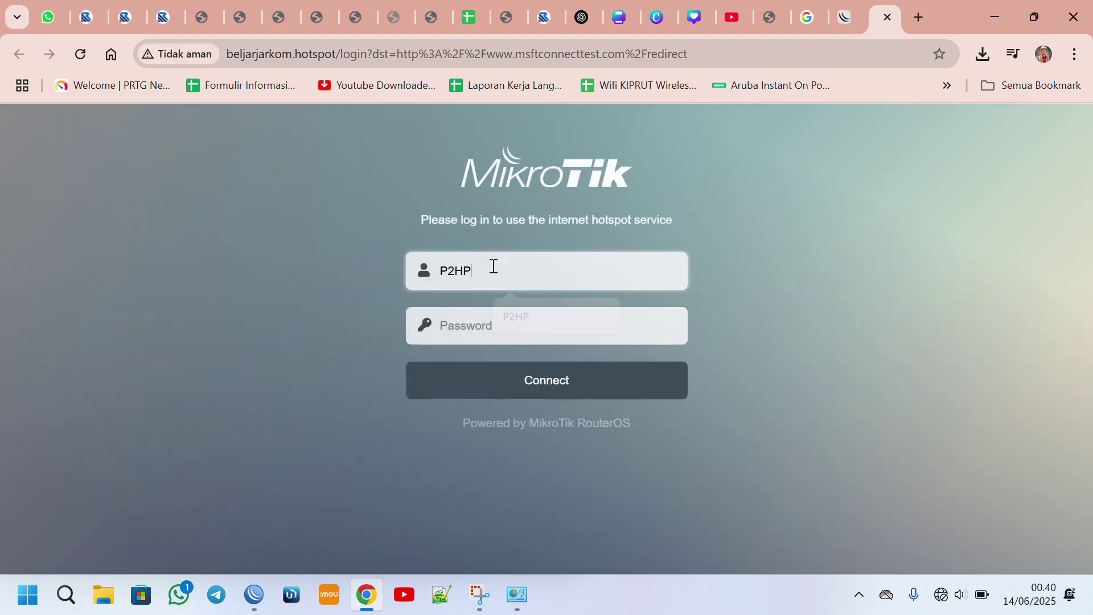
{"action": "key", "text": "Tab"}
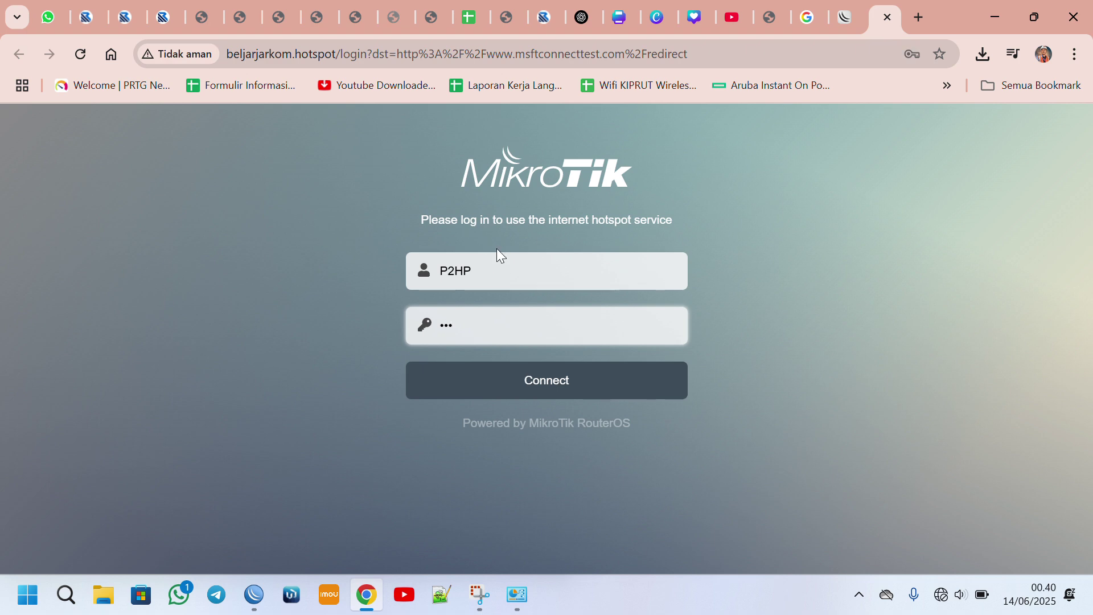
{"action": "left_click", "coordinate": [549, 380]}
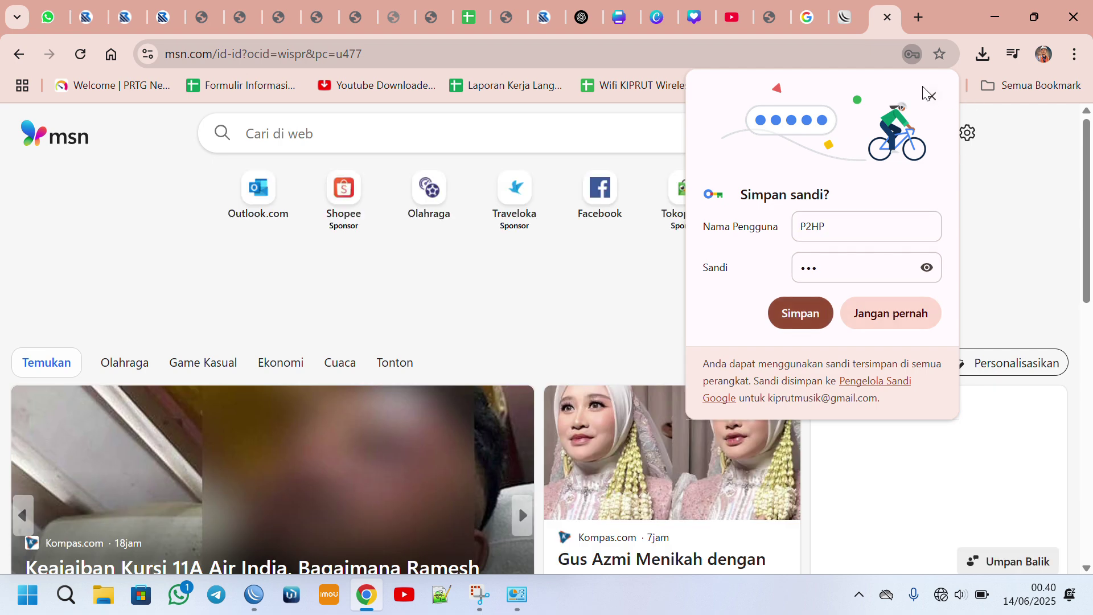
{"action": "left_click", "coordinate": [932, 96]}
{"action": "left_click", "coordinate": [805, 7]}
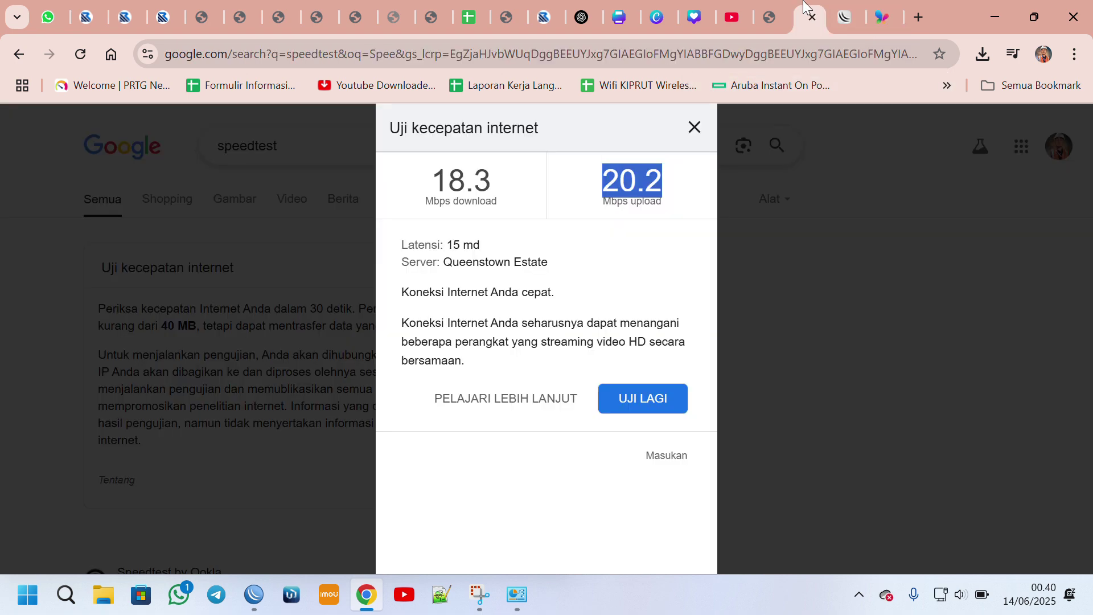
Close the old results and start a new Google speed test through the hotspot.
{"action": "left_click", "coordinate": [698, 131]}
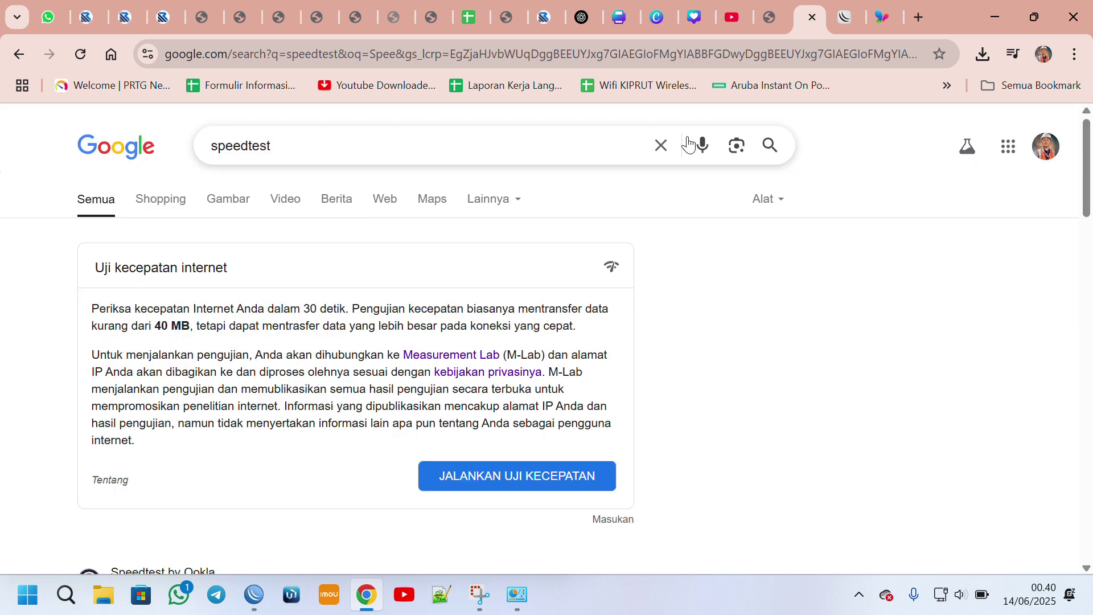
{"action": "left_click", "coordinate": [541, 476]}
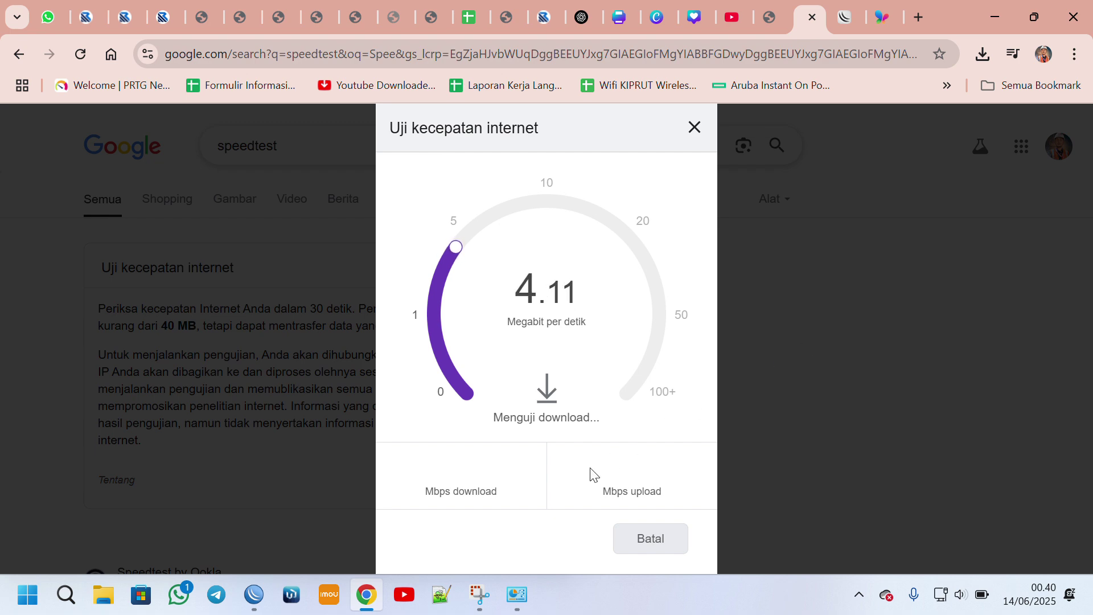
{"action": "mouse_move", "coordinate": [521, 606]}
{"action": "left_click", "coordinate": [510, 507]}
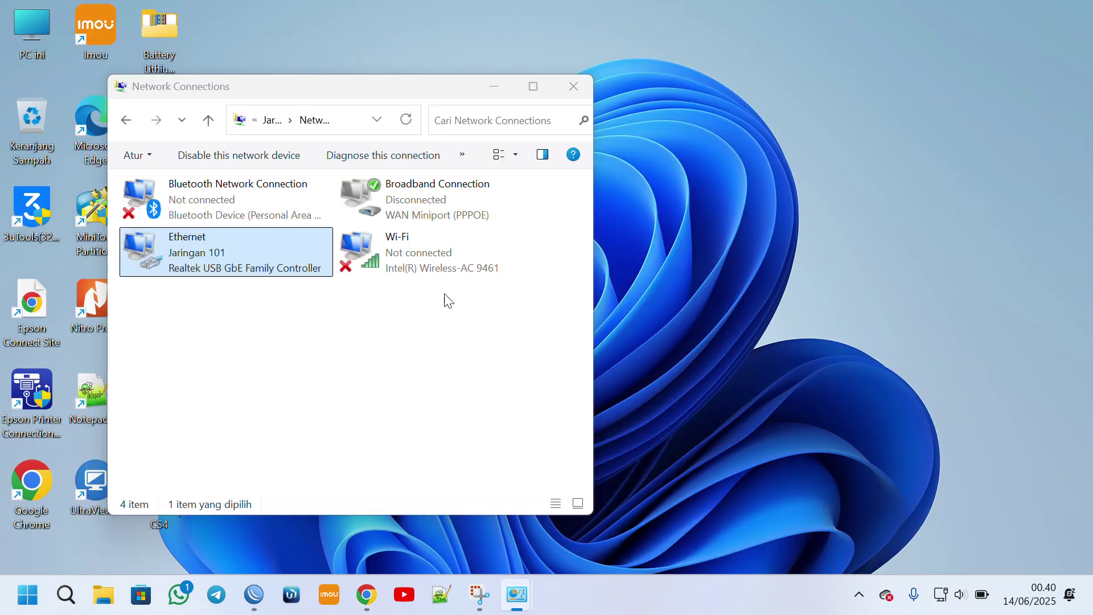
{"action": "left_click", "coordinate": [624, 132]}
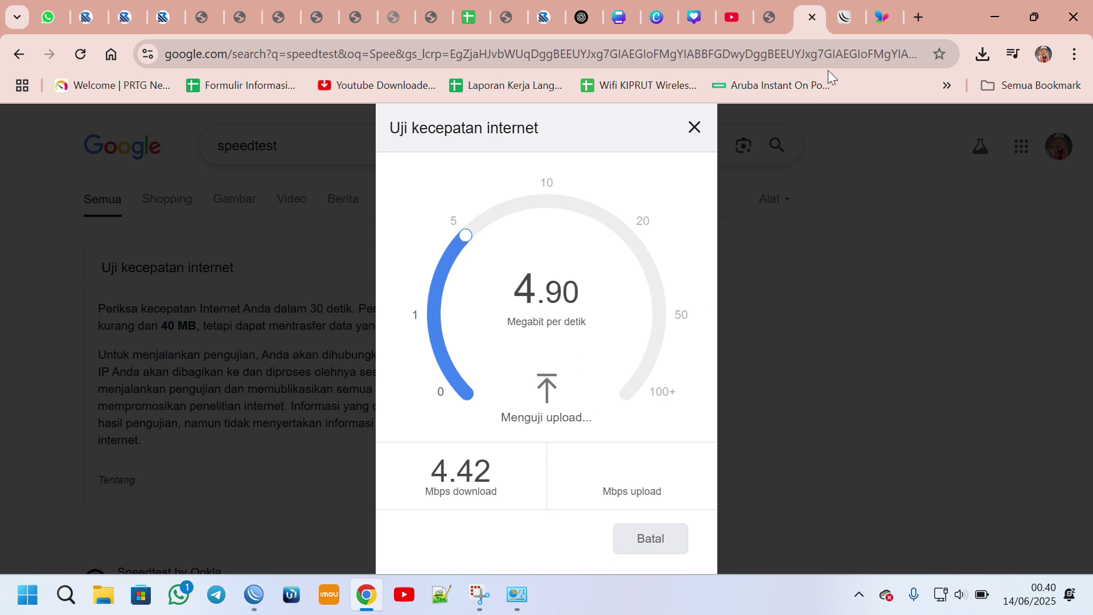
Reload the hotspot status page resending the login, then return to the 4.42/4.88 Mbps results.
{"action": "left_click", "coordinate": [846, 17]}
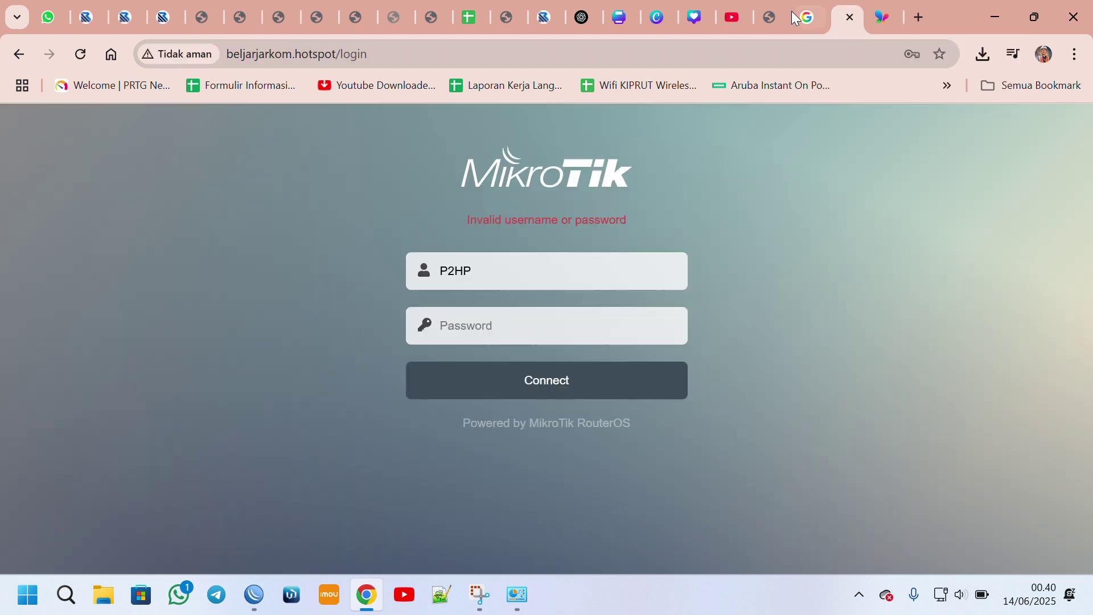
{"action": "left_click", "coordinate": [80, 54]}
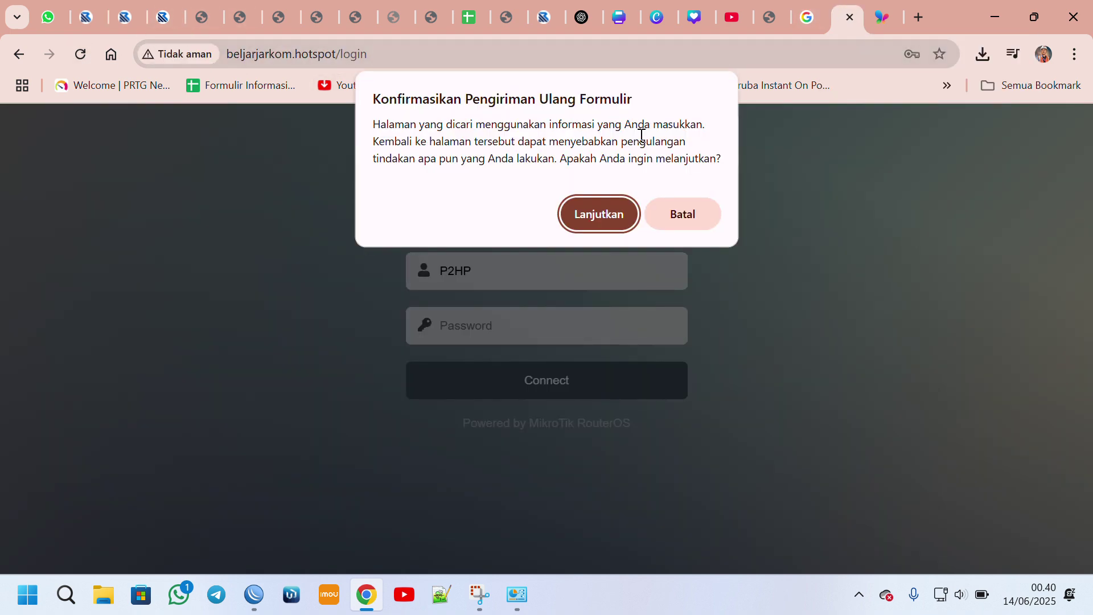
{"action": "left_click", "coordinate": [635, 226]}
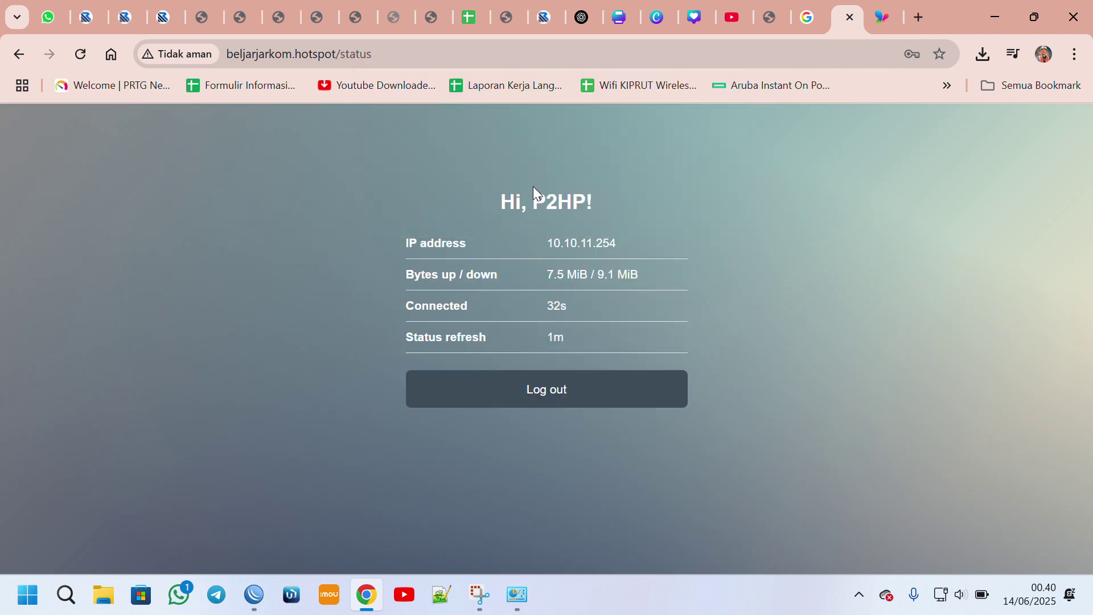
{"action": "left_click_drag", "start_coordinate": [503, 203], "coordinate": [605, 219]}
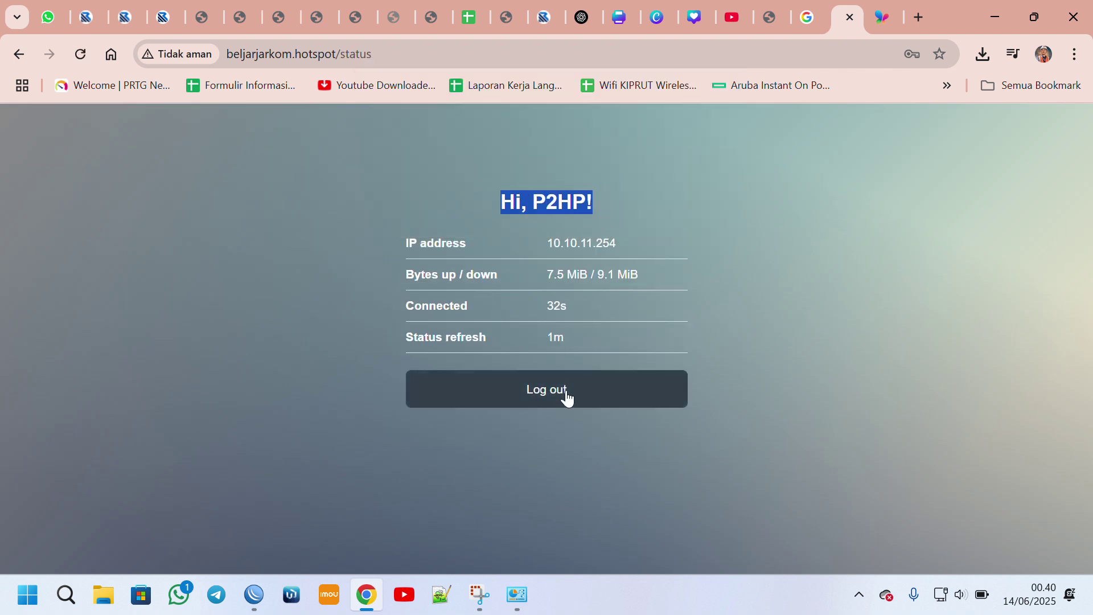
{"action": "left_click", "coordinate": [808, 17]}
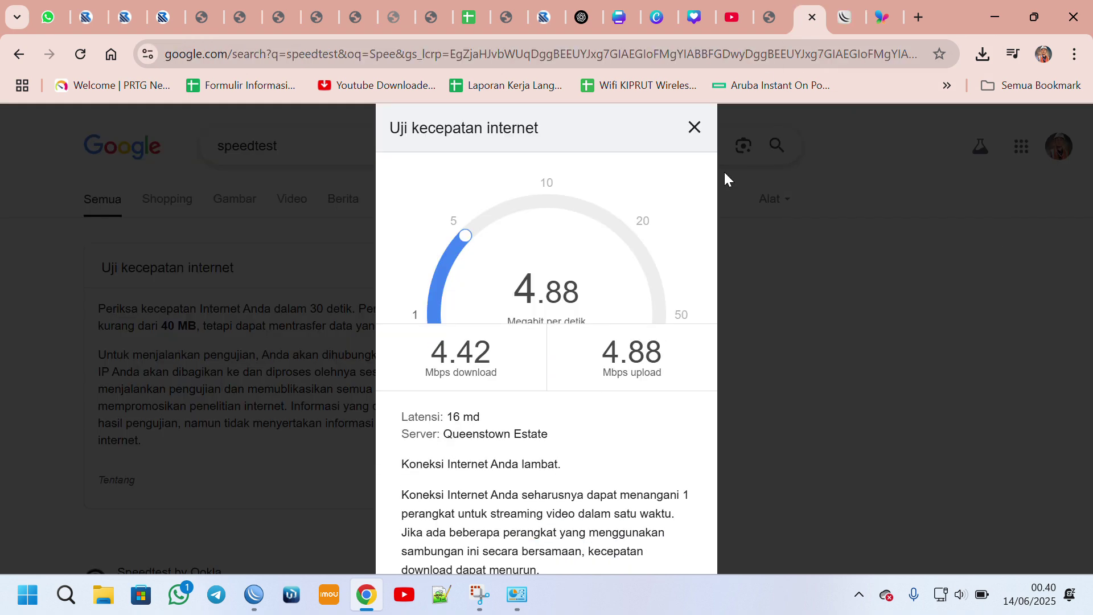
{"action": "scroll", "coordinate": [612, 242], "scroll_direction": "down", "scroll_amount": 3}
Log out of the hotspot on the status tab and return to its login page.
{"action": "left_click", "coordinate": [846, 17]}
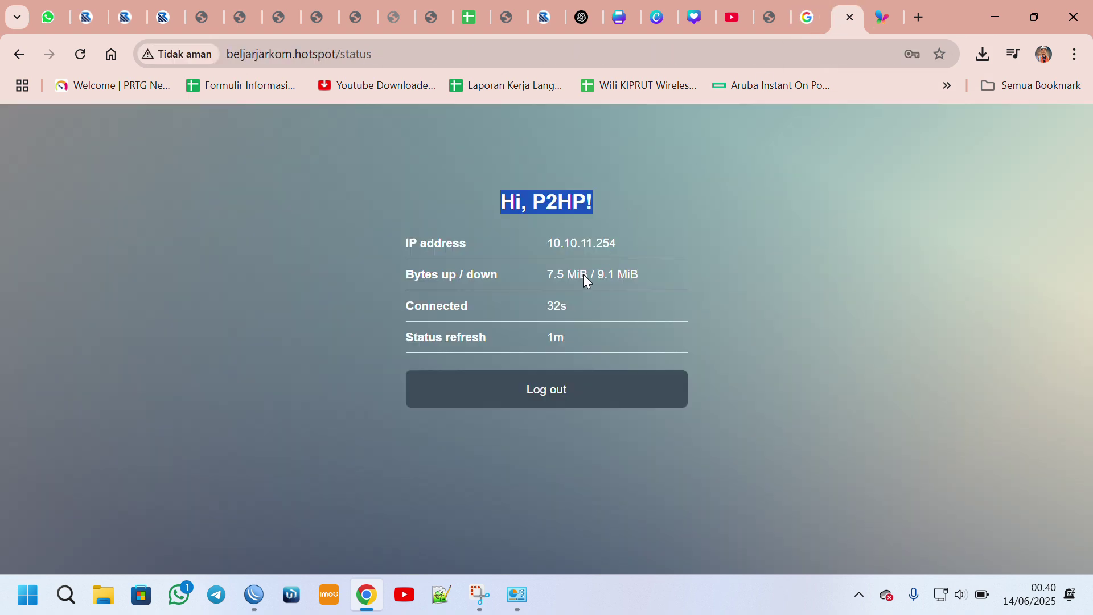
{"action": "left_click", "coordinate": [562, 389]}
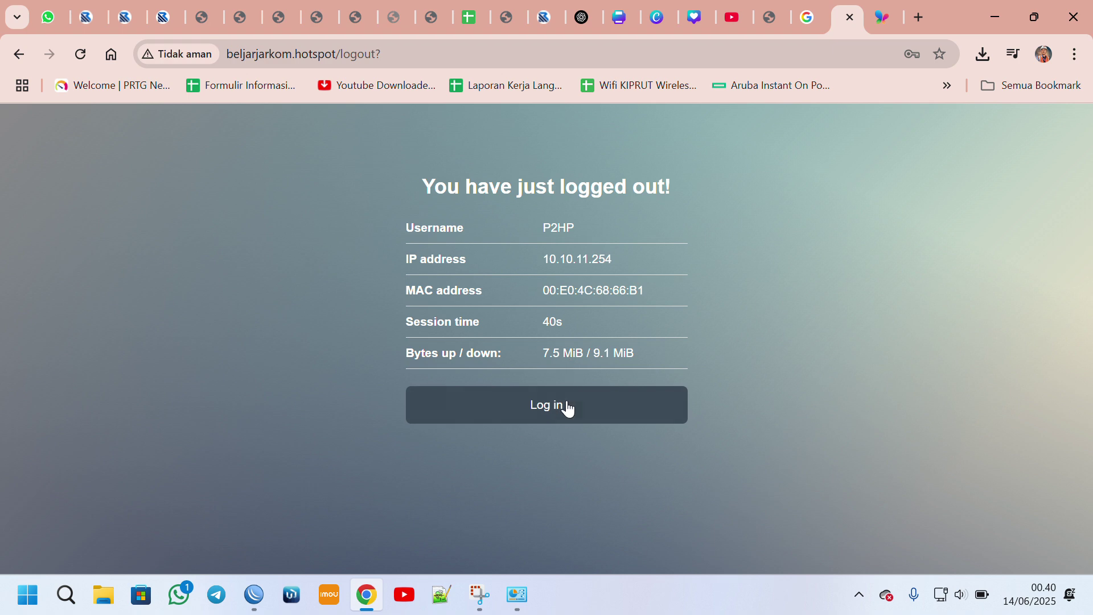
{"action": "left_click", "coordinate": [566, 406]}
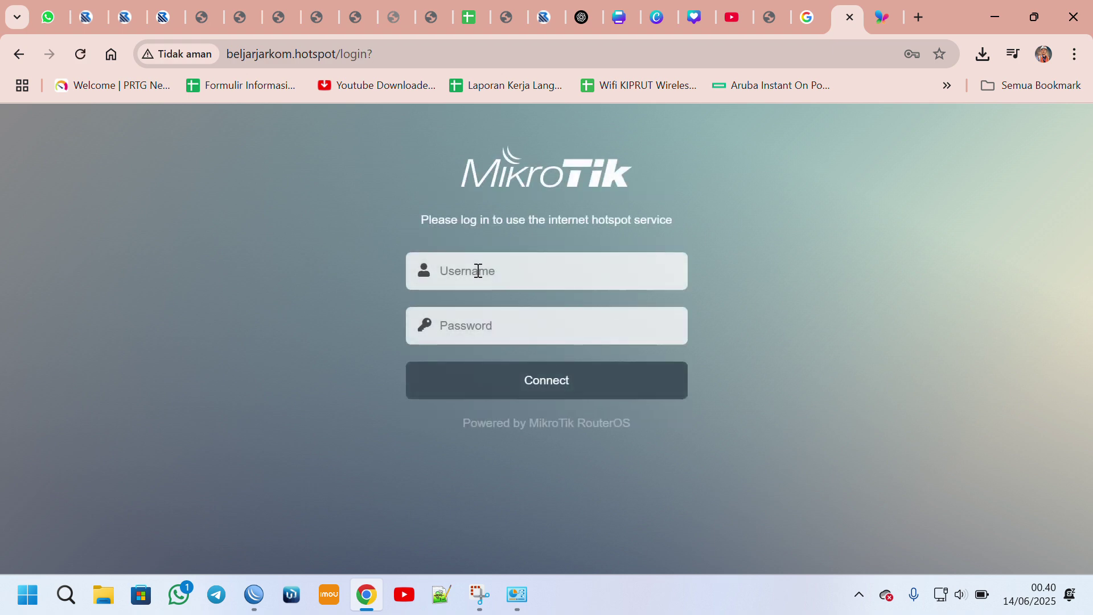
Close the speed test results, run the test again, and close the hotspot login tab.
{"action": "left_click", "coordinate": [809, 17]}
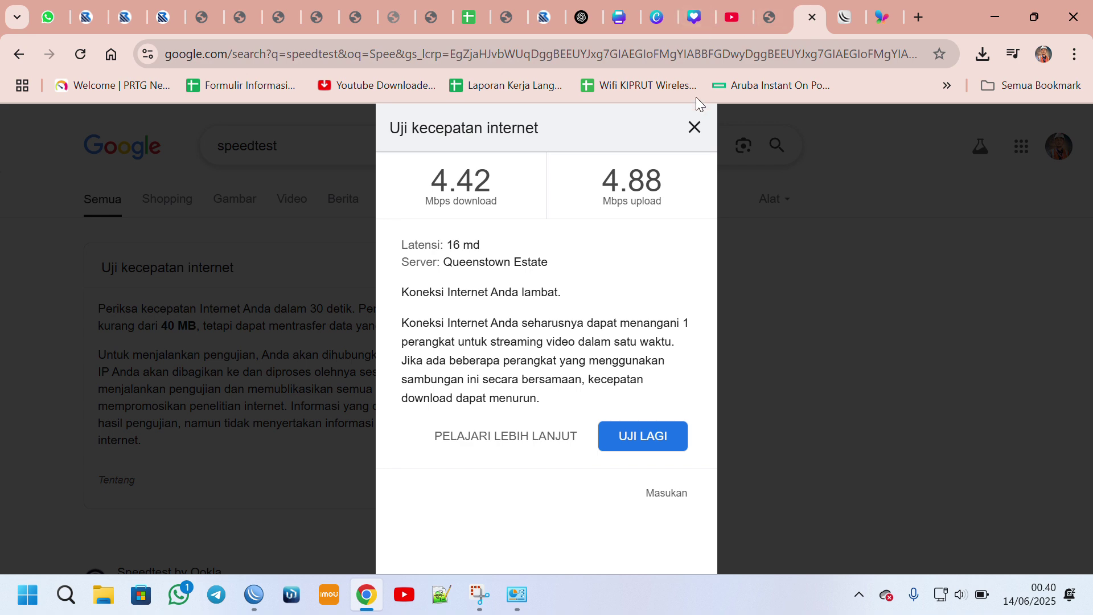
{"action": "left_click", "coordinate": [695, 128]}
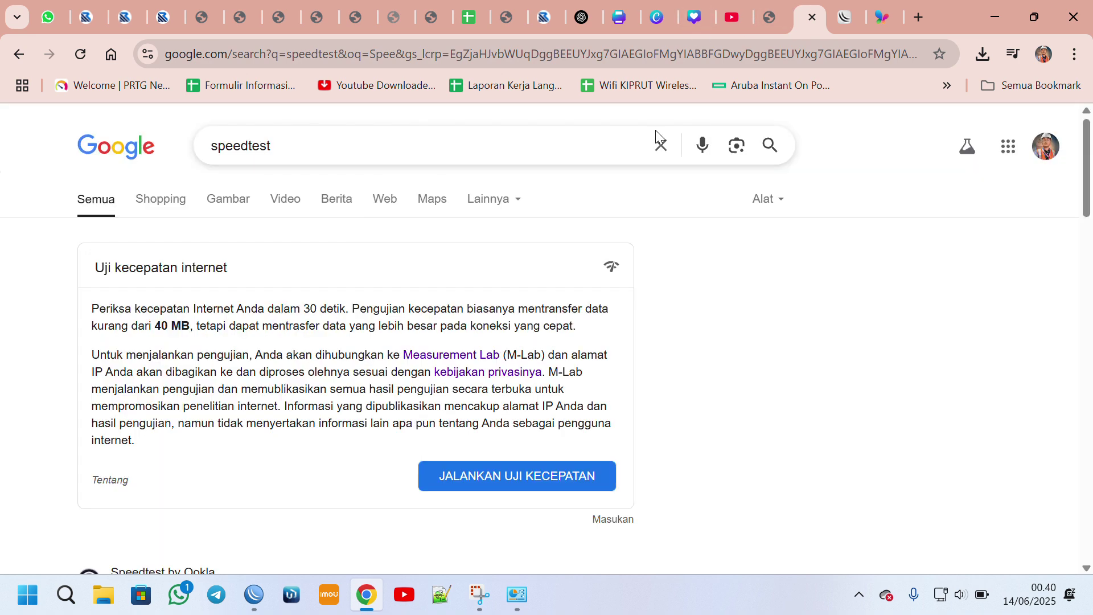
{"action": "left_click", "coordinate": [517, 480]}
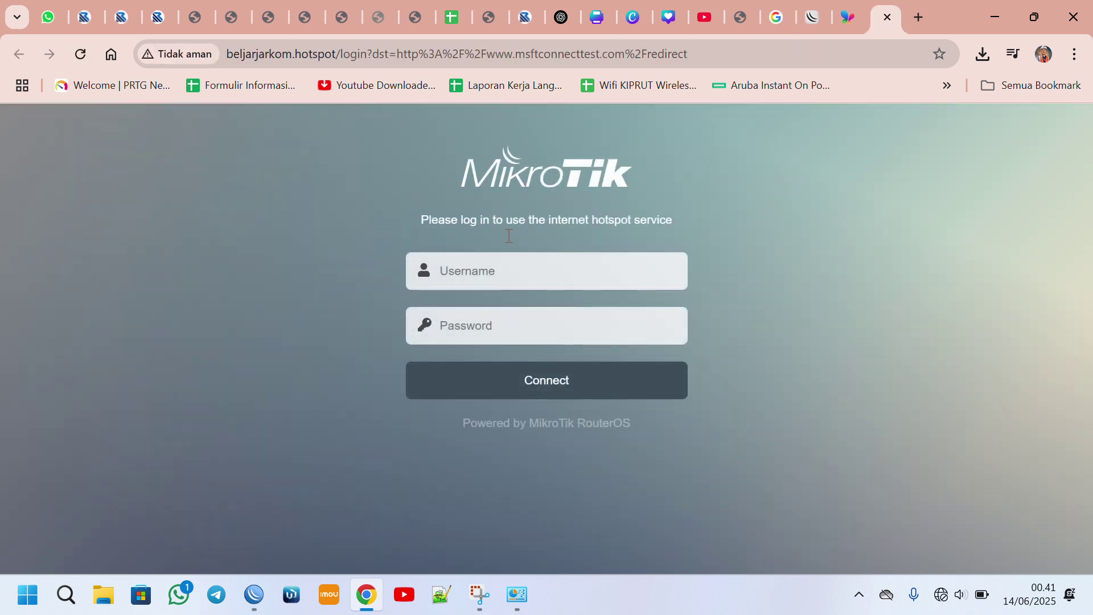
{"action": "left_click", "coordinate": [889, 17]}
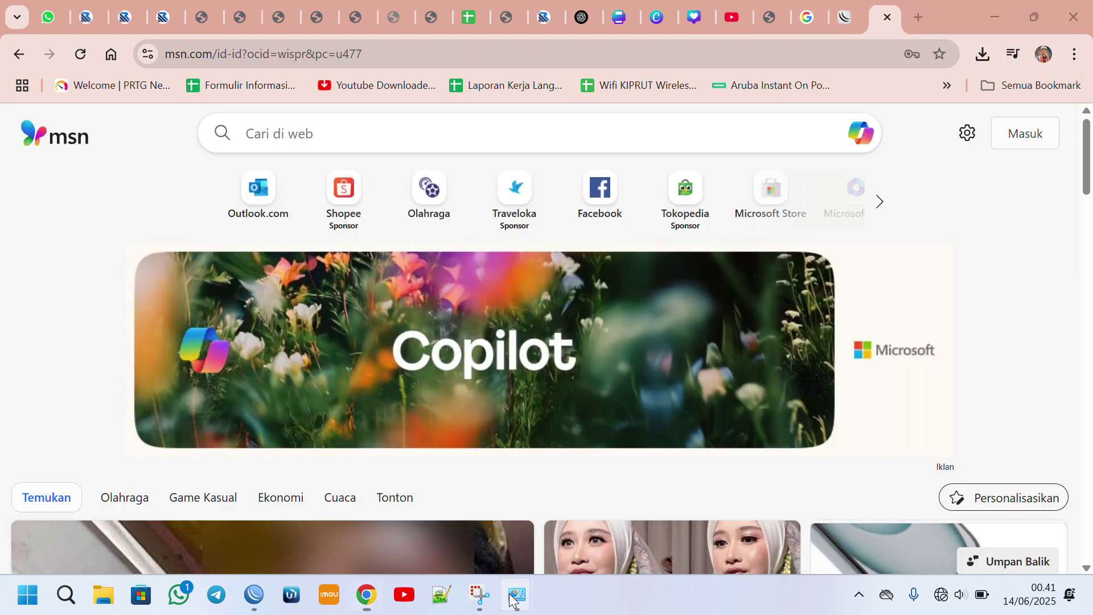
In Network Connections, try to connect the Broadband Connection.
{"action": "mouse_move", "coordinate": [511, 599]}
{"action": "left_click", "coordinate": [499, 522]}
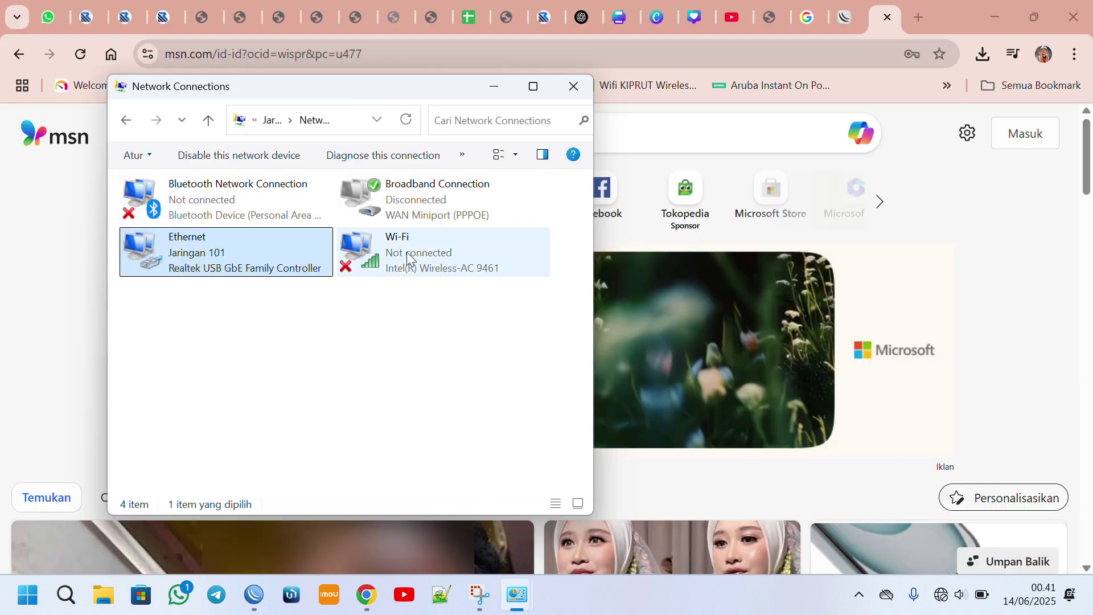
{"action": "right_click", "coordinate": [382, 202]}
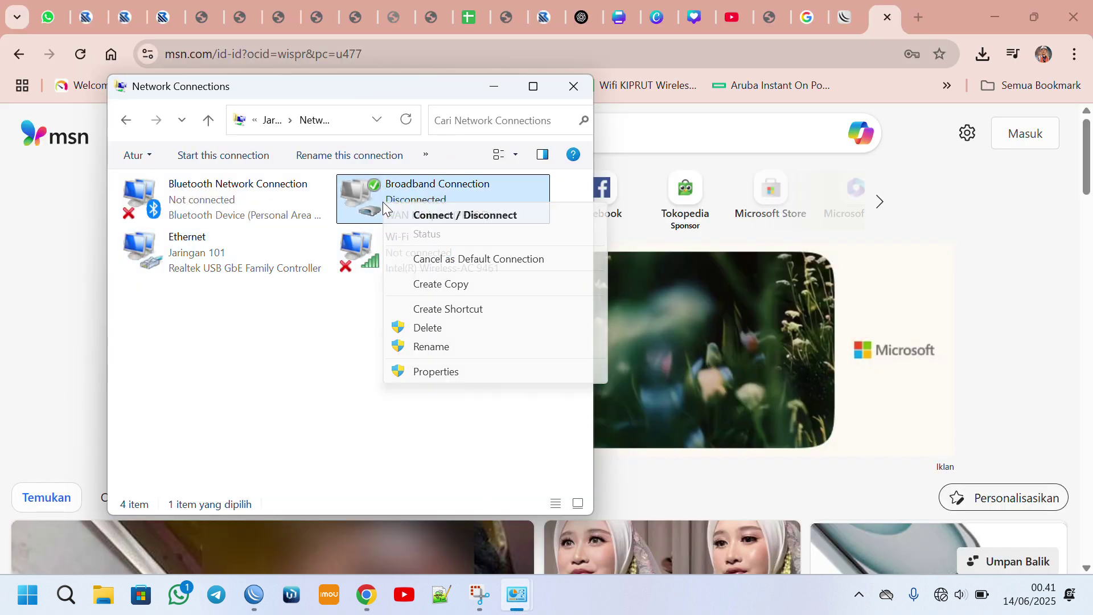
{"action": "left_click", "coordinate": [427, 216]}
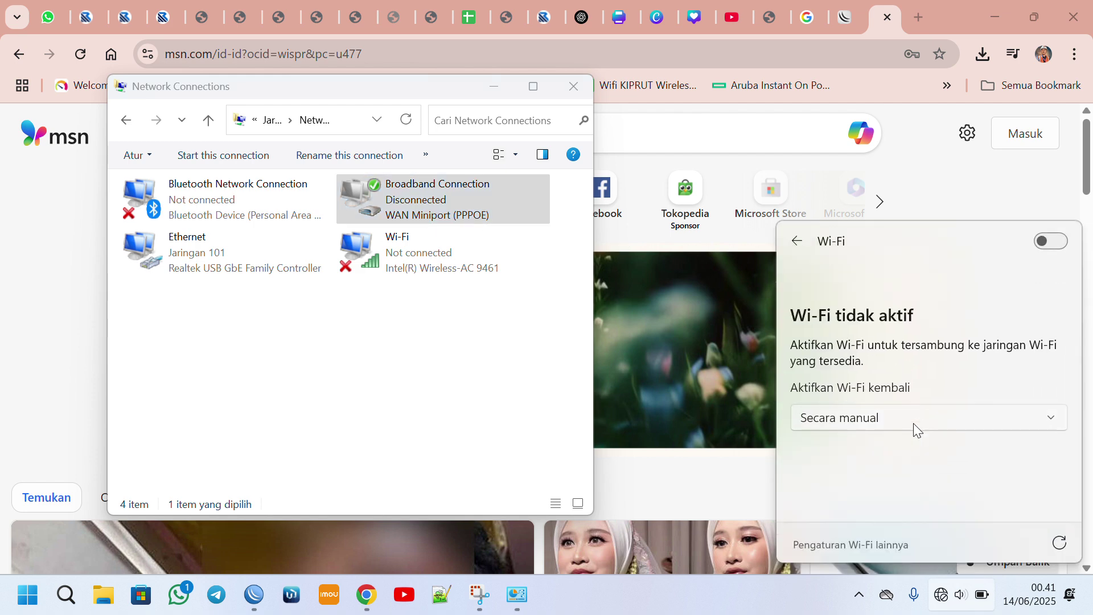
{"action": "left_click", "coordinate": [465, 211]}
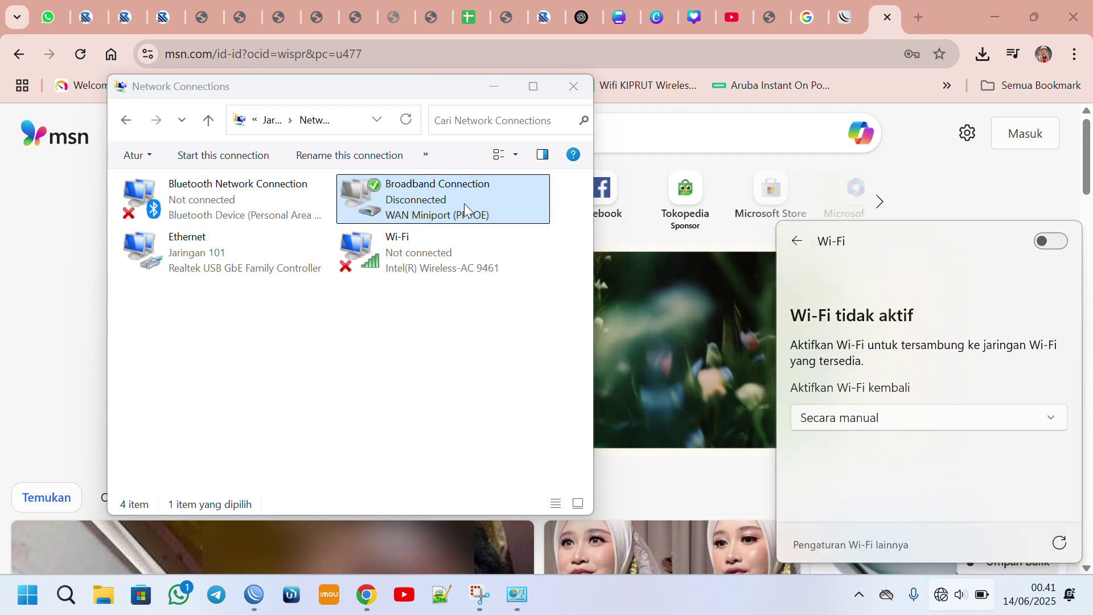
View the Broadband Connection's properties, then go back to Network and Sharing Center.
{"action": "right_click", "coordinate": [396, 205]}
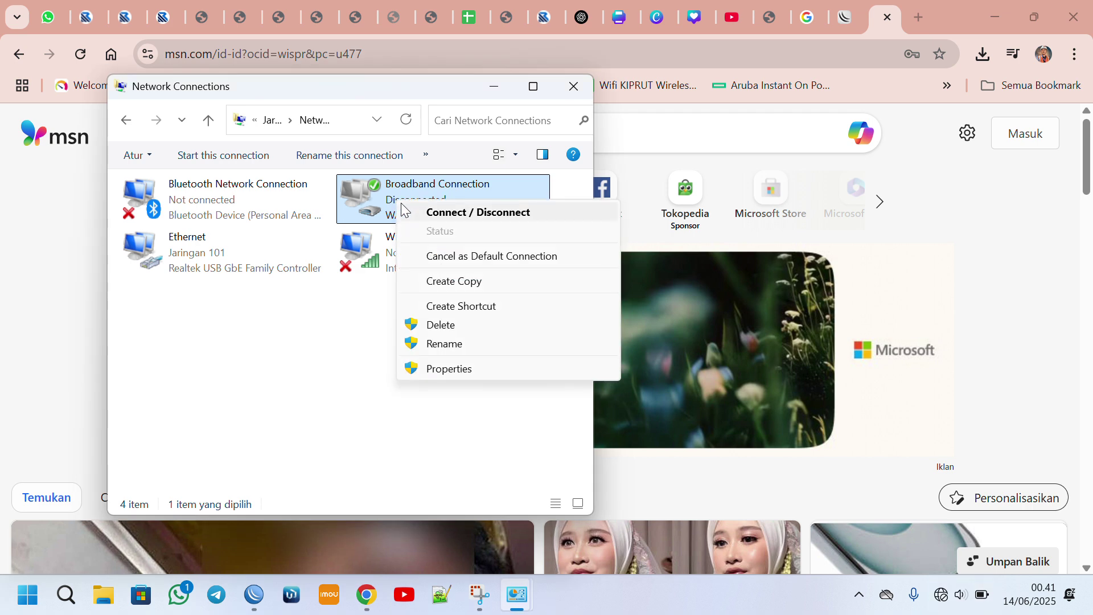
{"action": "left_click", "coordinate": [465, 371]}
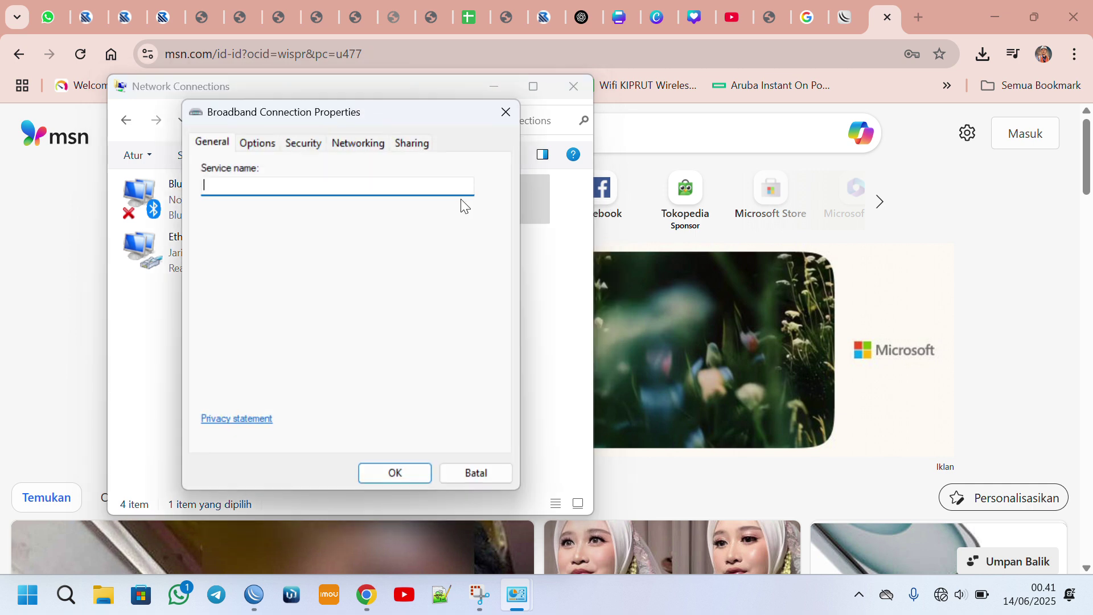
{"action": "left_click", "coordinate": [506, 112]}
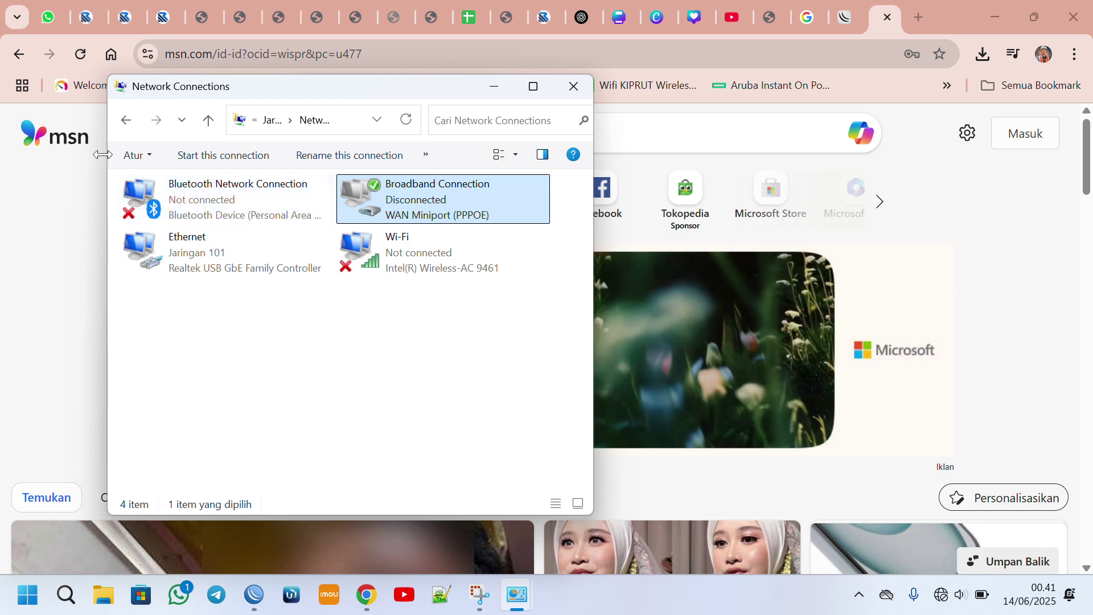
{"action": "left_click", "coordinate": [129, 121]}
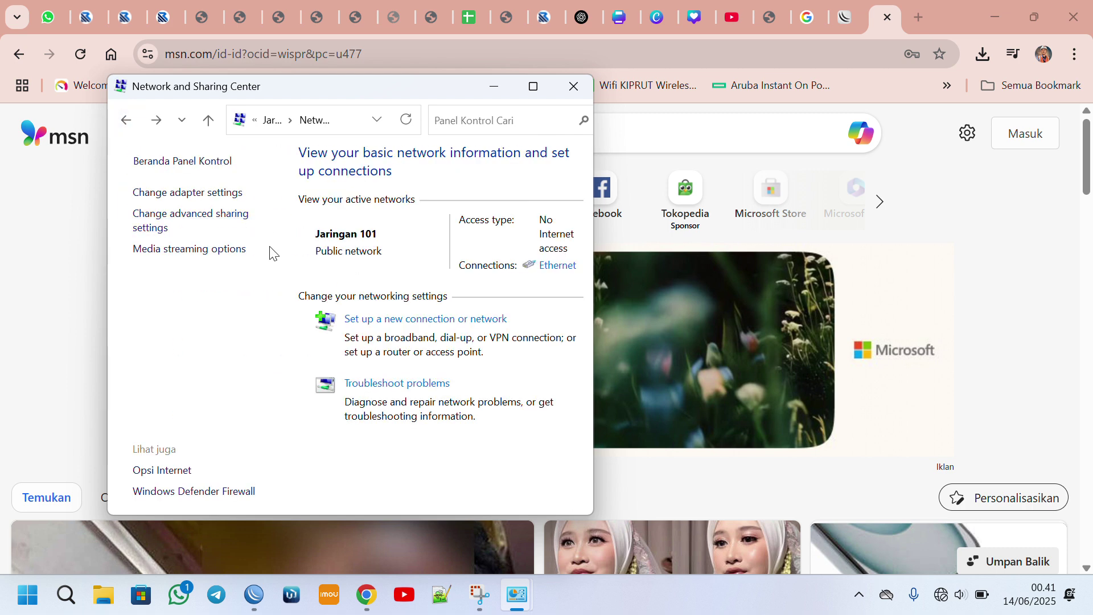
Run Connect to the Internet with the existing Broadband Connection, keeping it despite the failed test.
{"action": "left_click", "coordinate": [396, 320]}
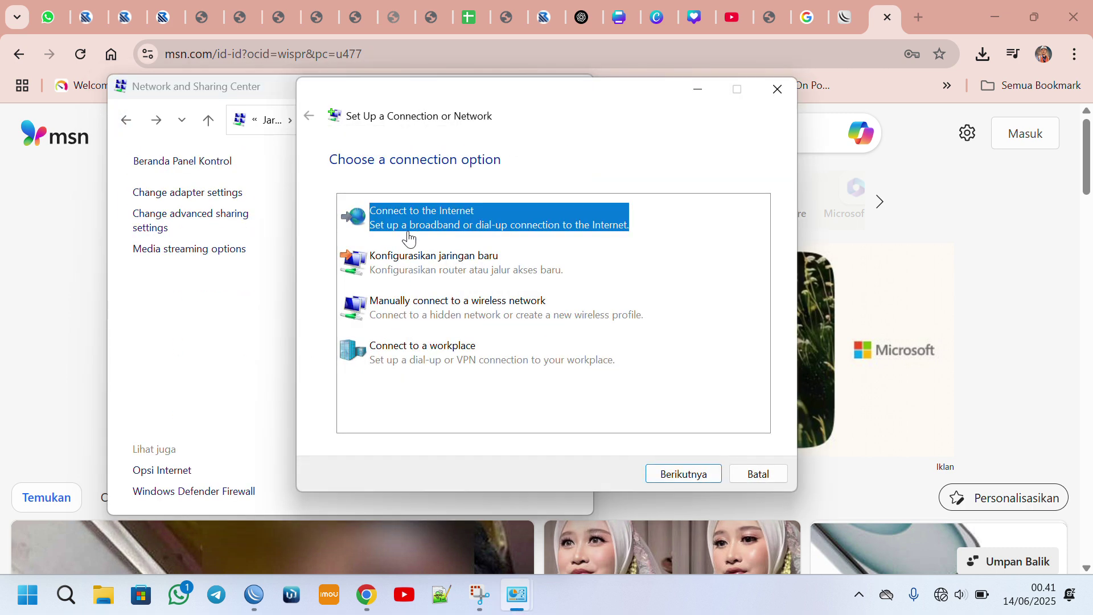
{"action": "left_click", "coordinate": [690, 473]}
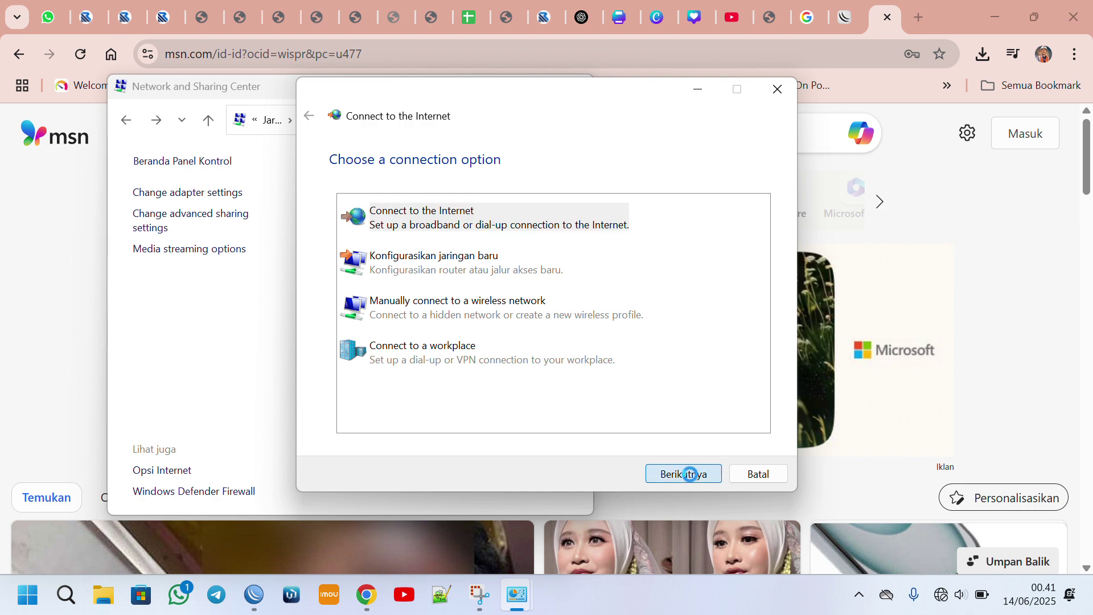
{"action": "left_click", "coordinate": [558, 372]}
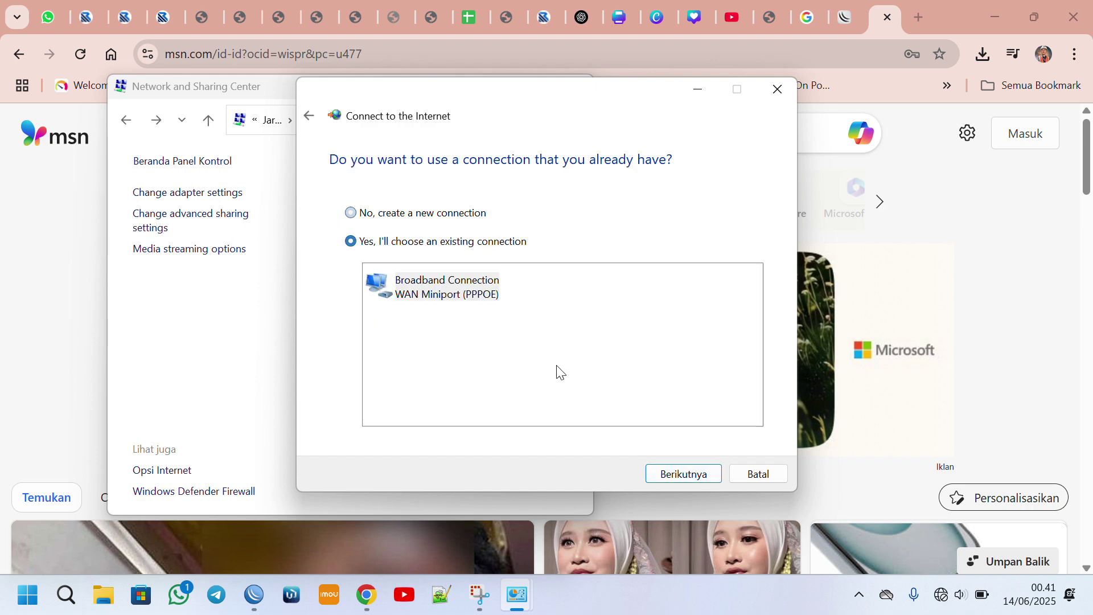
{"action": "left_click", "coordinate": [681, 477]}
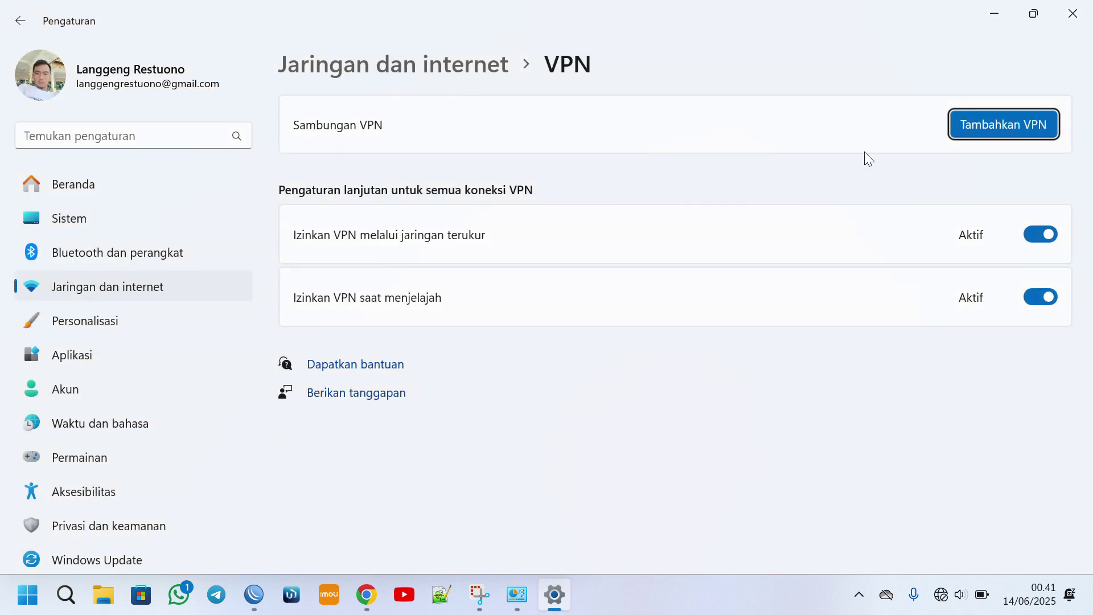
{"action": "left_click", "coordinate": [1060, 16]}
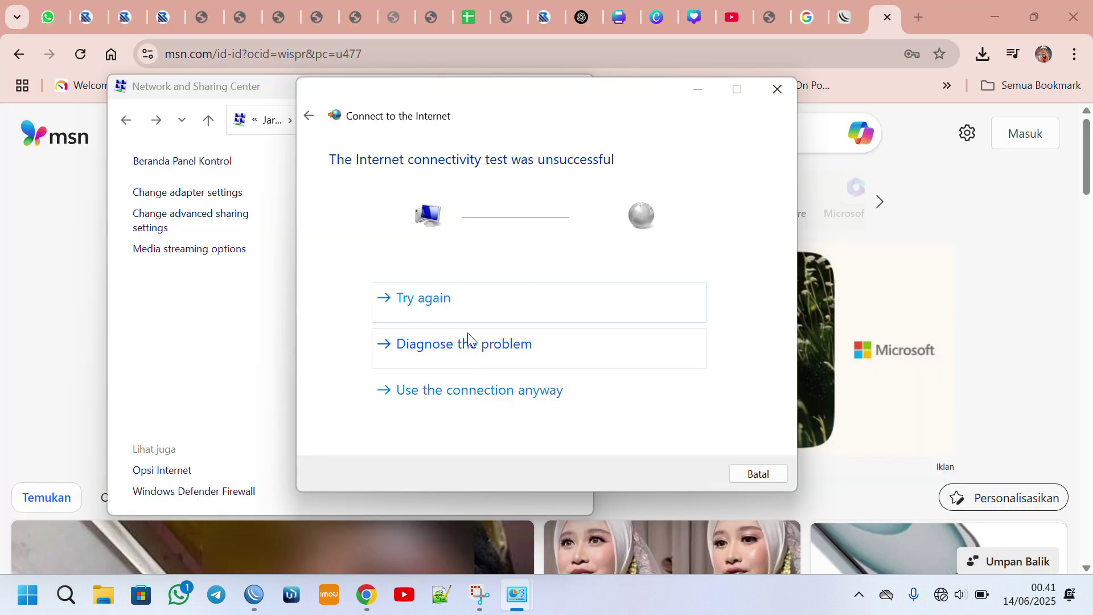
{"action": "left_click", "coordinate": [474, 397]}
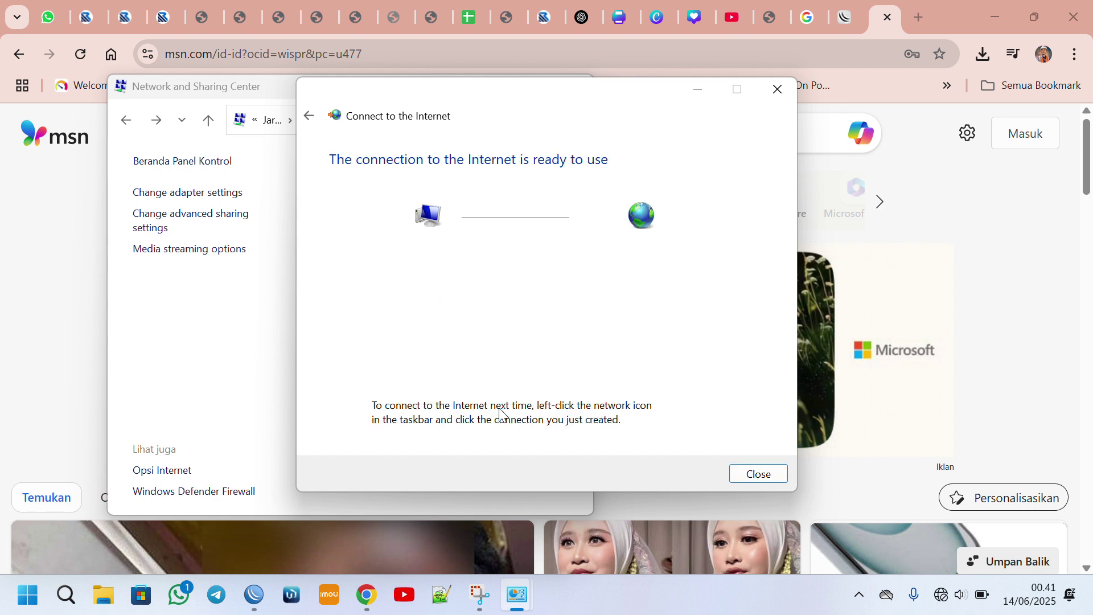
{"action": "left_click", "coordinate": [759, 474]}
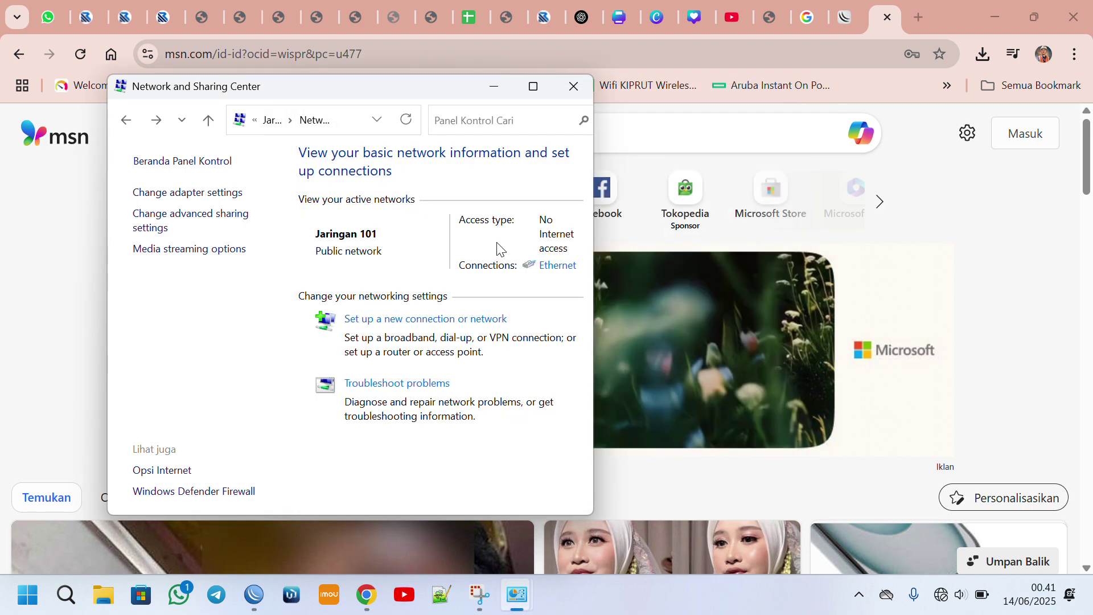
Delete the old Broadband Connection from the adapter list and return to Network and Sharing Center.
{"action": "left_click", "coordinate": [167, 194]}
{"action": "left_click", "coordinate": [365, 198]}
{"action": "right_click", "coordinate": [366, 200]}
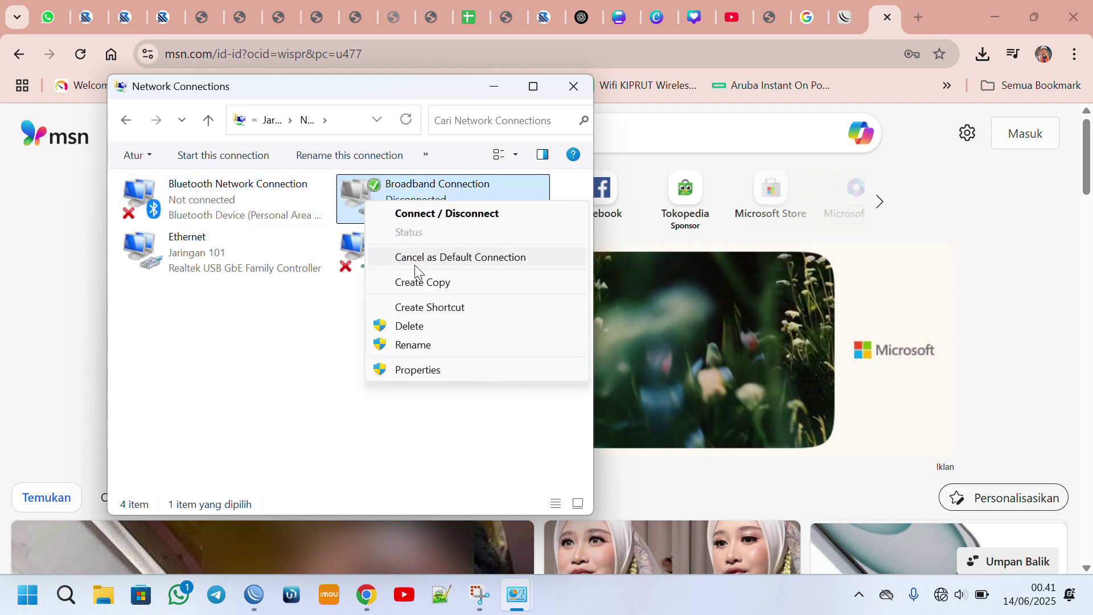
{"action": "left_click", "coordinate": [410, 326]}
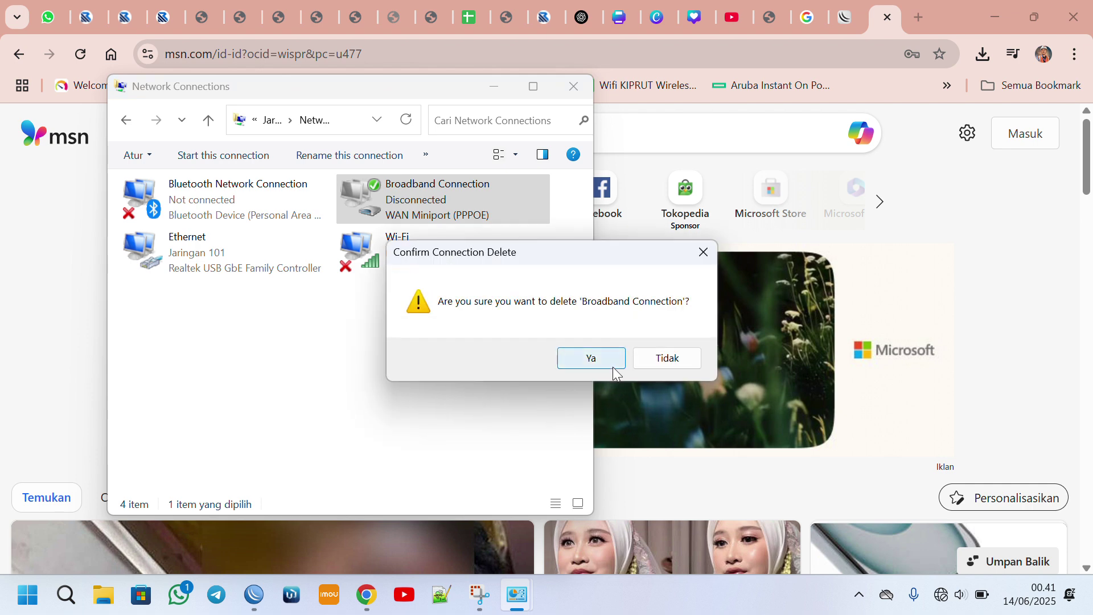
{"action": "left_click", "coordinate": [595, 358]}
{"action": "left_click", "coordinate": [125, 120]}
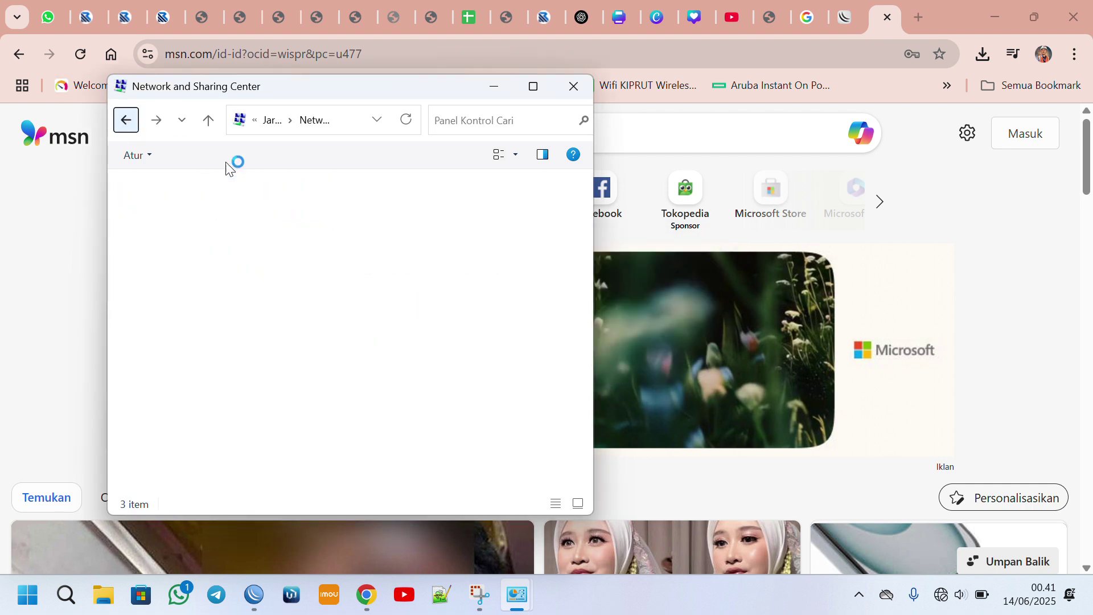
Create a Broadband (PPPoE) connection with the client's user name and password and connect.
{"action": "left_click", "coordinate": [382, 322]}
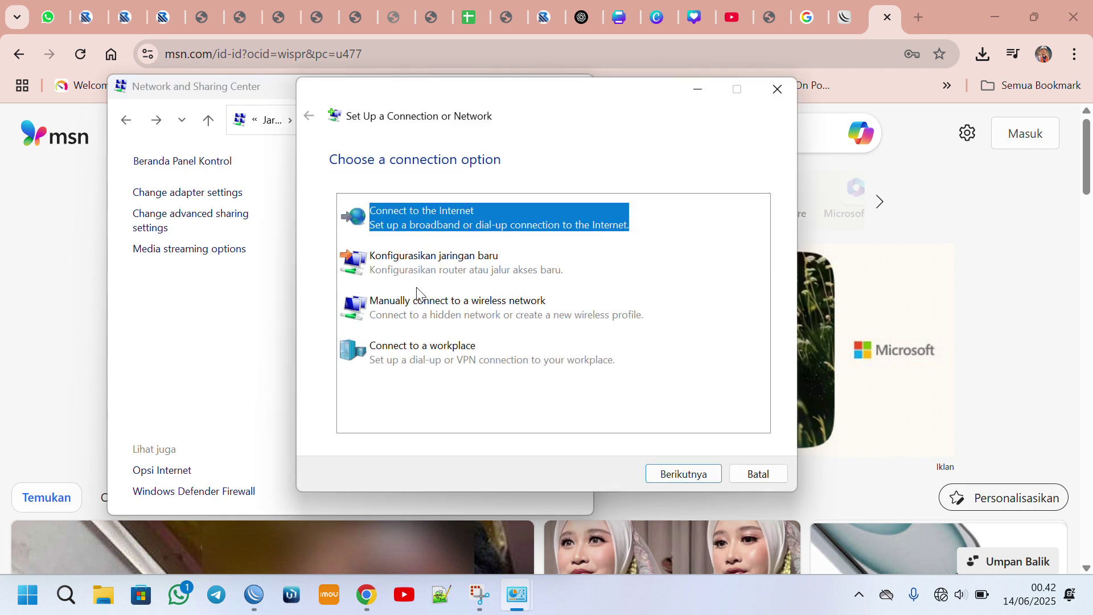
{"action": "left_click", "coordinate": [705, 476]}
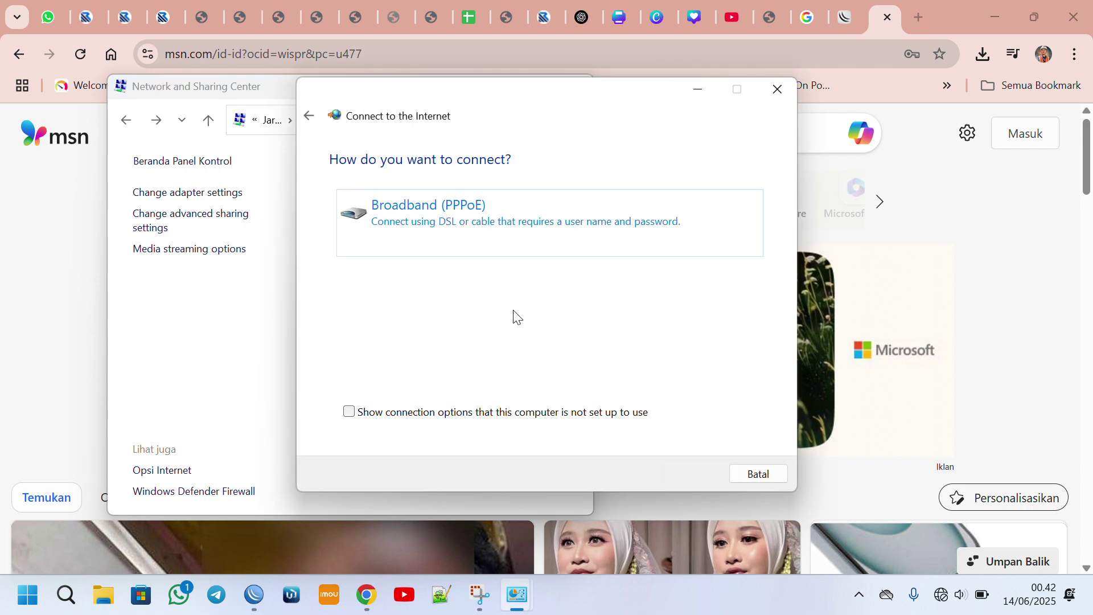
{"action": "left_click", "coordinate": [460, 251]}
{"action": "left_click", "coordinate": [514, 187]}
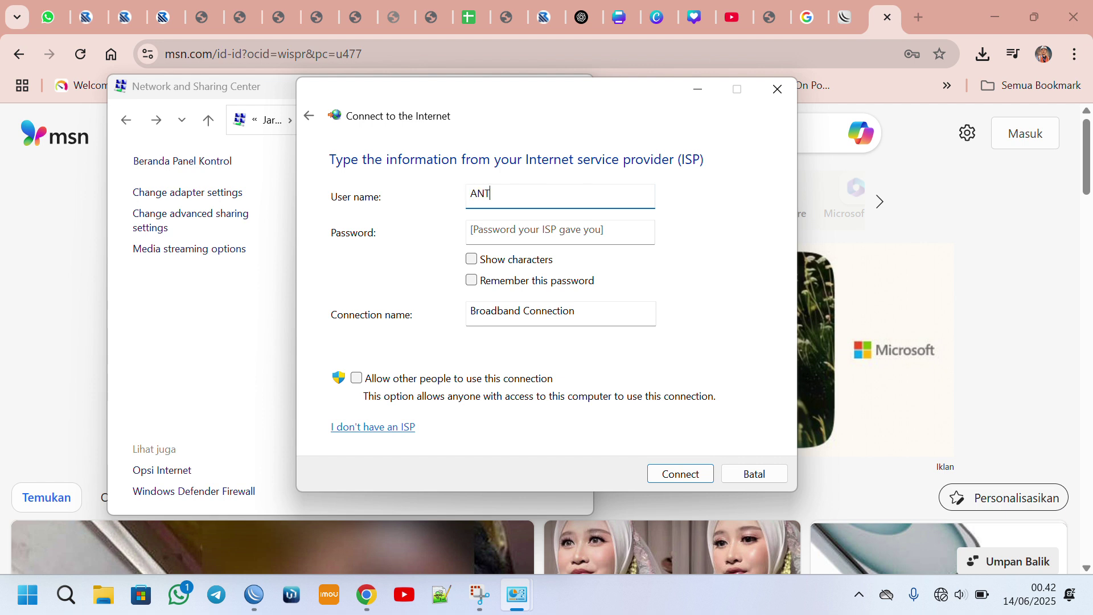
{"action": "key", "text": "Tab"}
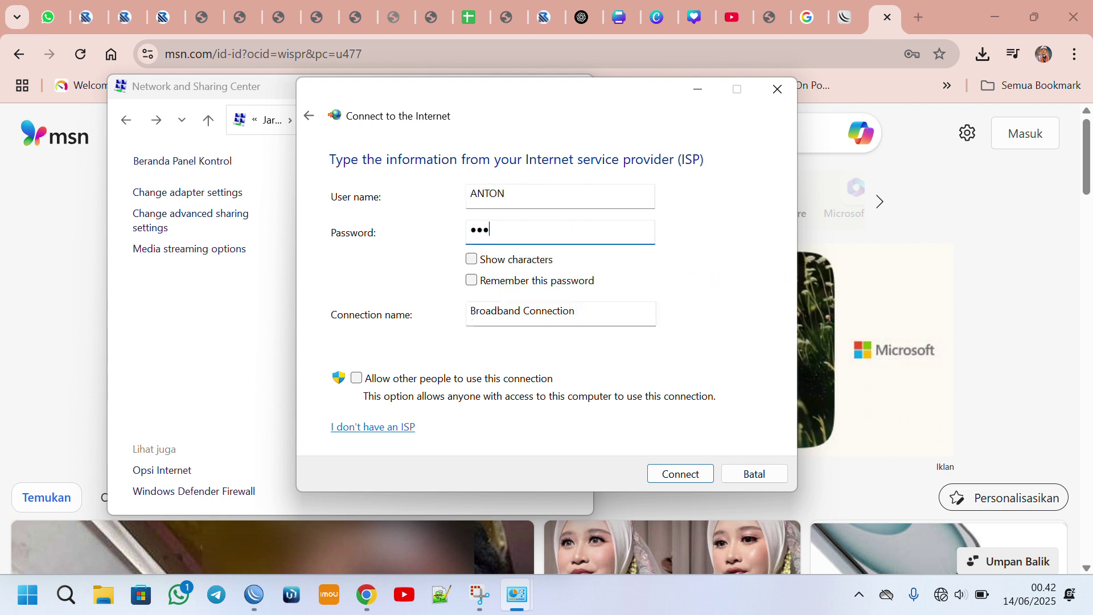
{"action": "left_click", "coordinate": [488, 259]}
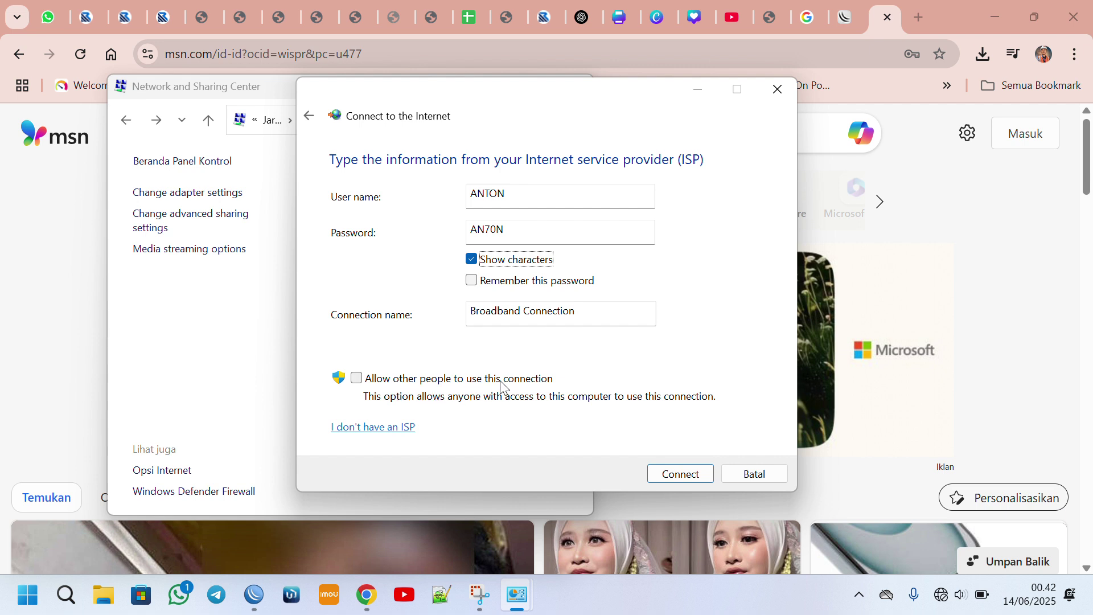
{"action": "left_click", "coordinate": [689, 470]}
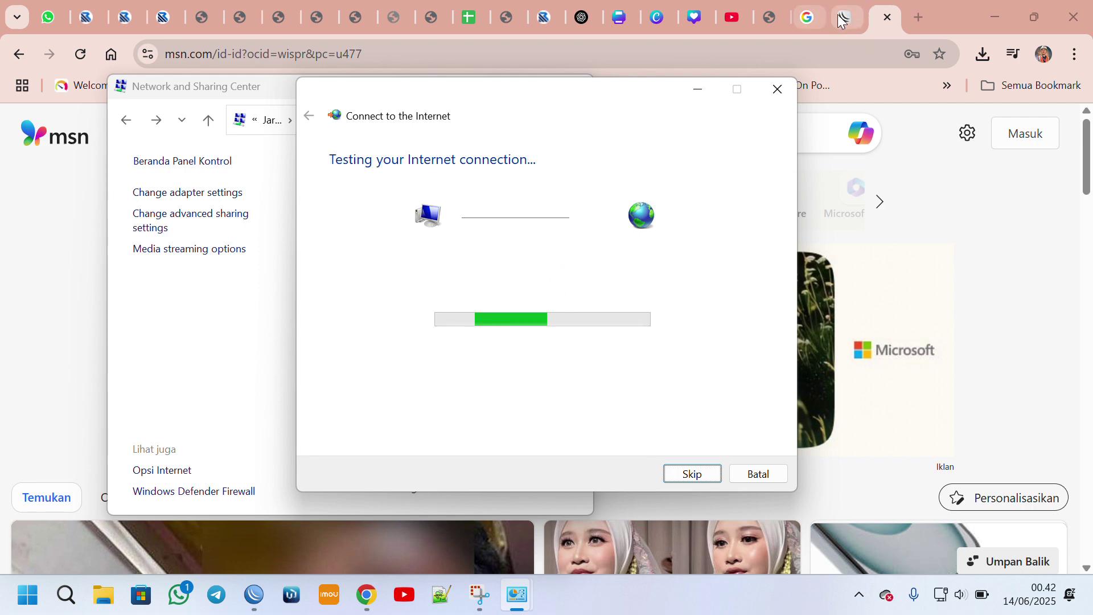
{"action": "mouse_move", "coordinate": [871, 20]}
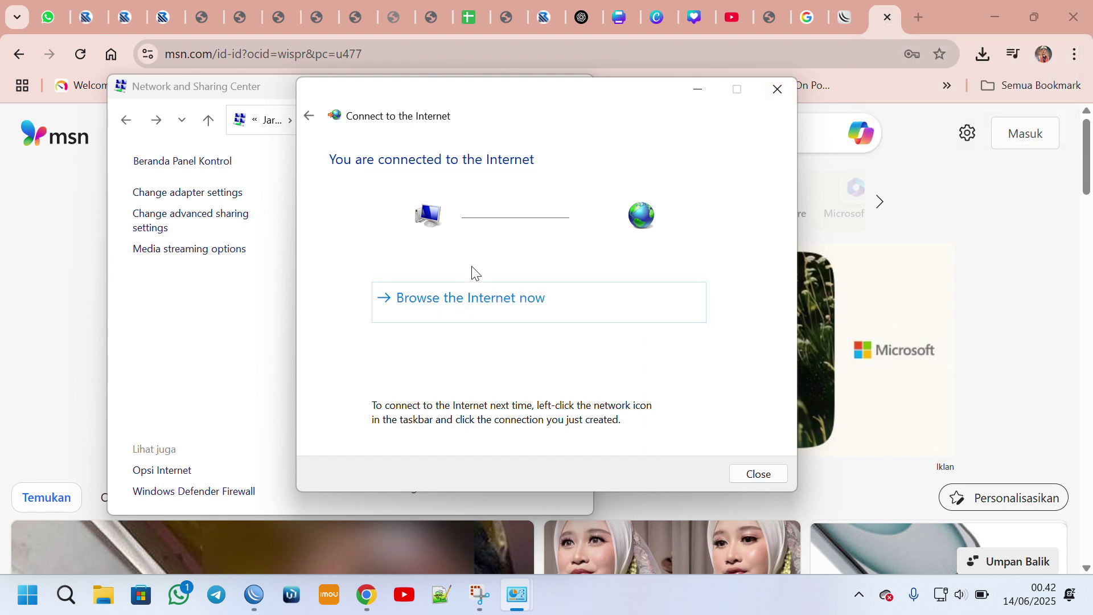
Close the MSN tab and rerun the Google speed test with COBA LAGI.
{"action": "left_click", "coordinate": [883, 24]}
{"action": "left_click", "coordinate": [886, 19]}
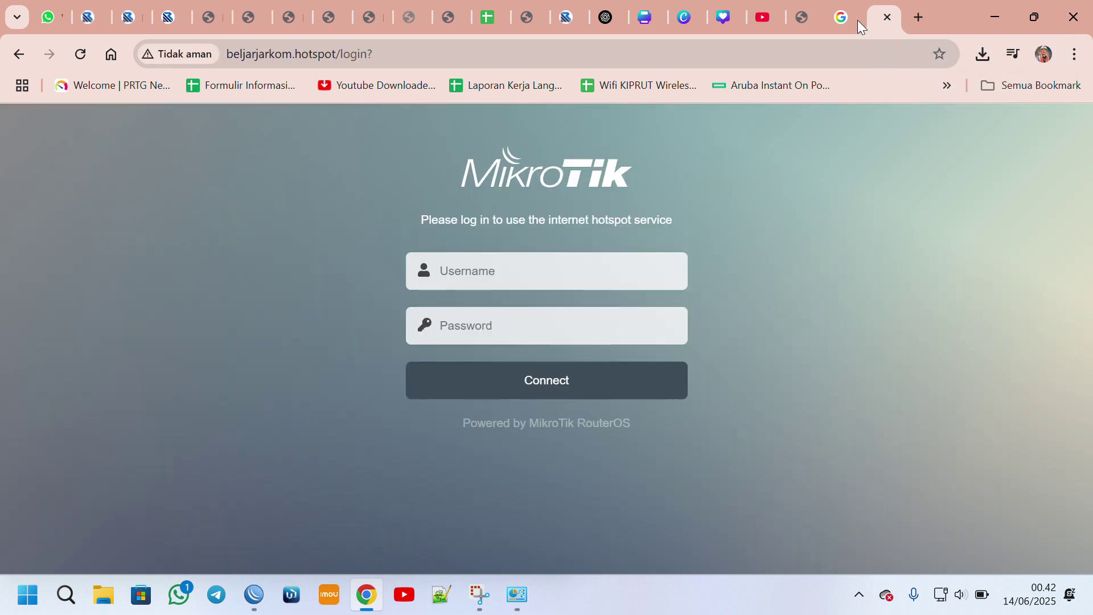
{"action": "left_click", "coordinate": [842, 15]}
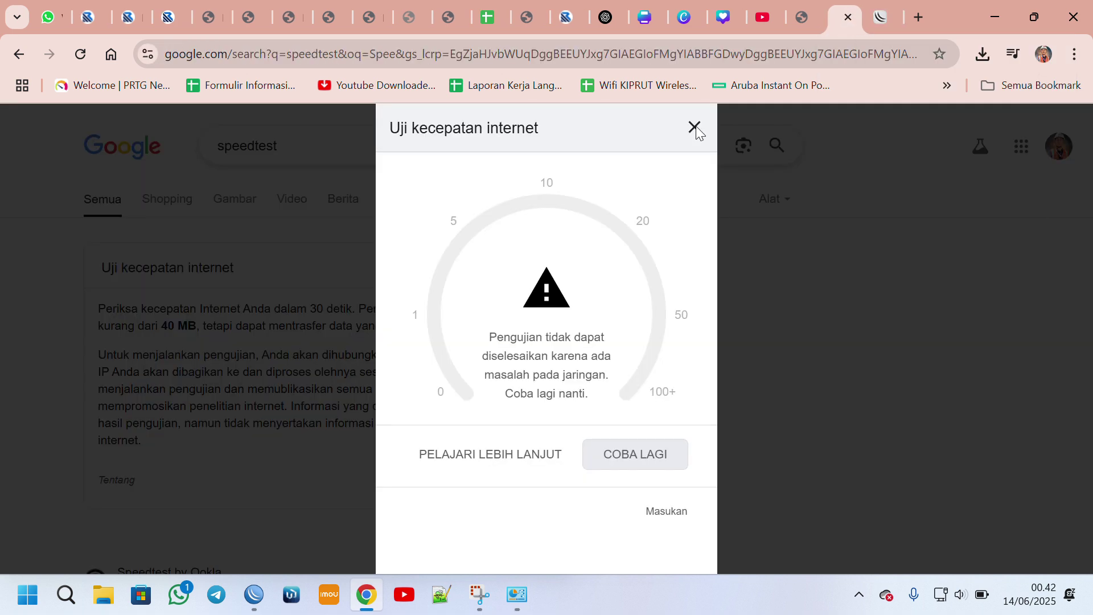
{"action": "left_click", "coordinate": [621, 449]}
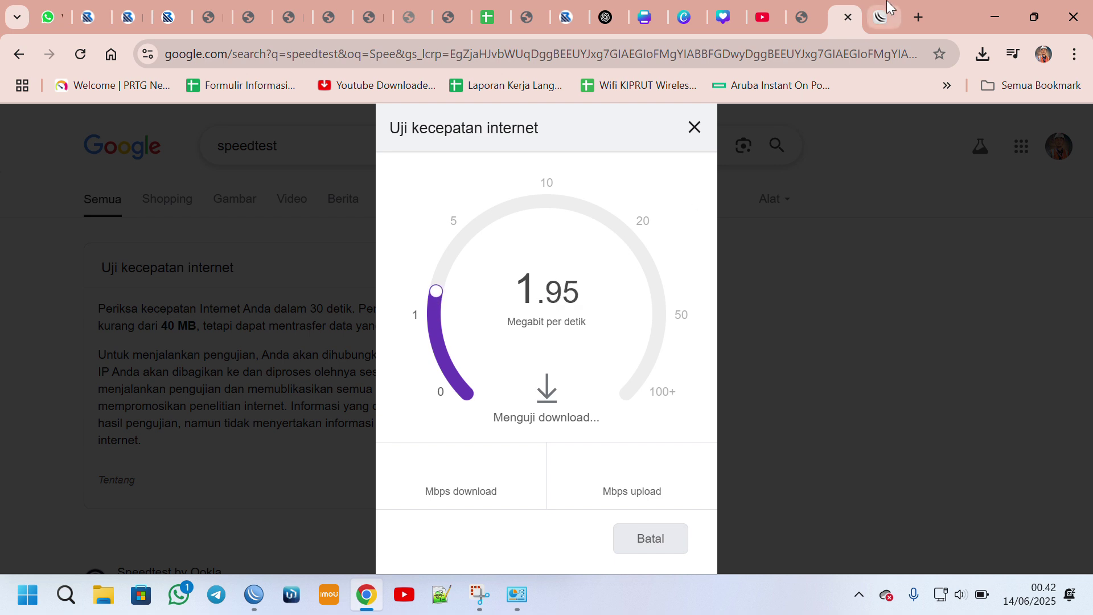
Reload the hotspot login page, view the Huawei HG8245H login tab, then return to the speed test.
{"action": "left_click", "coordinate": [882, 18]}
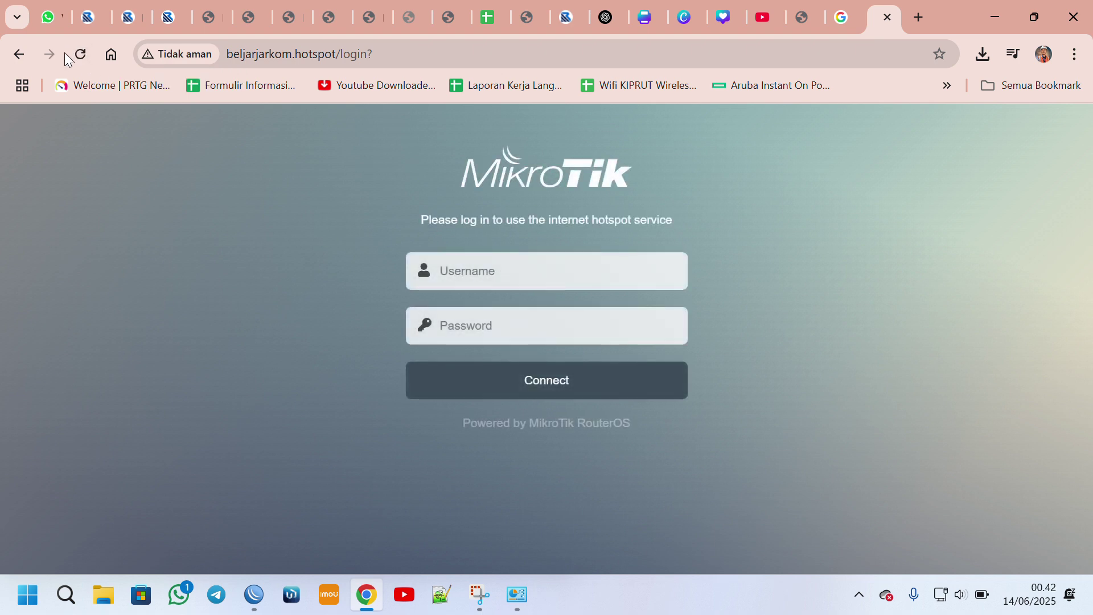
{"action": "left_click", "coordinate": [80, 54]}
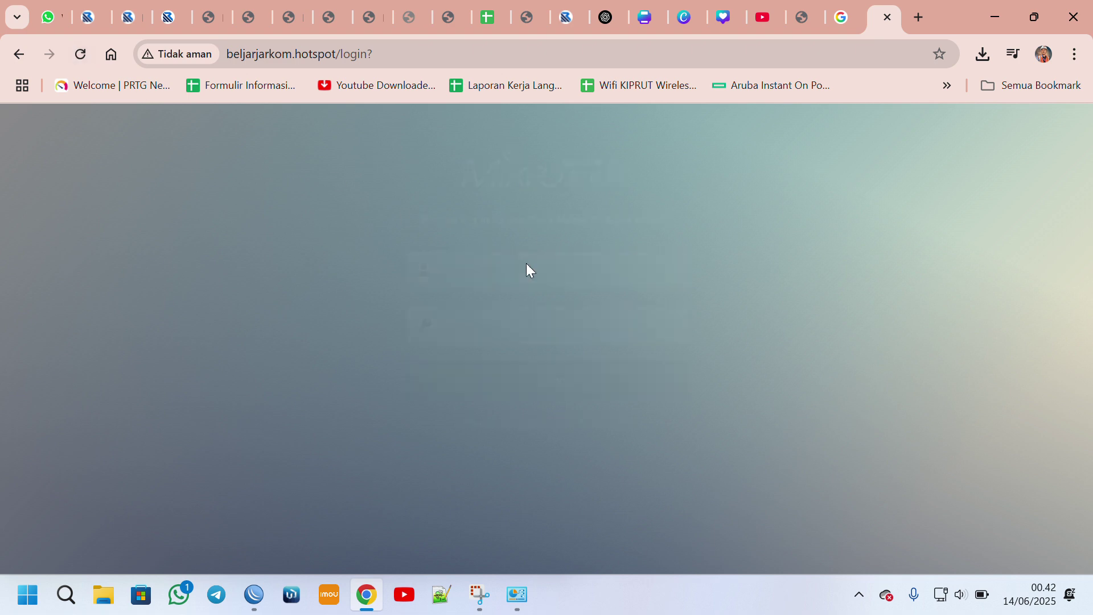
{"action": "left_click", "coordinate": [803, 13]}
{"action": "left_click", "coordinate": [851, 16]}
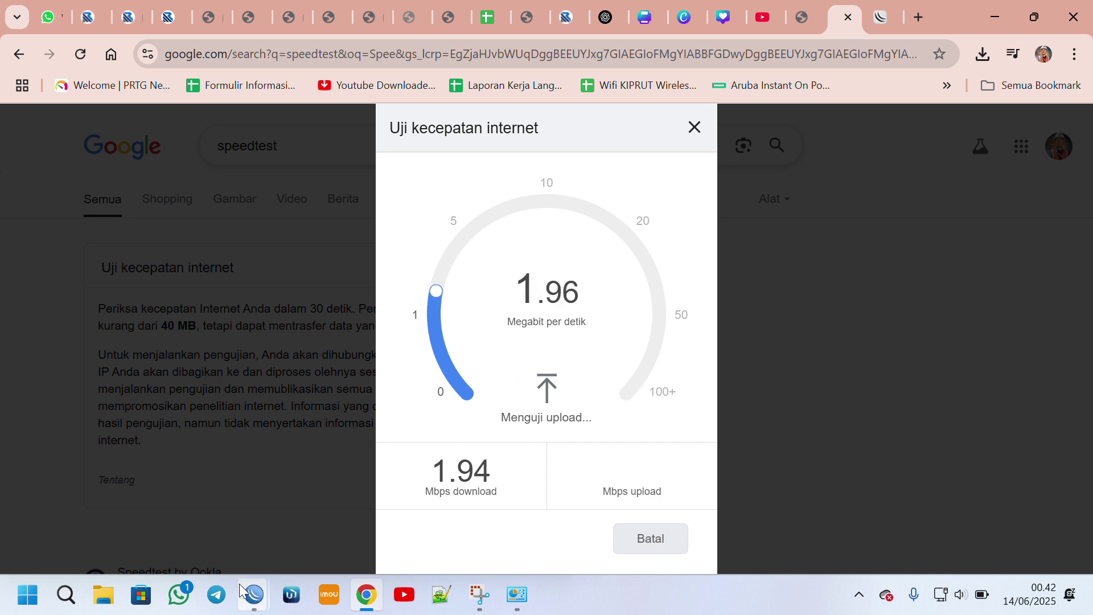
Move the Hotspot window aside and resize the PPP window to show the pppoe client at 110.120.10.254.
{"action": "mouse_move", "coordinate": [254, 609]}
{"action": "left_click", "coordinate": [314, 524]}
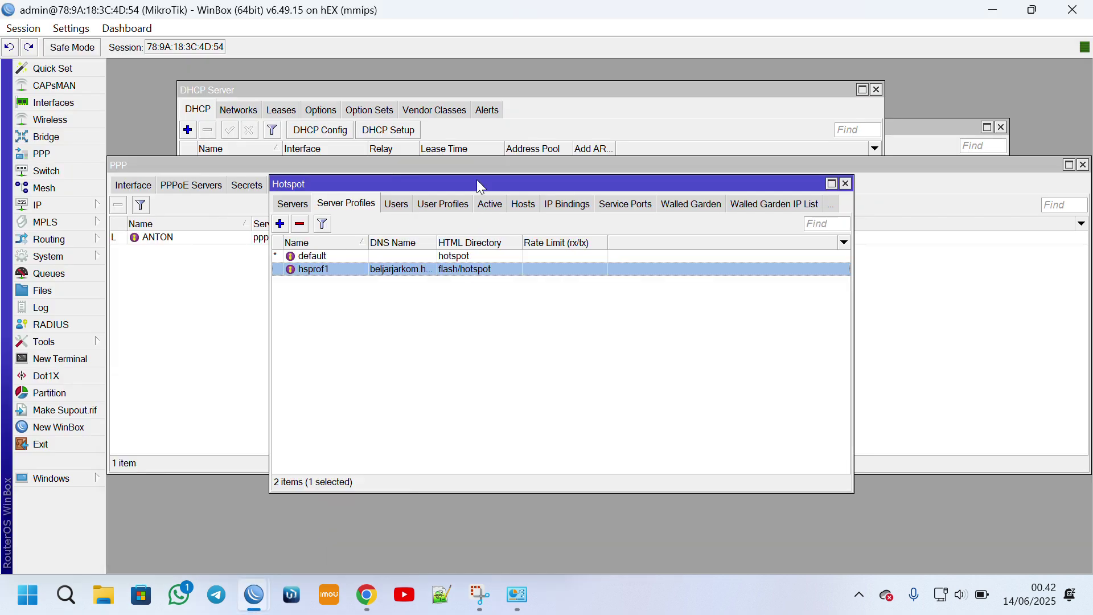
{"action": "left_click_drag", "start_coordinate": [462, 189], "coordinate": [515, 266]}
{"action": "left_click_drag", "start_coordinate": [428, 161], "coordinate": [503, 159]}
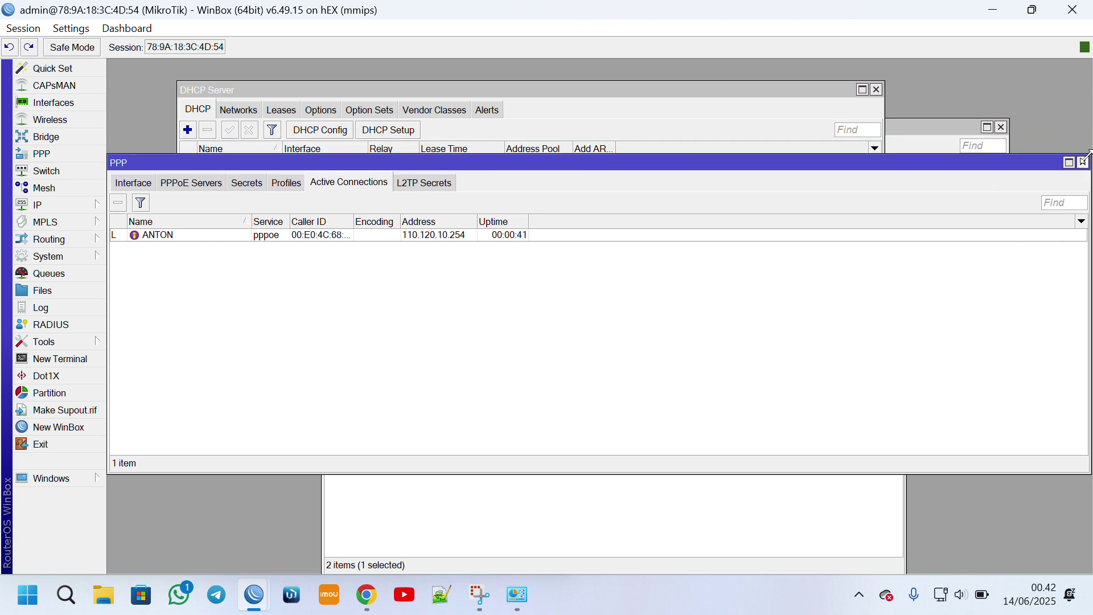
{"action": "left_click_drag", "start_coordinate": [1087, 155], "coordinate": [699, 129]}
{"action": "left_click_drag", "start_coordinate": [513, 141], "coordinate": [777, 230]}
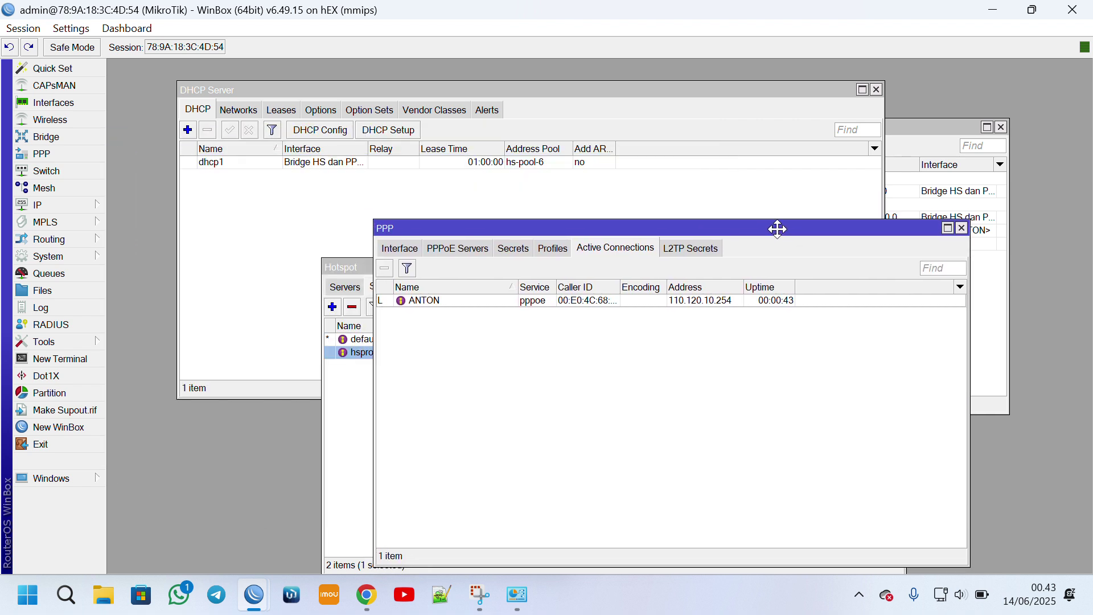